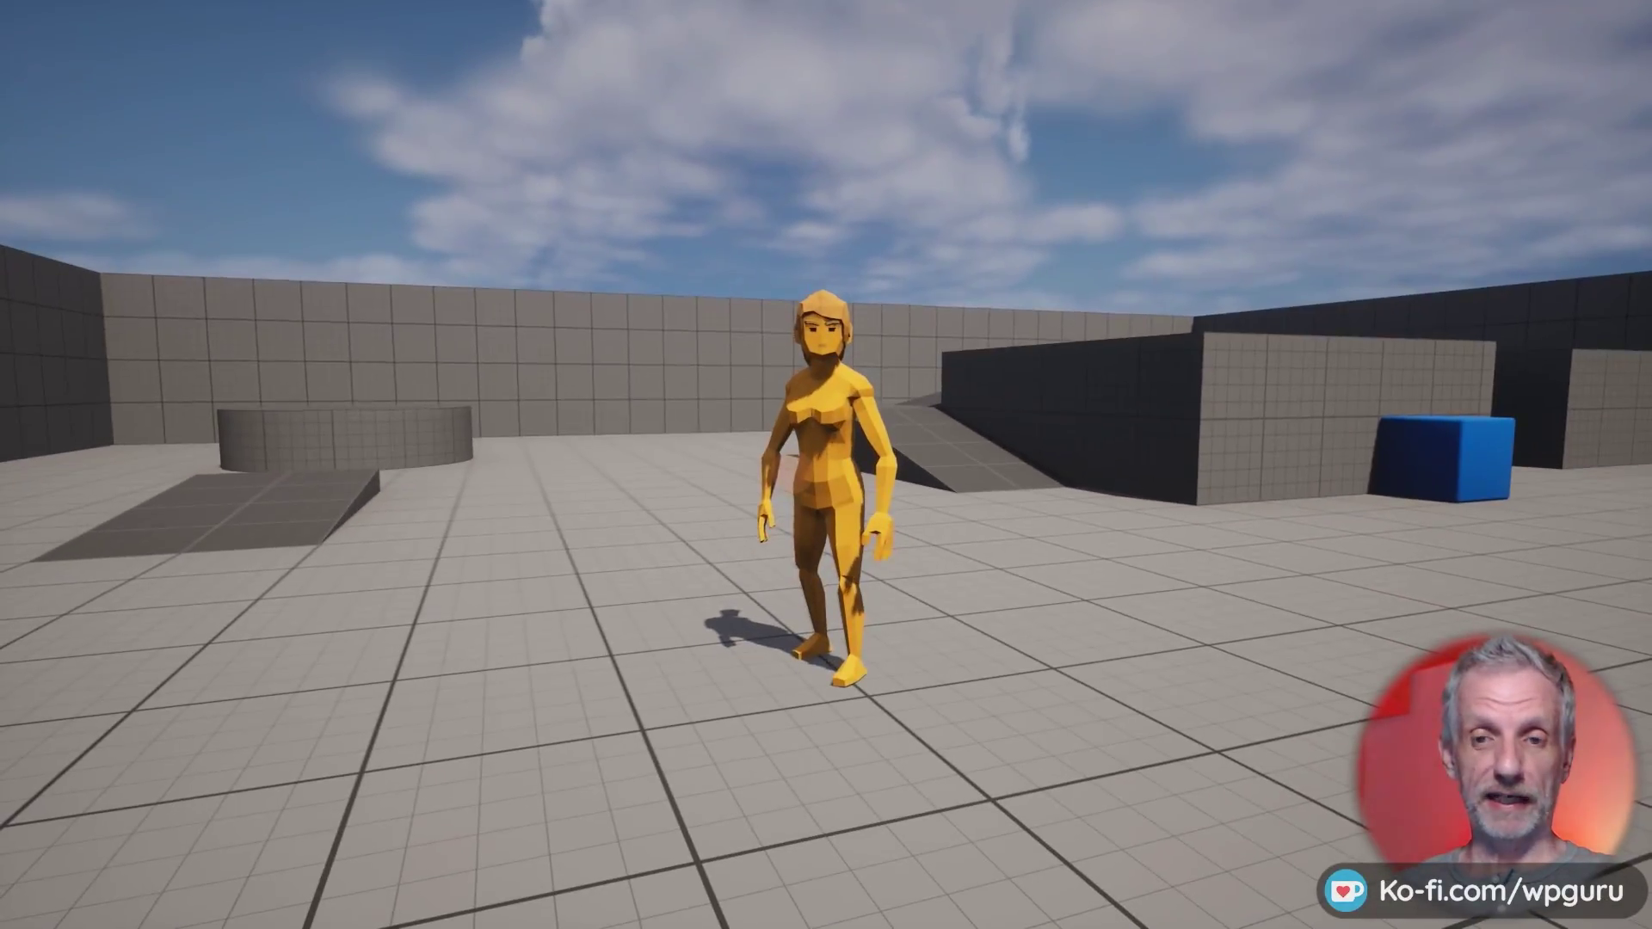
End the play test and inspect the SyntyMesh component in the BP_ThirdPersonCharacter blueprint.
key(d)
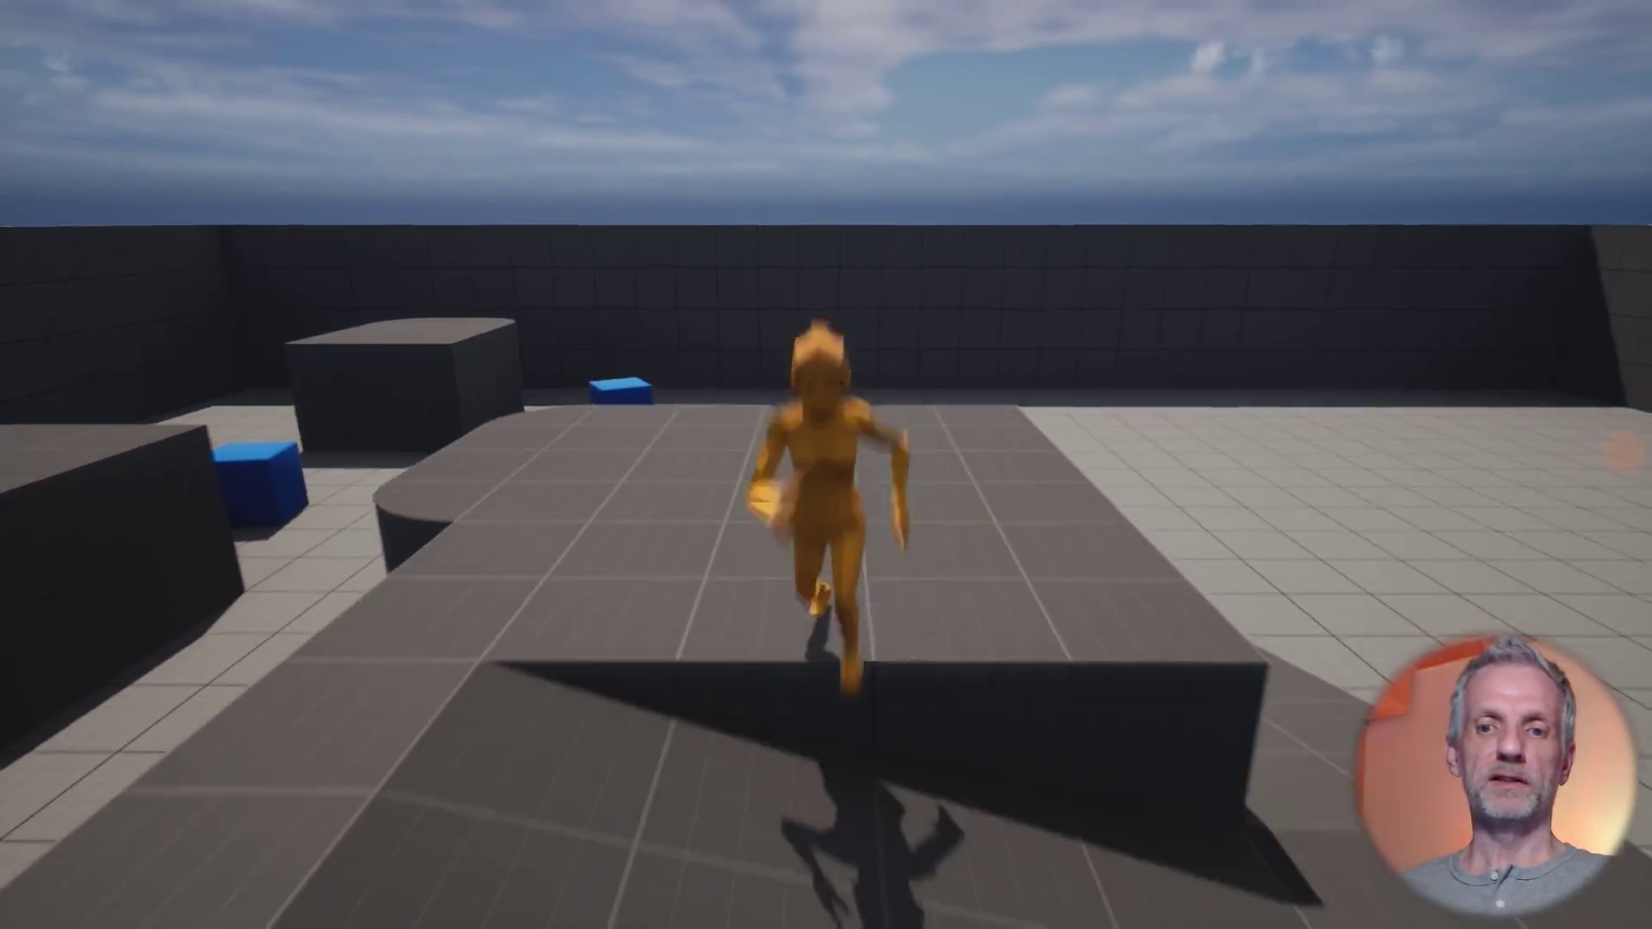
key(Escape)
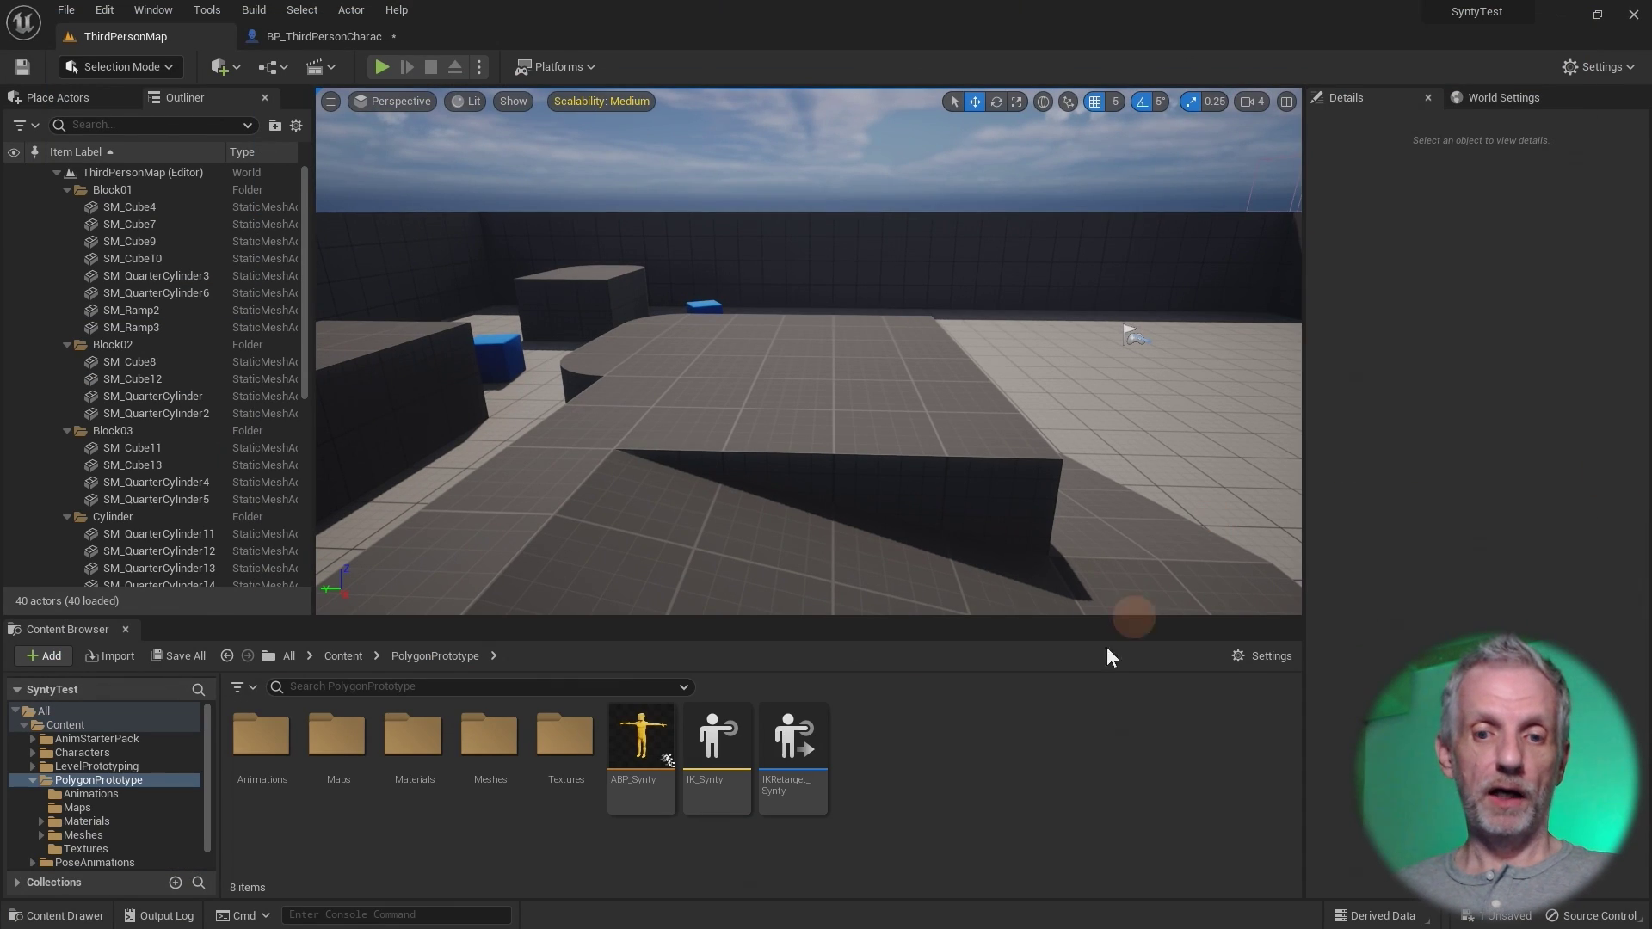
click(309, 39)
alt+drag(524, 404, 478, 400)
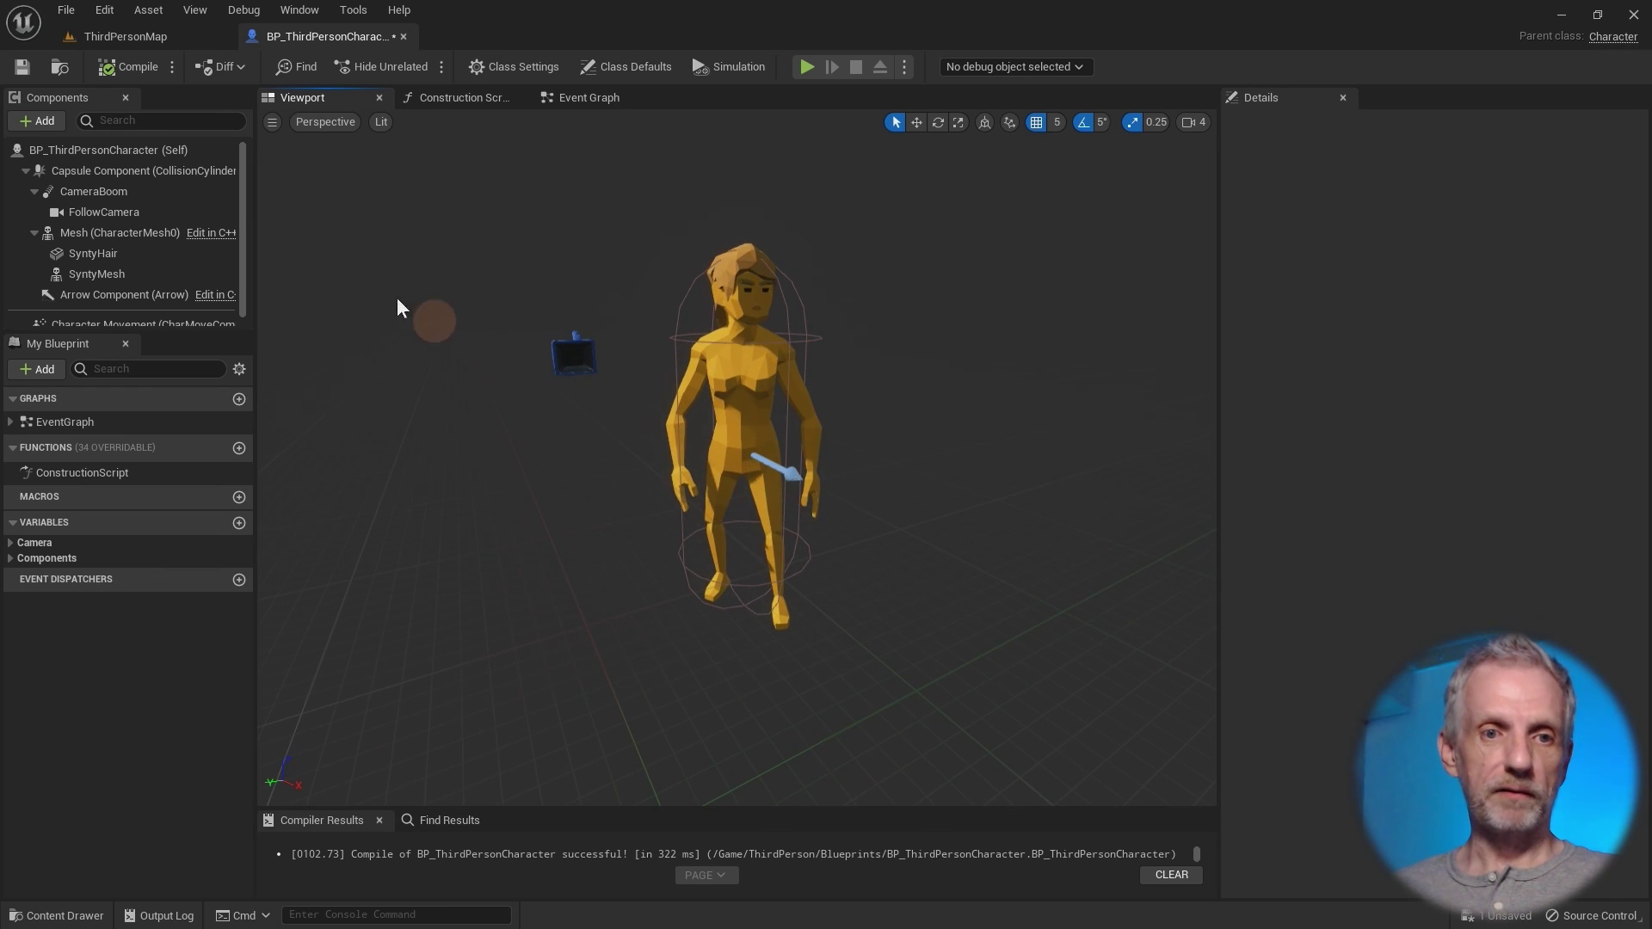
click(97, 273)
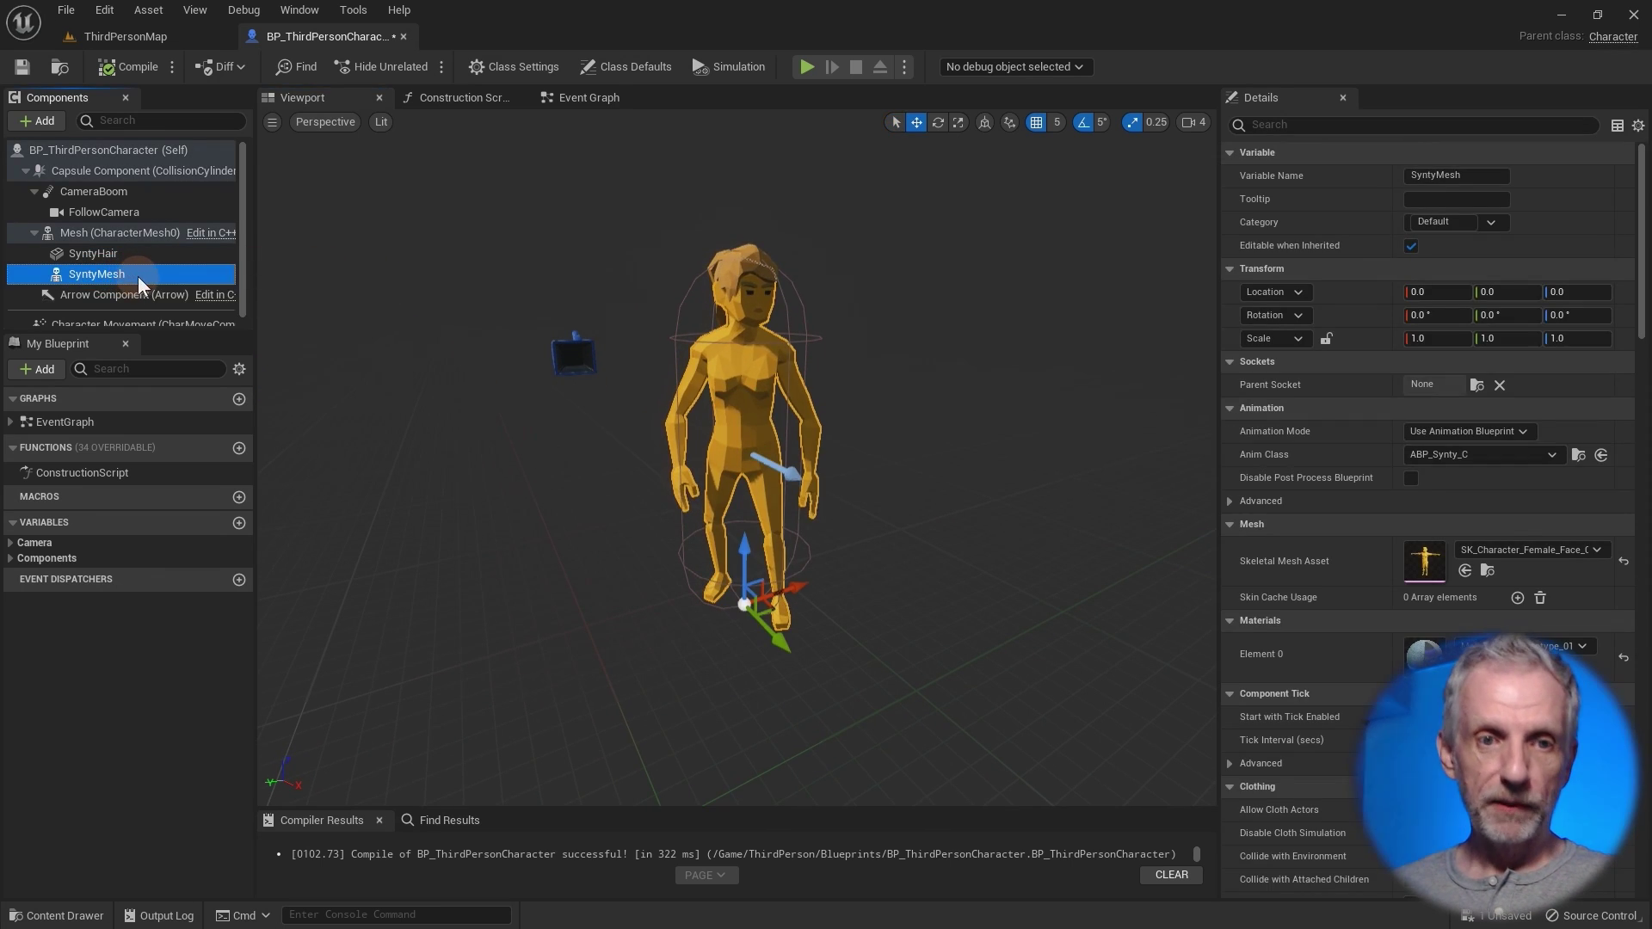
Filter the Mesh (CharacterMesh0) component's details for "vis" and toggle Visible on for comparison, leaving it off.
click(144, 233)
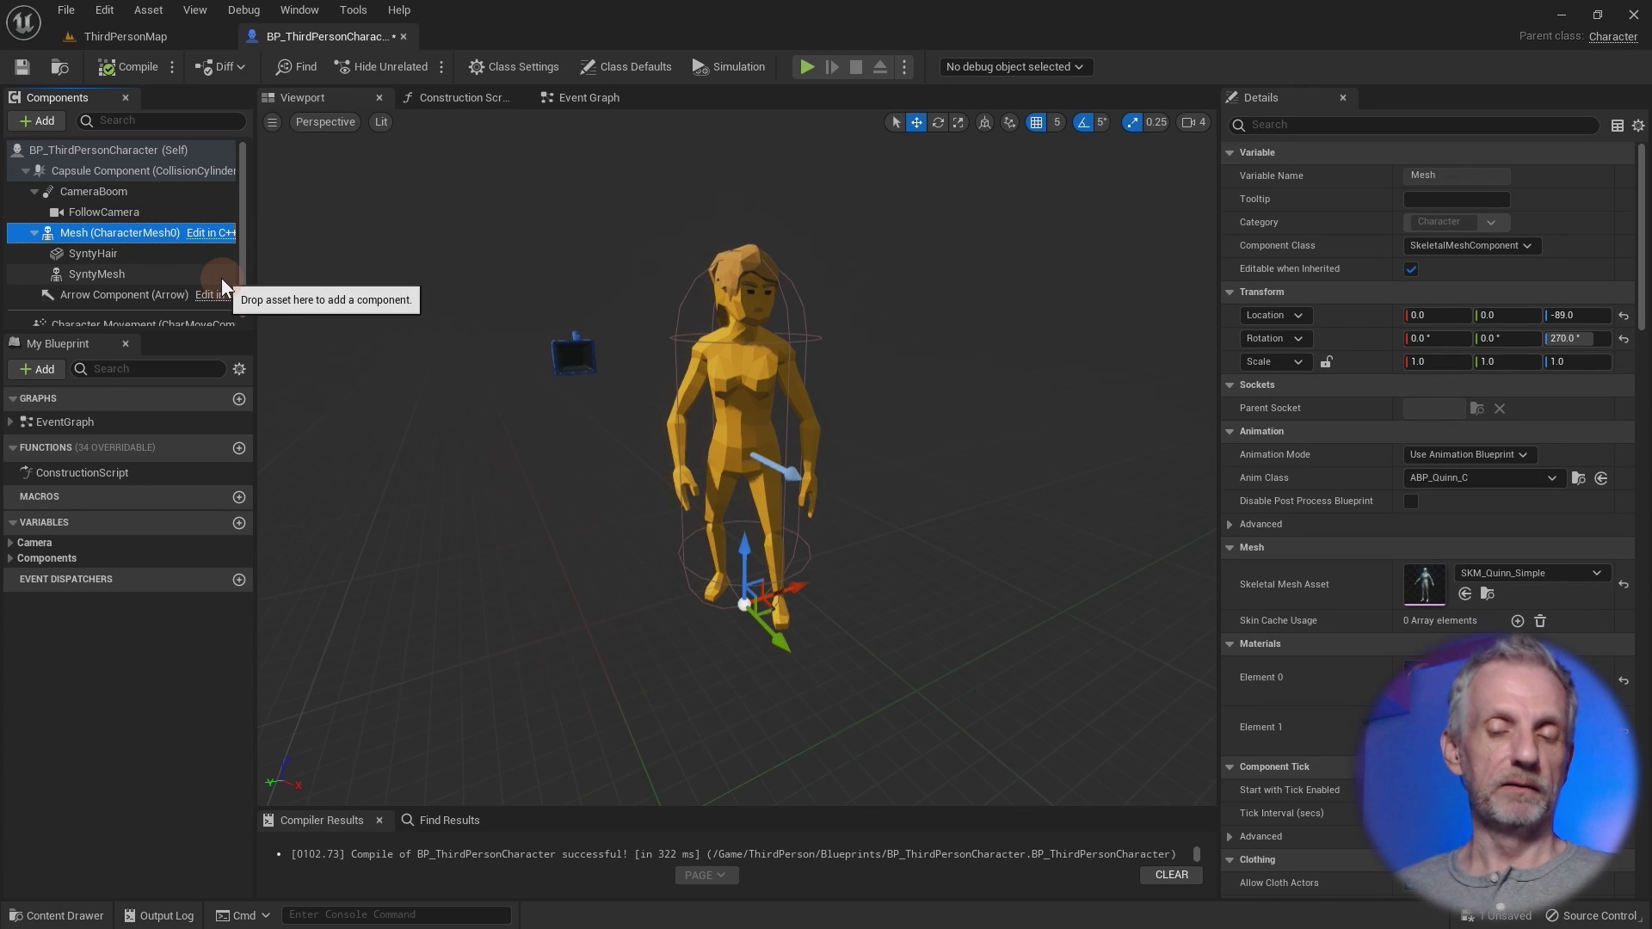
click(1497, 126)
text(v)
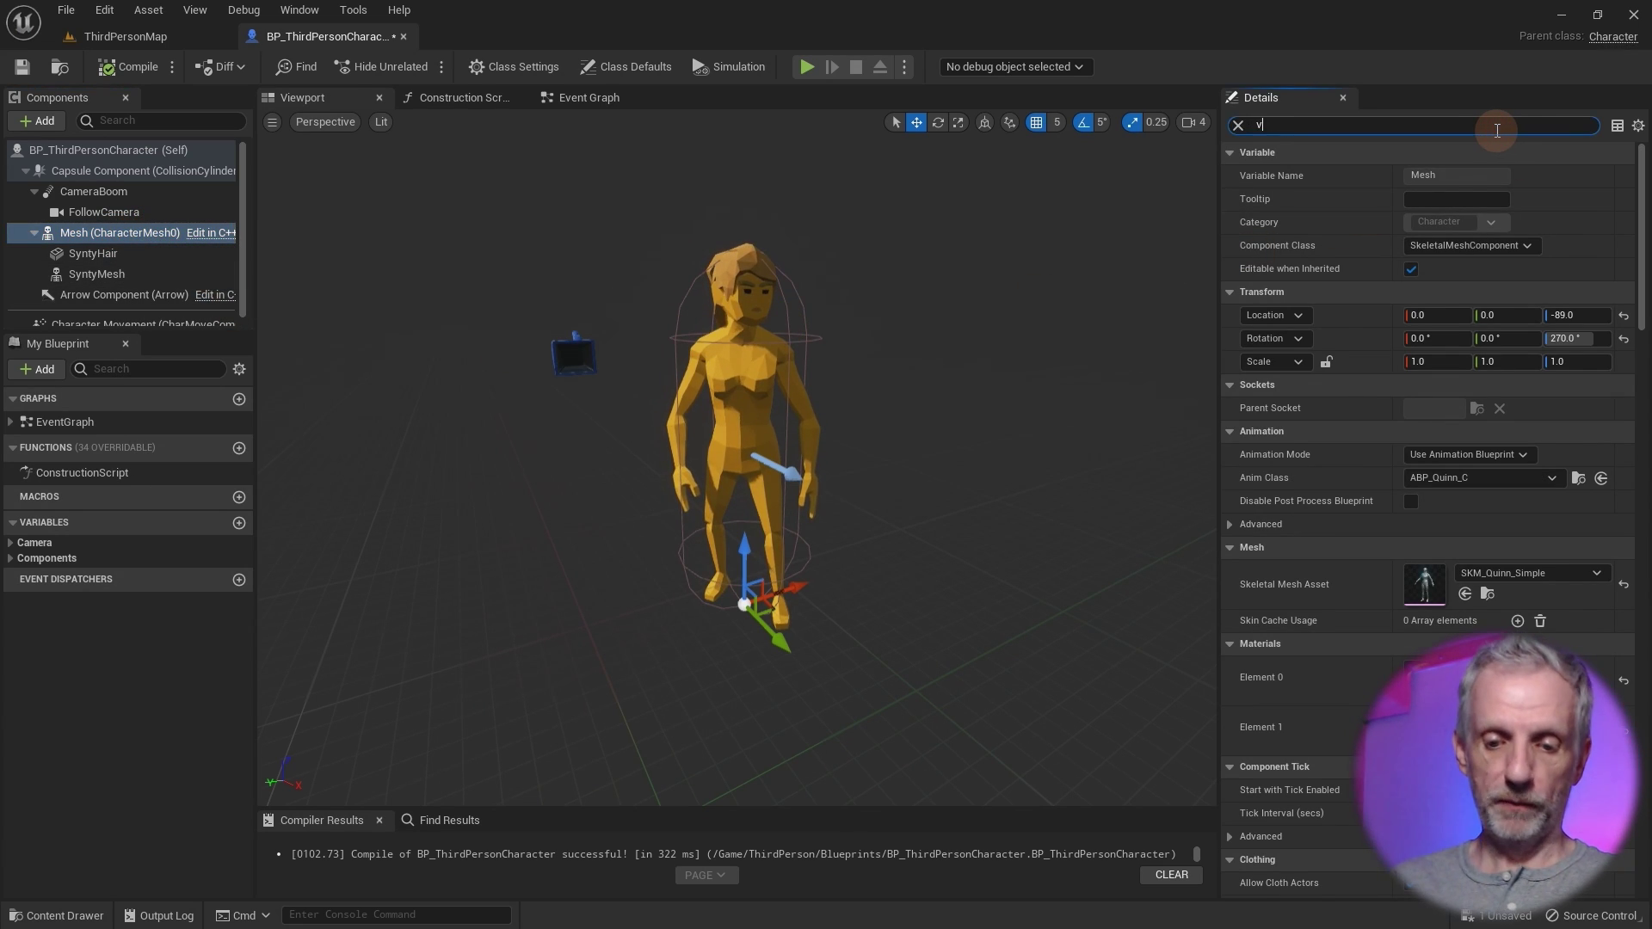
text(is)
click(1412, 246)
click(1411, 247)
drag(1040, 435, 995, 434)
click(1411, 247)
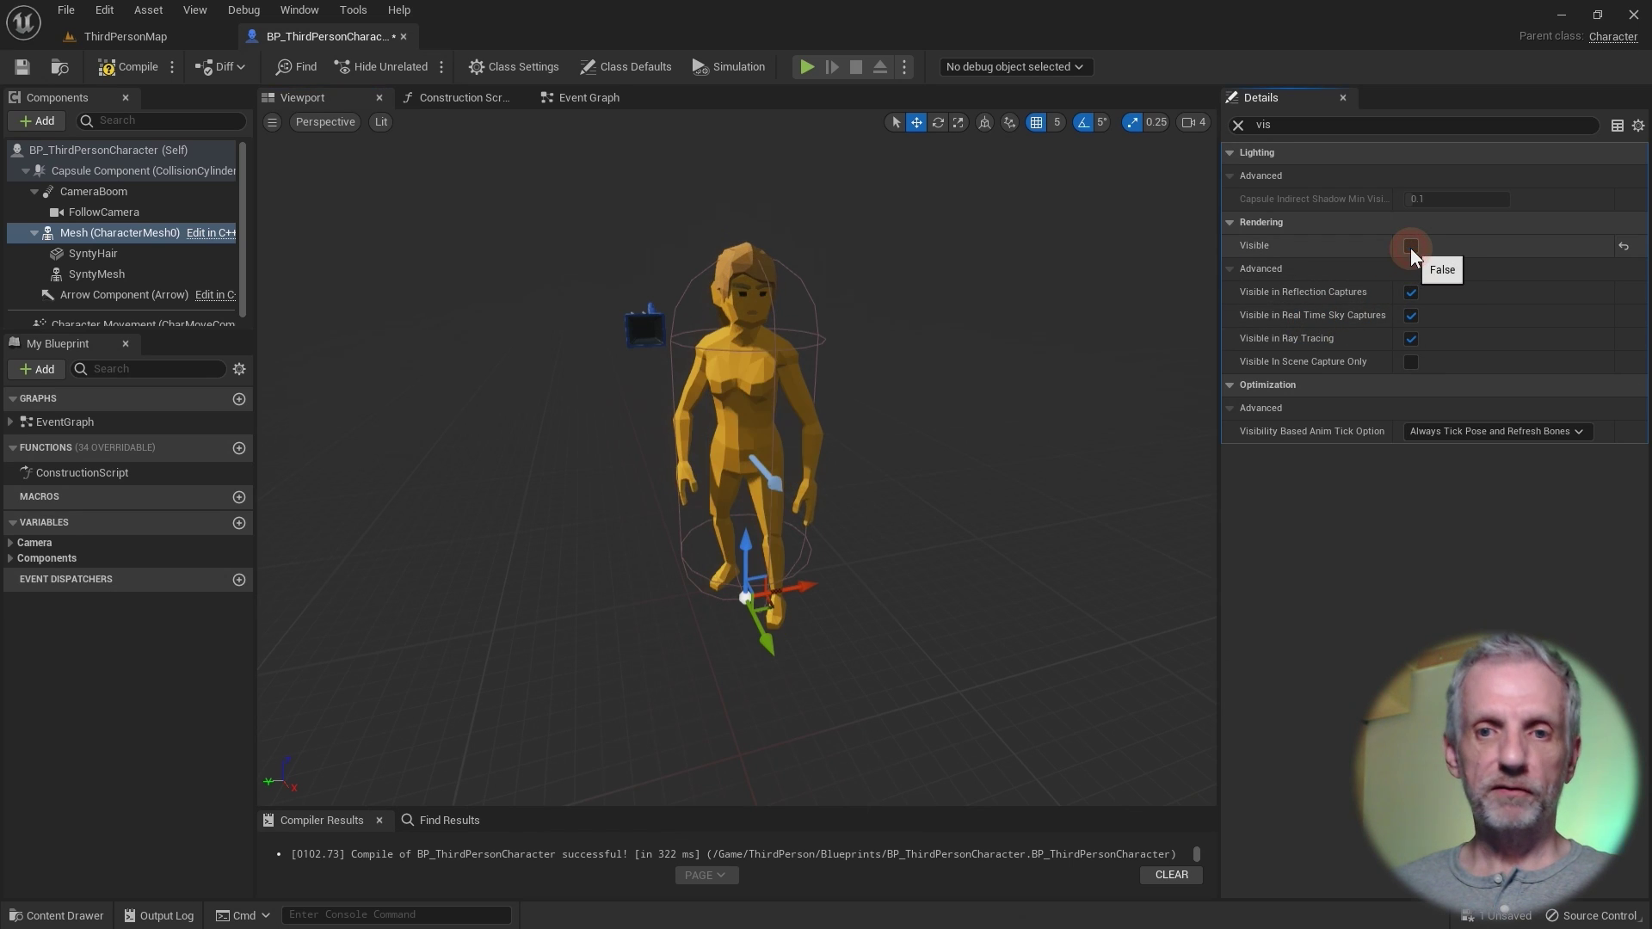
Deselect the Mesh component and compile the BP_ThirdPersonCharacter blueprint.
click(594, 321)
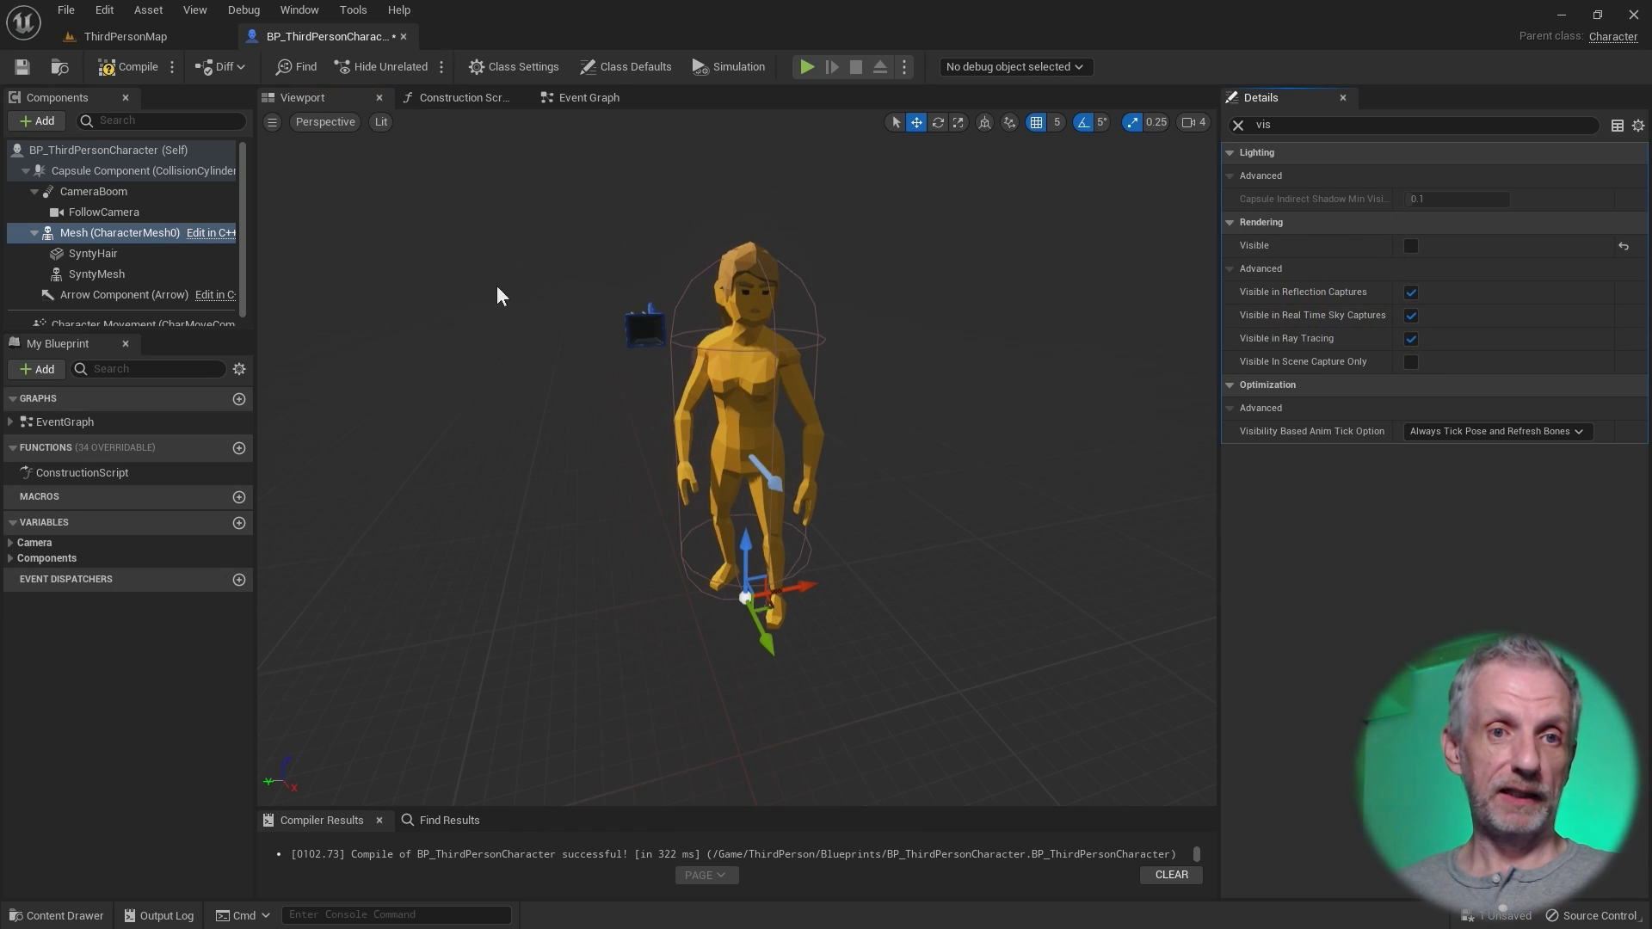
click(154, 65)
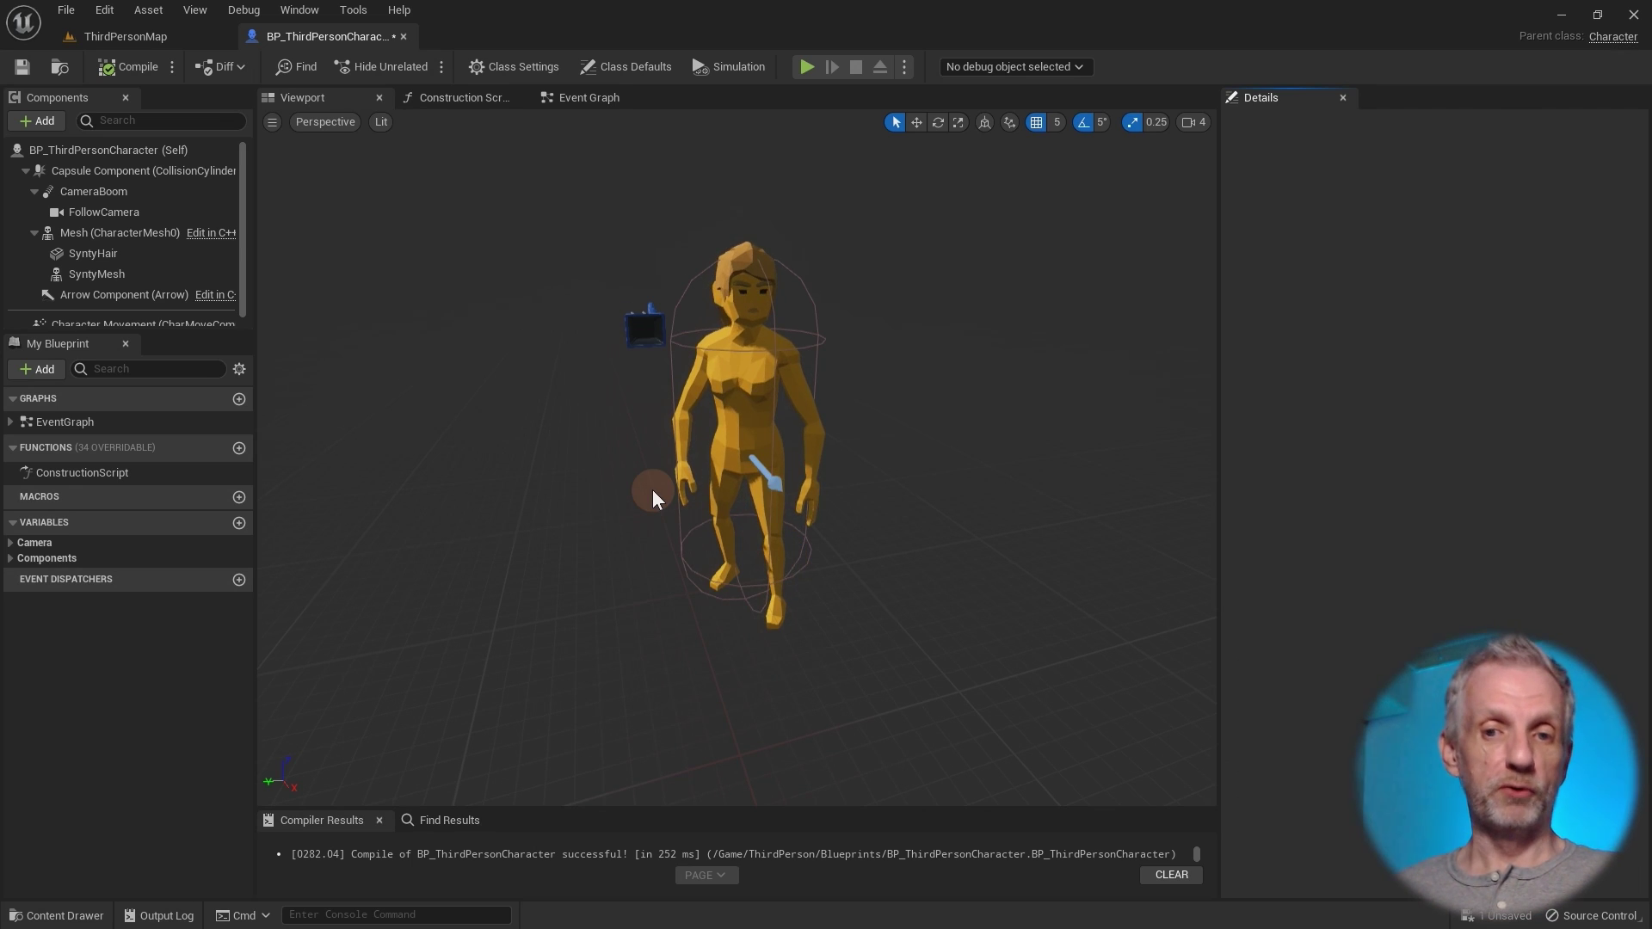
mouse_move(674, 524)
alt+mouse_down()
mouse_move(714, 513)
mouse_move(701, 572)
mouse_move(679, 550)
alt+mouse_up()
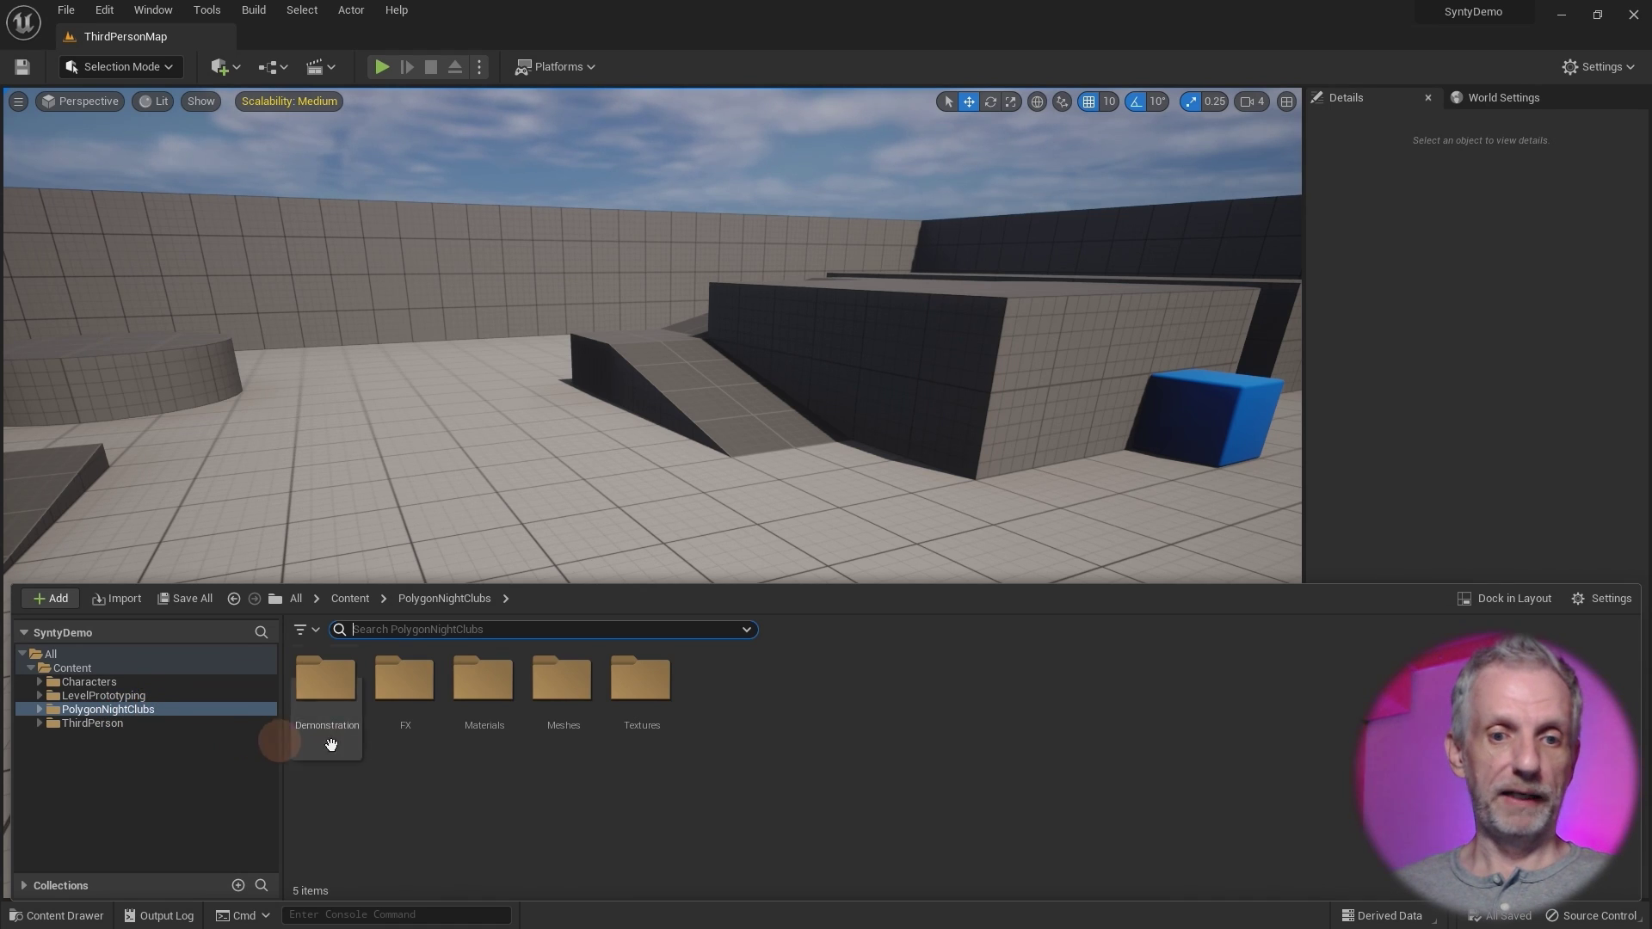
Play-test the SyntyDemo level by running the default mannequin around in several directions, and end the session.
key(ctrl+space)
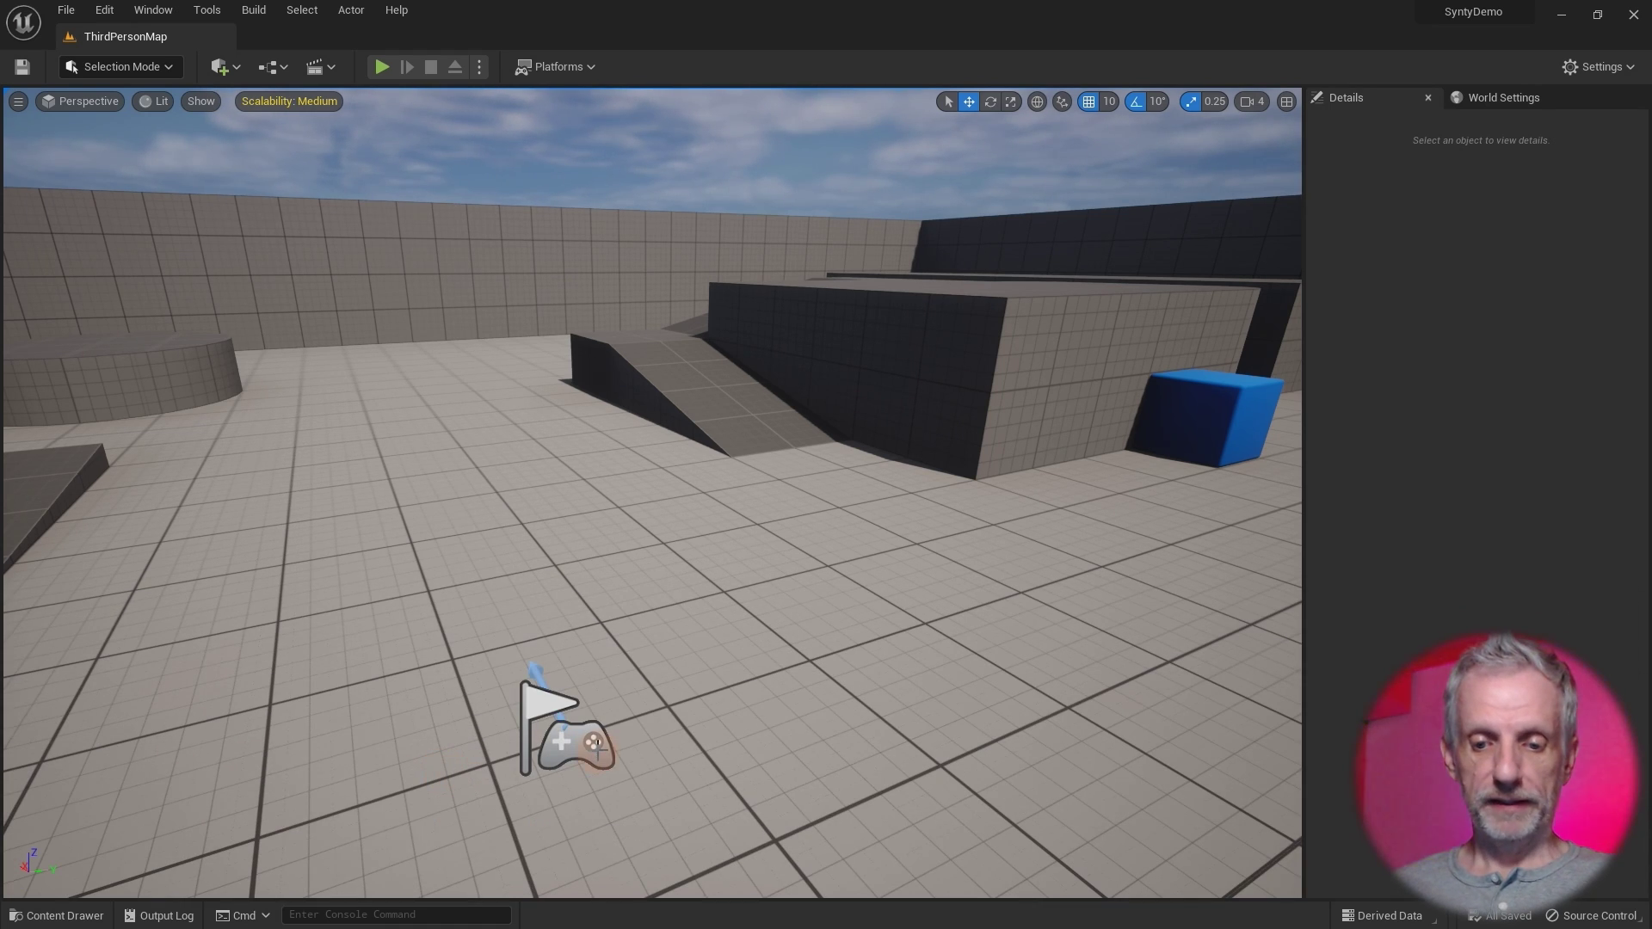
click(382, 66)
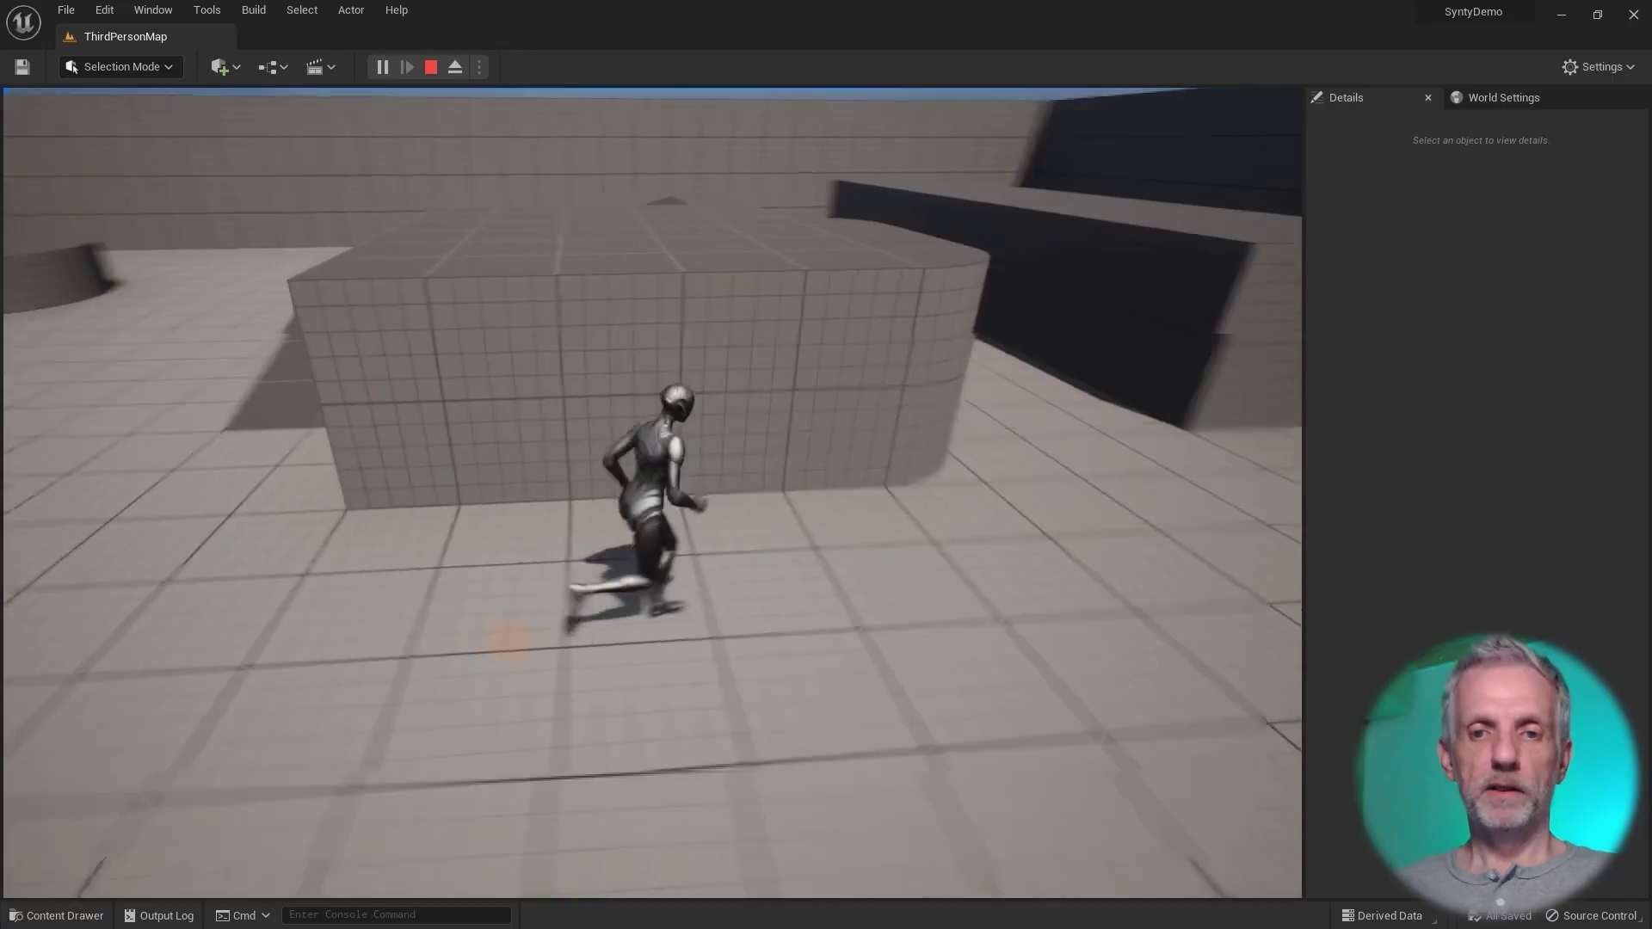
key(s)
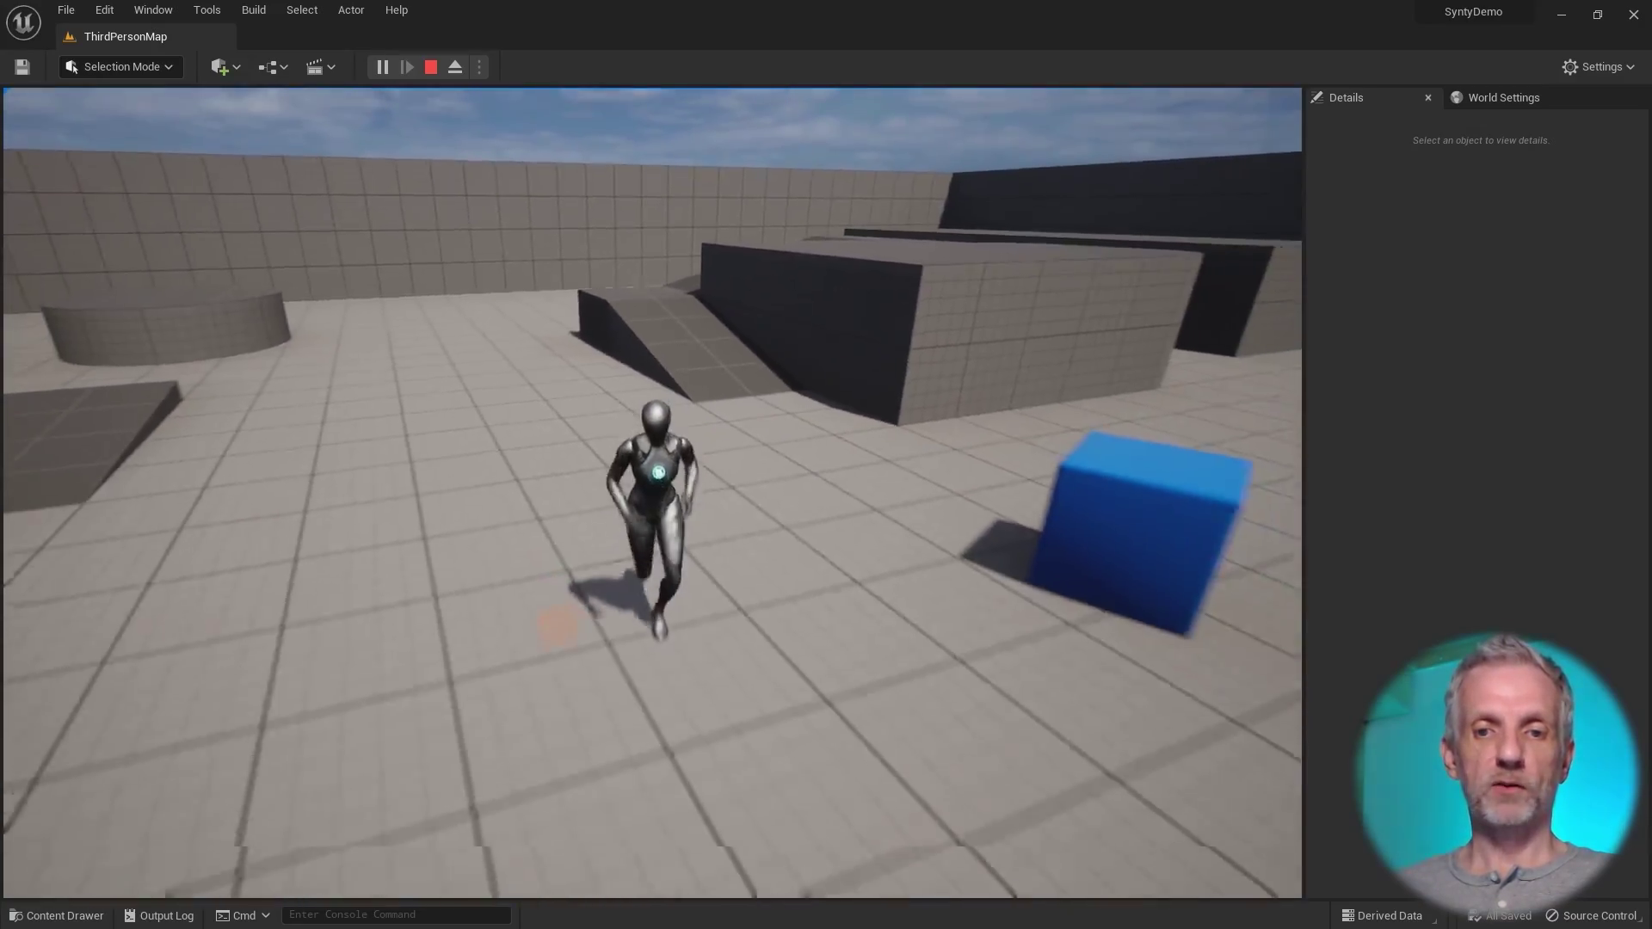
key(d)
key(w)
key(a)
key(s)
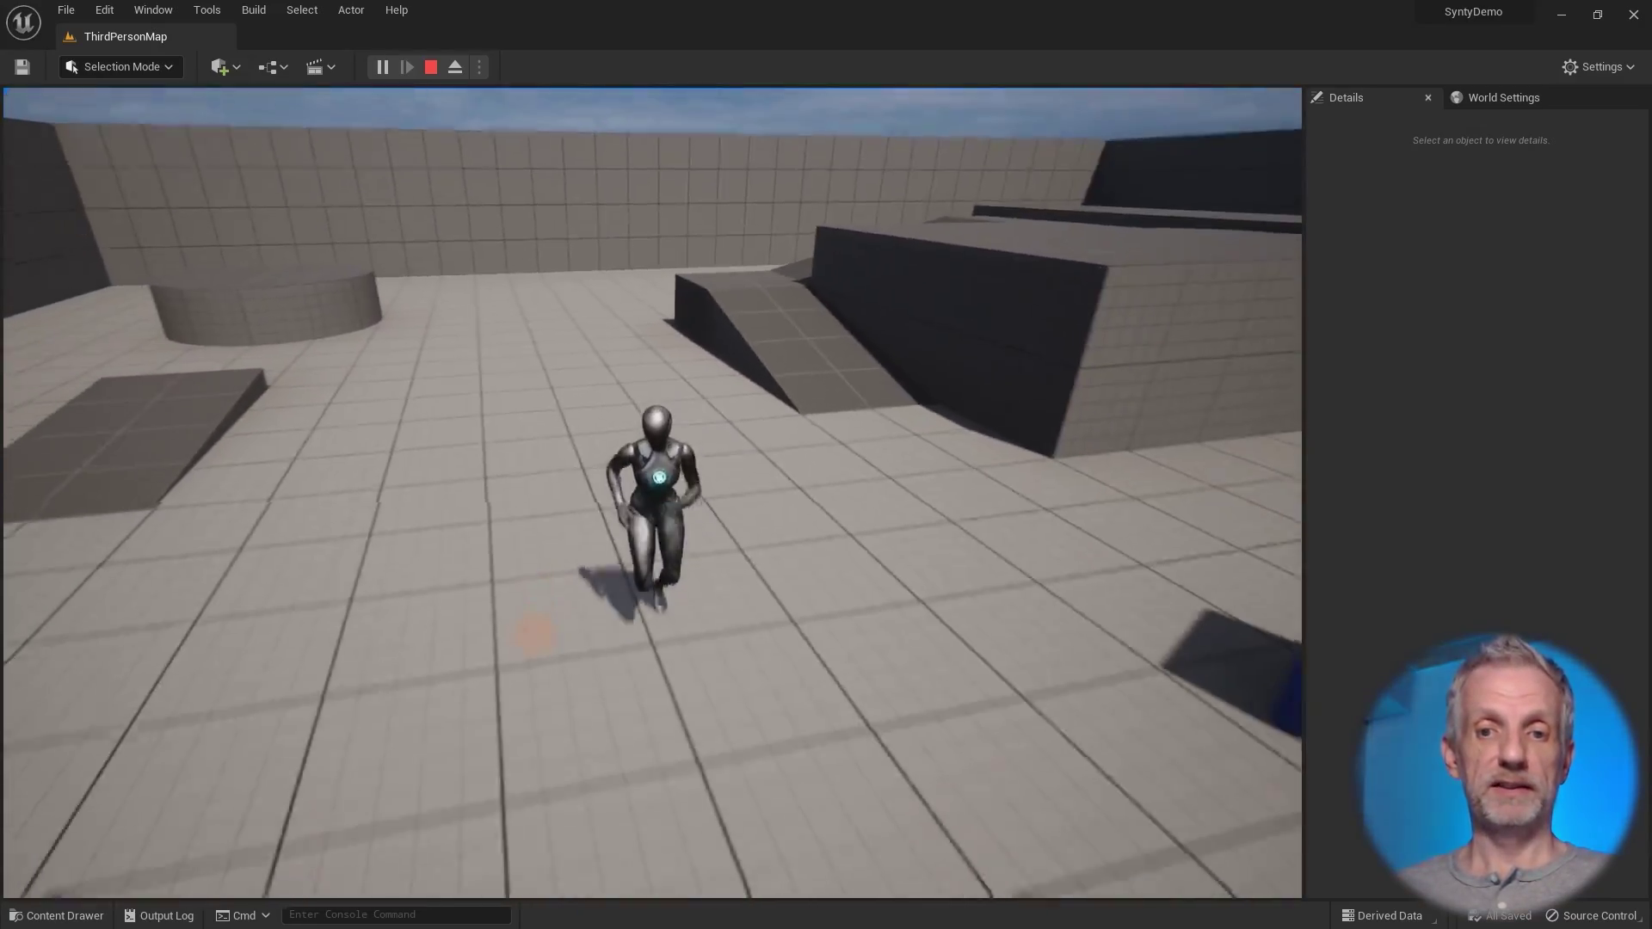
key(Escape)
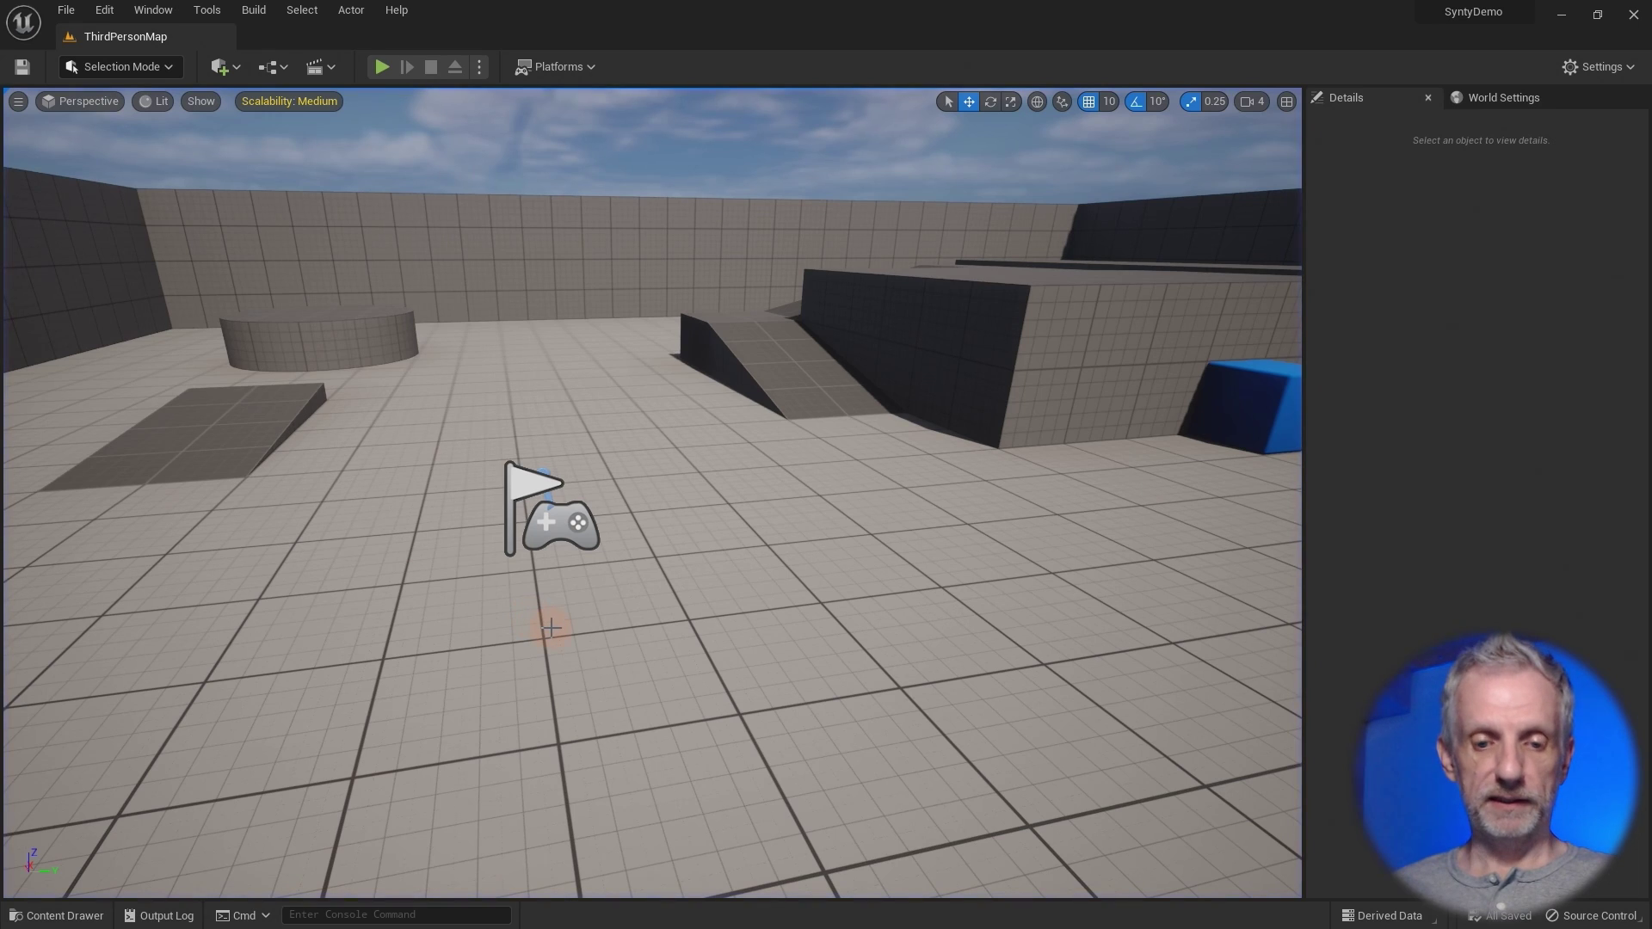
Open the BP_ThirdPersonCharacter blueprint from the project's ThirdPerson/Blueprints folder.
key(ctrl+space)
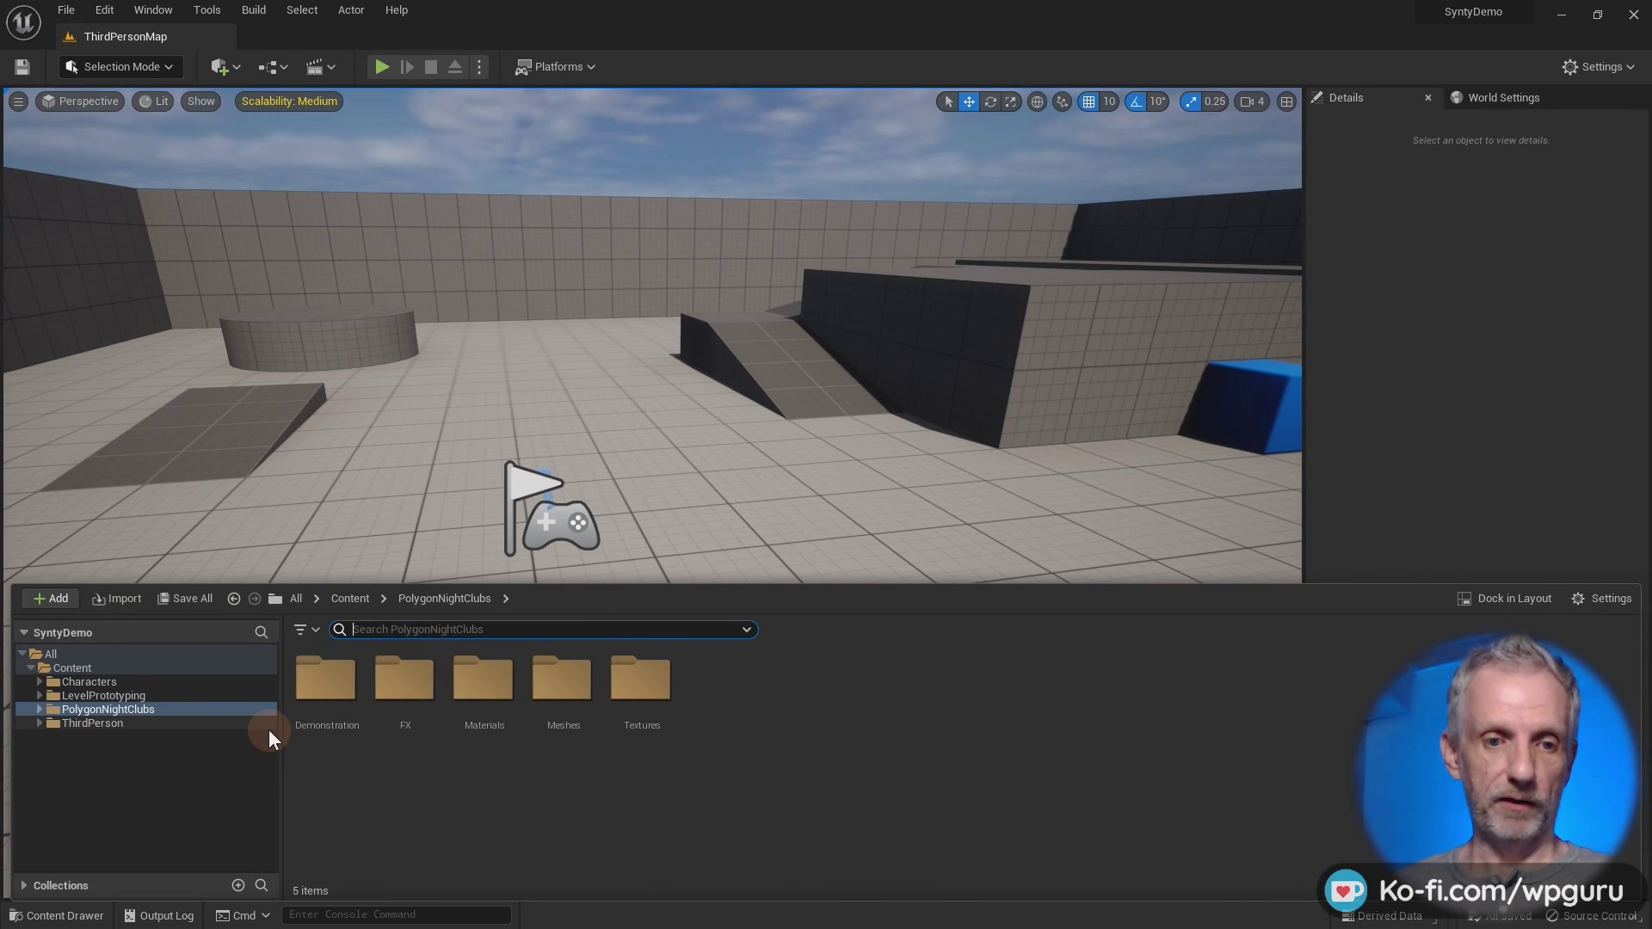
click(152, 680)
double_click(151, 678)
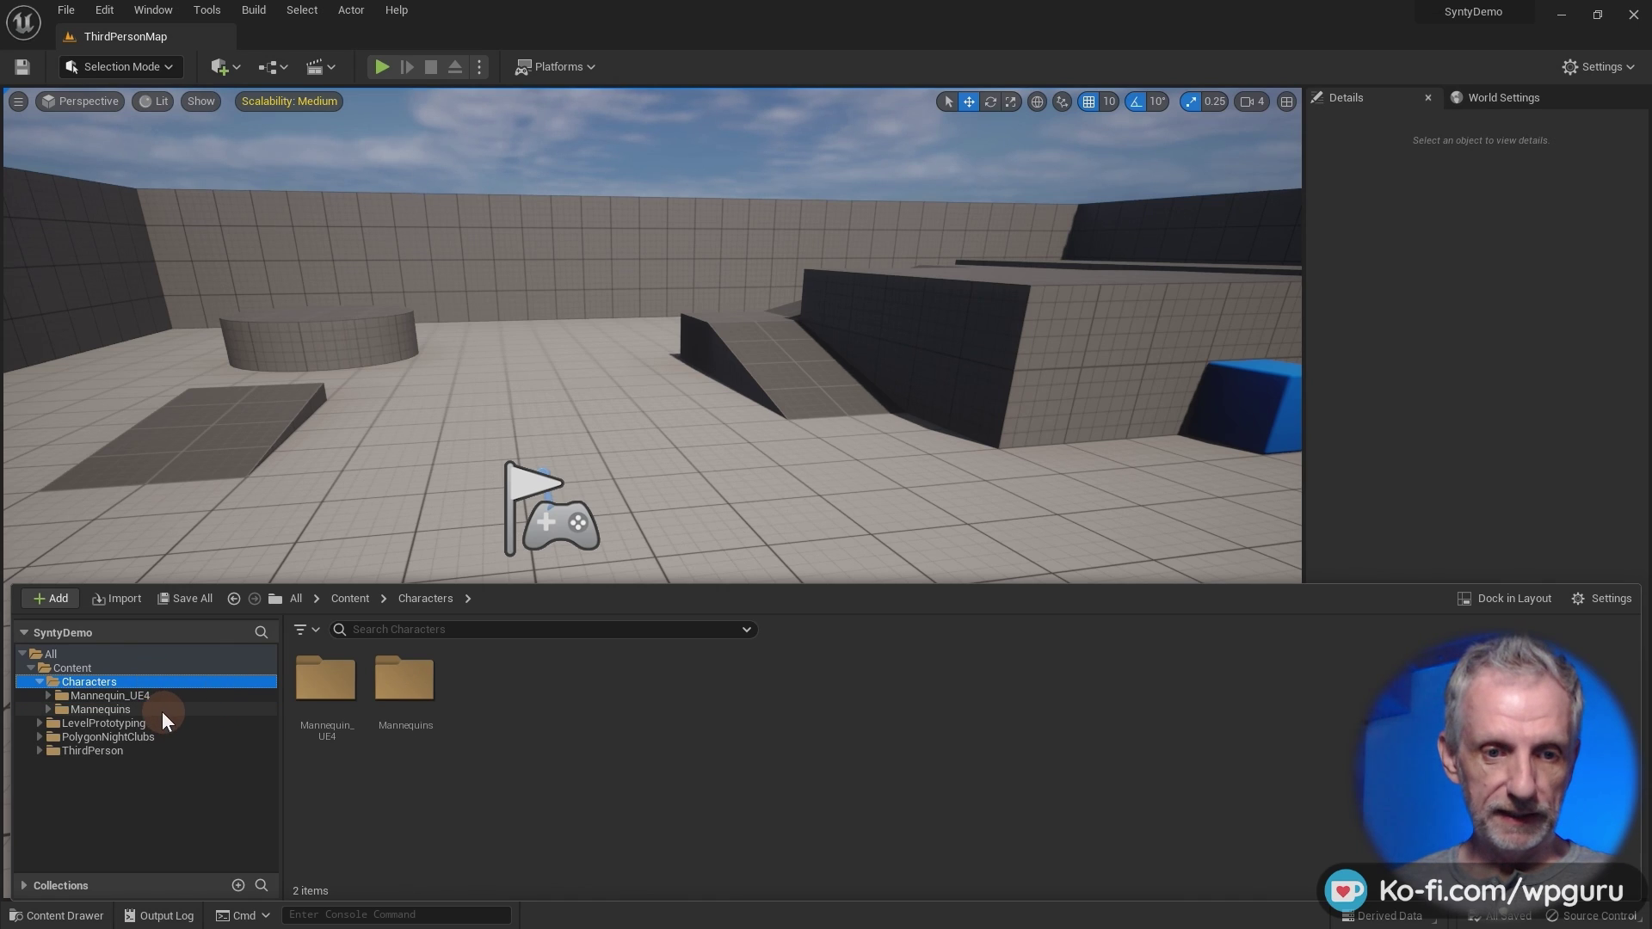
double_click(153, 681)
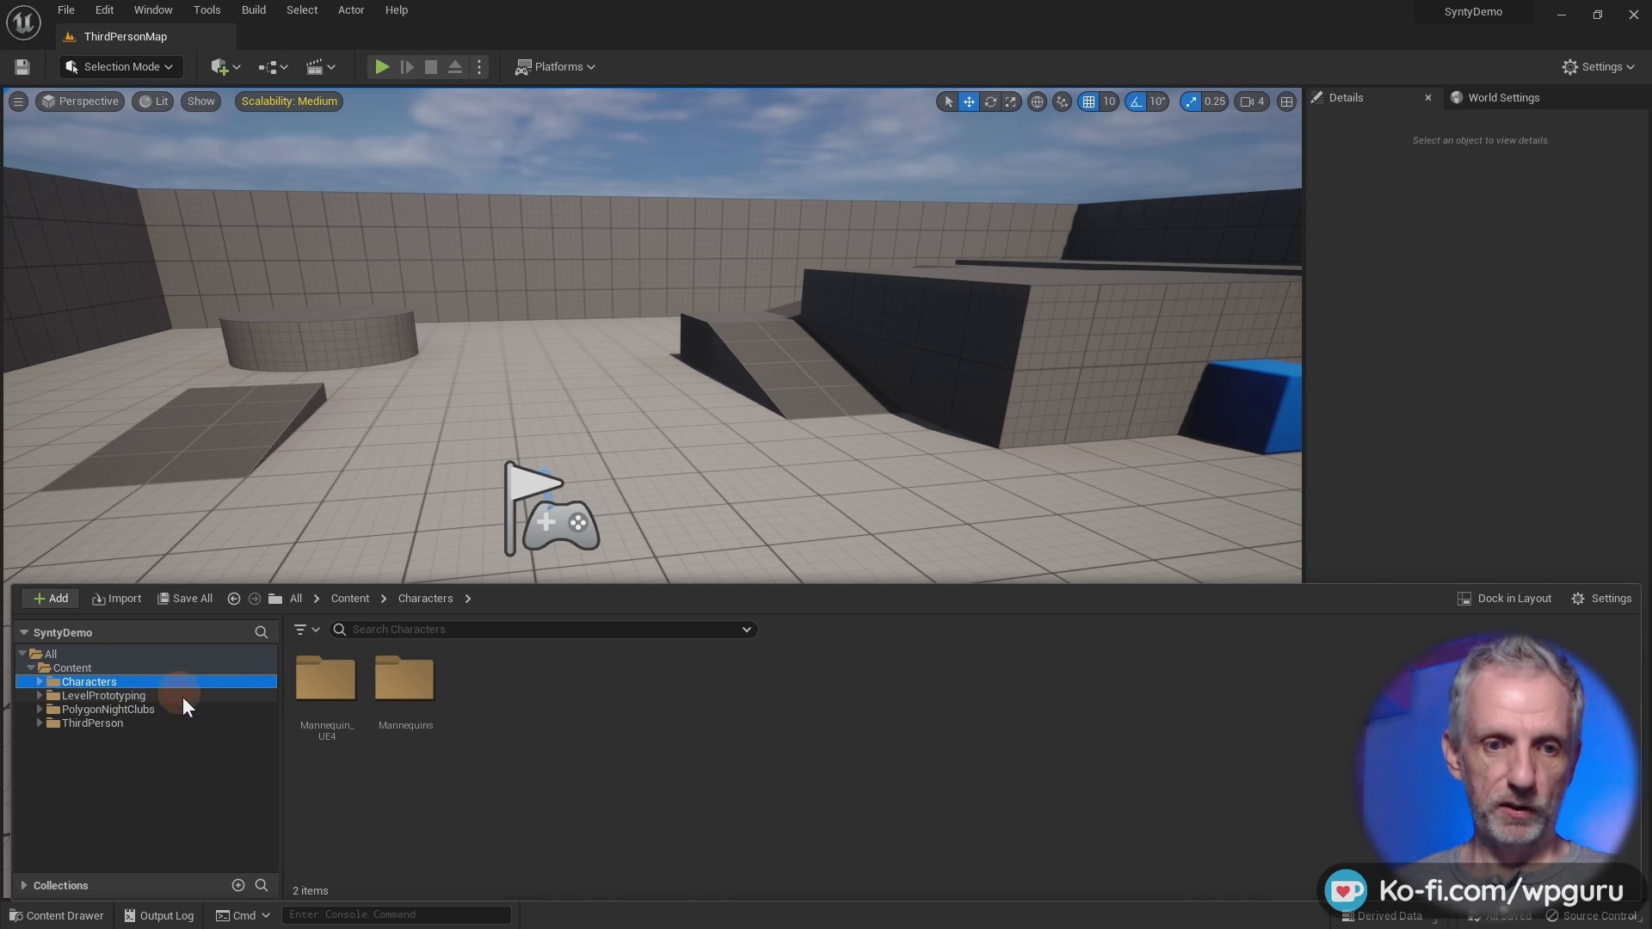
double_click(140, 725)
double_click(327, 701)
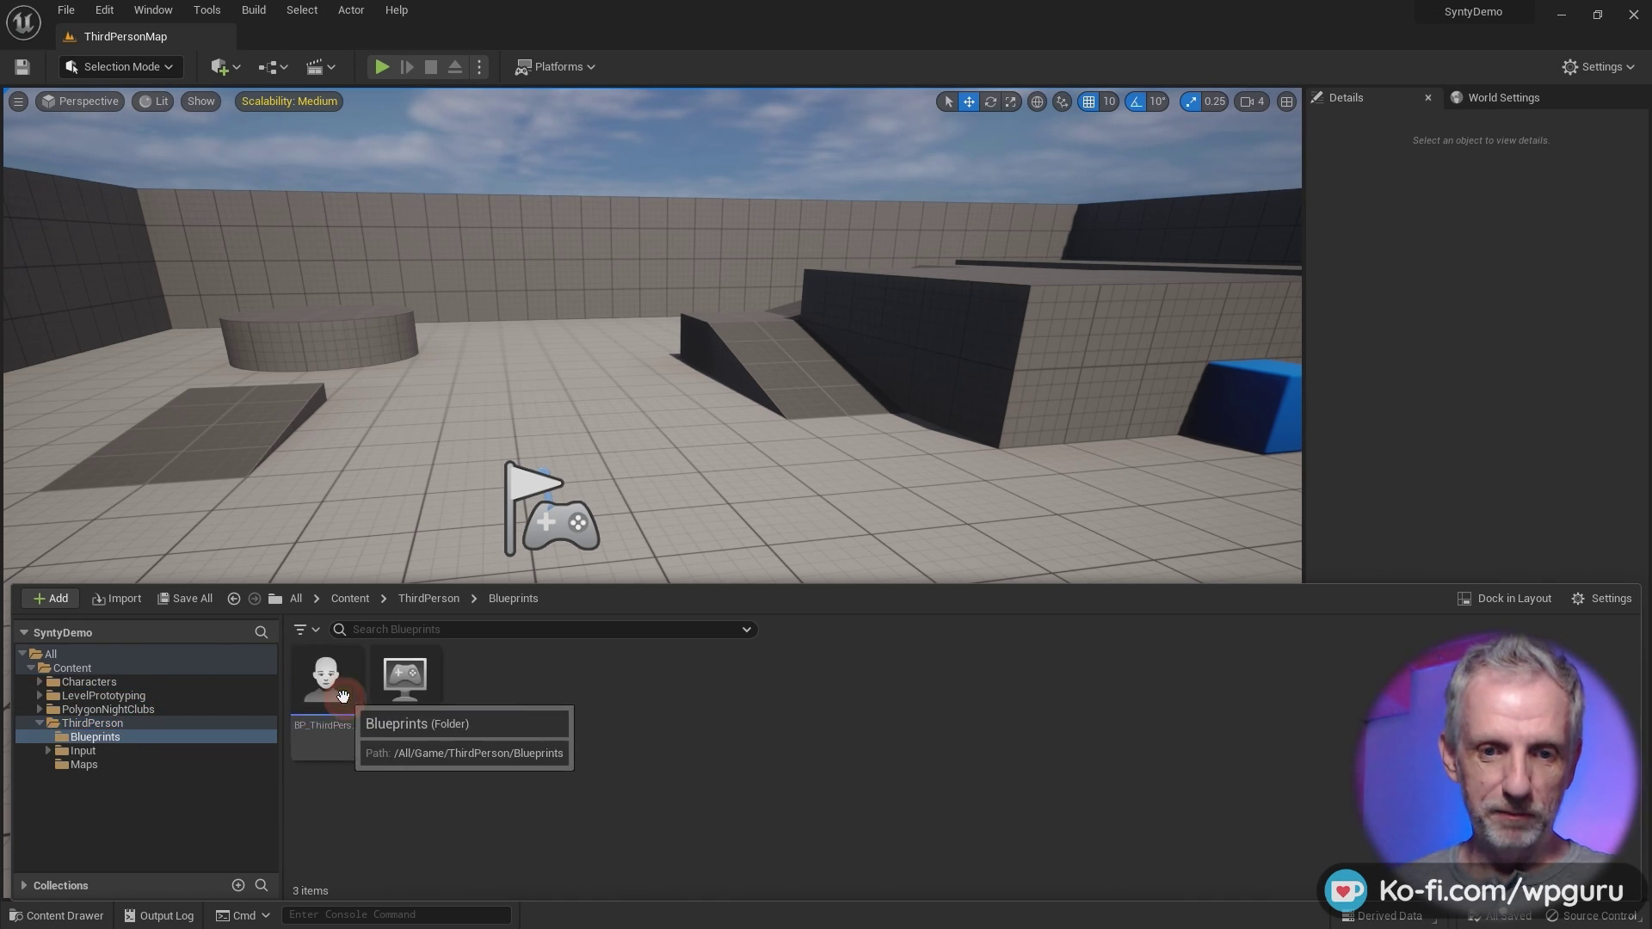
click(327, 711)
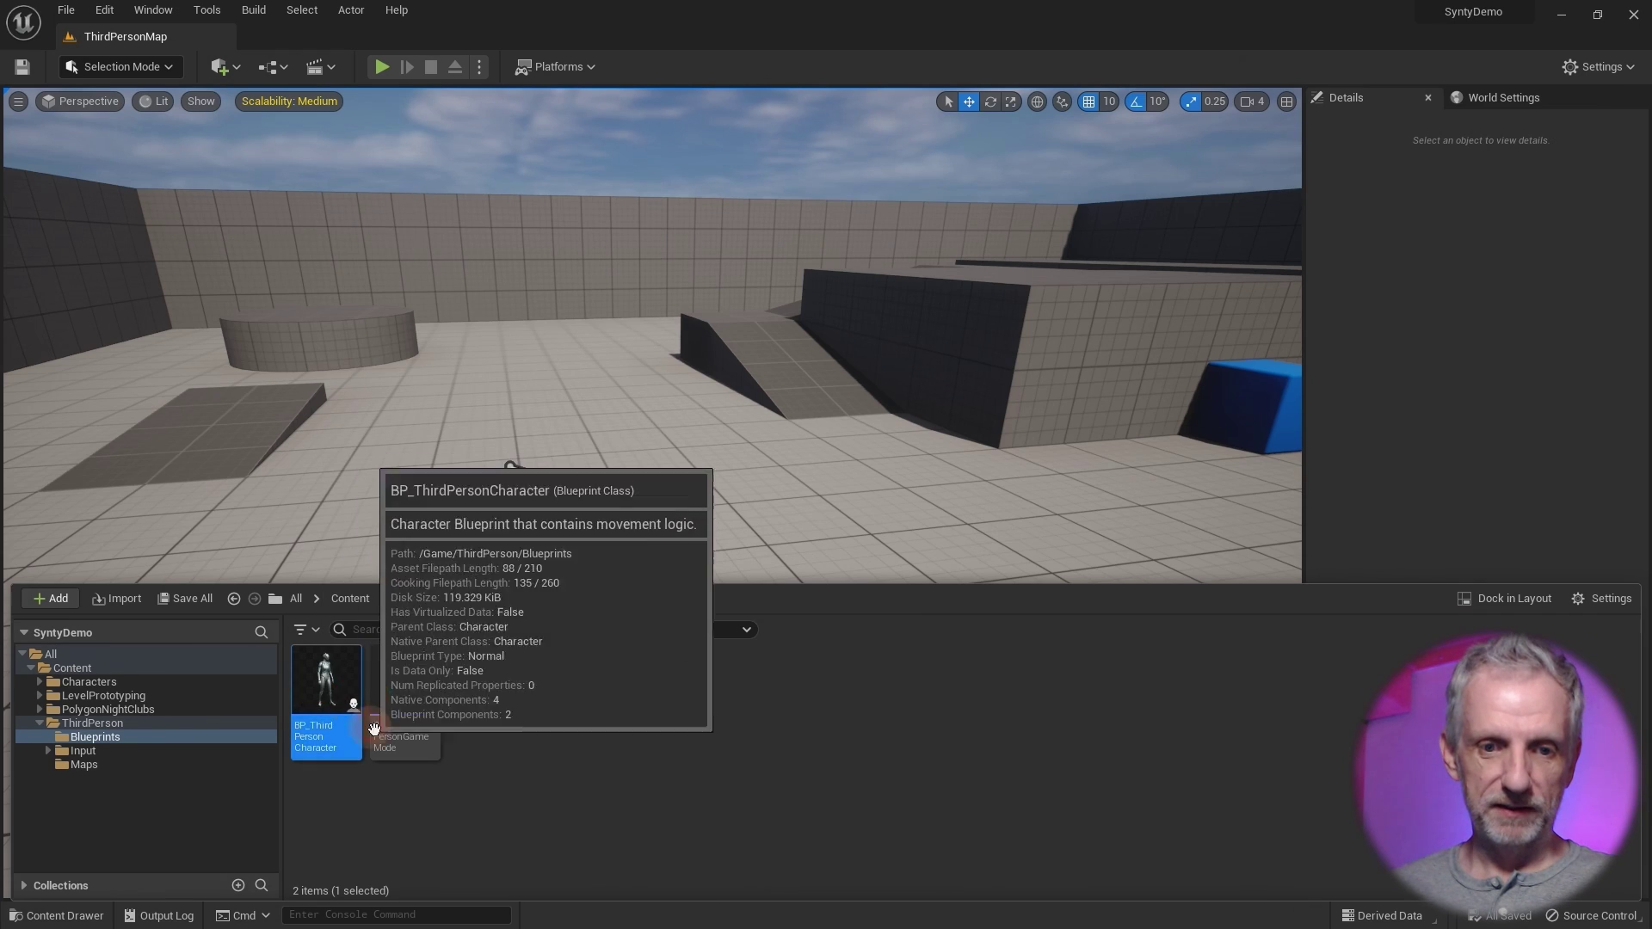
double_click(326, 685)
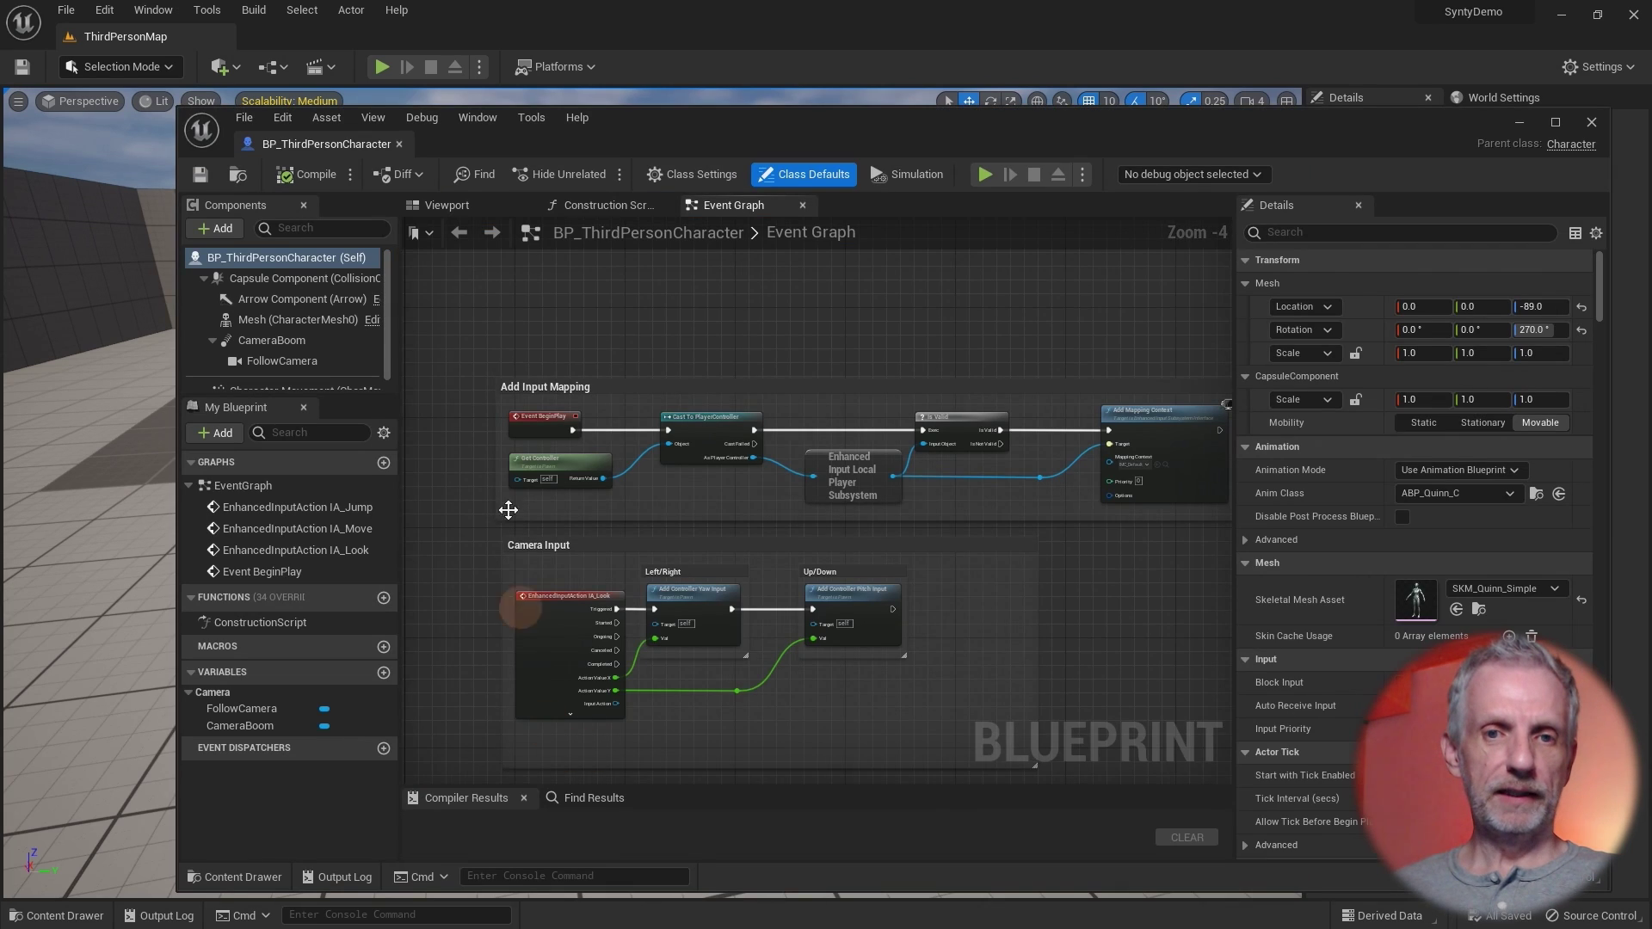
Dock the blueprint editor beside the ThirdPersonMap tab and view the character mesh in its Viewport.
drag(333, 143, 328, 32)
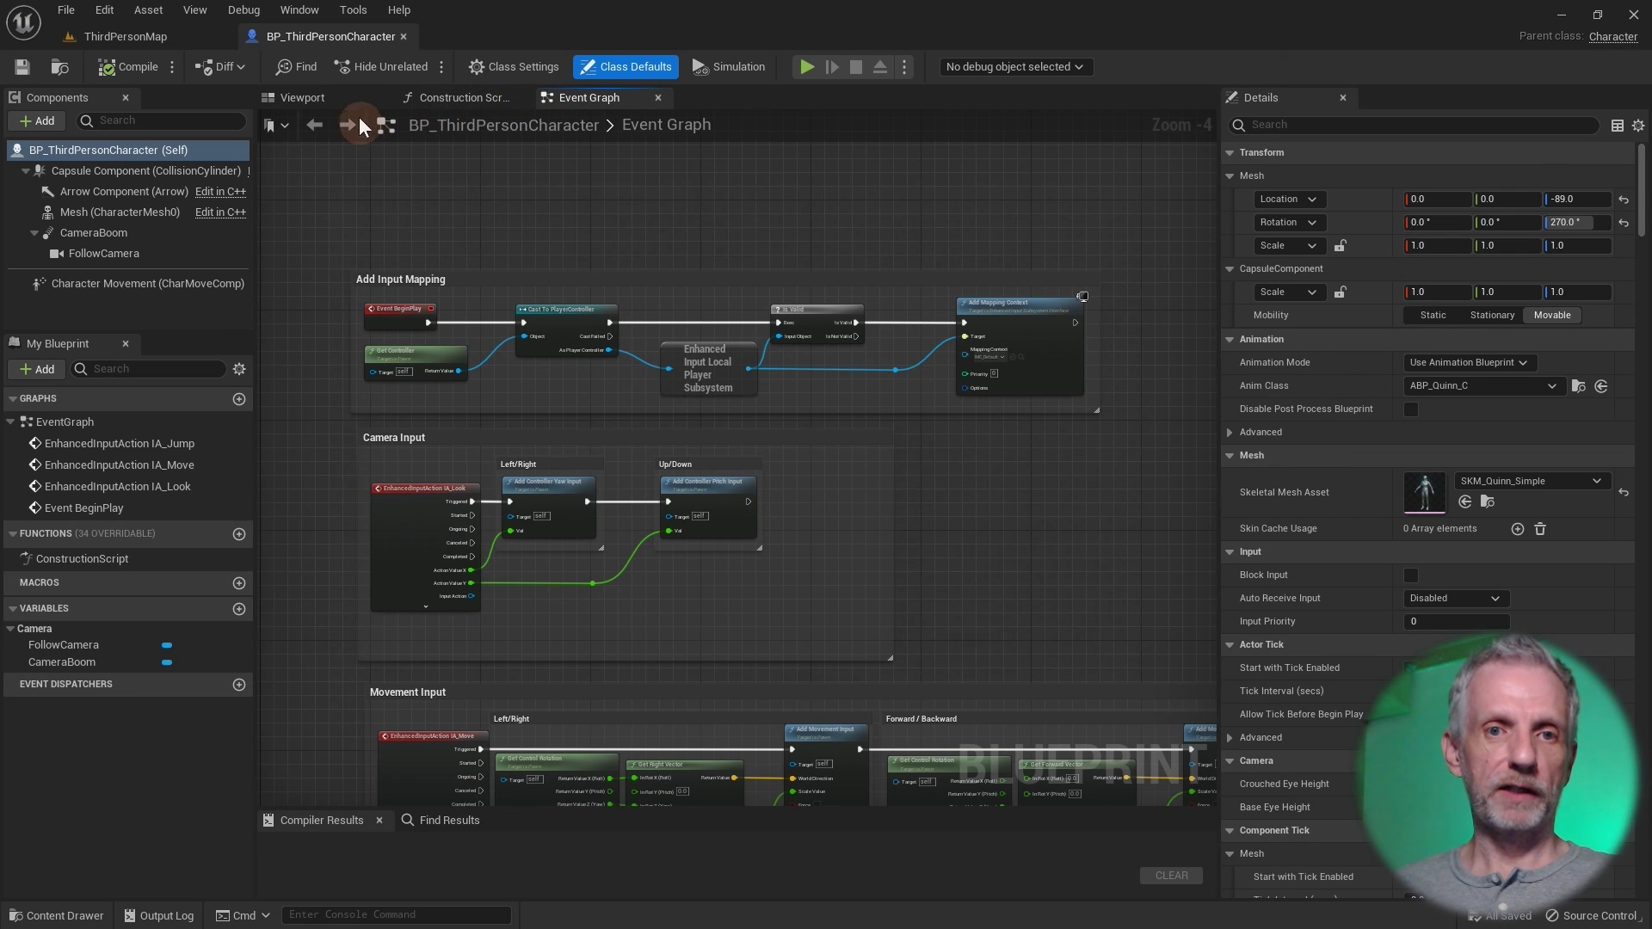
click(332, 95)
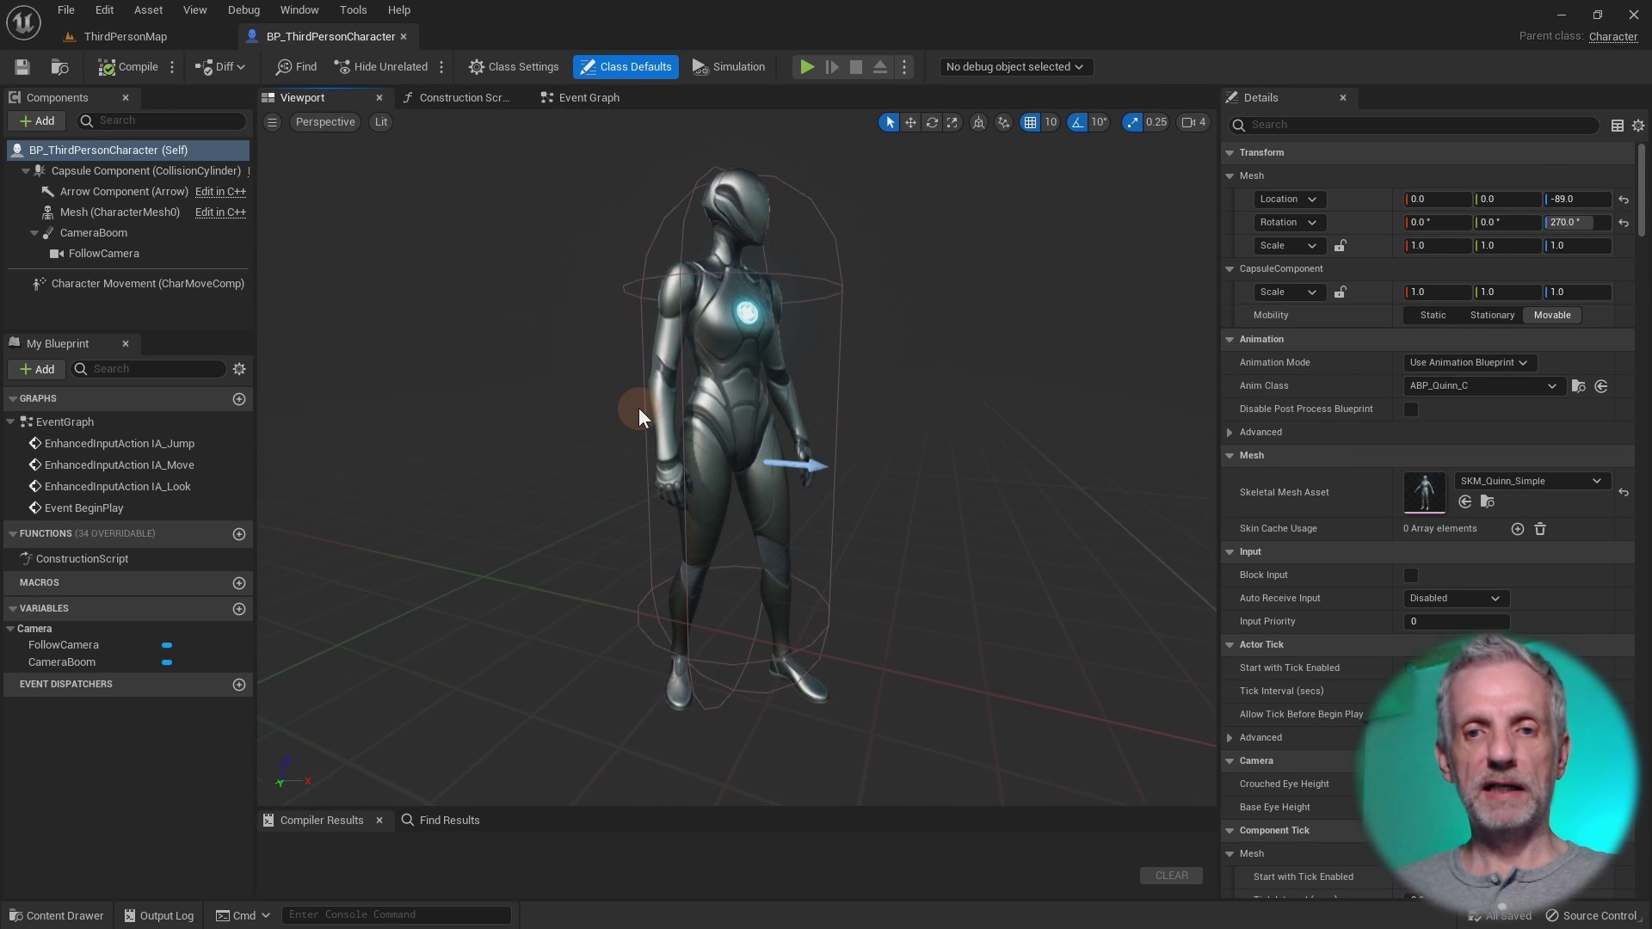
scroll(638, 408, down, 3)
alt+drag(635, 466, 573, 468)
scroll(635, 471, up, 3)
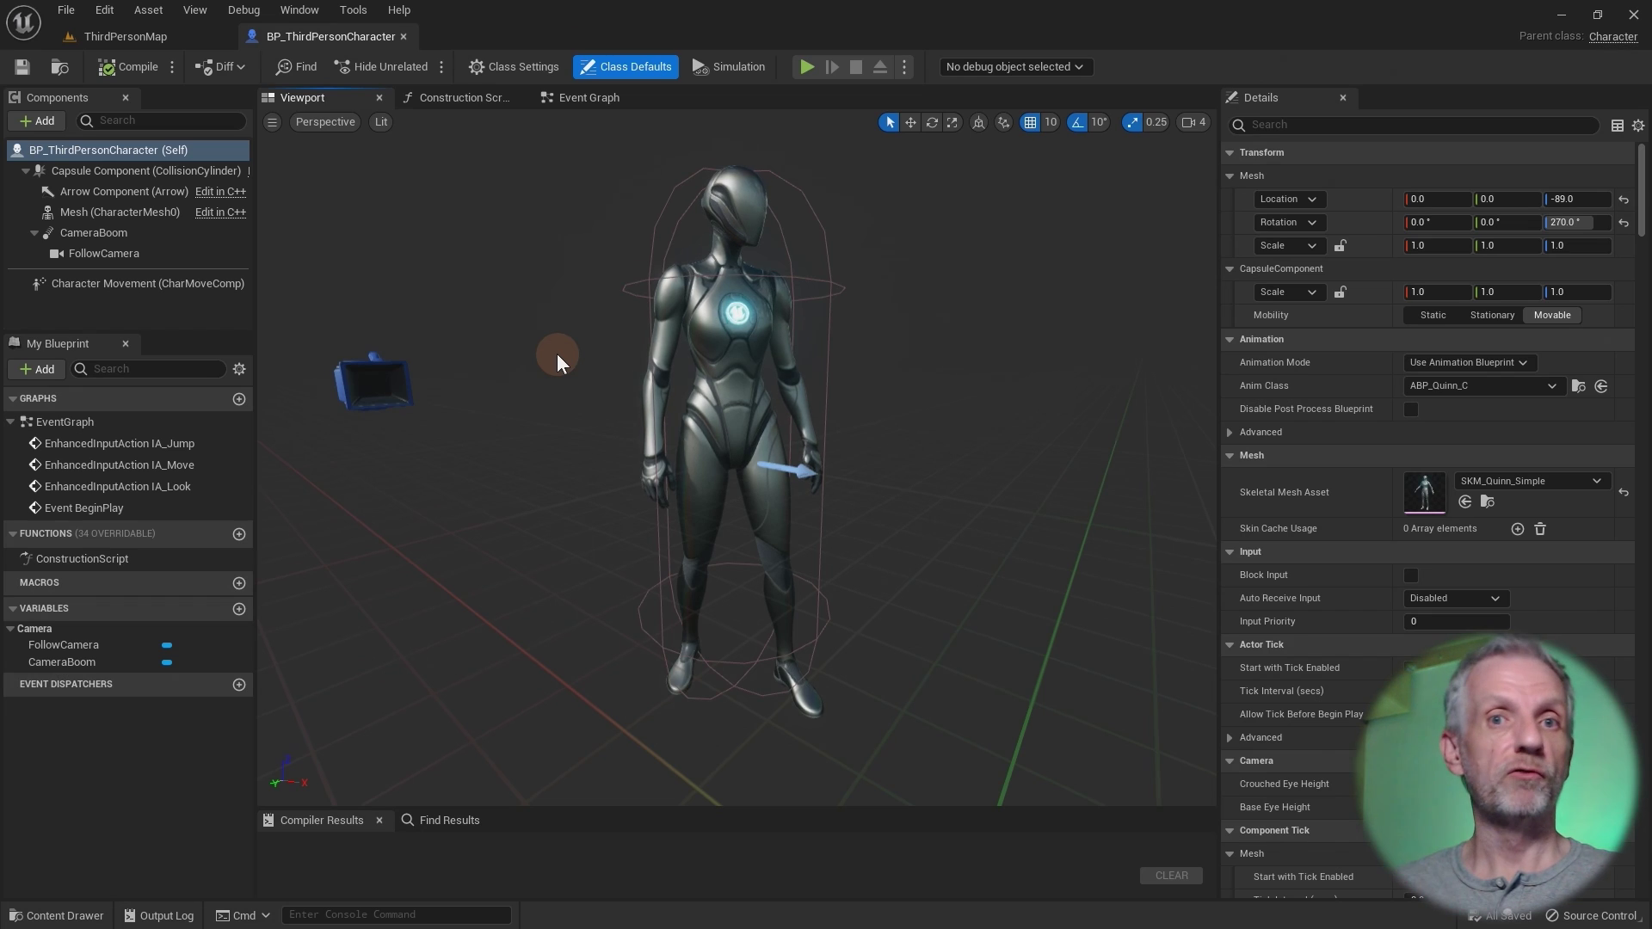
Browse the project content to the Characters/Mannequin_UE4/Rigs folder.
key(ctrl+space)
click(231, 689)
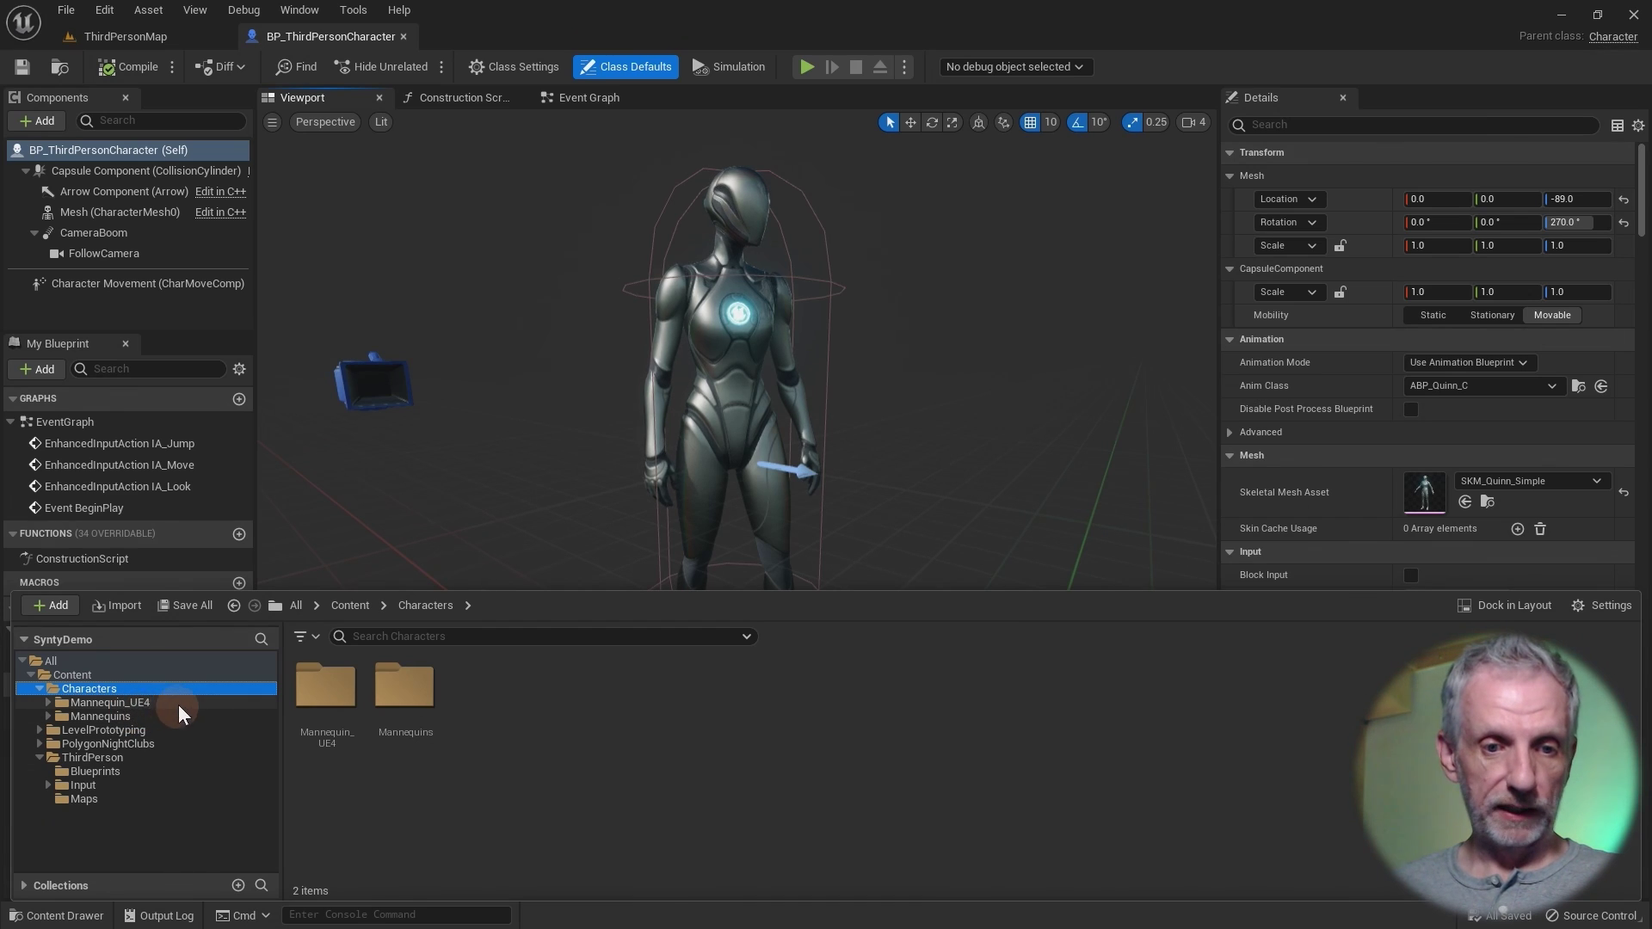
click(165, 702)
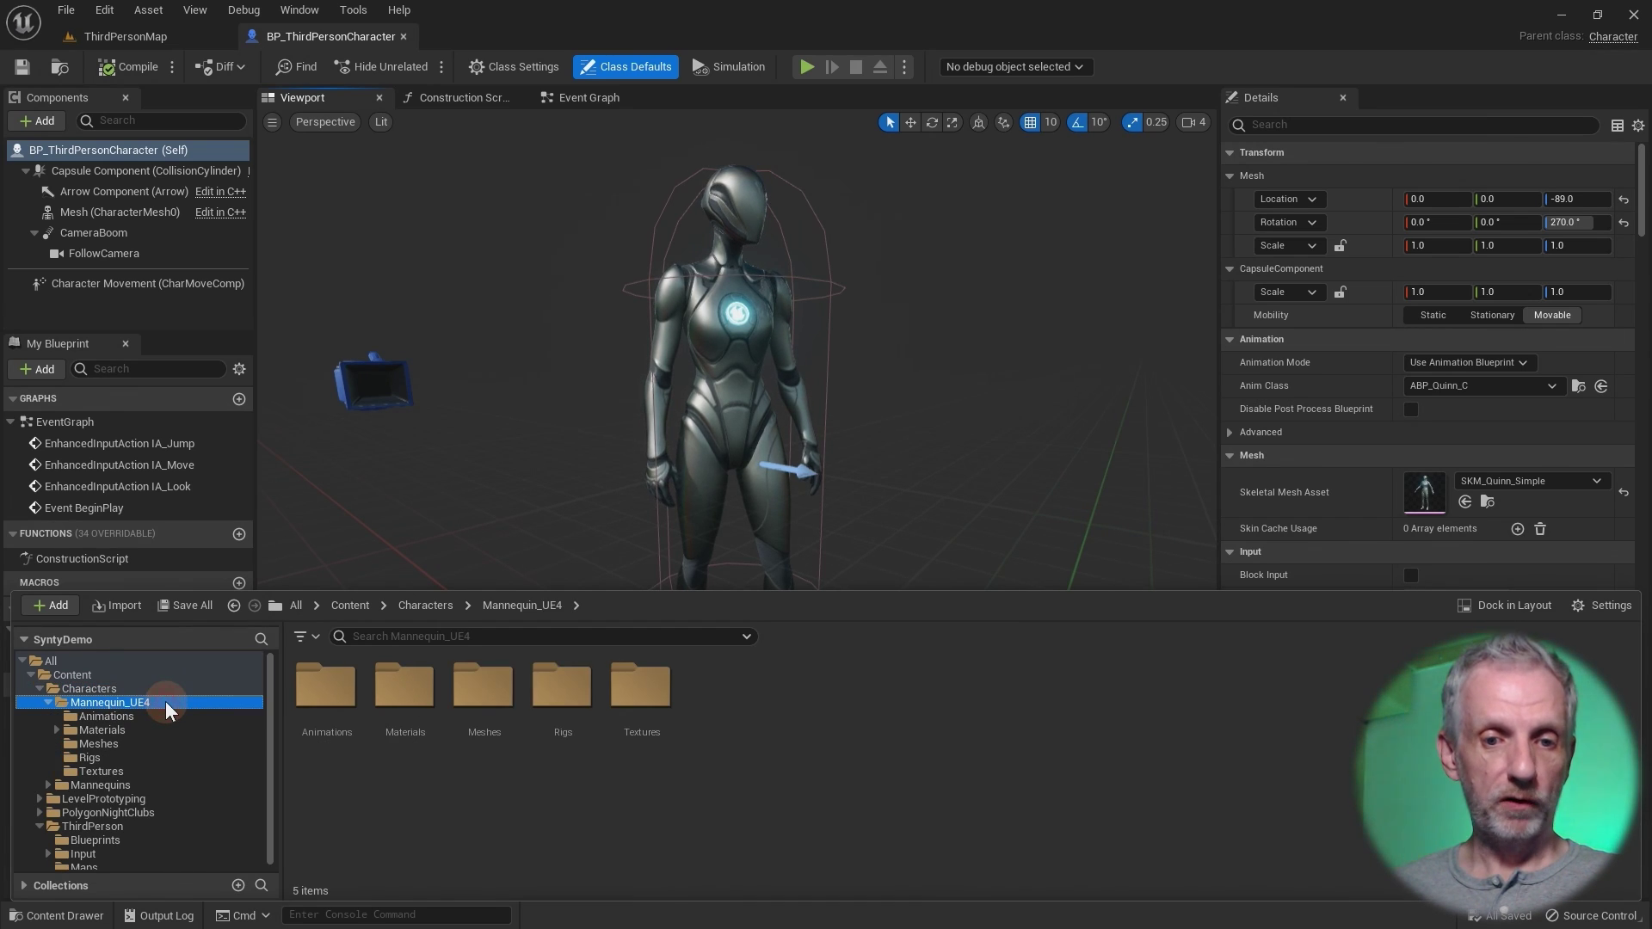
double_click(554, 725)
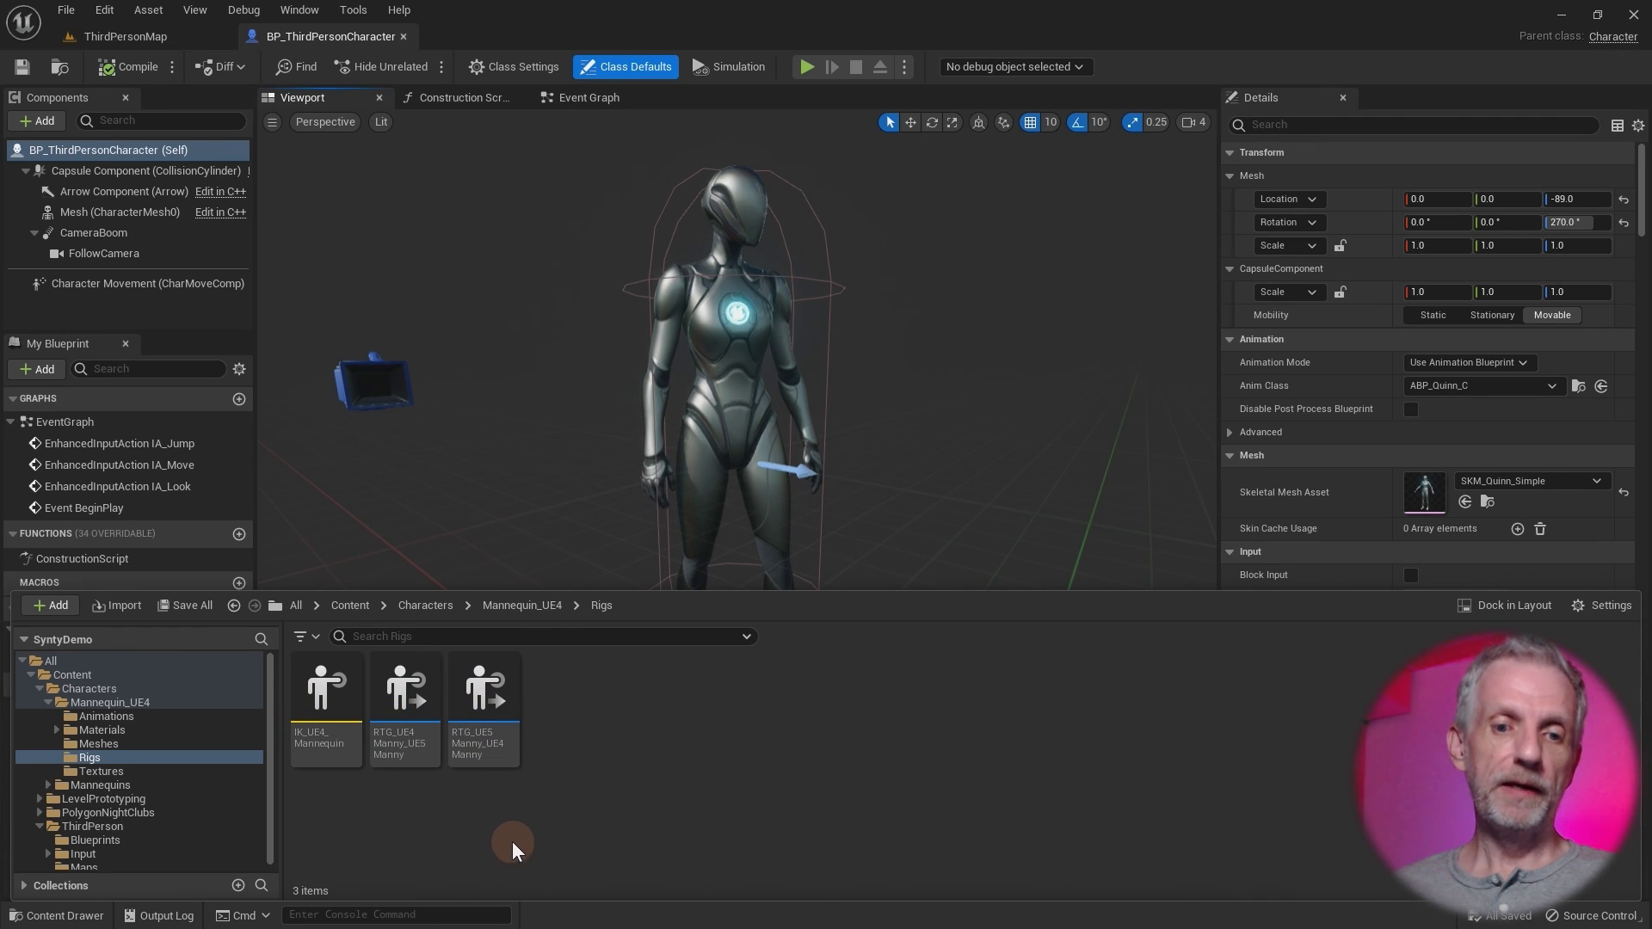
Examine the IK_UE4_Mannequin rig and the two RTG retargeter assets in the Rigs folder.
mouse_move(327, 688)
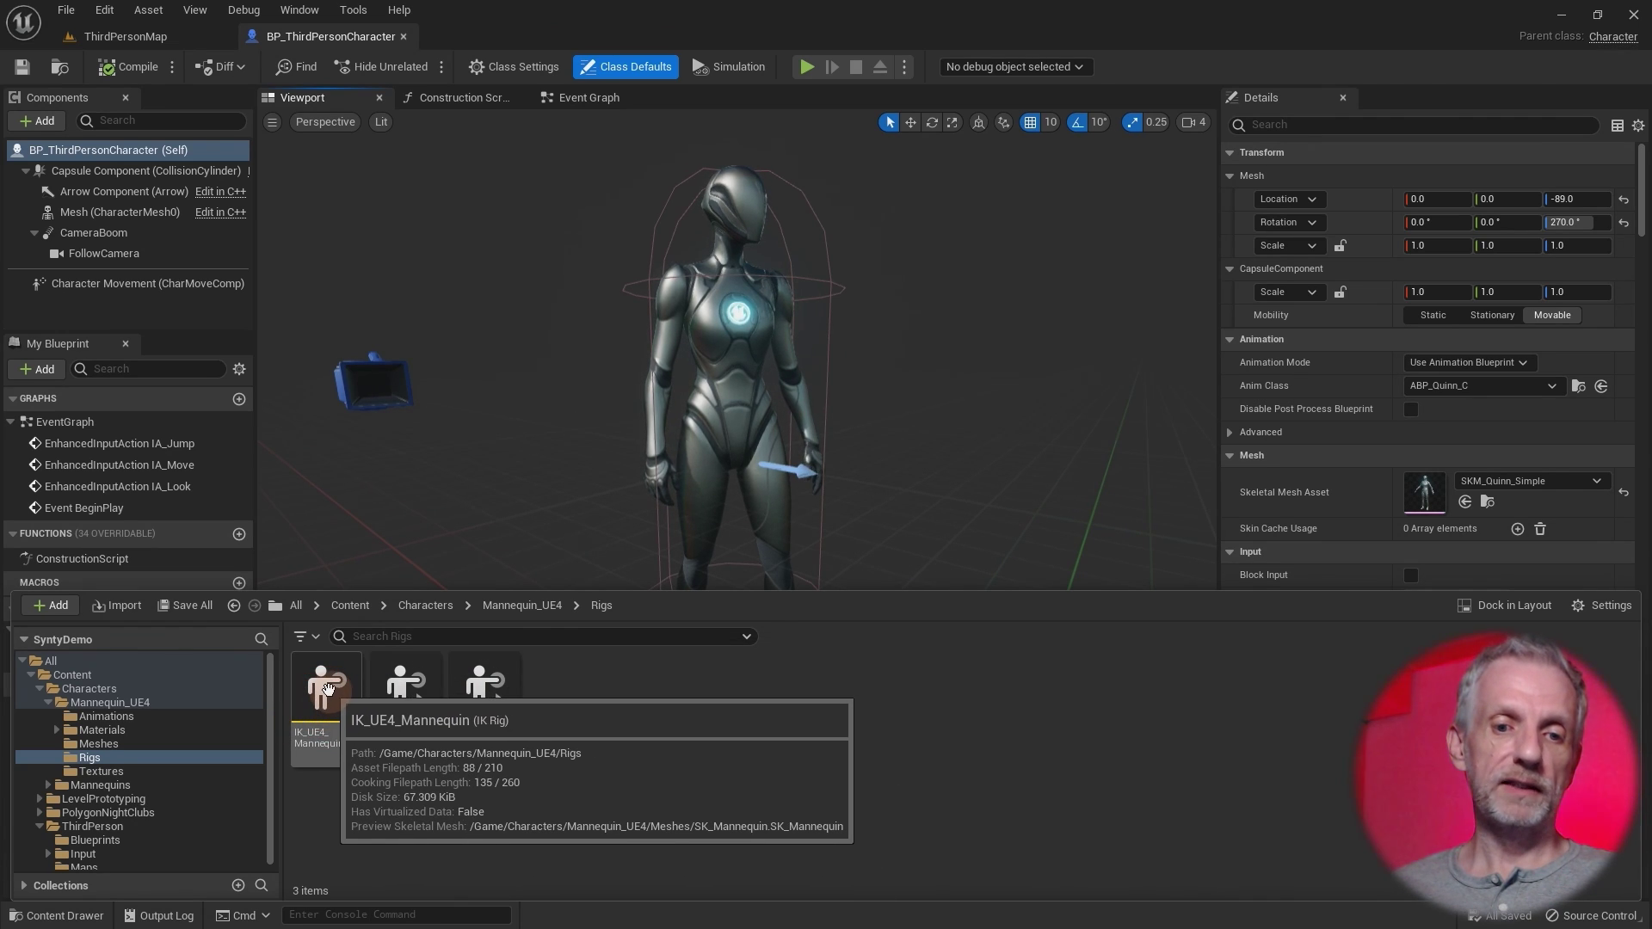
click(328, 690)
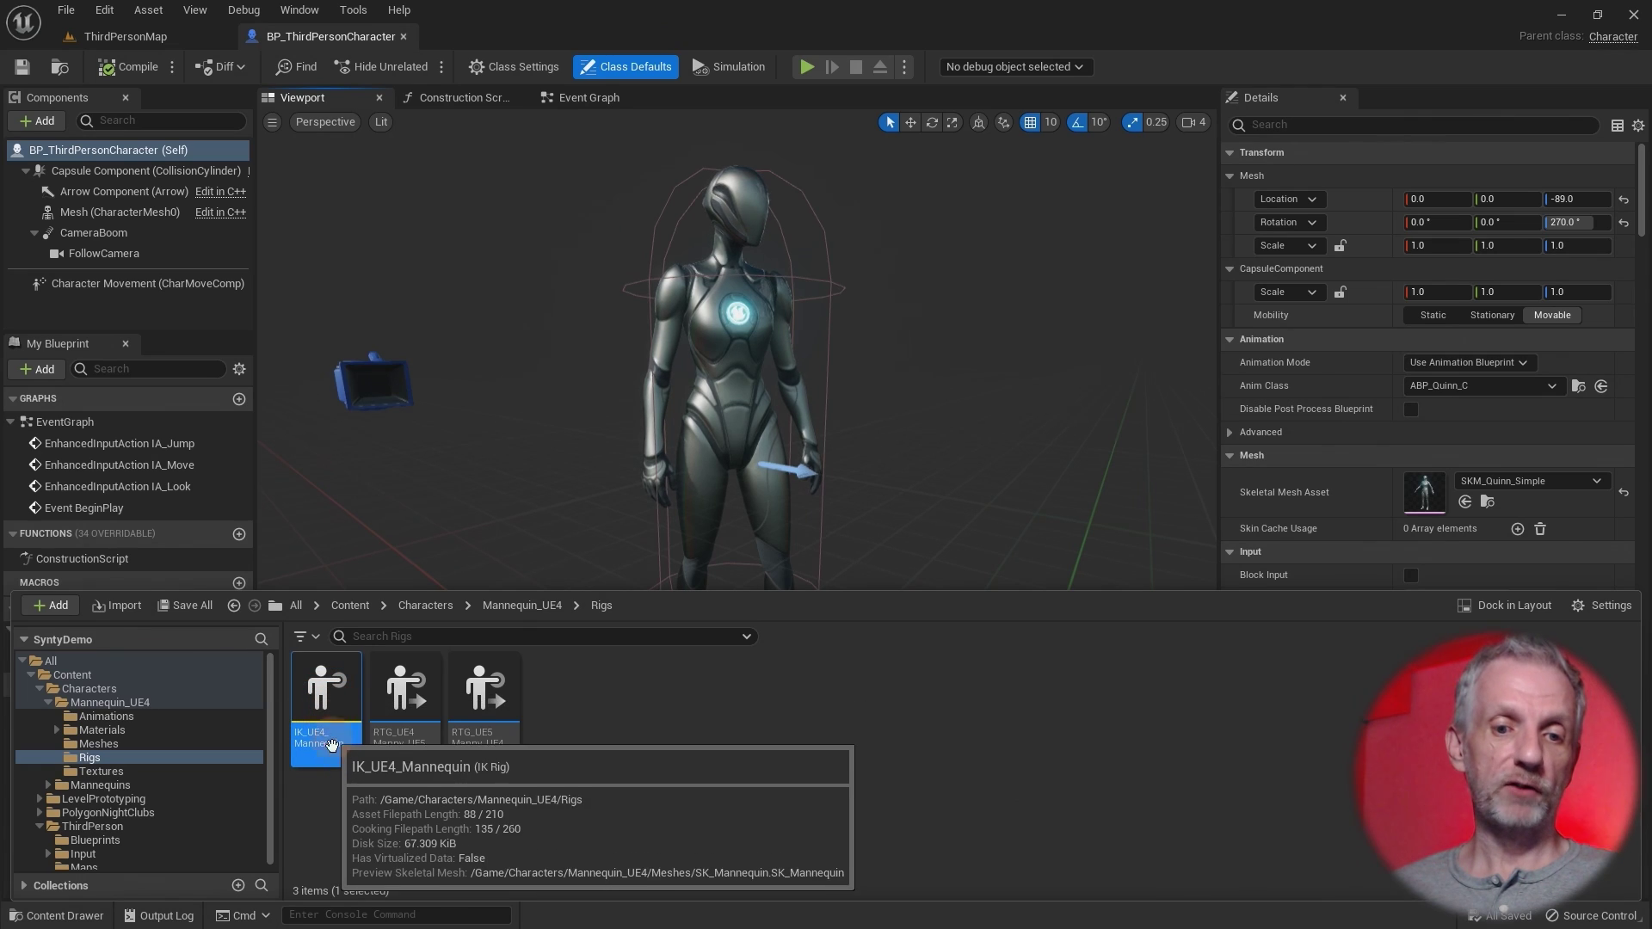
click(327, 762)
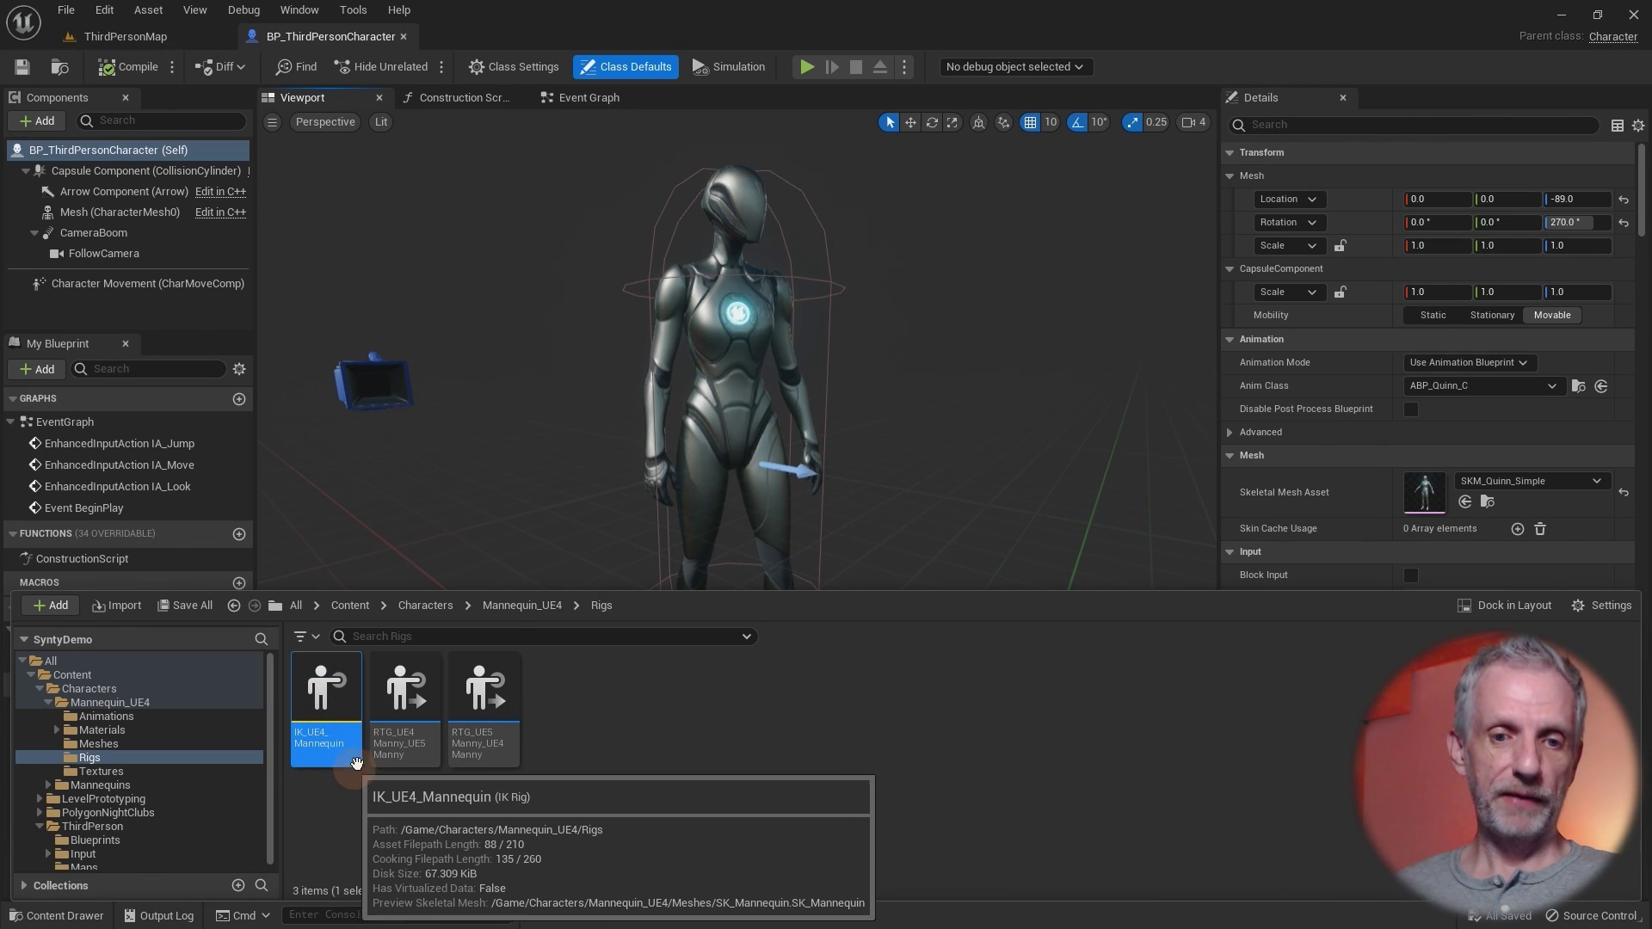
click(401, 697)
click(482, 697)
click(422, 695)
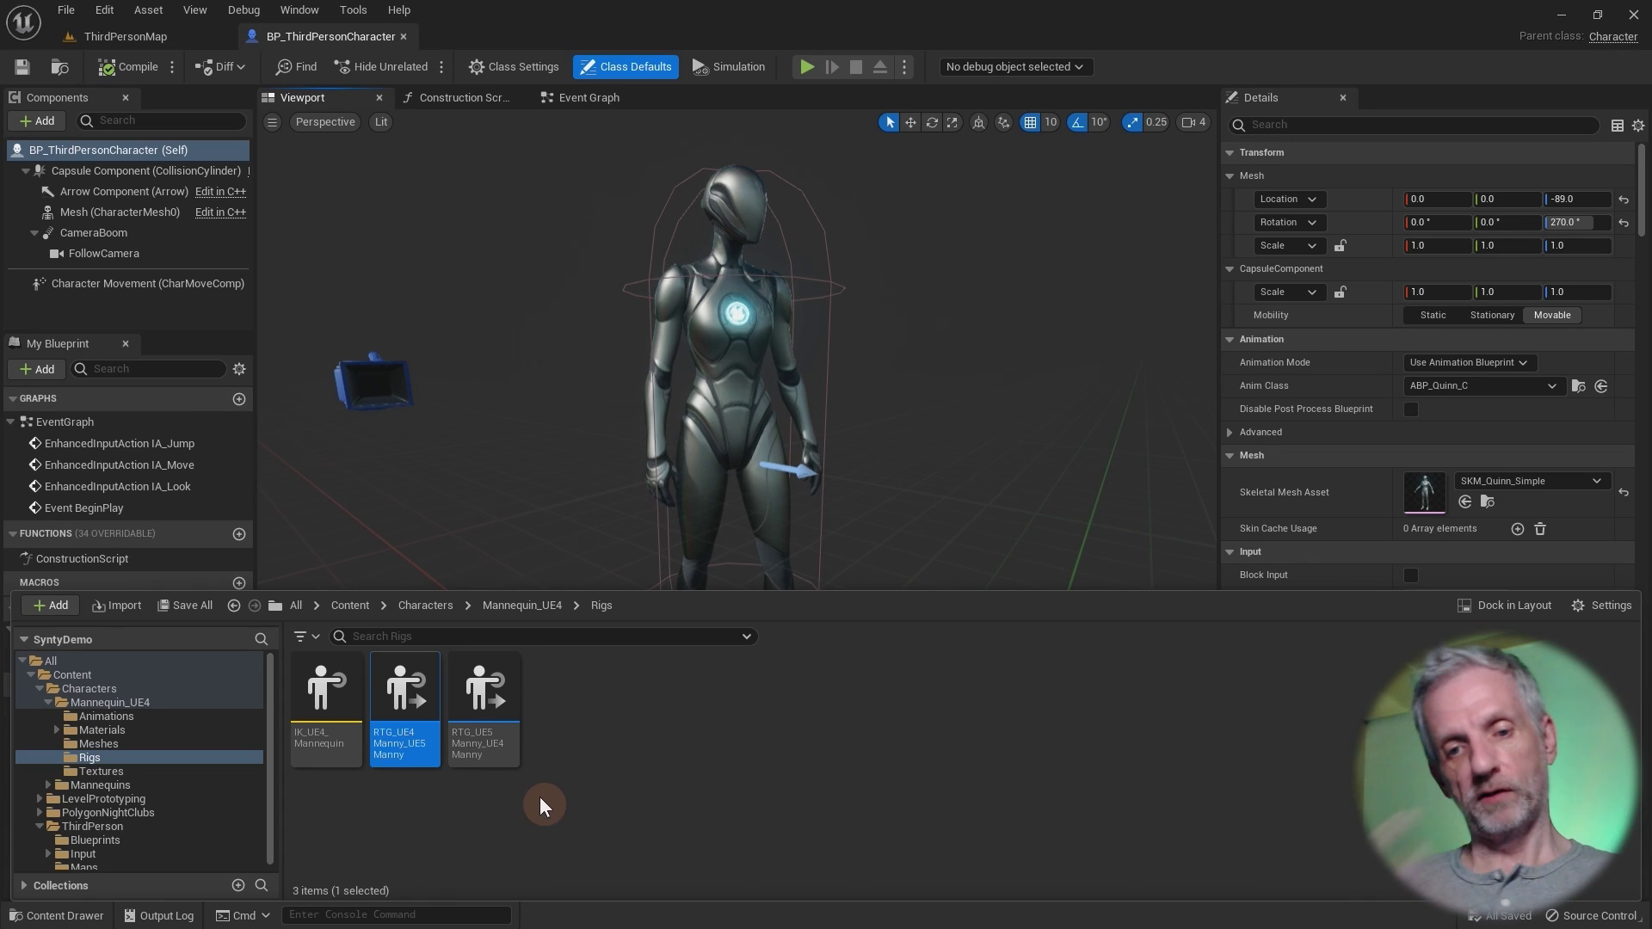
click(469, 732)
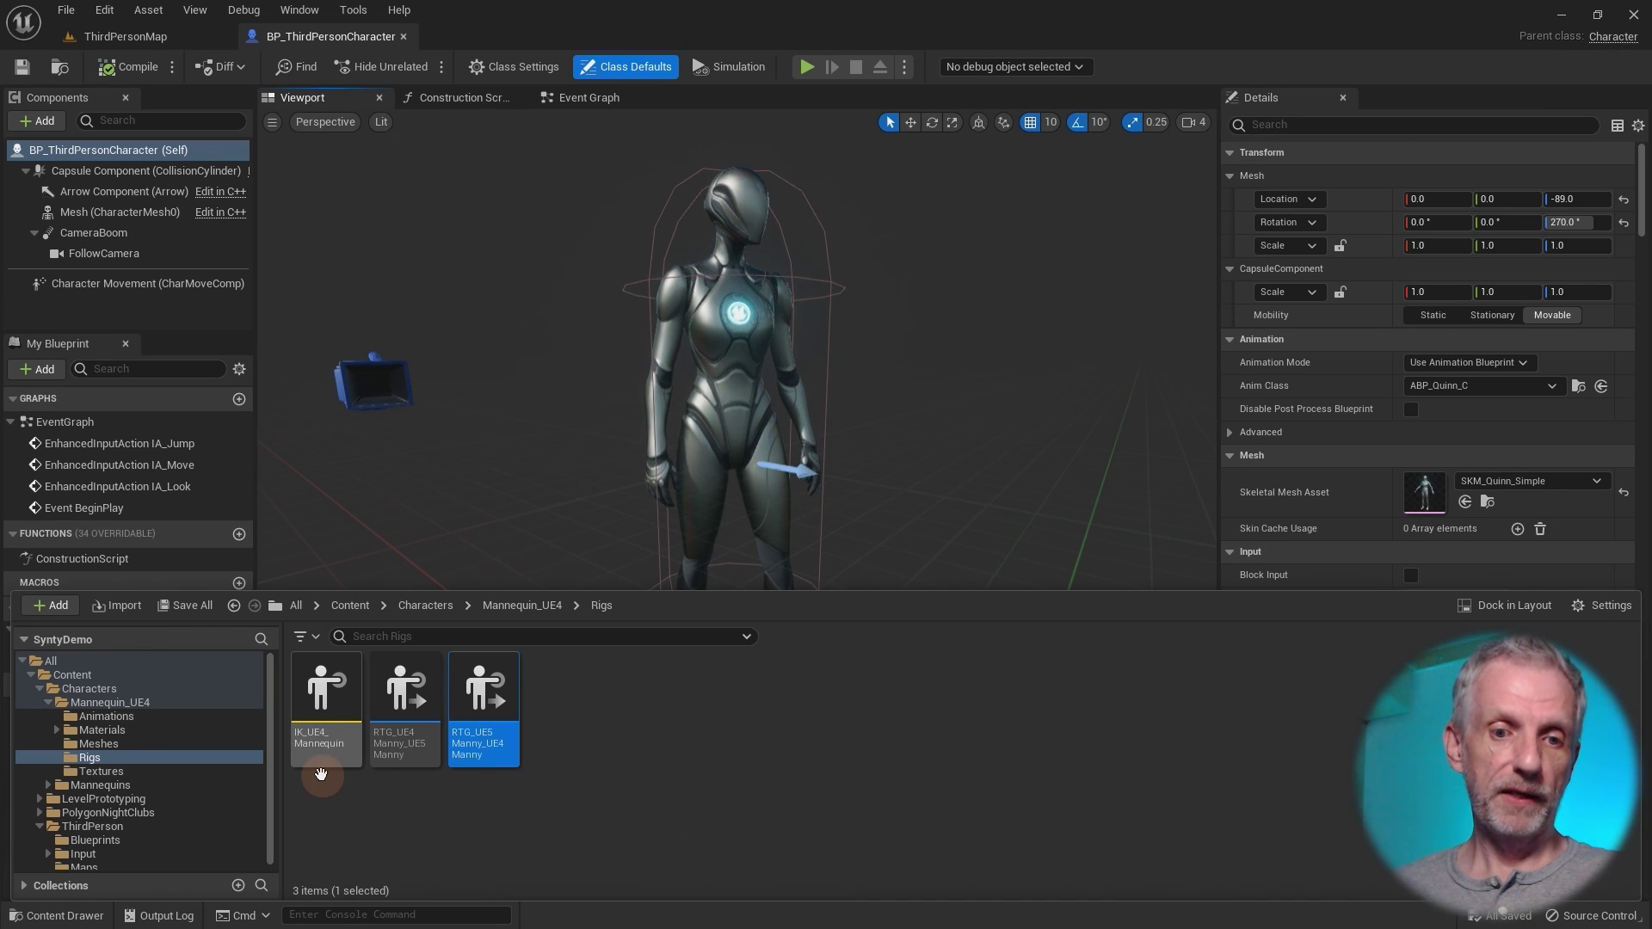
Copy the IK_UE4_Mannequin rig into the PolygonNightClubs folder.
click(325, 695)
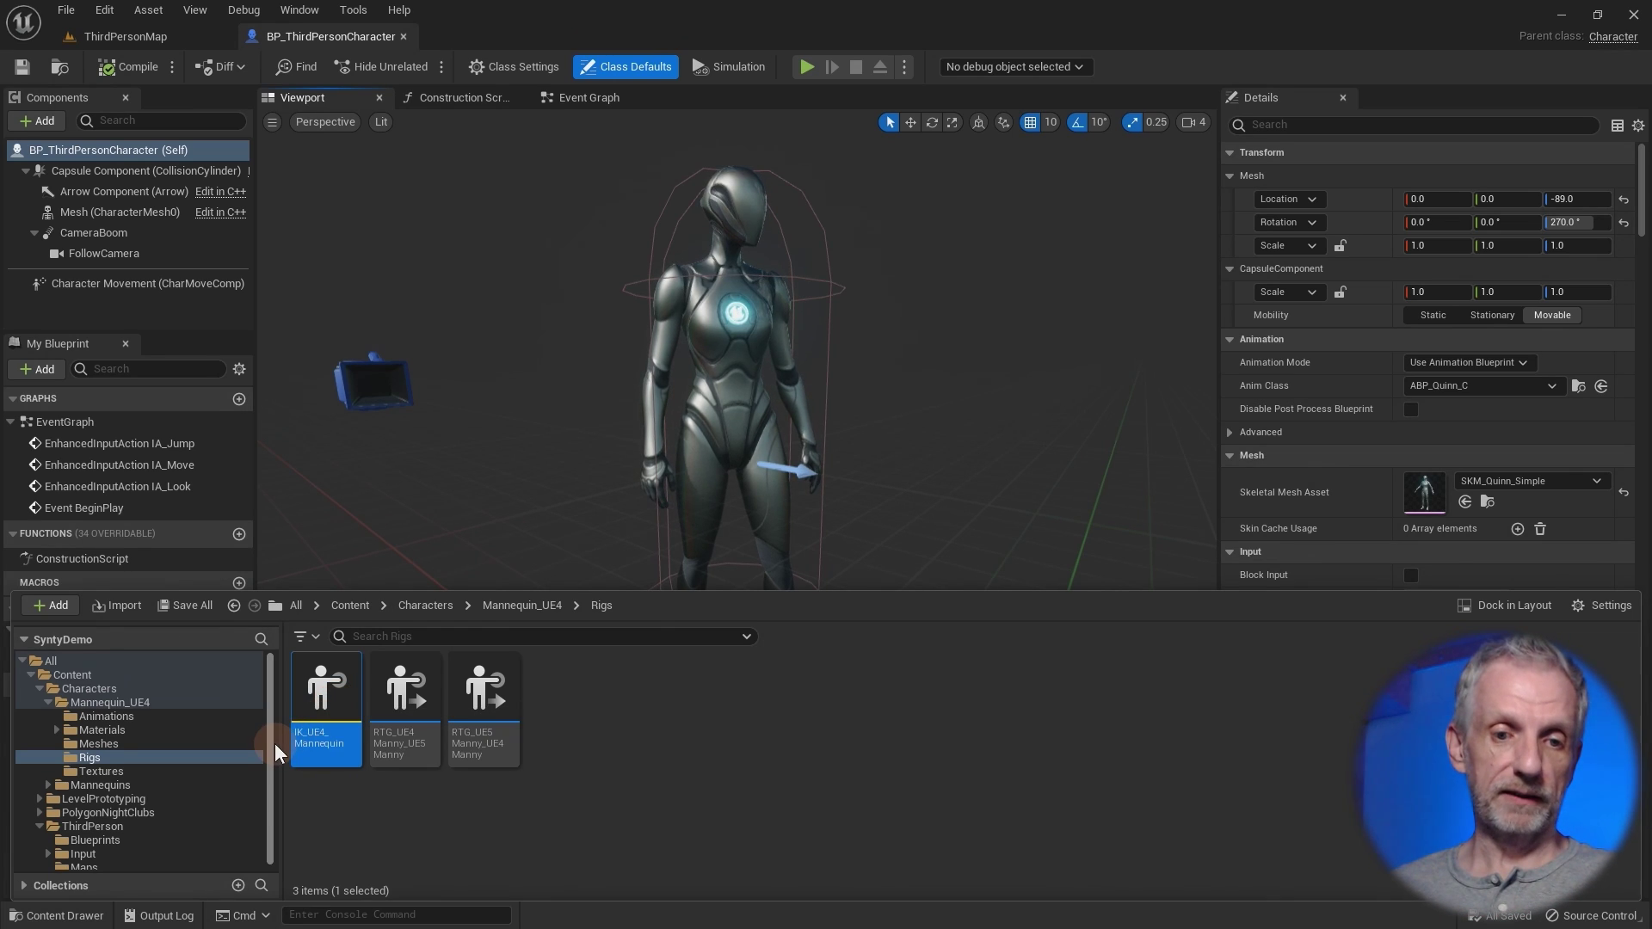
scroll(262, 753, down, 1)
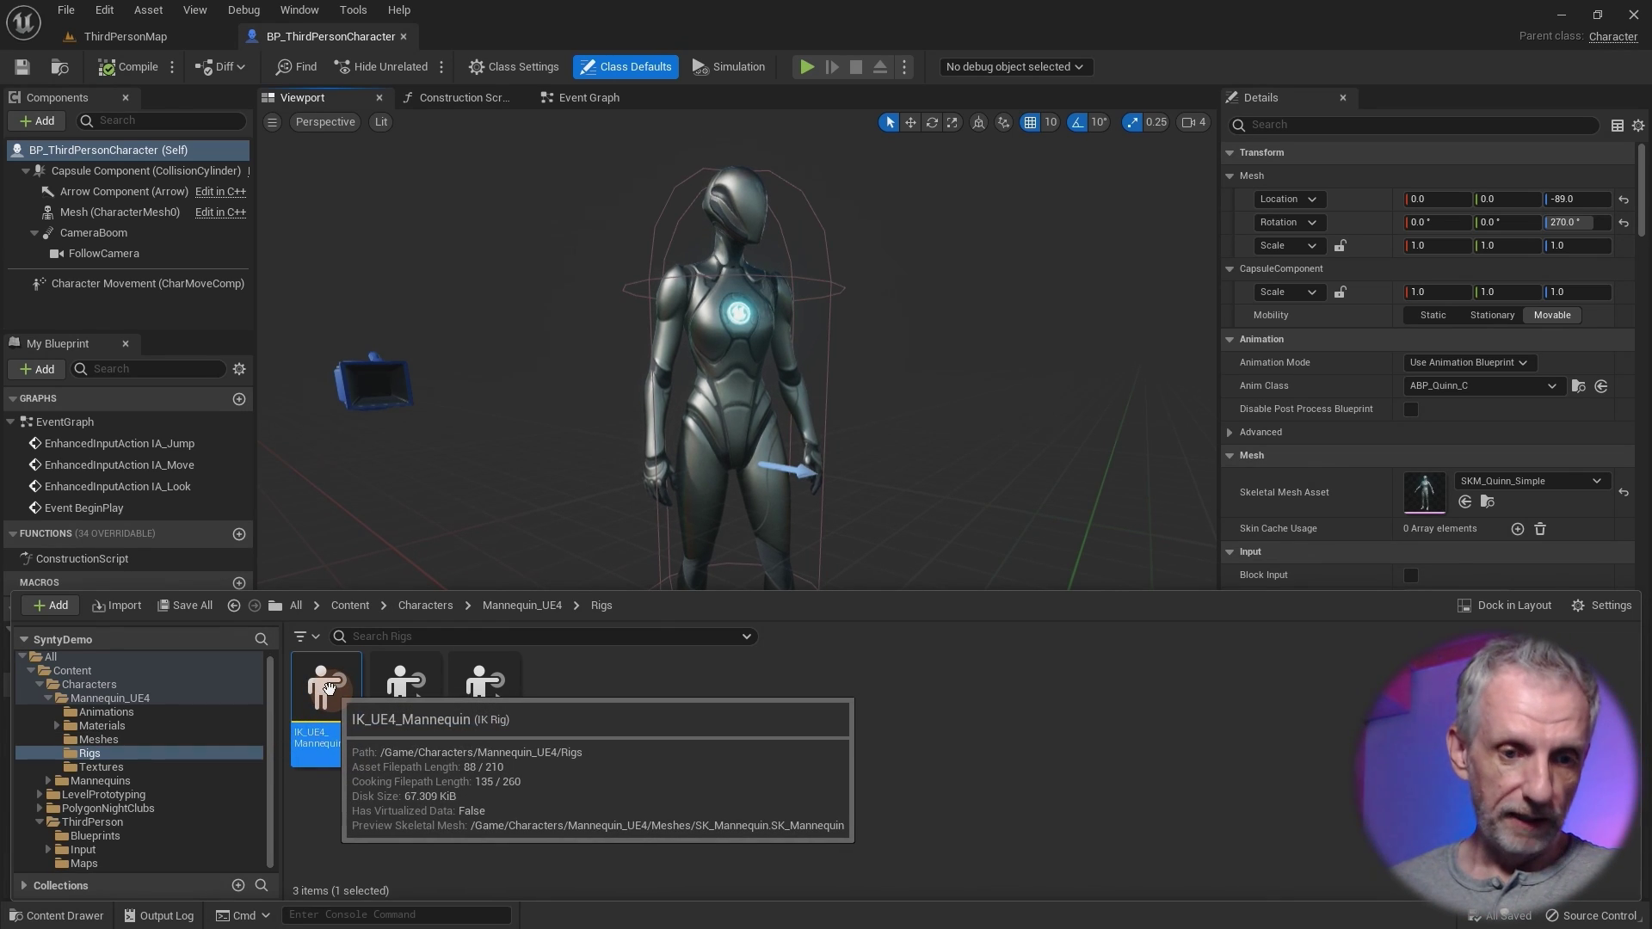
drag(325, 693, 174, 803)
click(225, 857)
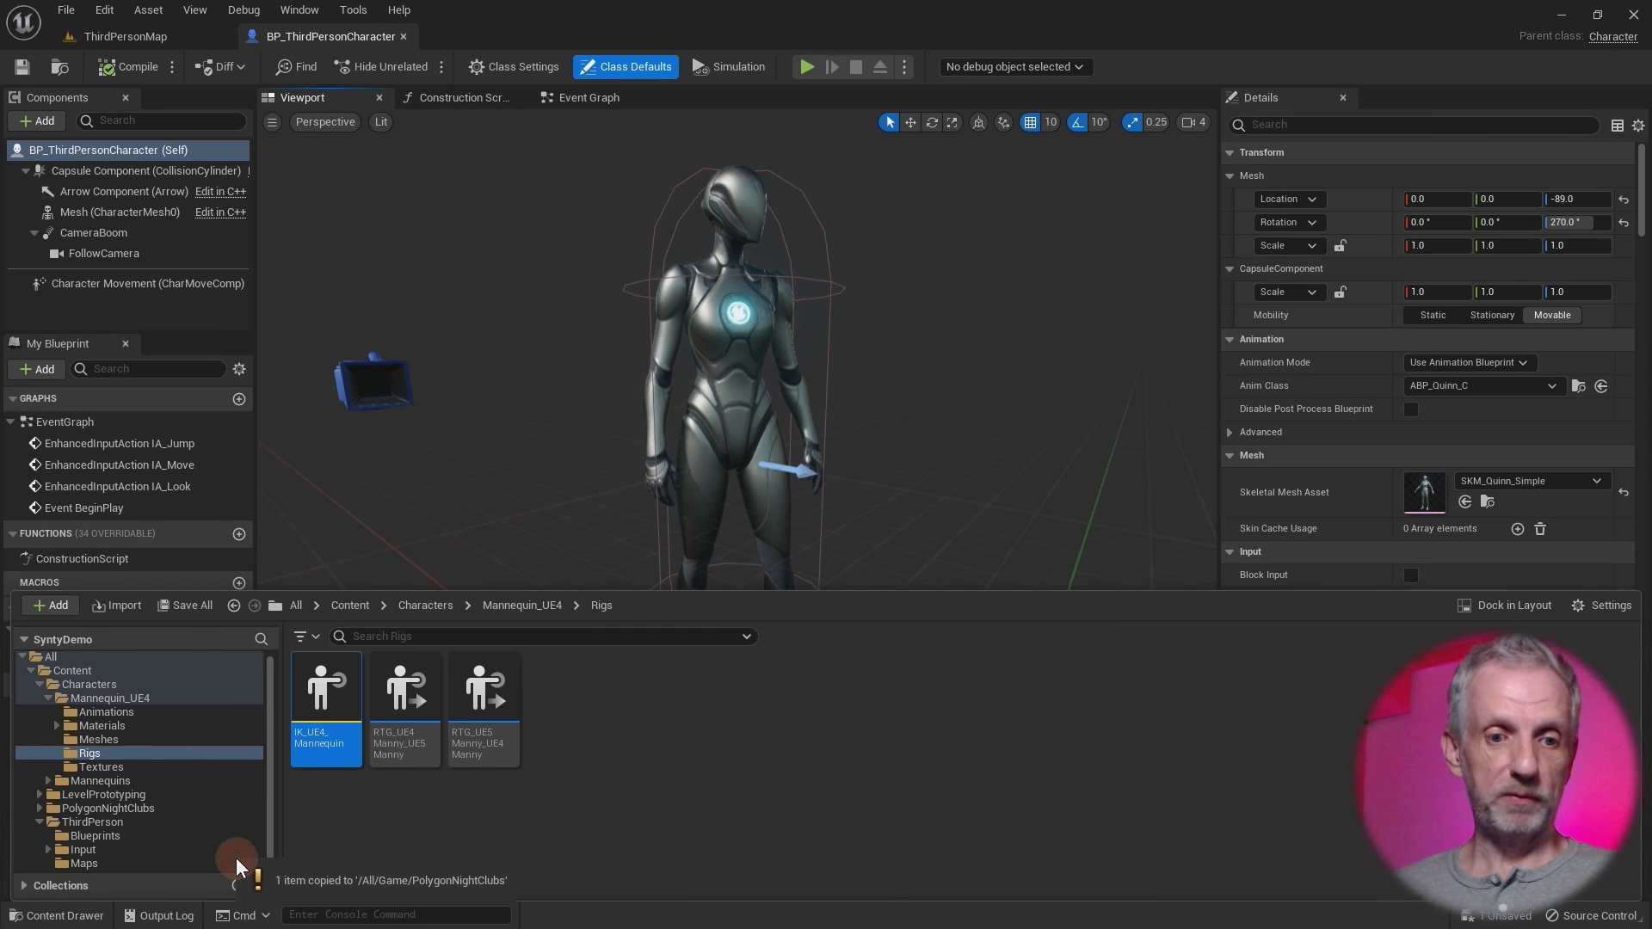
Open the copied IK_UE4_Mannequin rig from the PolygonNightClubs folder.
click(168, 813)
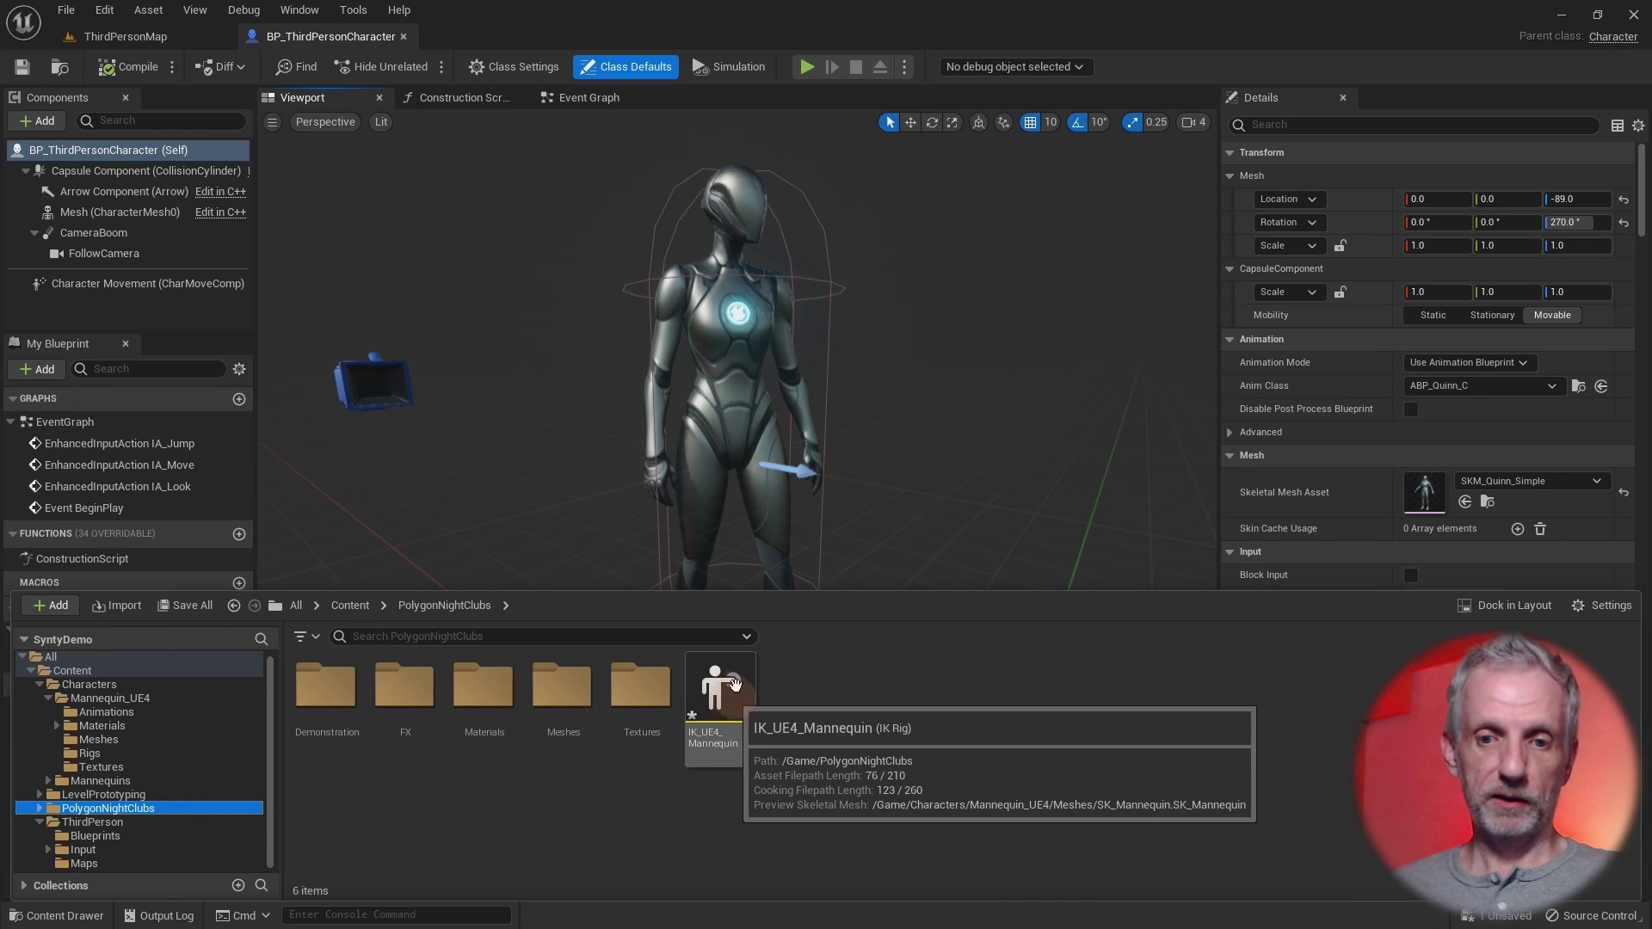
click(731, 693)
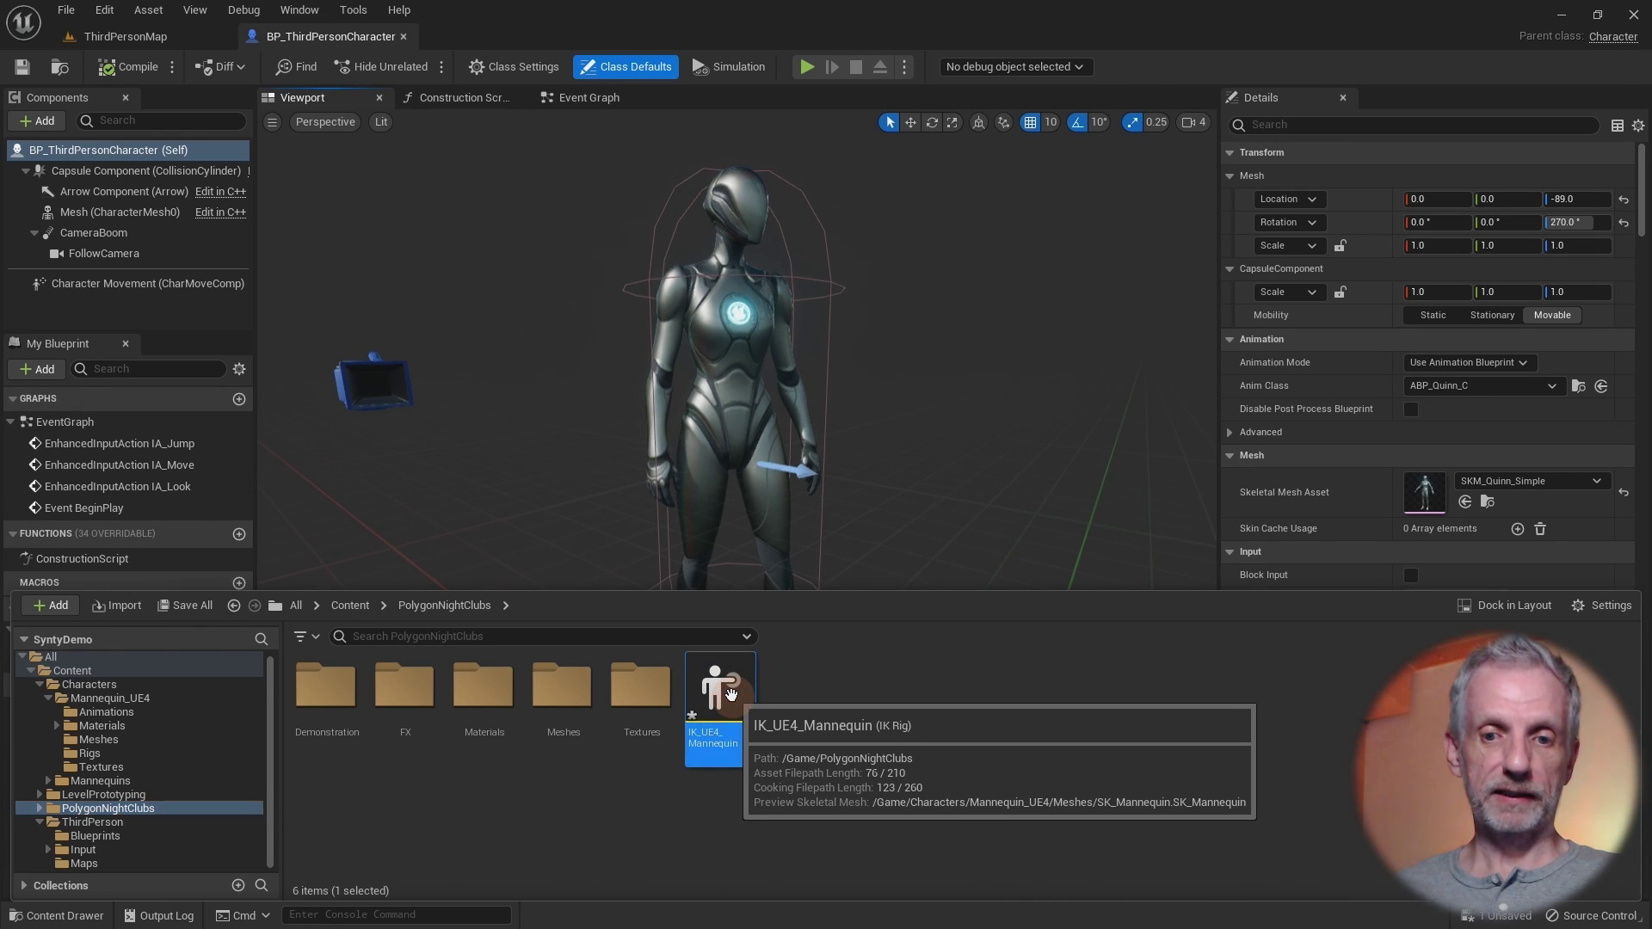
double_click(730, 693)
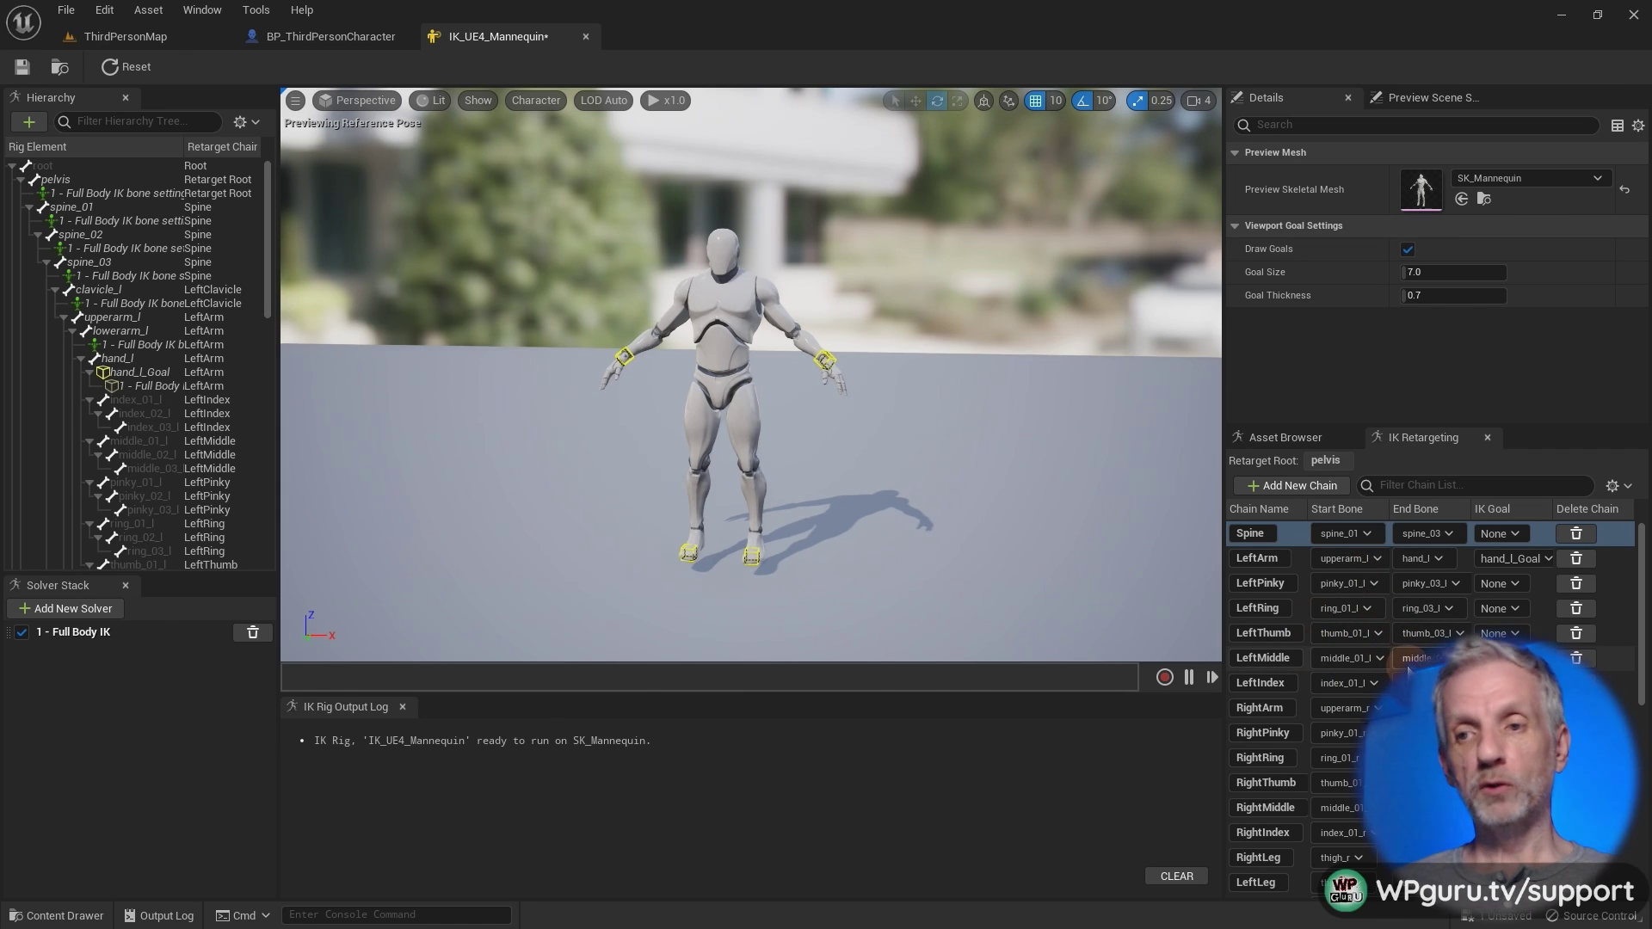
Set the rig's preview skeletal mesh to SK_Chr_Bartender_Female_01 and view the character.
click(1531, 180)
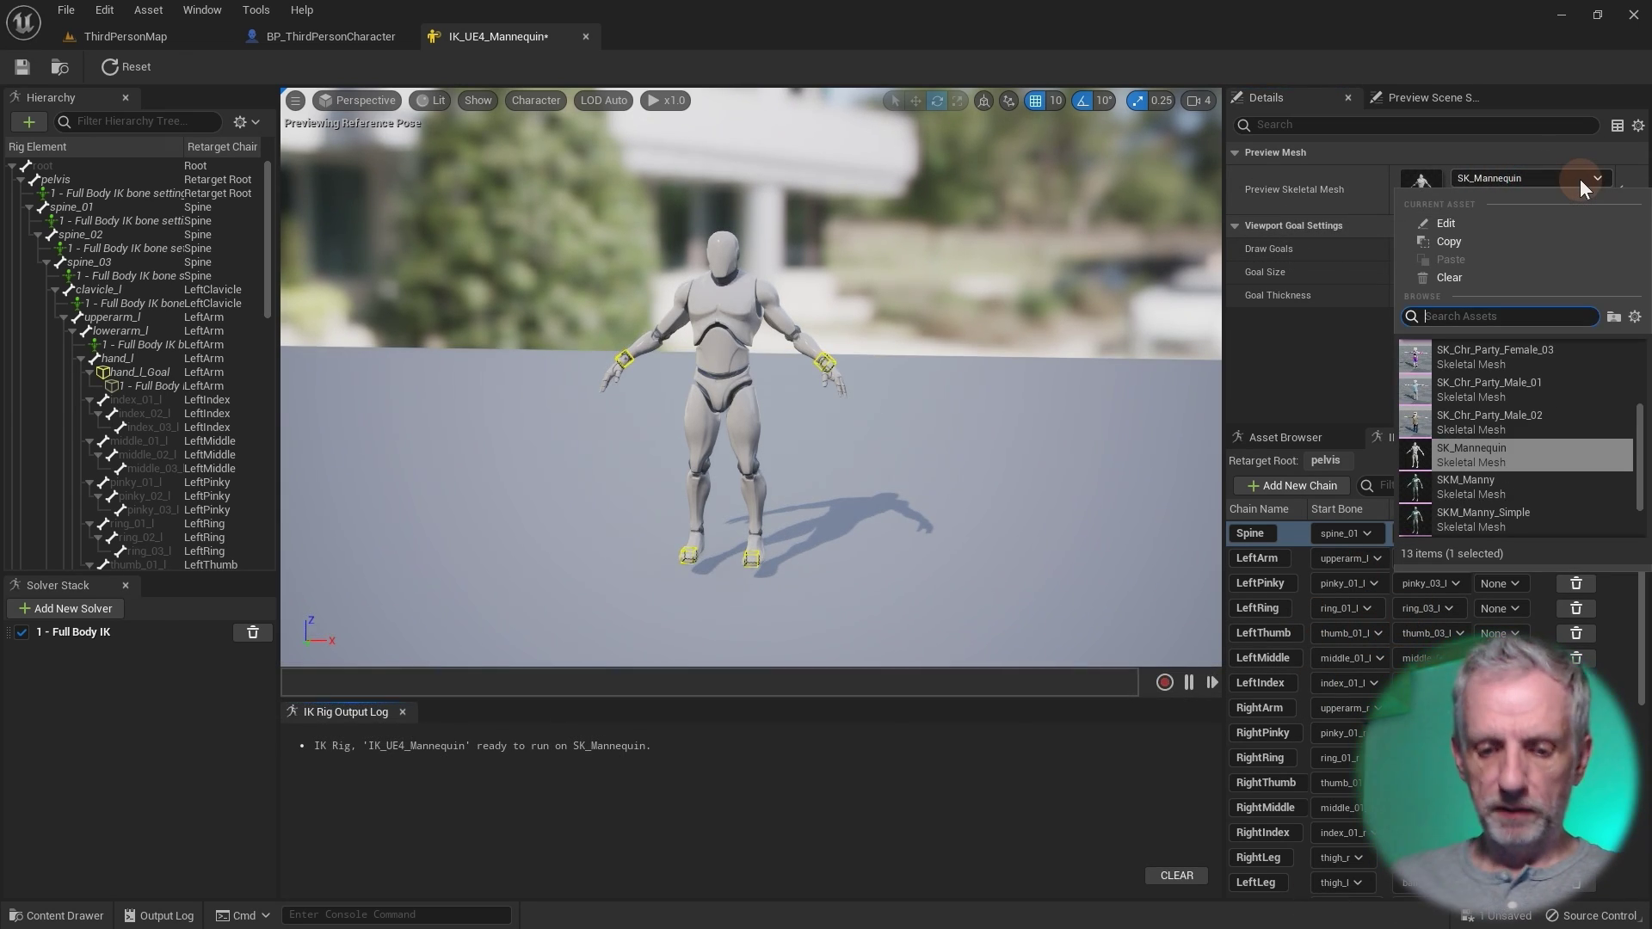
text(bar)
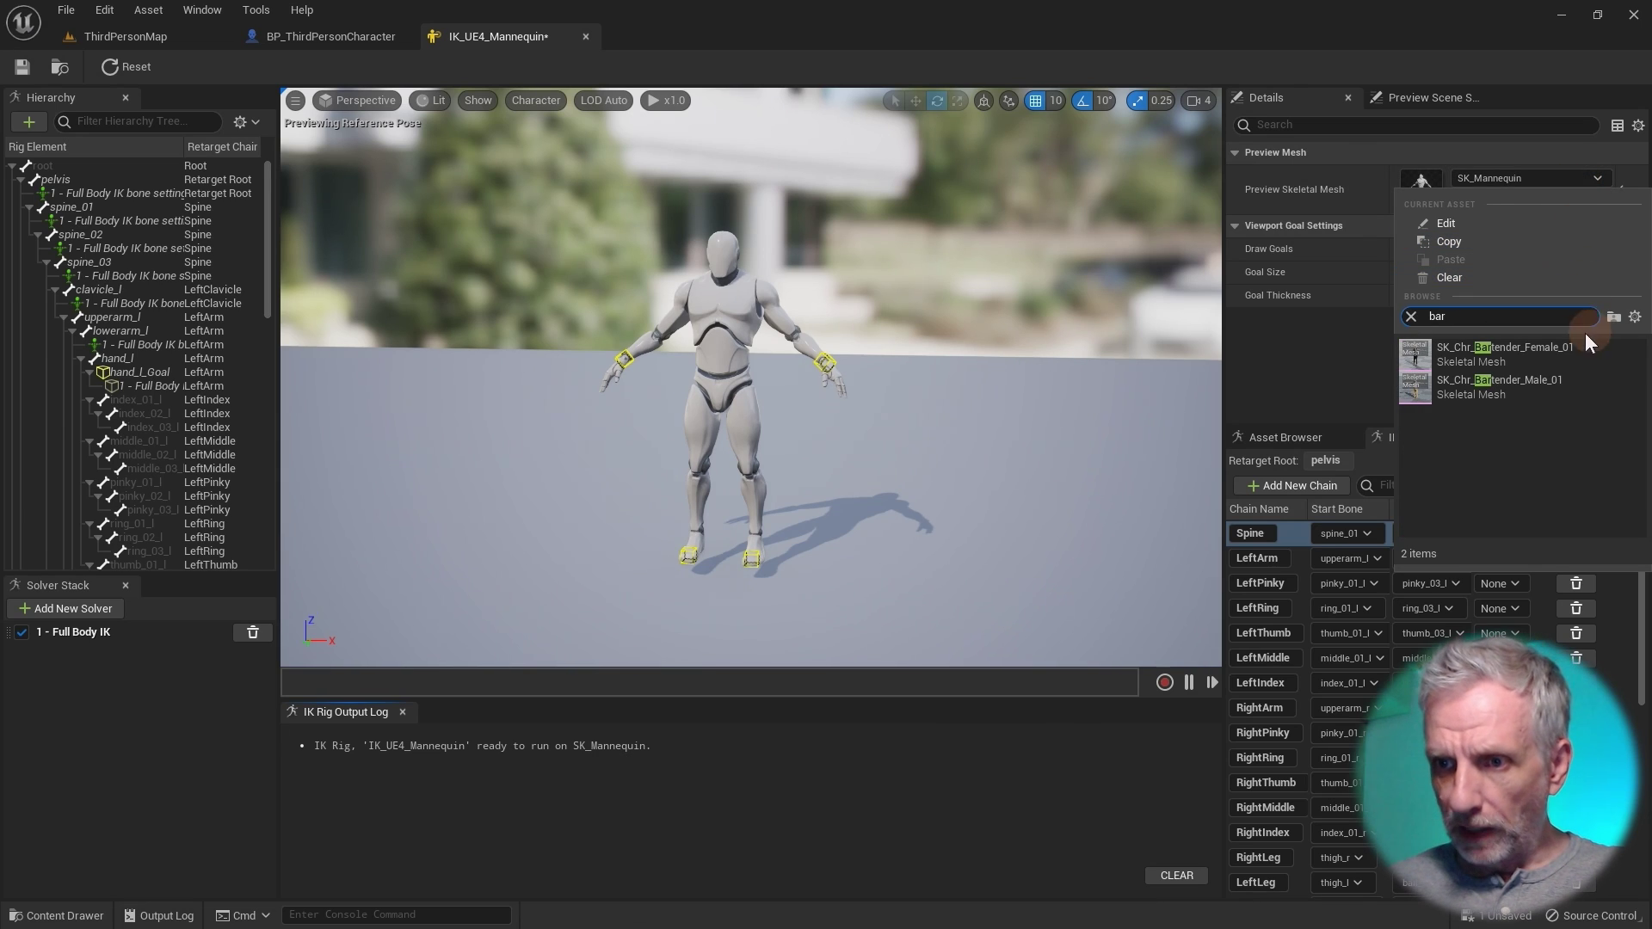
click(1561, 344)
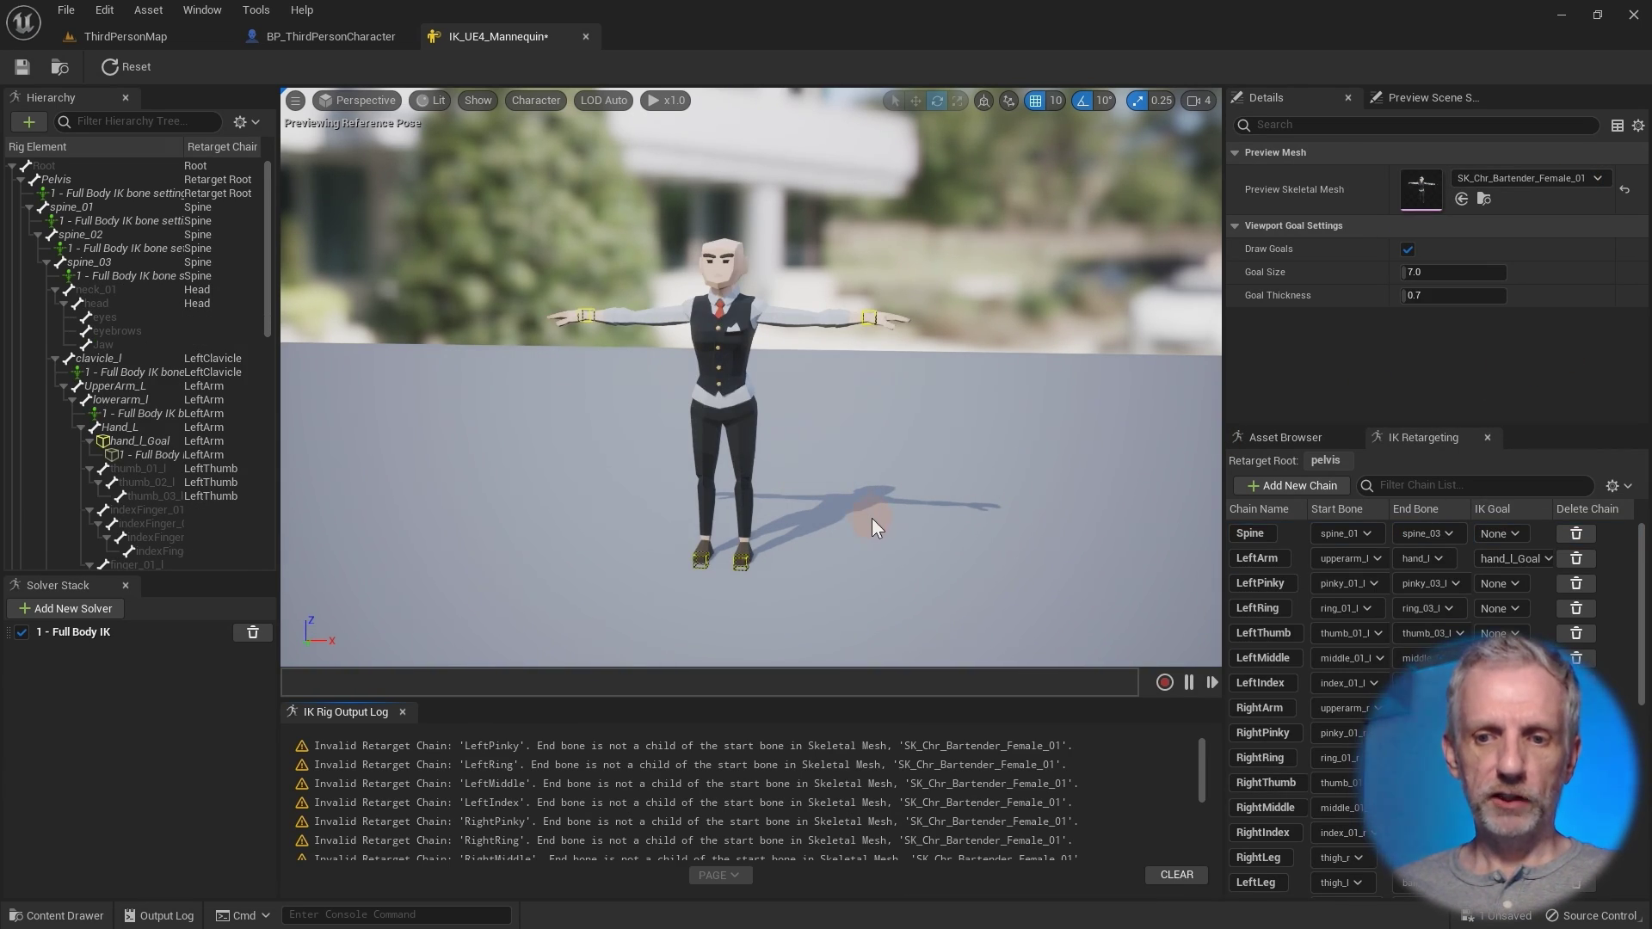
scroll(764, 505, up, 2)
scroll(764, 509, up, 1)
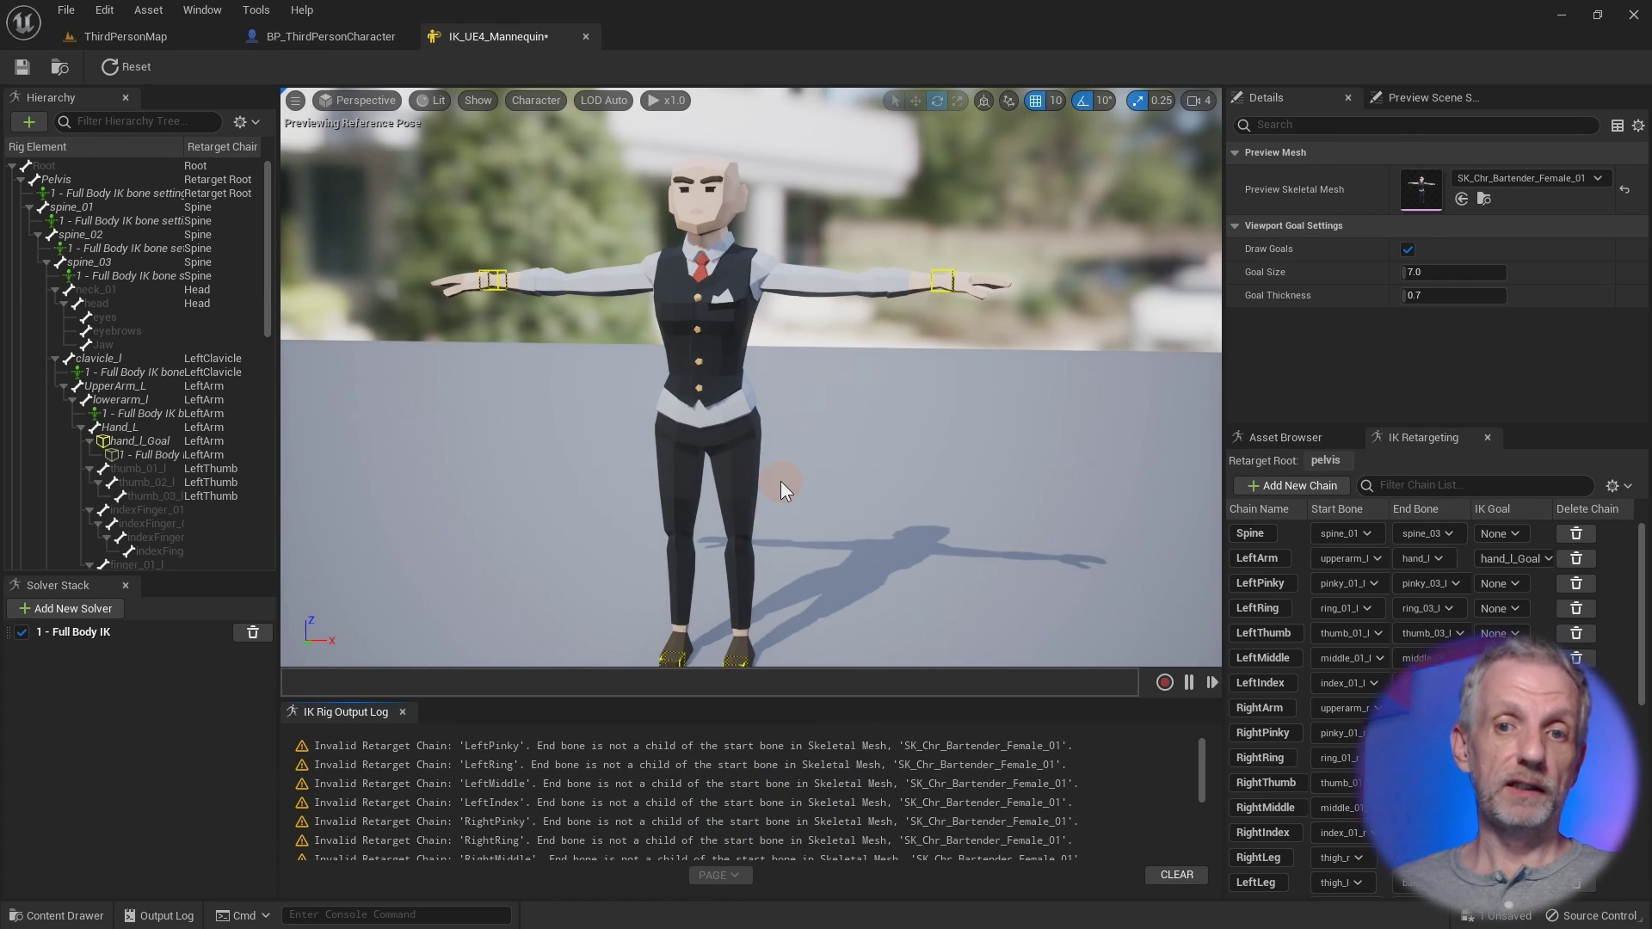
scroll(781, 486, down, 1)
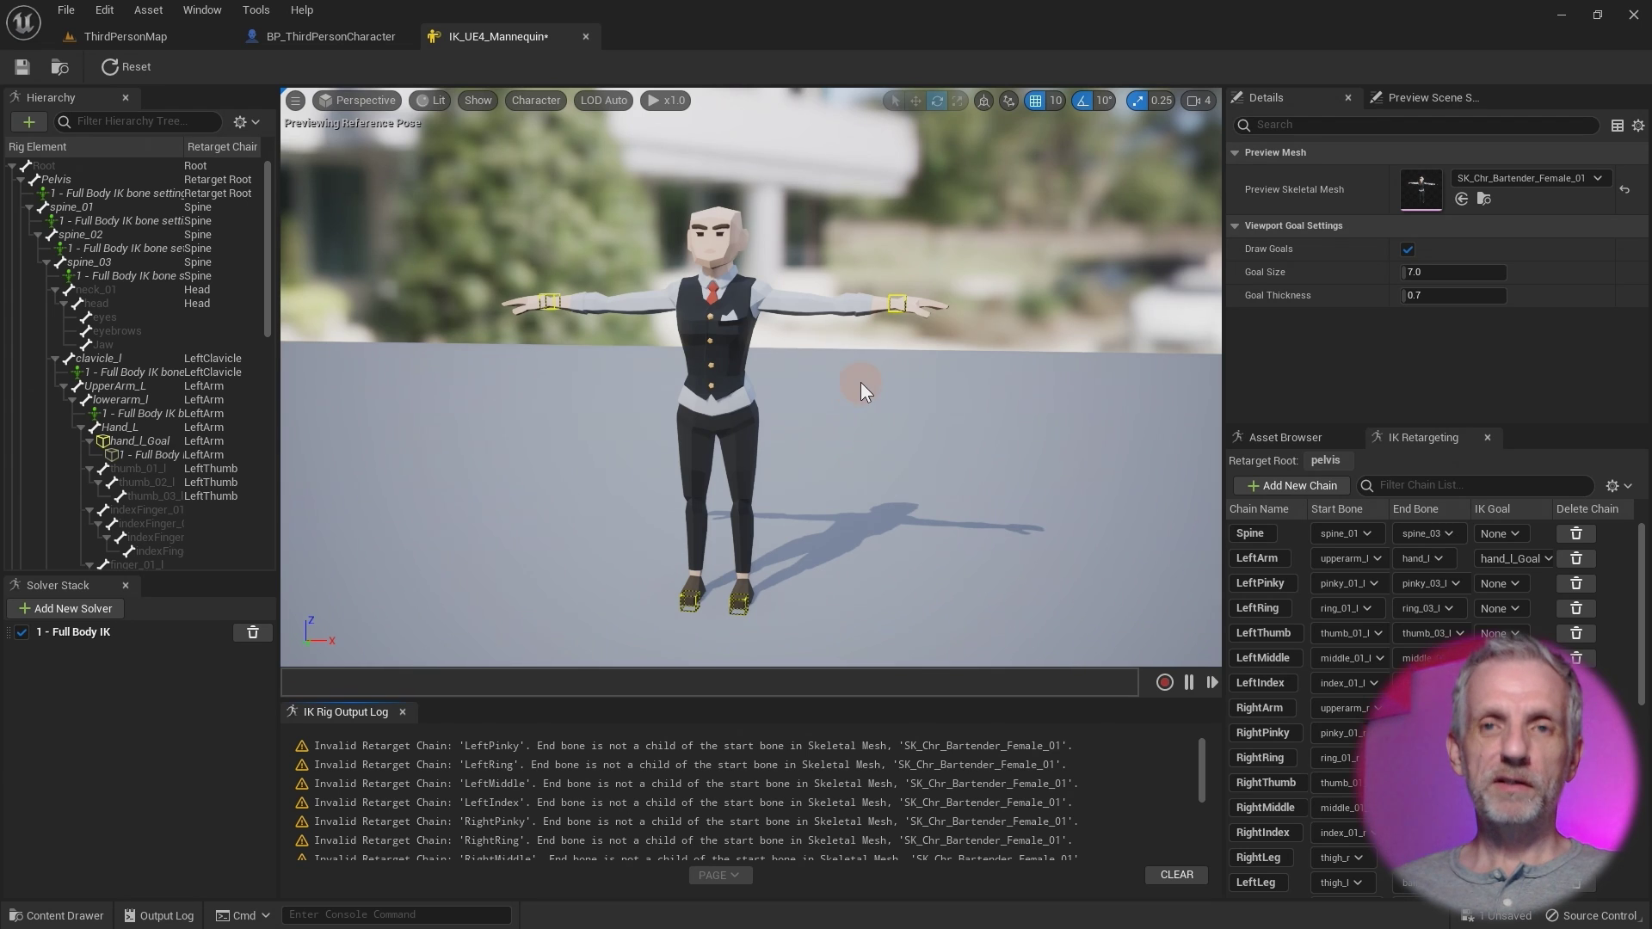
mouse_move(860, 382)
alt+mouse_down()
mouse_move(823, 416)
mouse_move(766, 413)
mouse_move(872, 411)
mouse_move(877, 390)
mouse_move(859, 384)
alt+mouse_up()
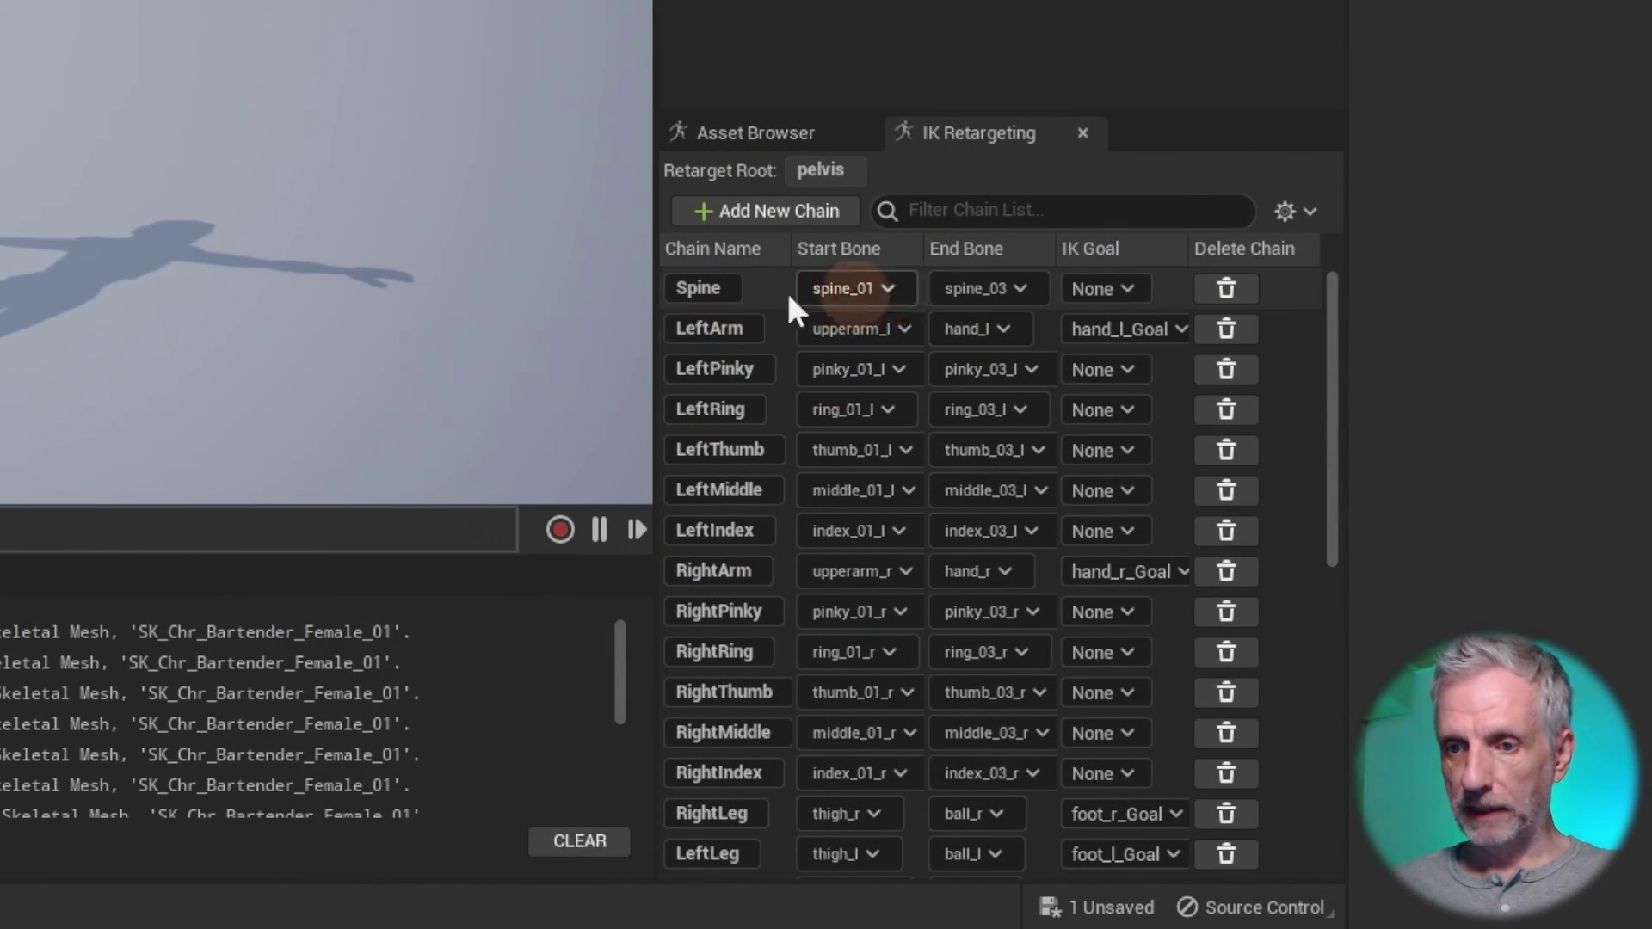
Check the Spine and LeftArm start bones and set the LeftPinky chain to run from finger_01_l to finger_04_l.
click(897, 286)
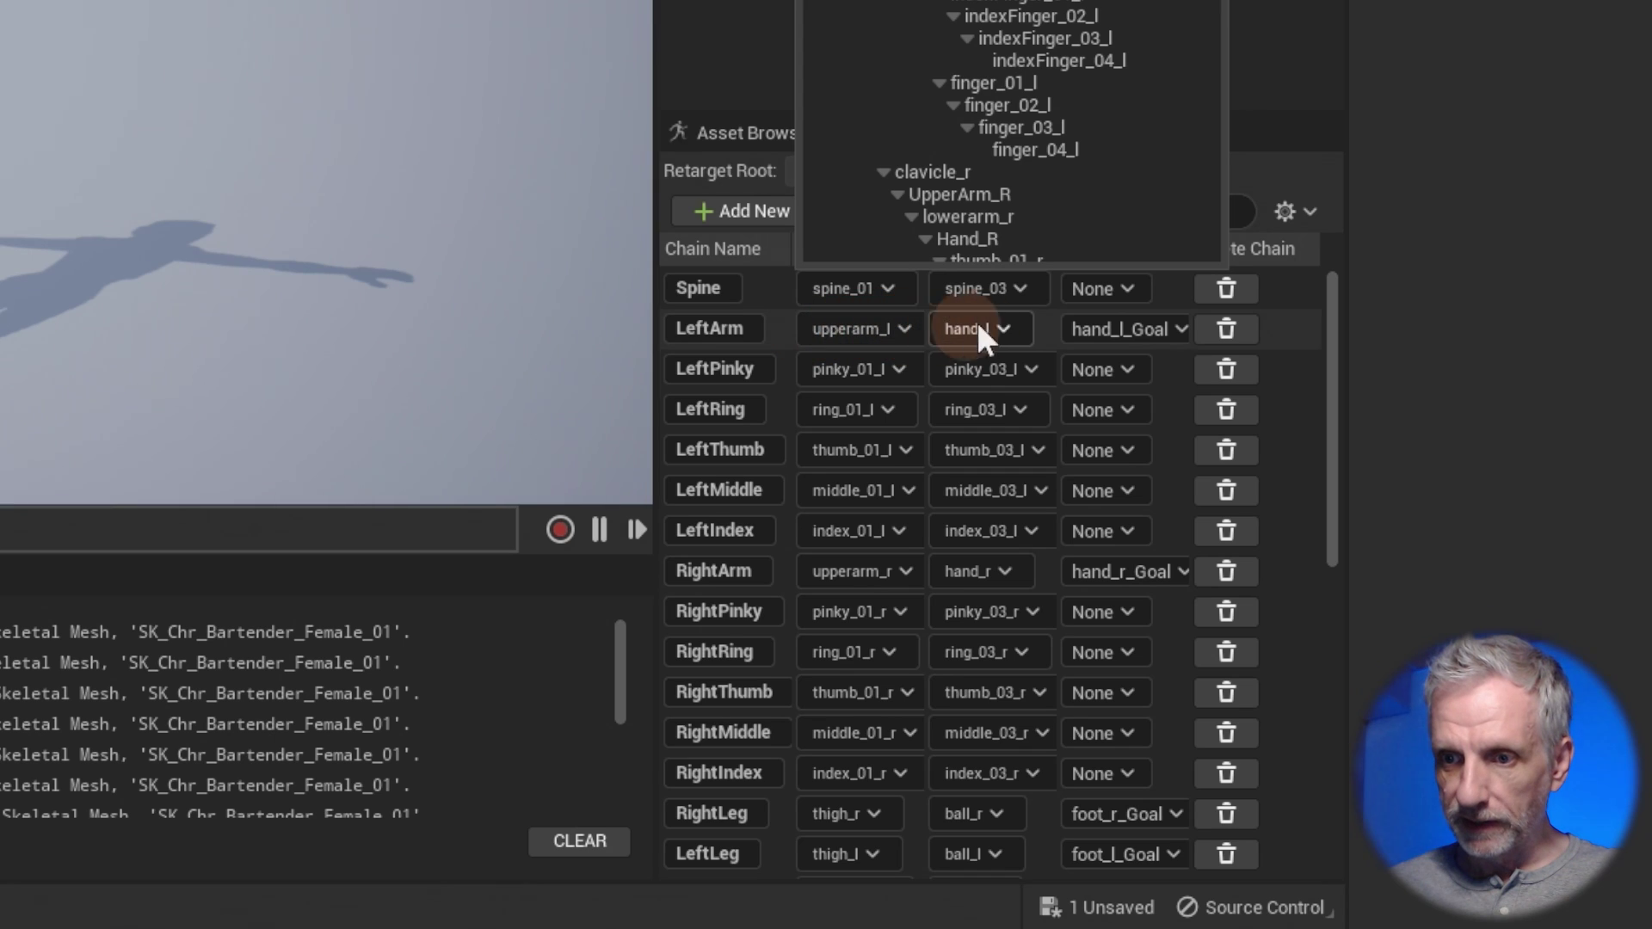
click(901, 323)
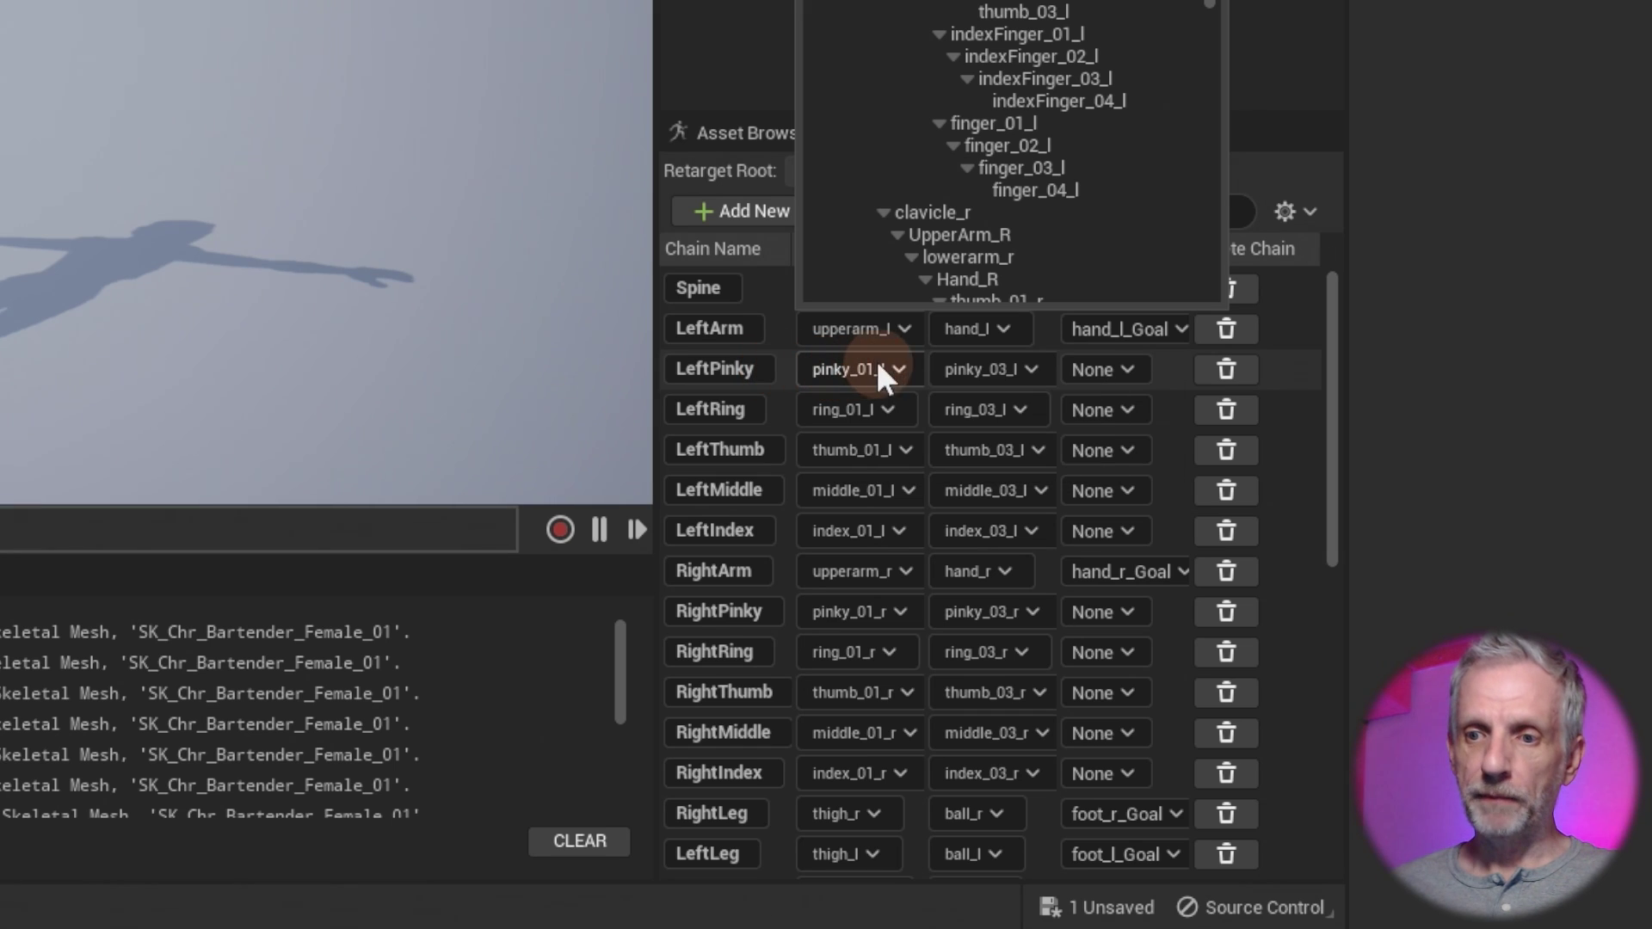
click(900, 366)
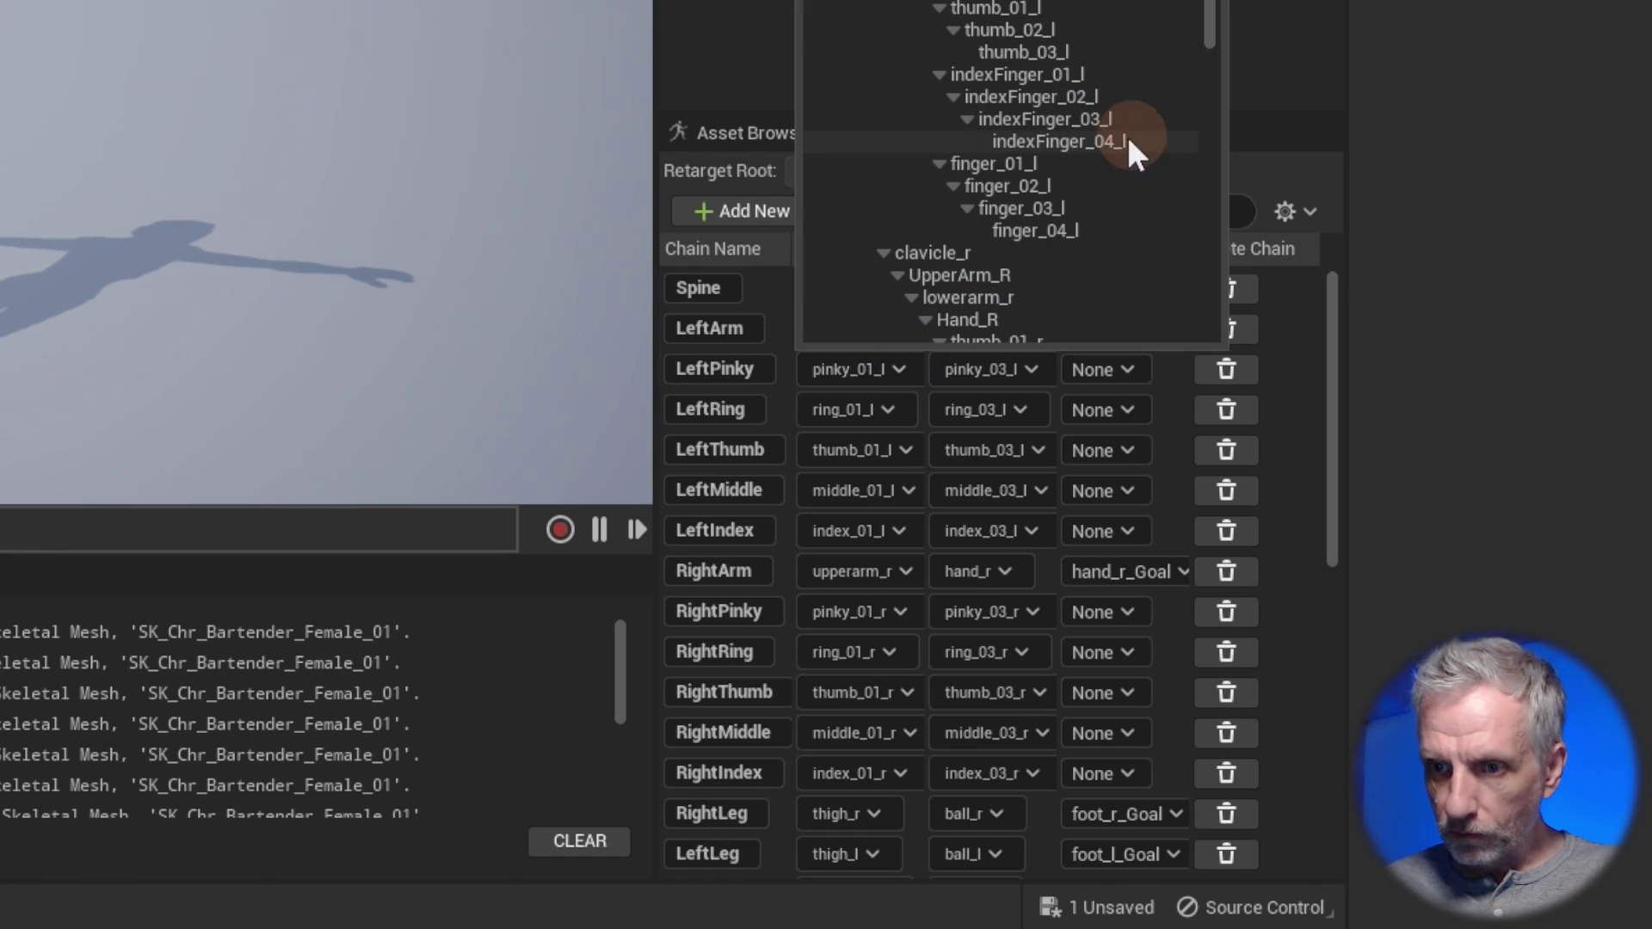
click(1054, 165)
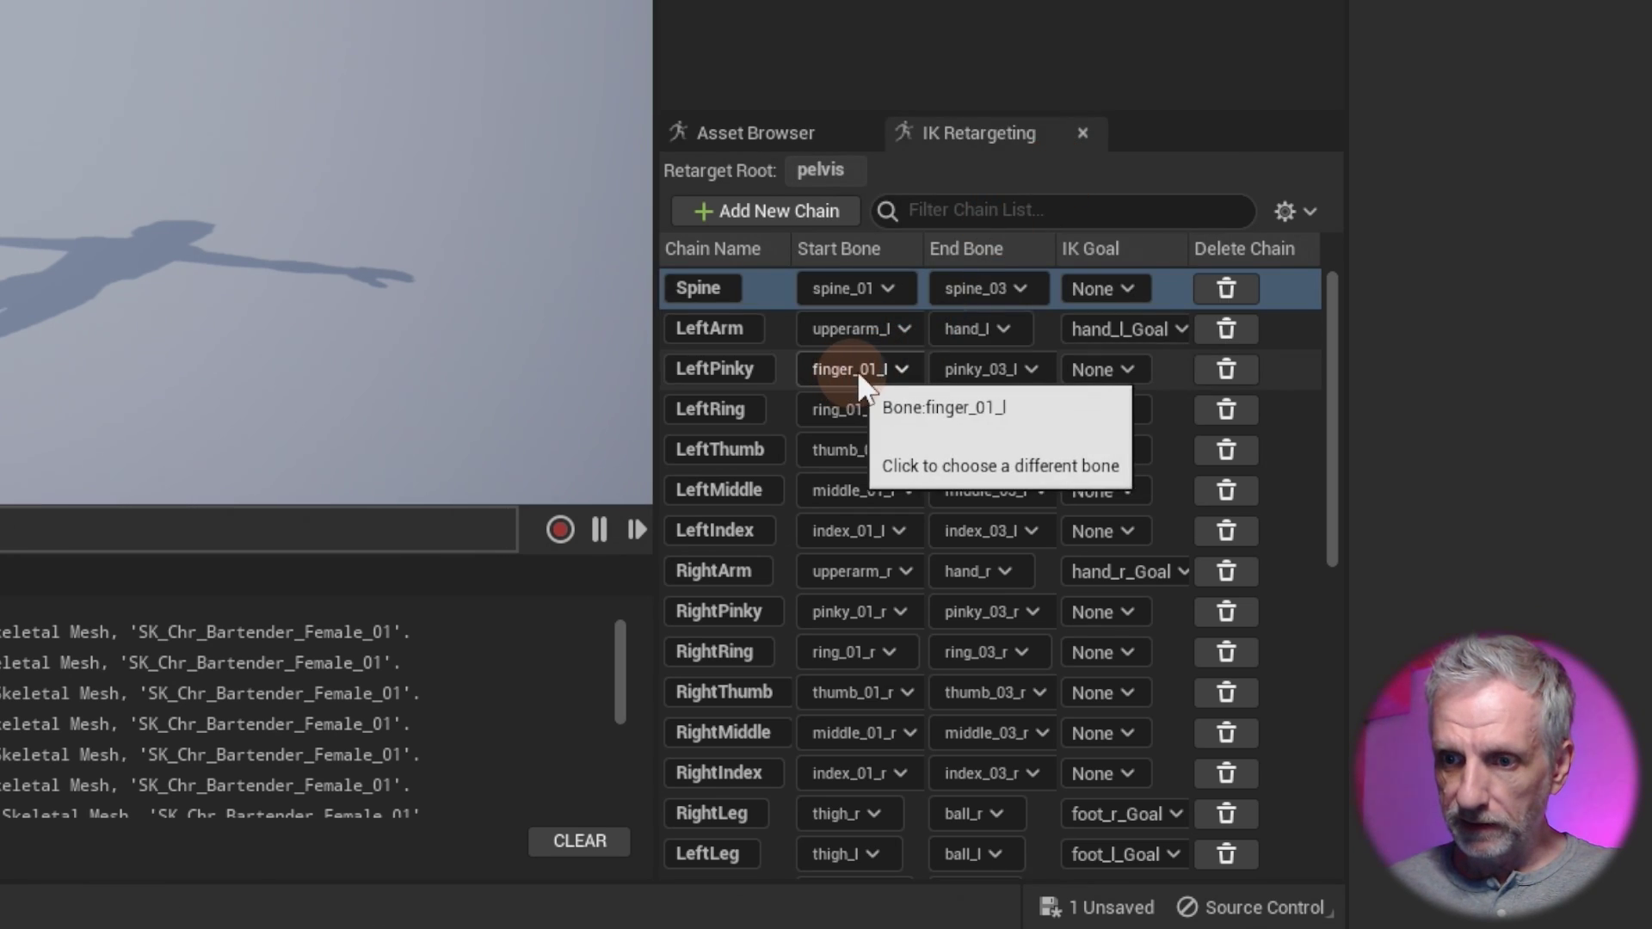
click(1031, 369)
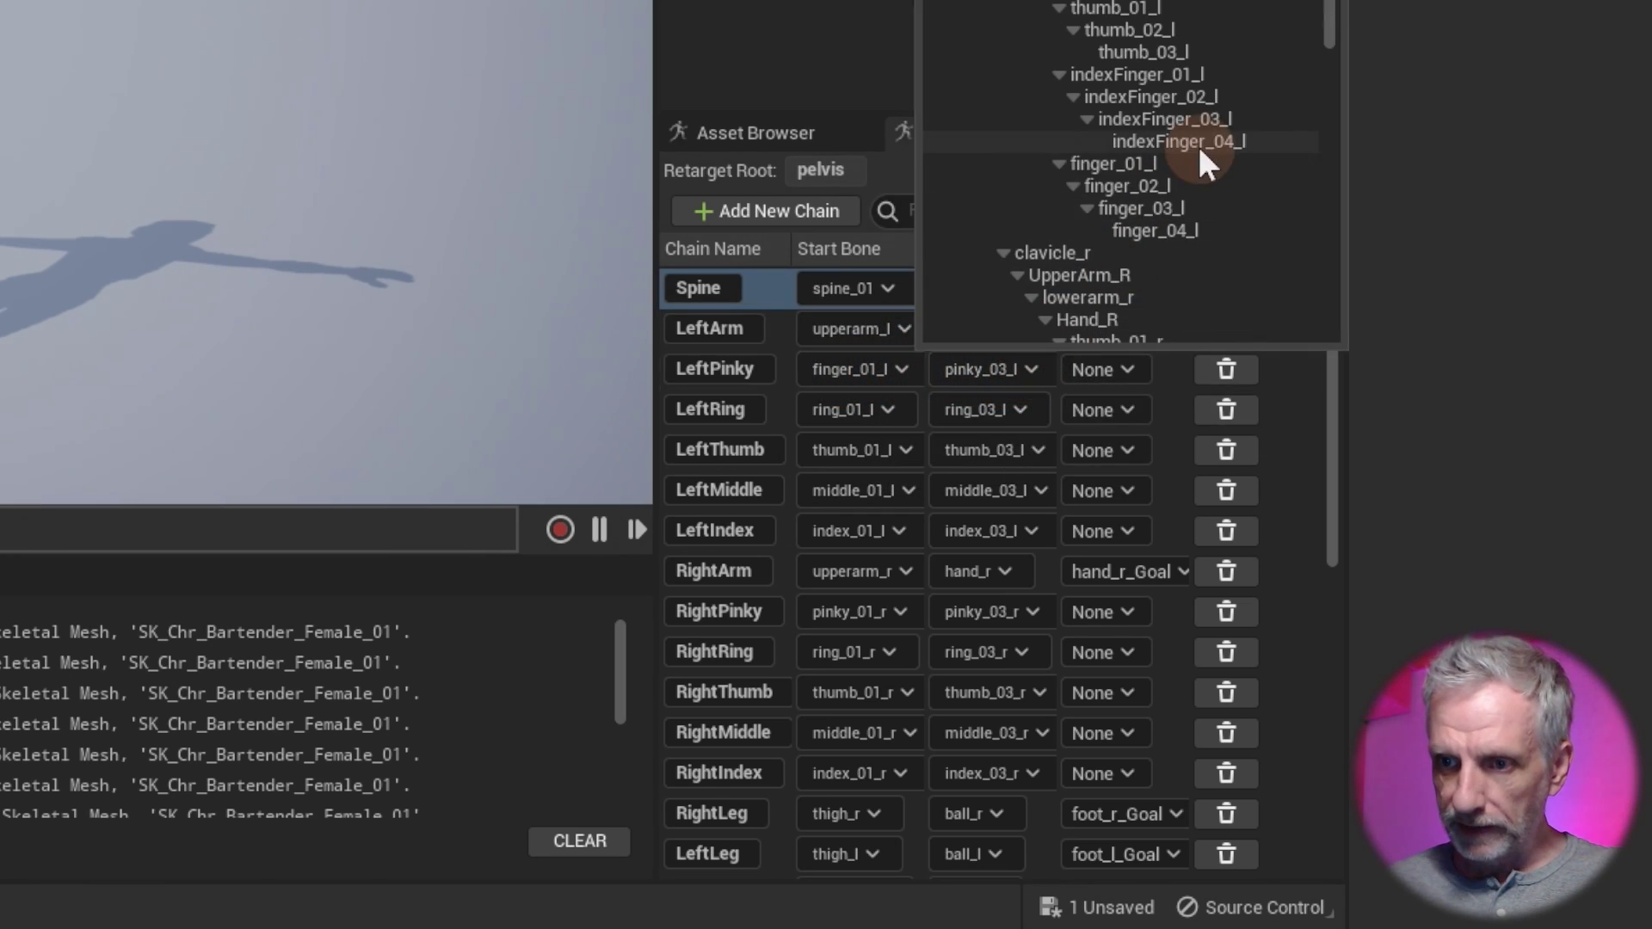
click(1201, 226)
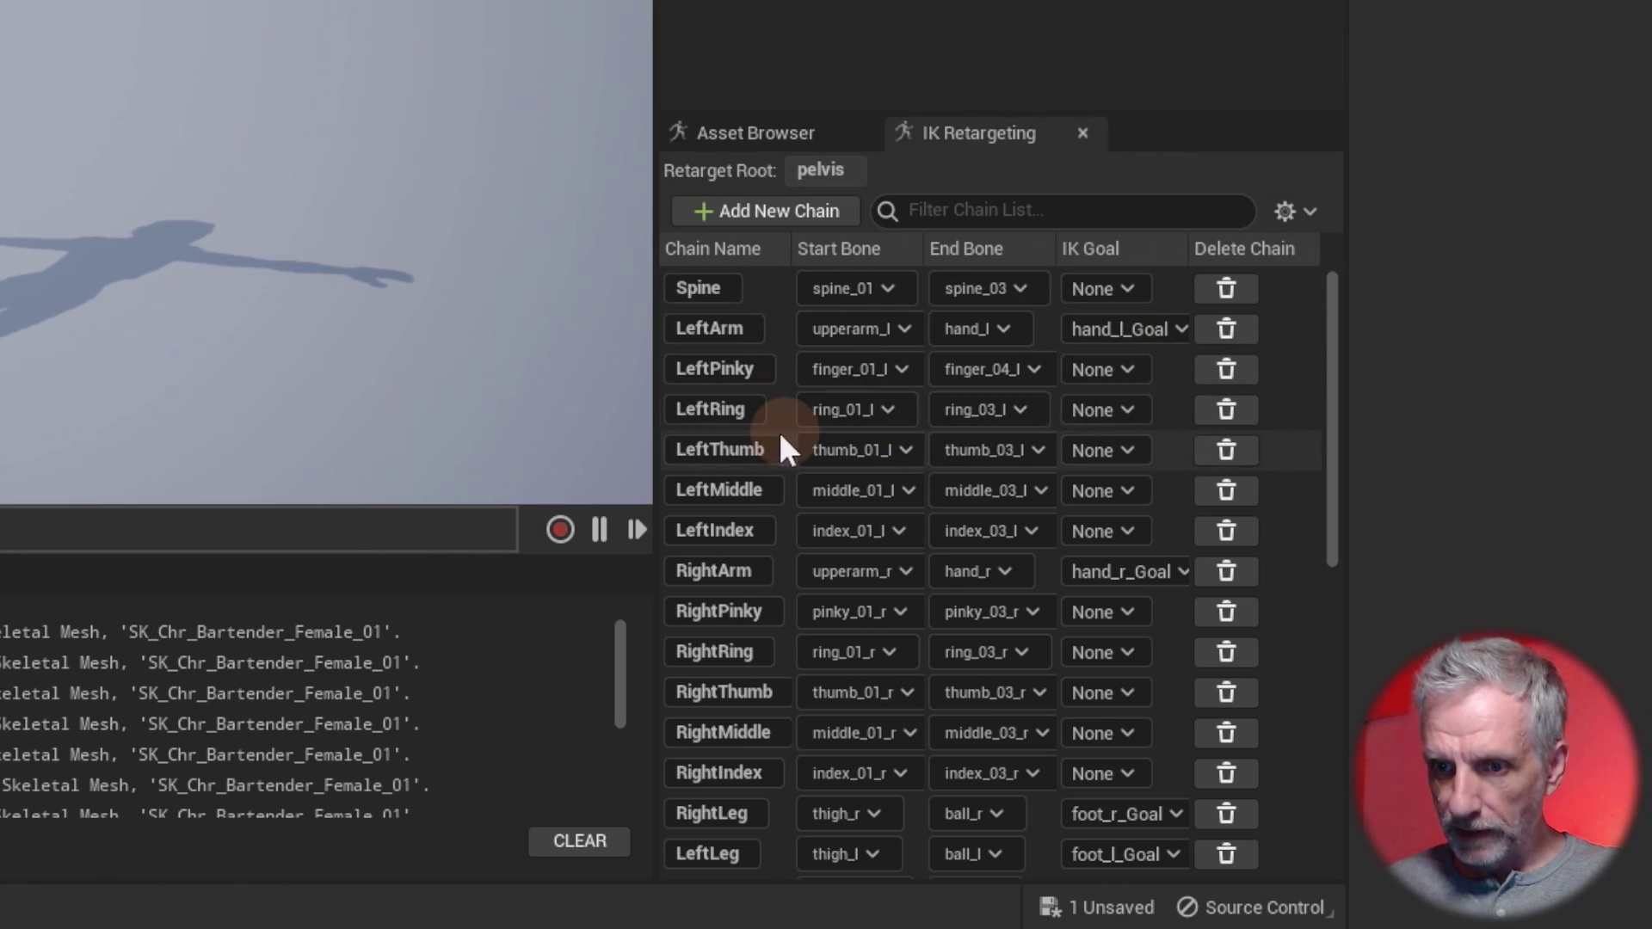
Set the LeftRing chain's start bone to finger_01_l and its end bone to finger_04_l.
click(899, 411)
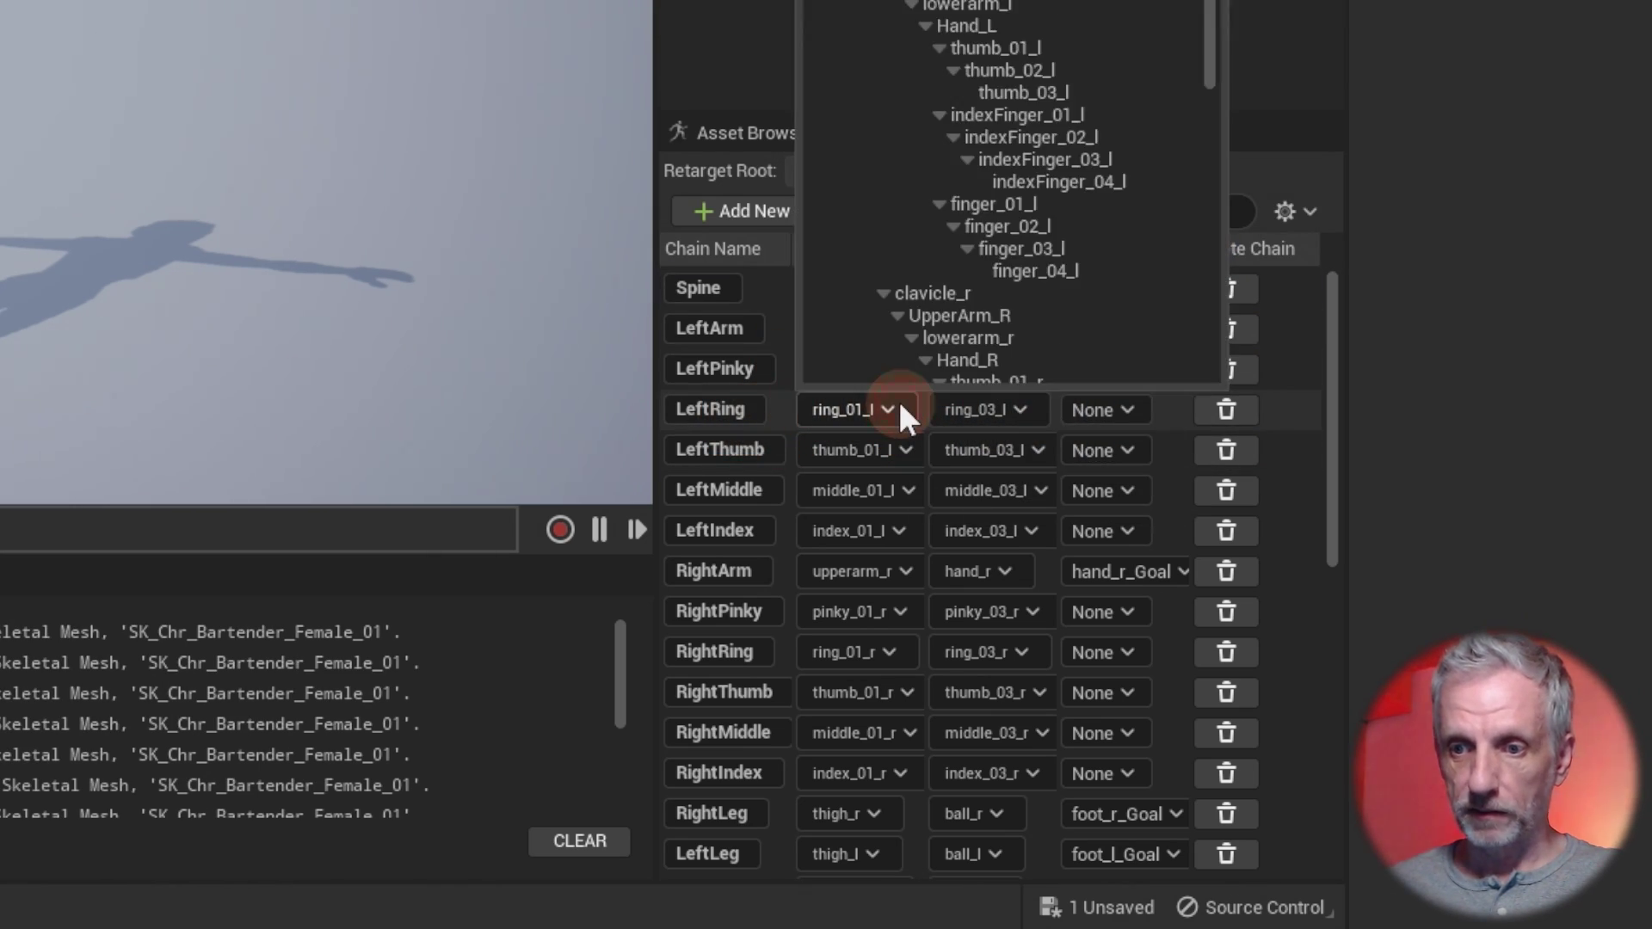
click(1038, 198)
click(1035, 408)
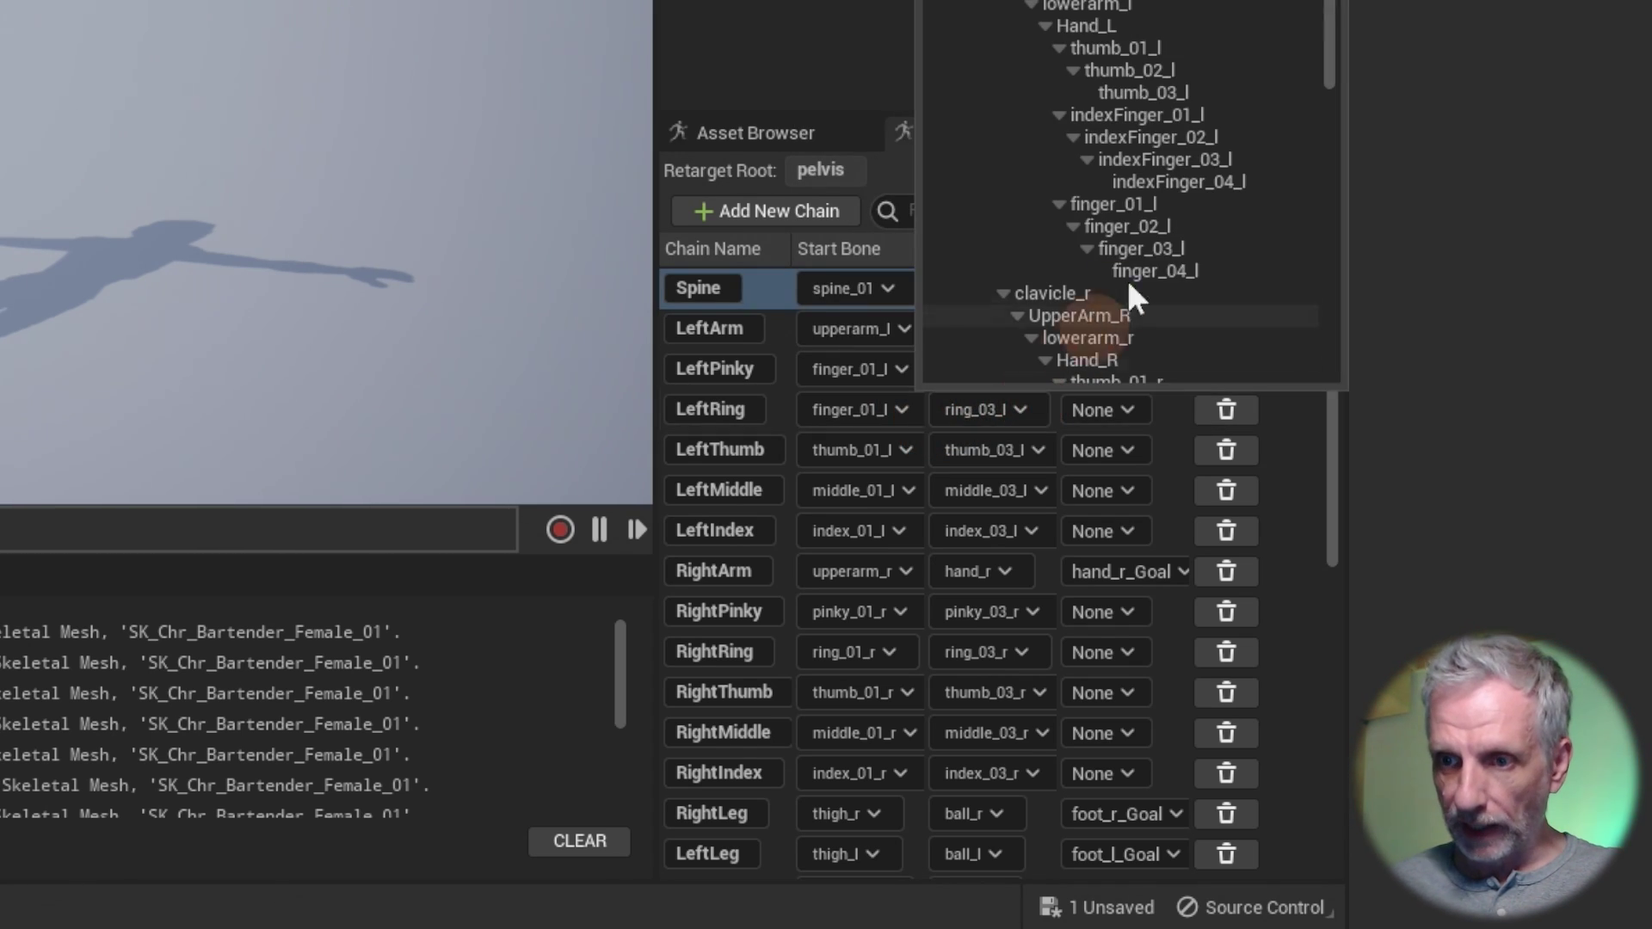
click(1190, 272)
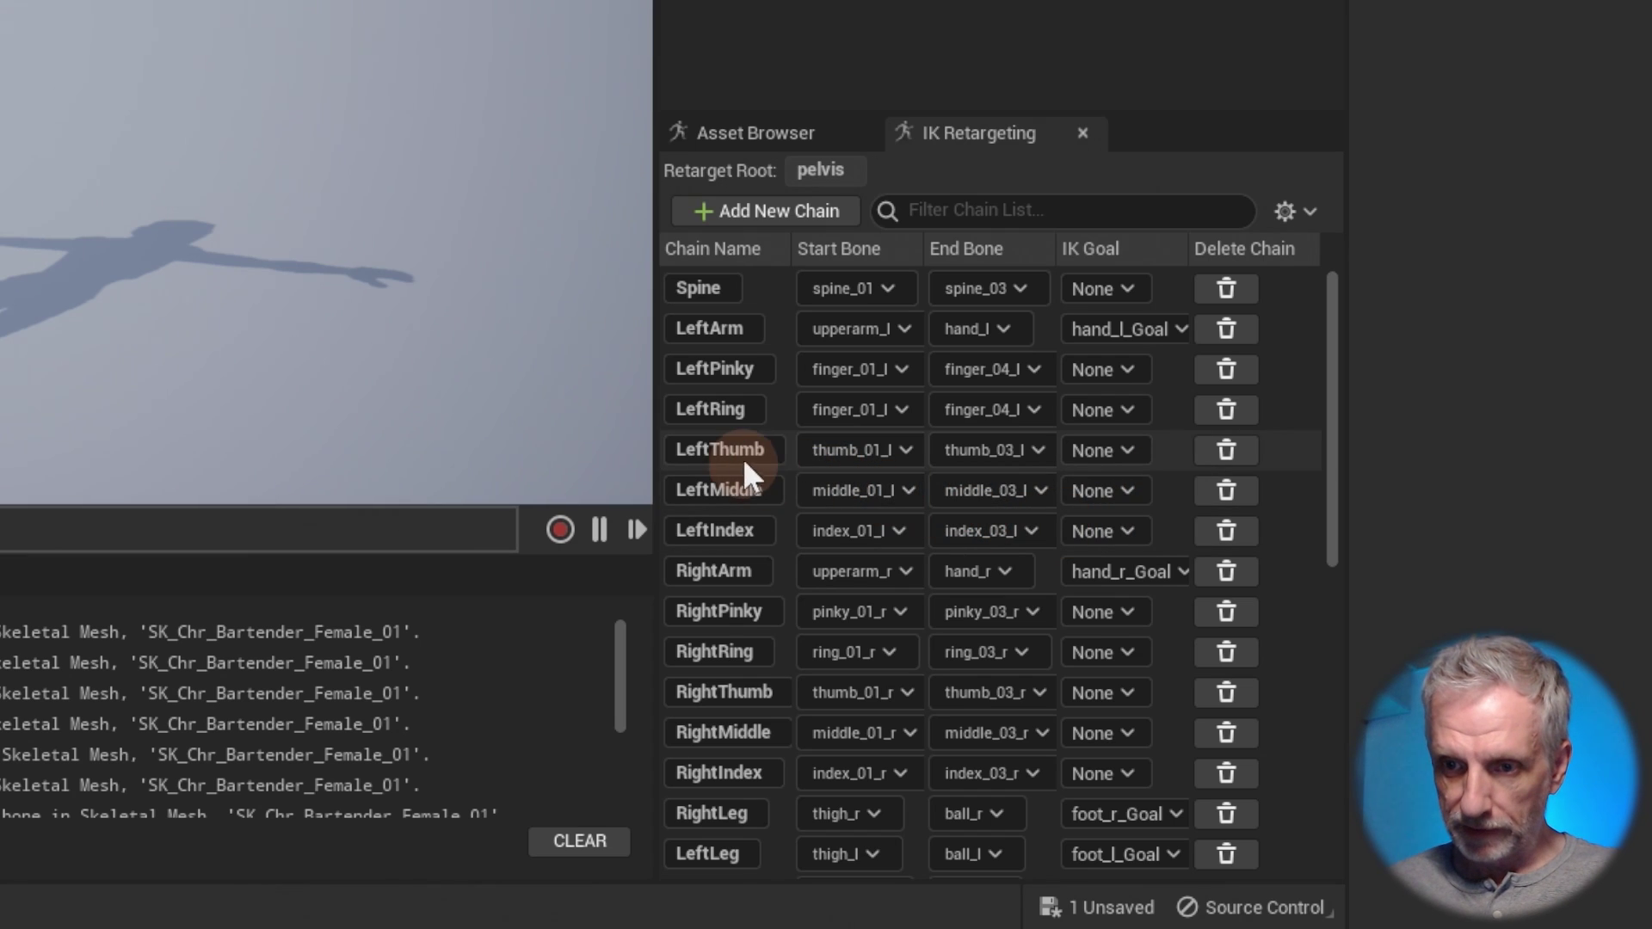
Check the LeftThumb bones and set the LeftMiddle chain to run from indexFinger_01_l to indexFinger_04_l.
click(905, 446)
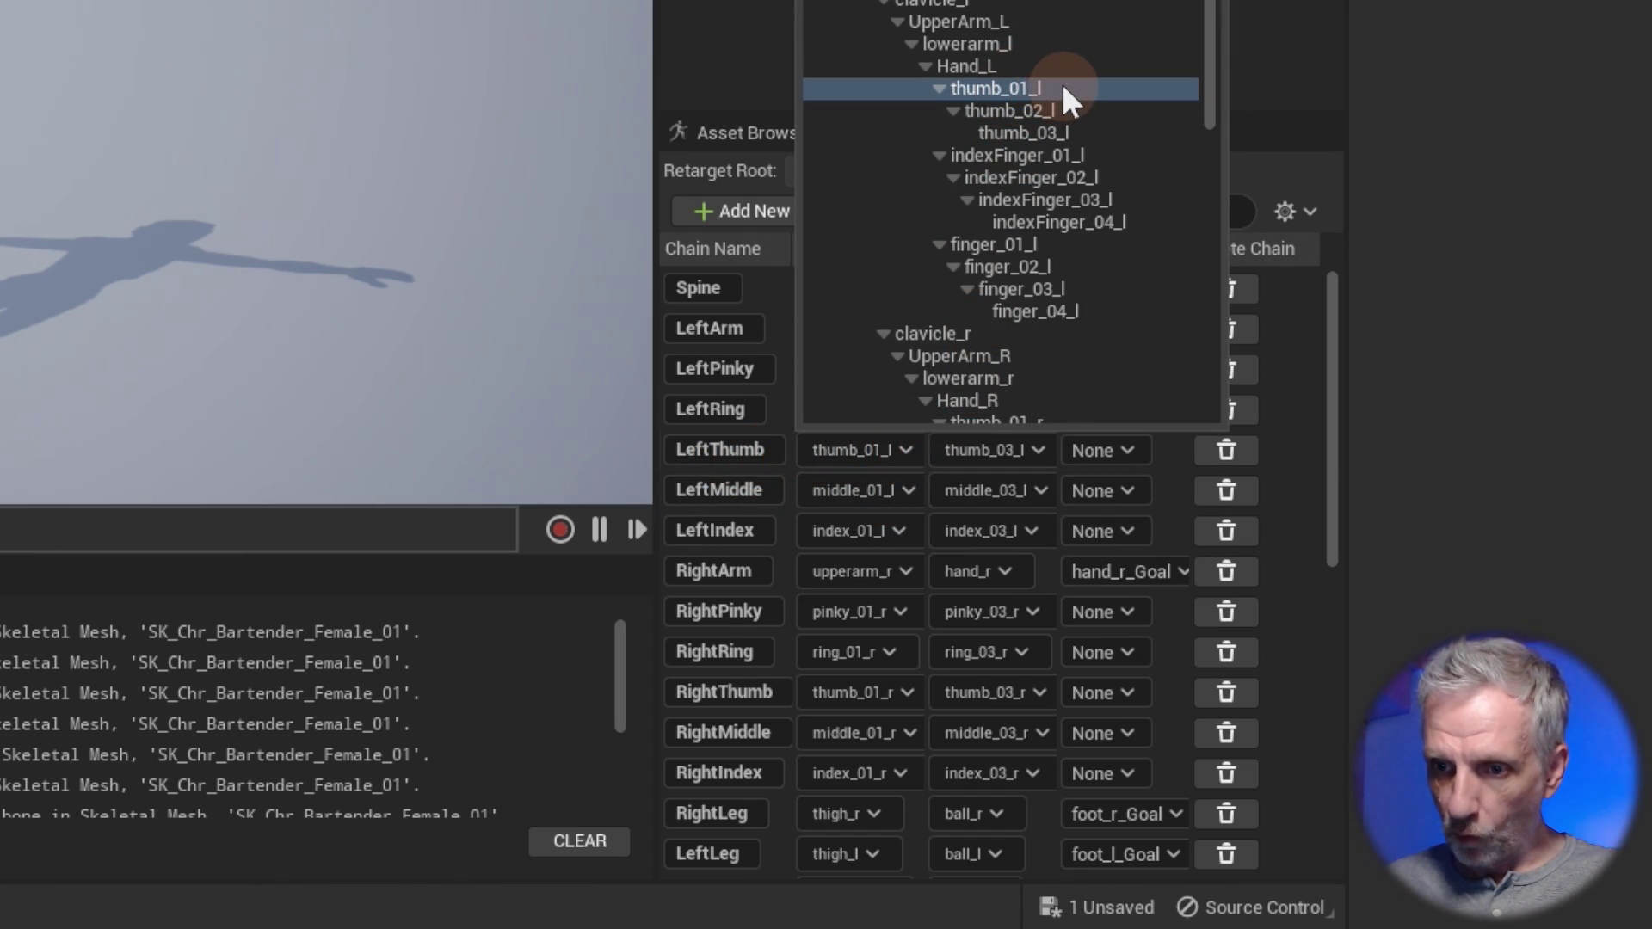
click(1040, 449)
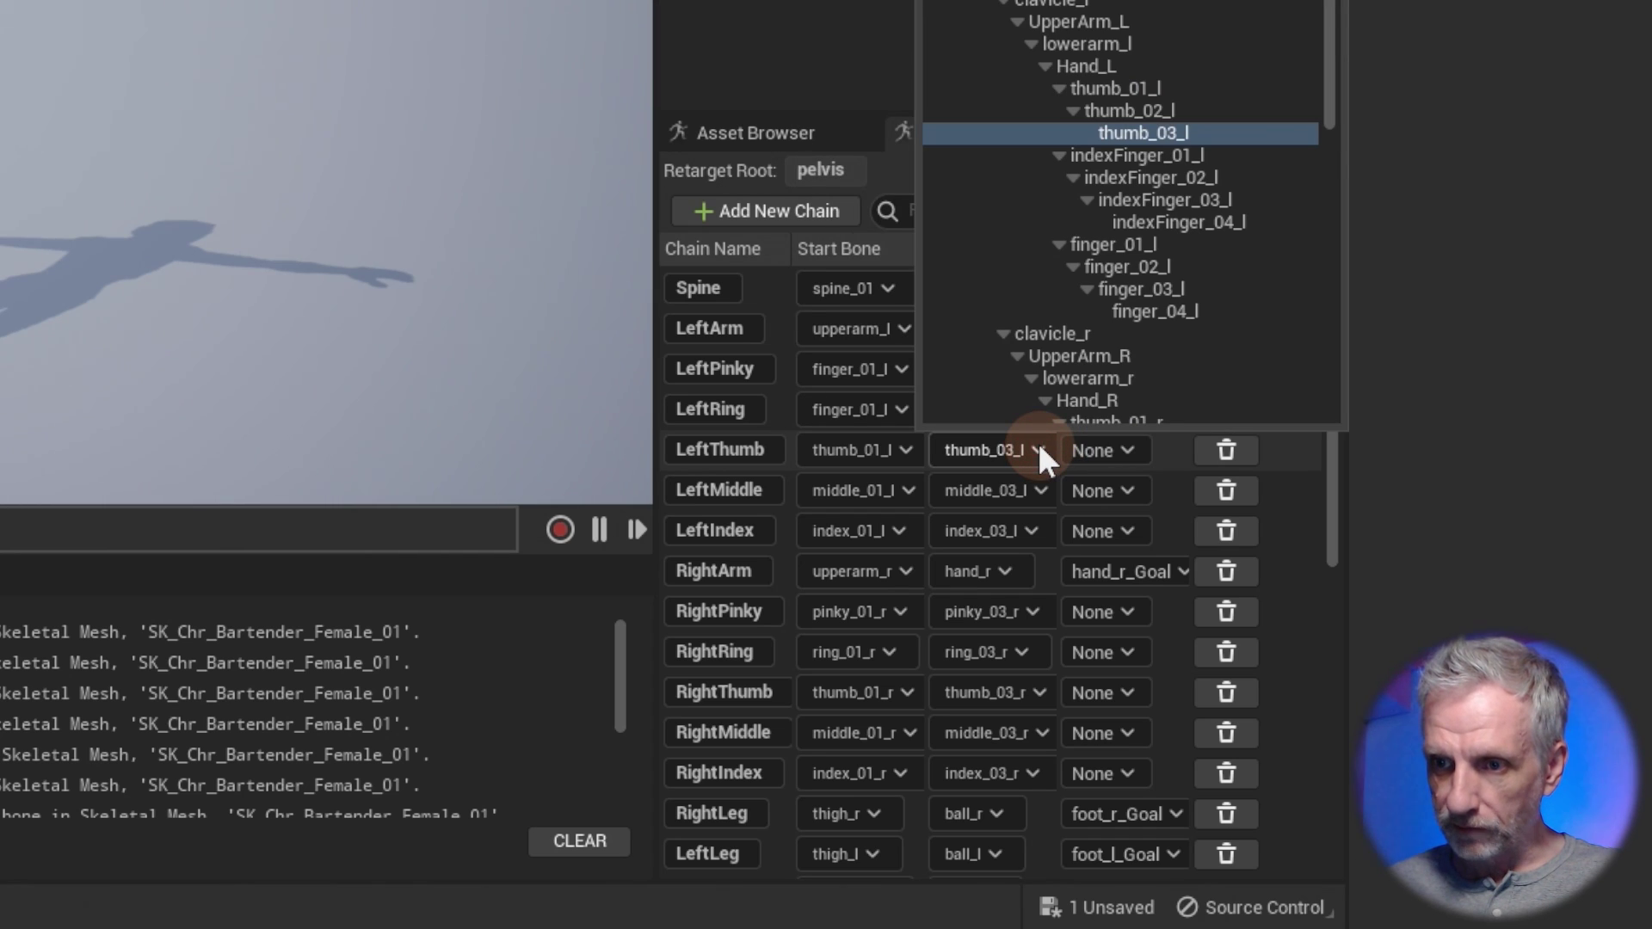
click(911, 490)
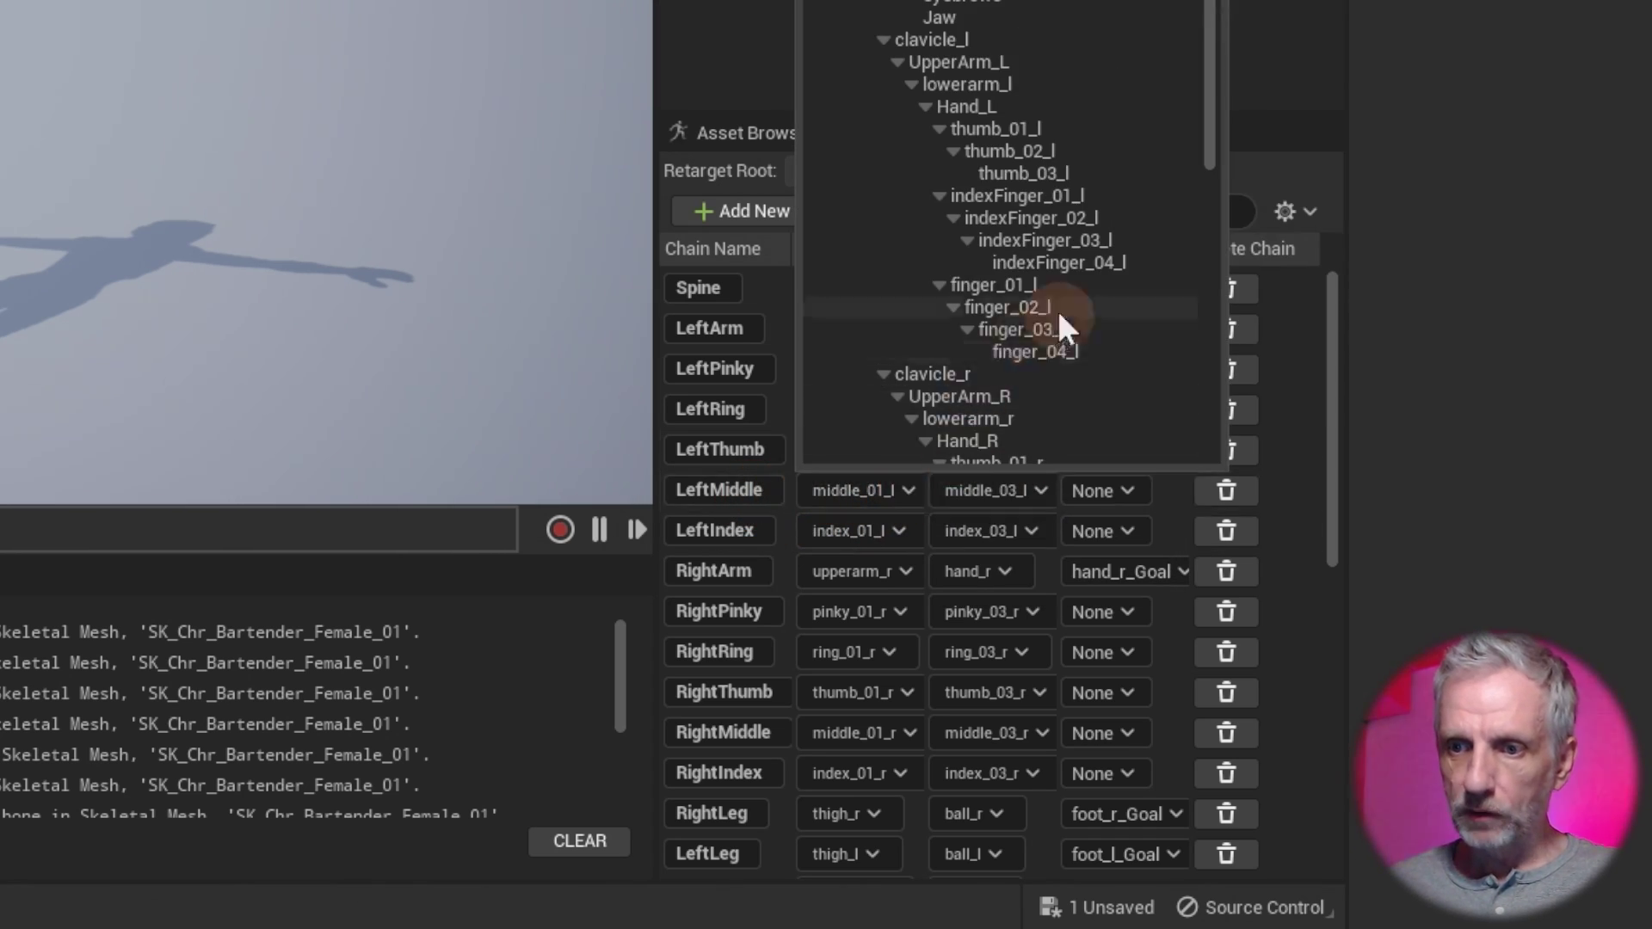
click(1075, 196)
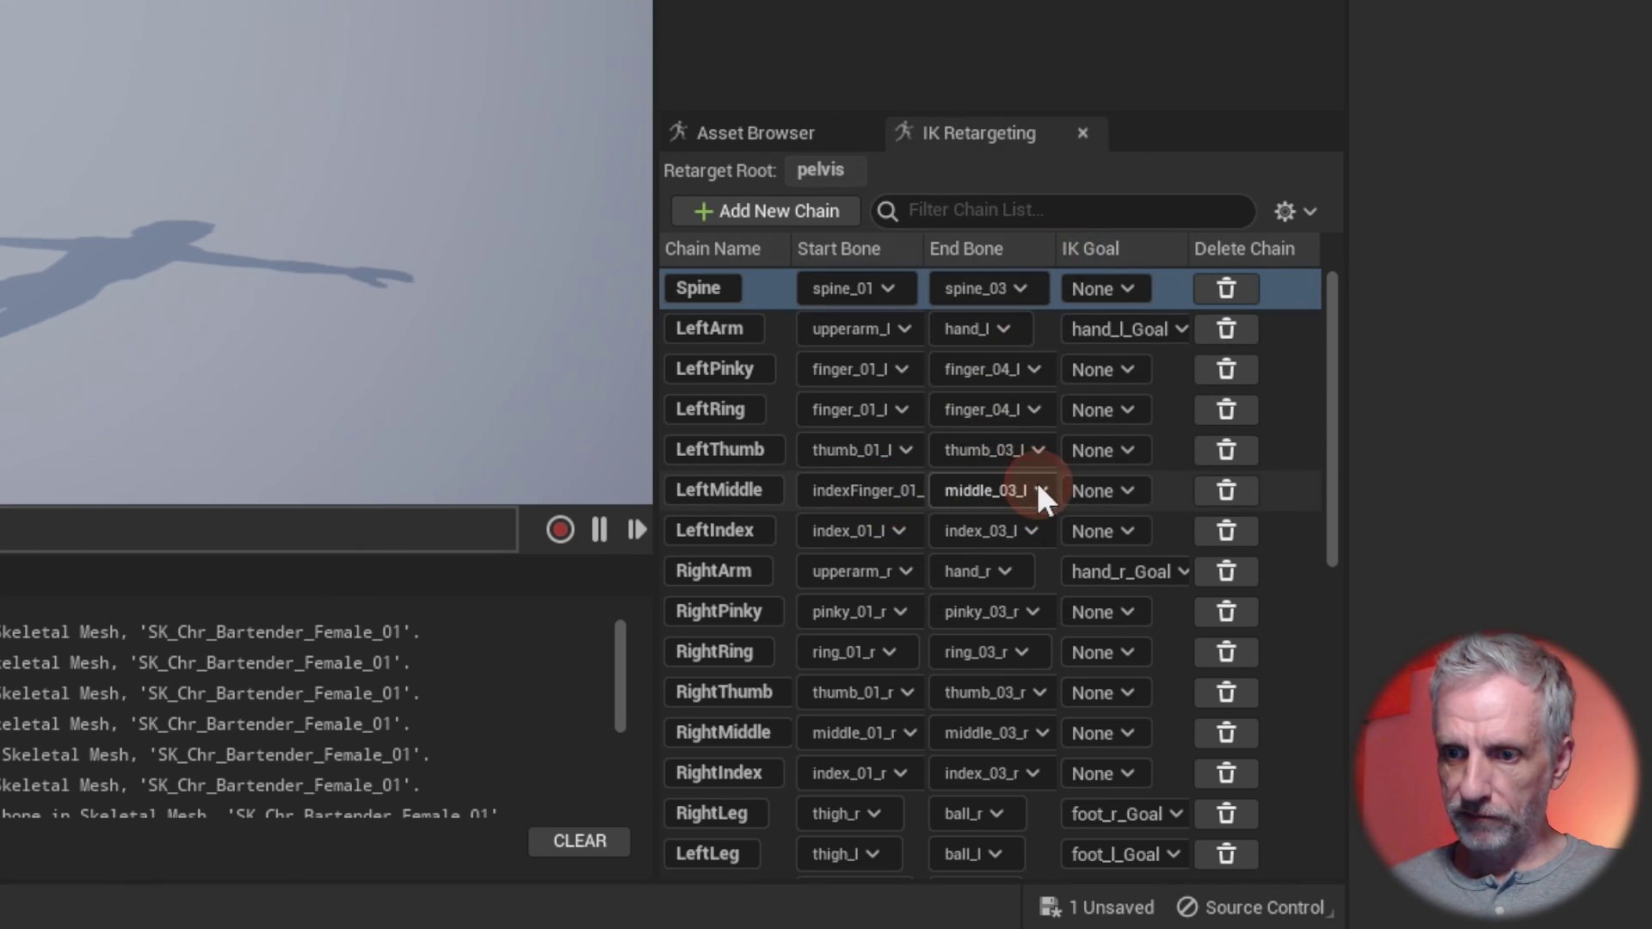
click(1037, 486)
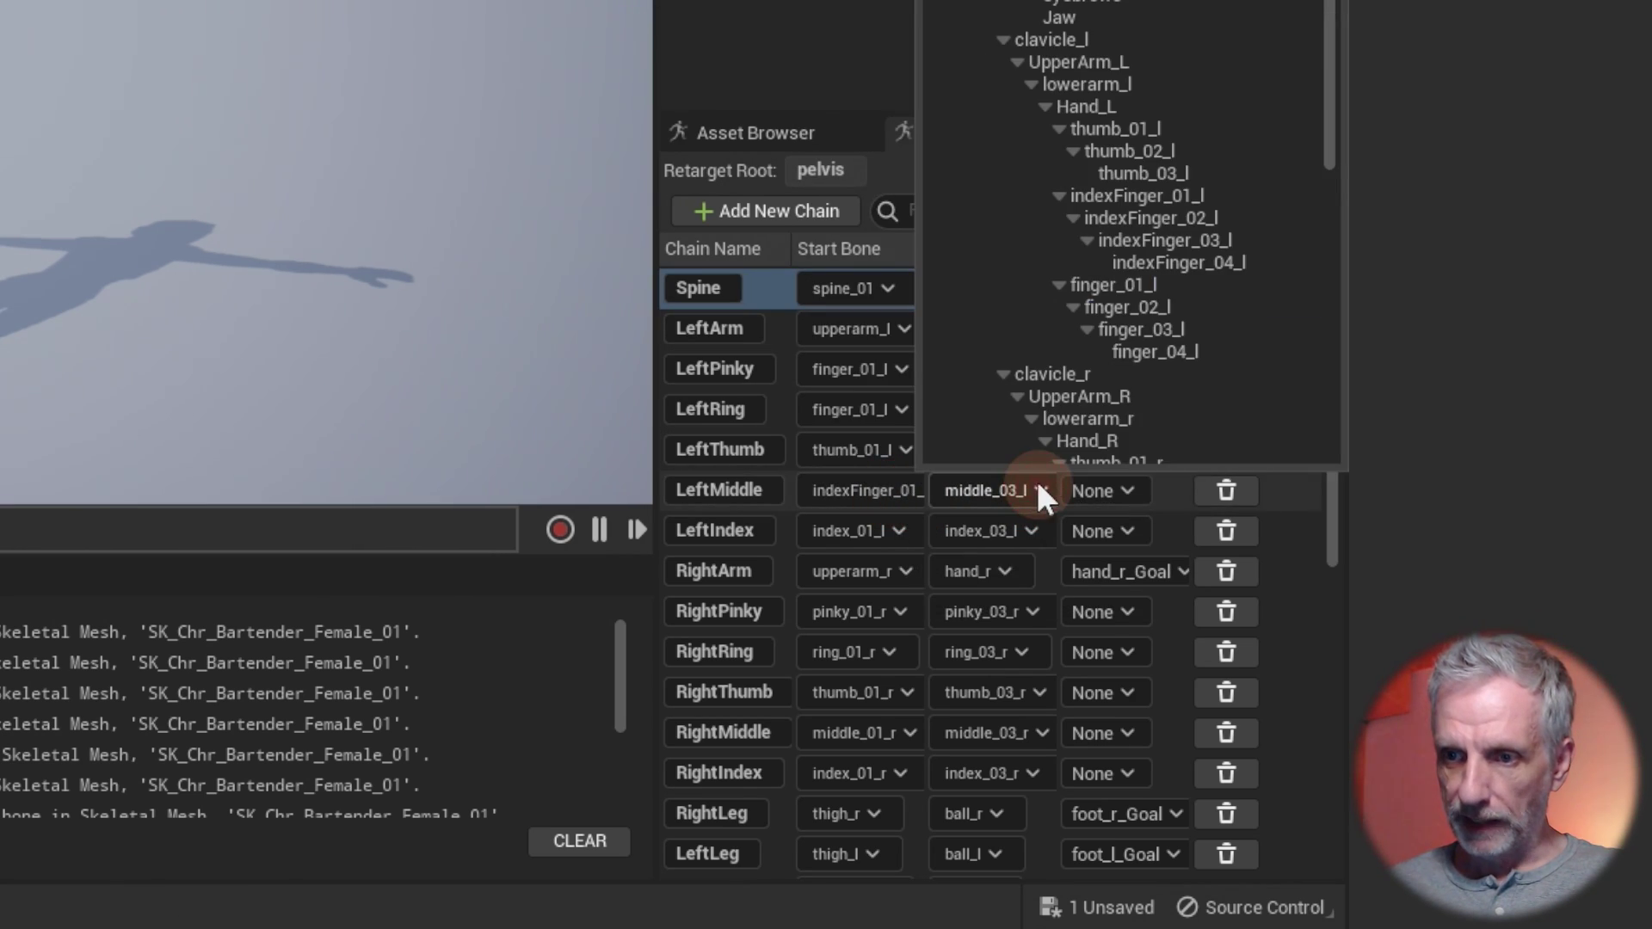
click(1231, 263)
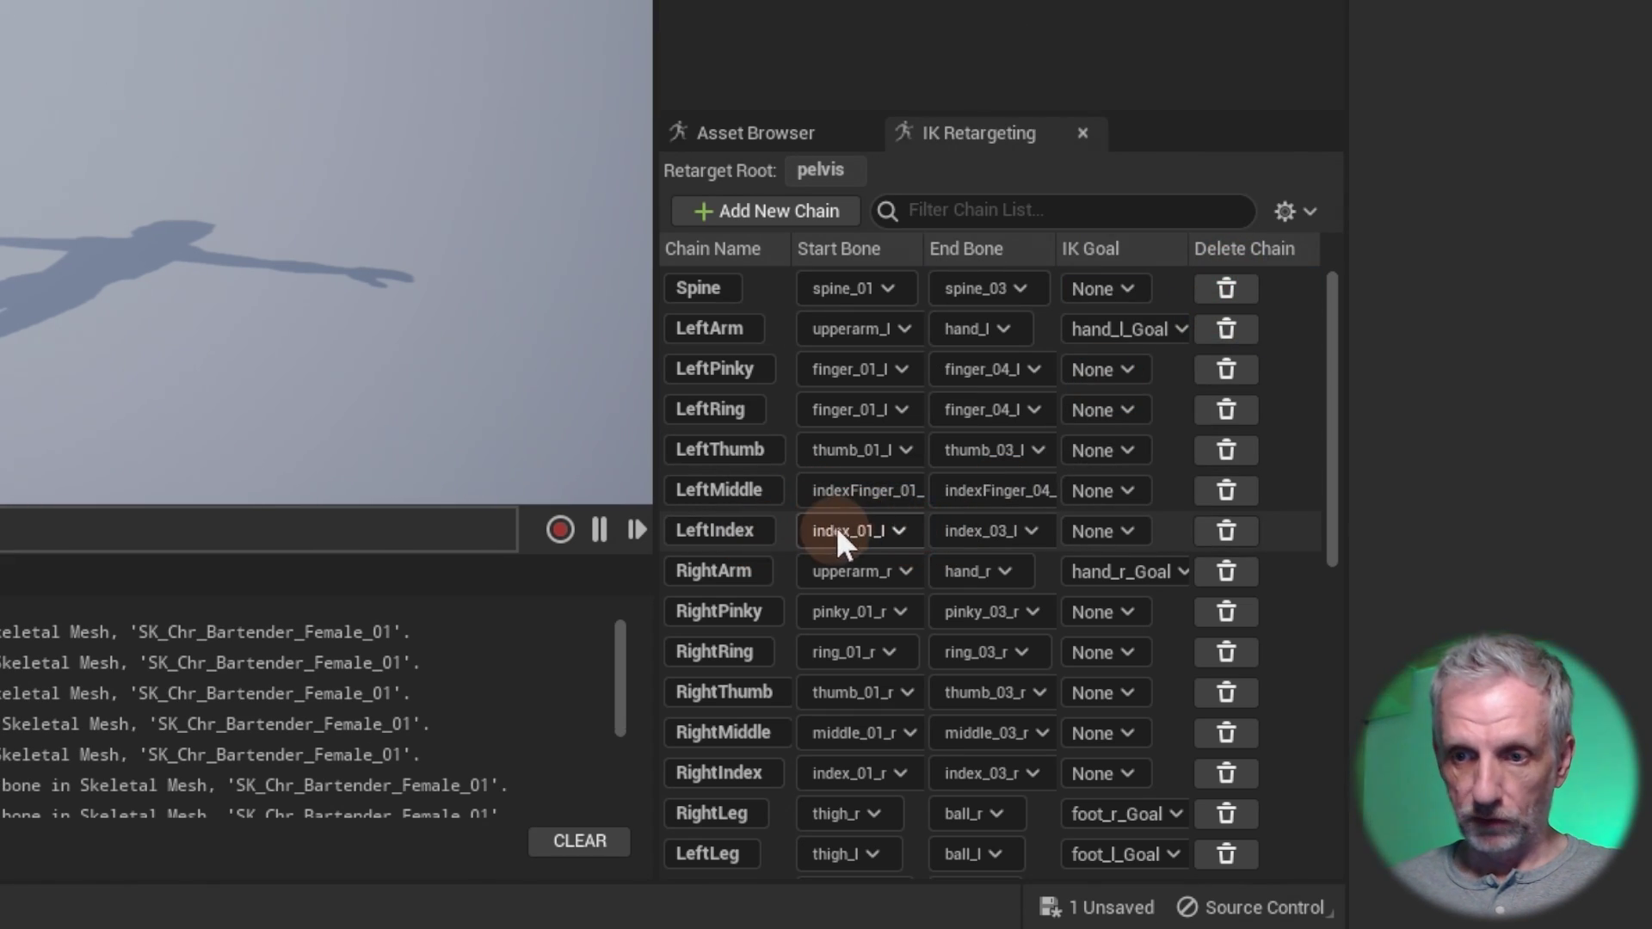
Set the LeftIndex chain's start bone to indexFinger_01_l and its end bone to indexFinger_04_l.
click(908, 524)
click(1046, 236)
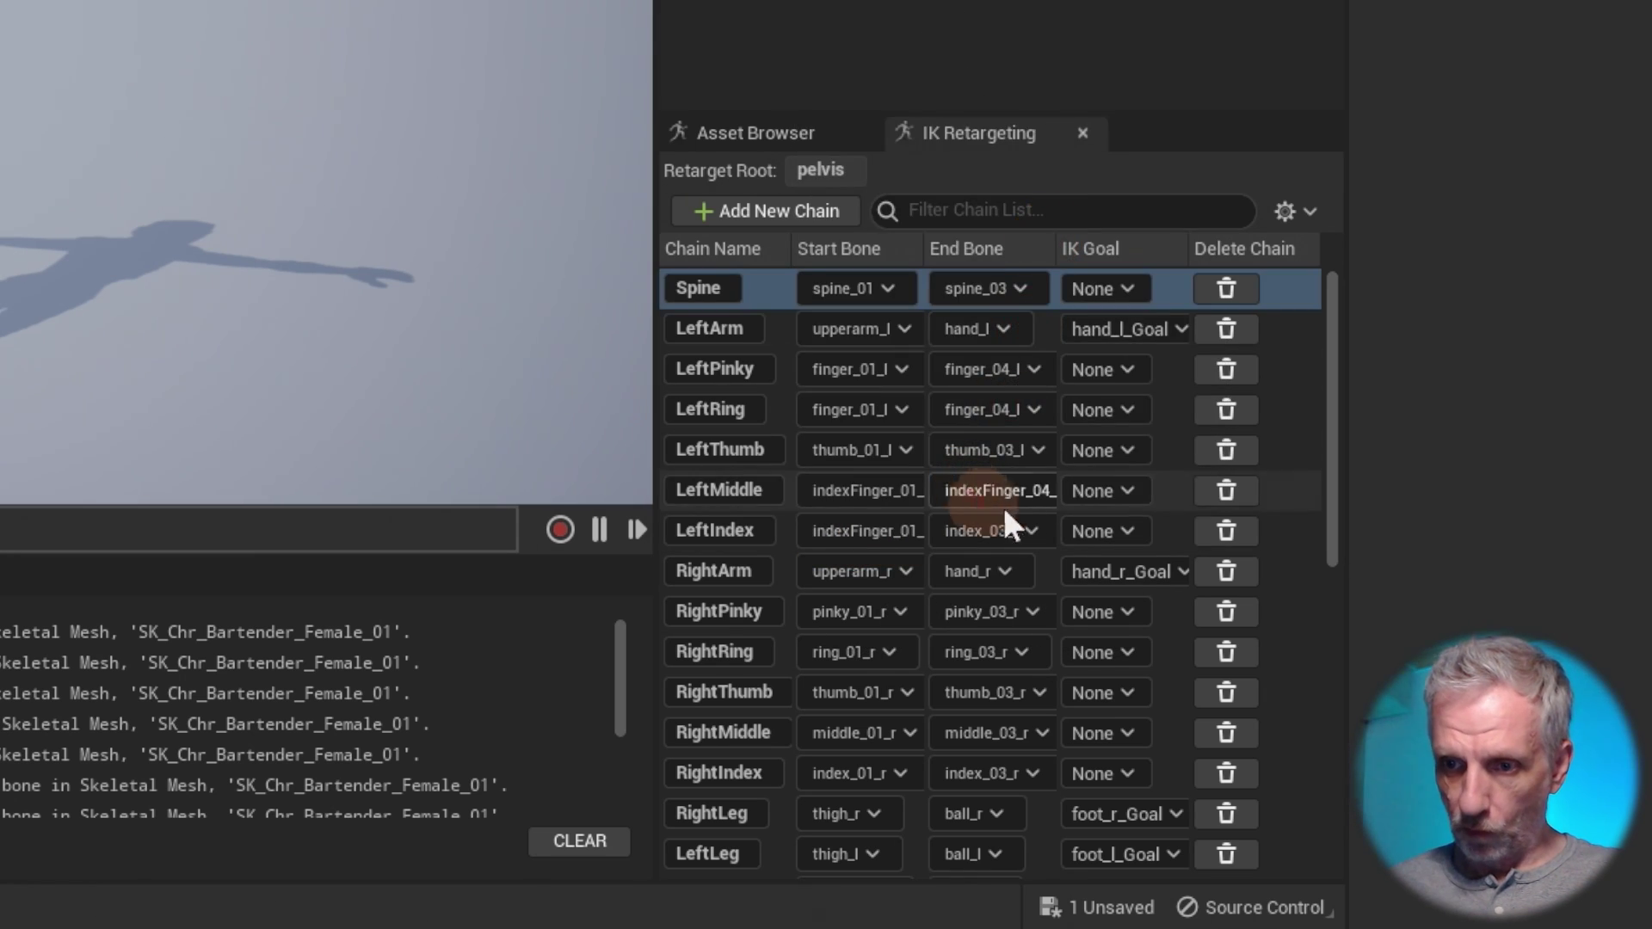
click(1045, 526)
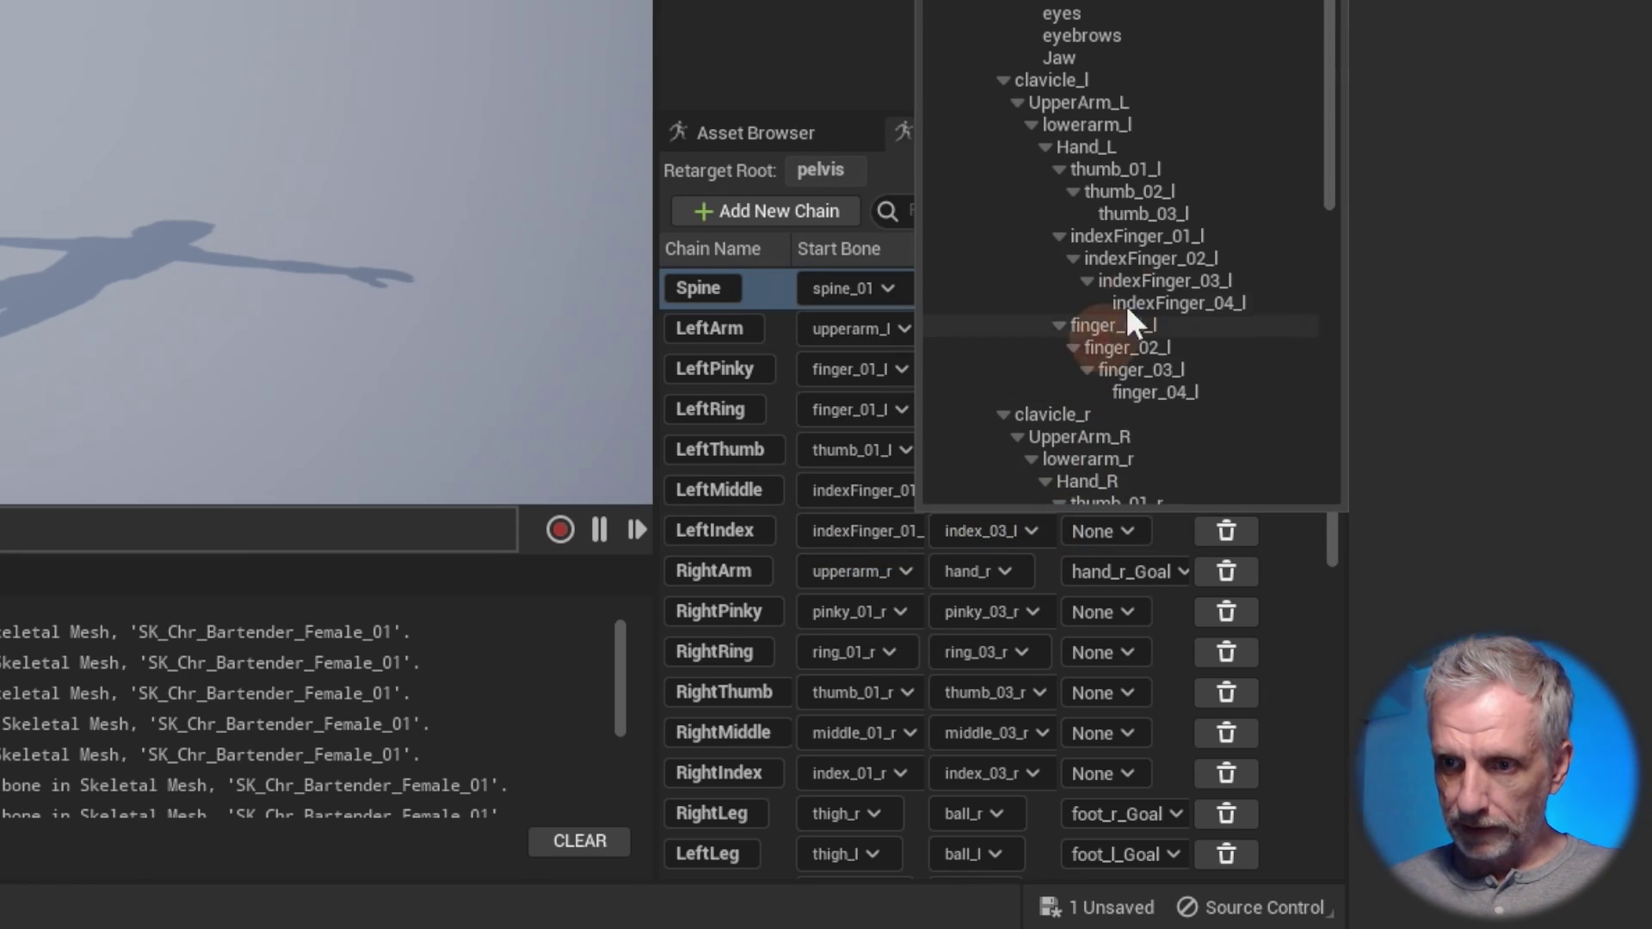
click(1213, 304)
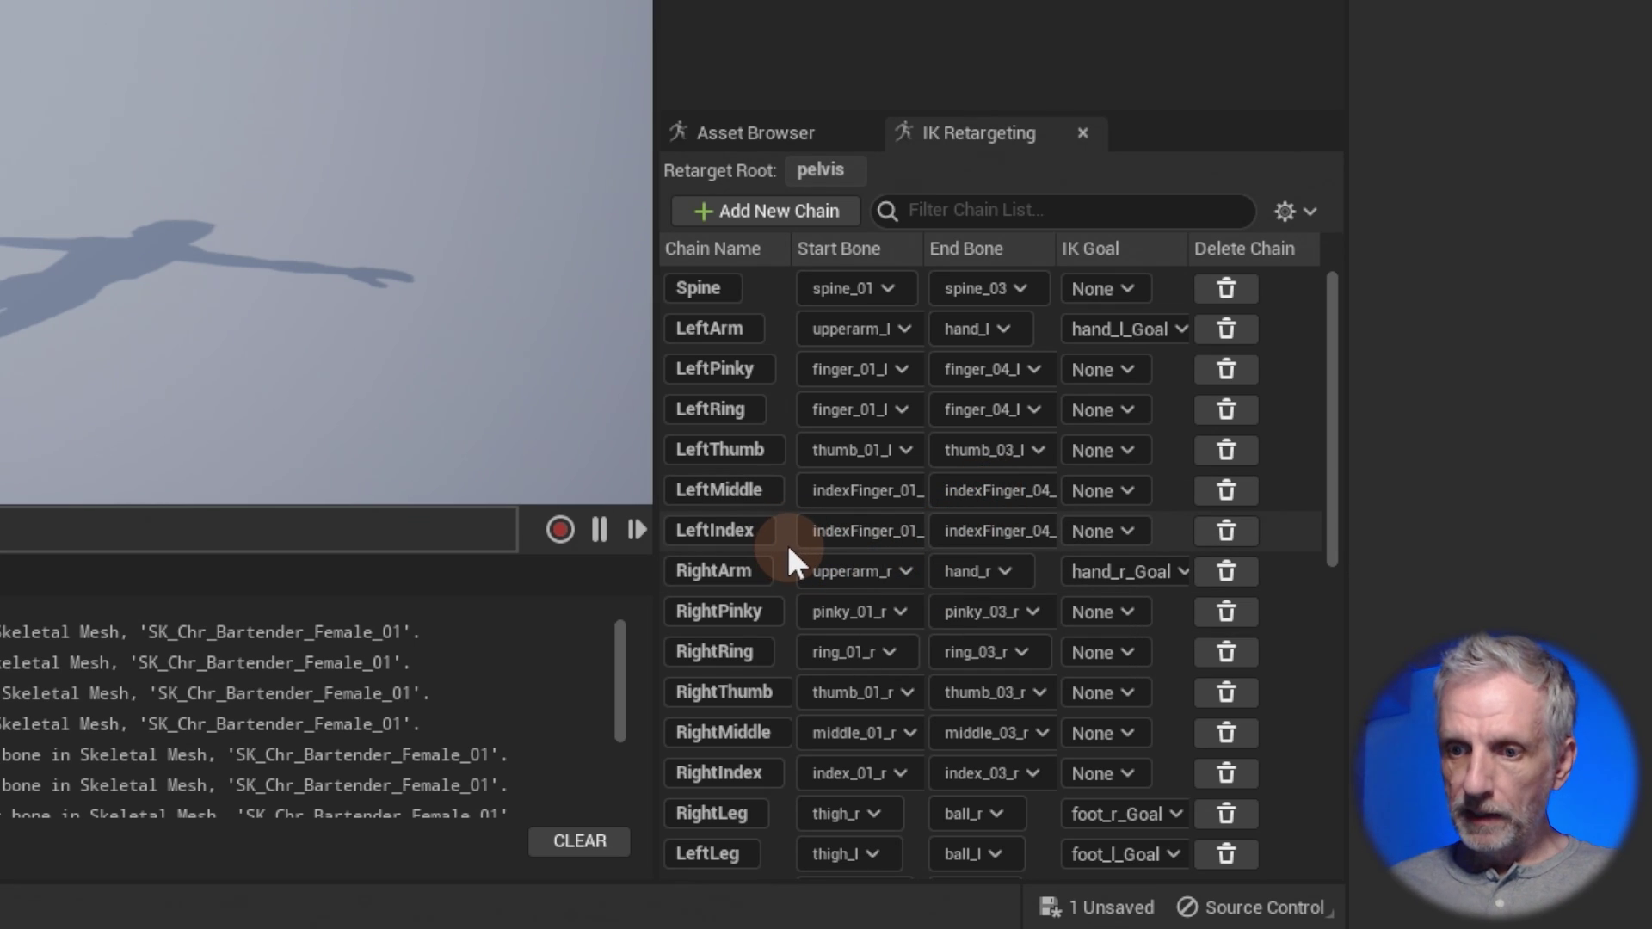
Set the RightPinky chain's start bone to finger_01_r and its end bone to finger_04_r.
scroll(789, 549, down, 2)
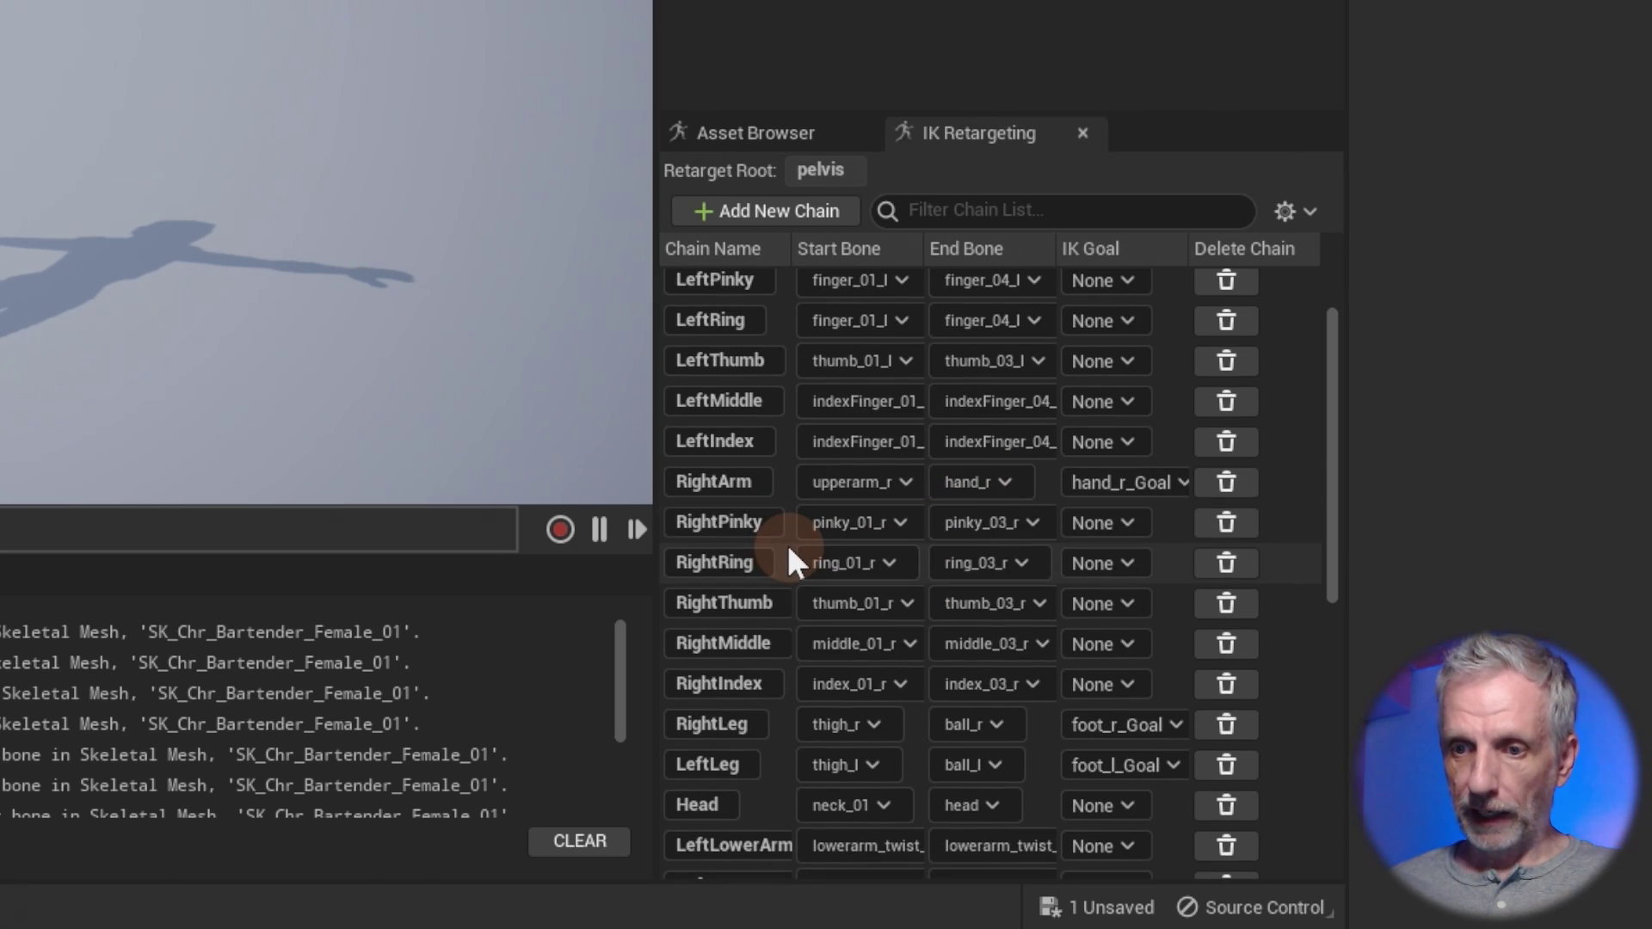
scroll(765, 499, down, 2)
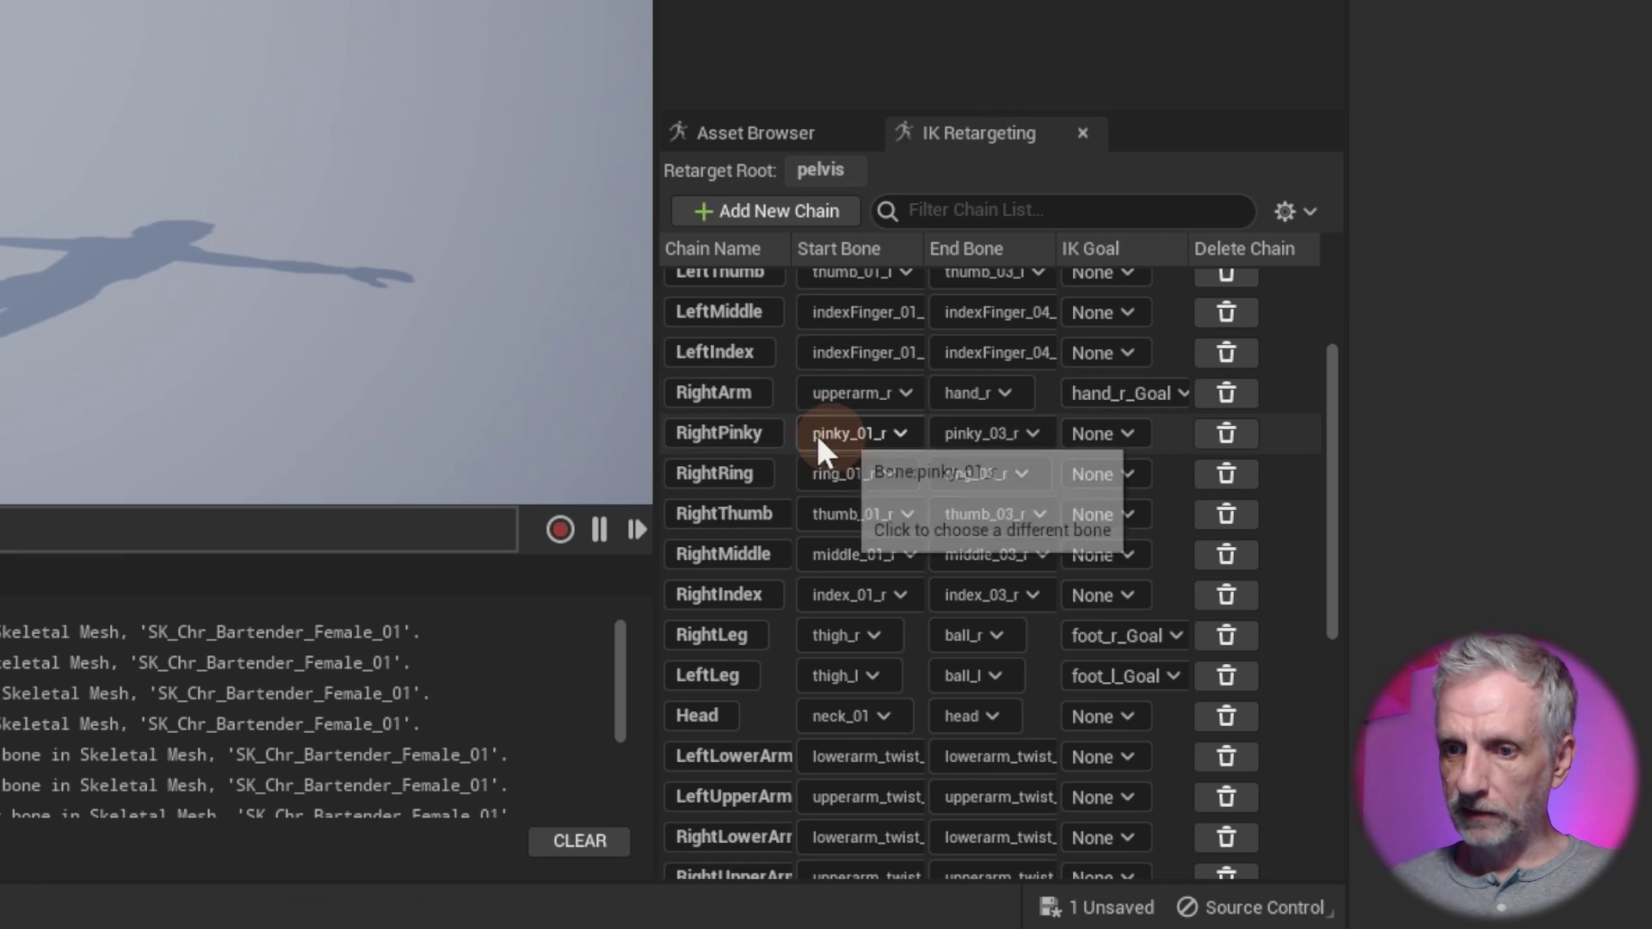
click(898, 429)
scroll(1040, 222, down, 5)
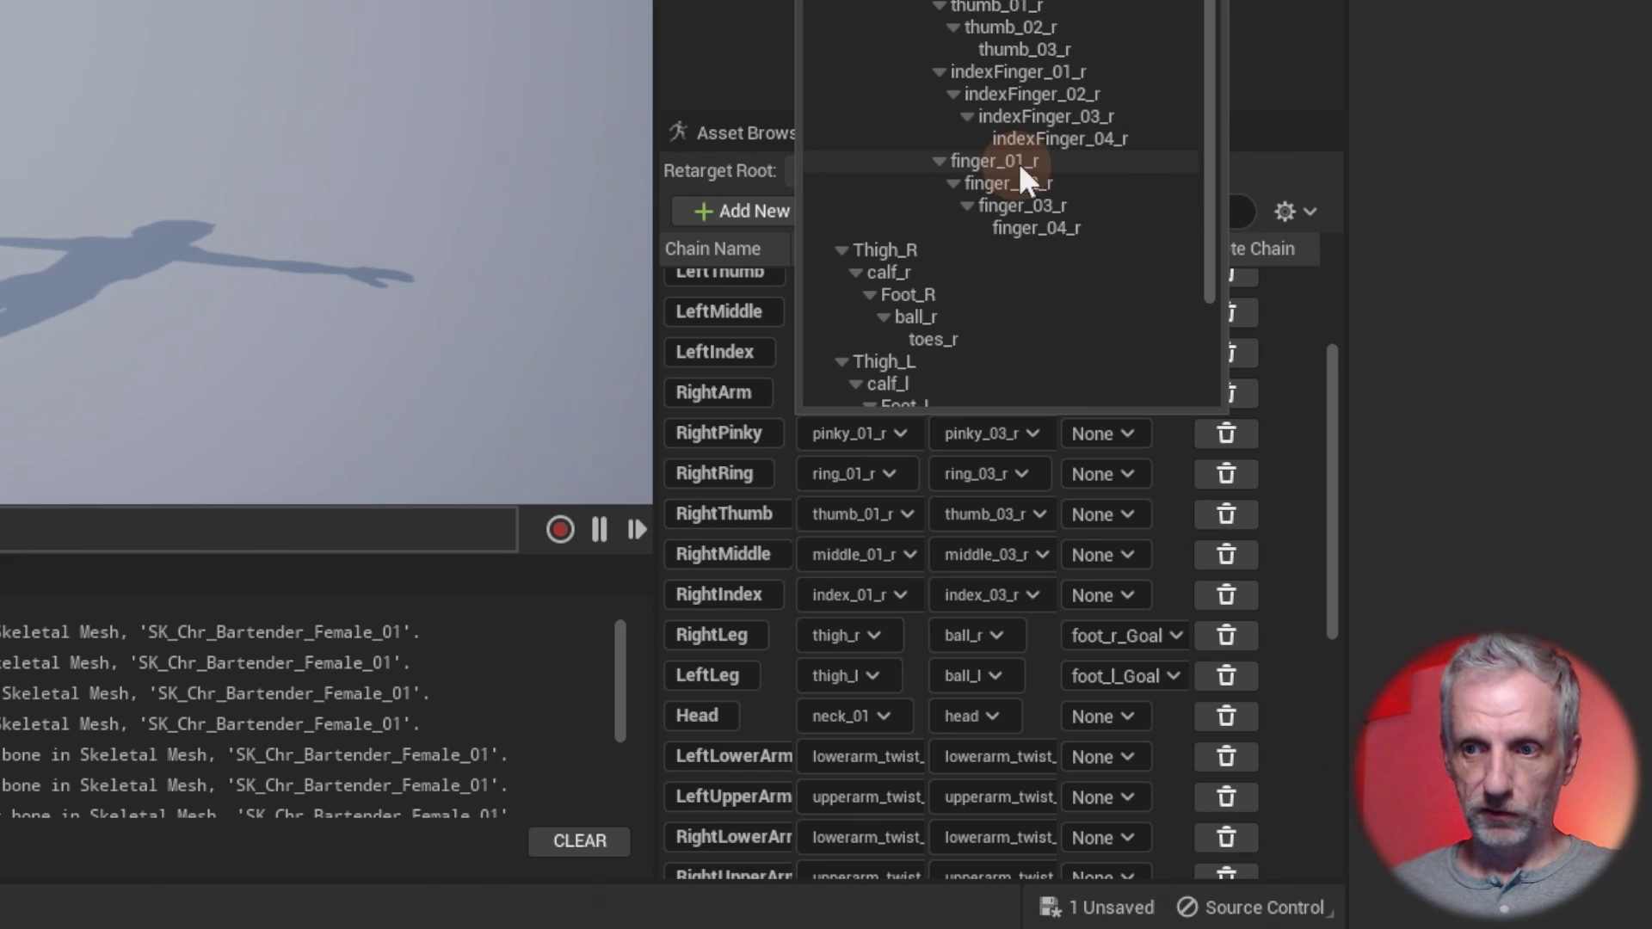
click(1049, 162)
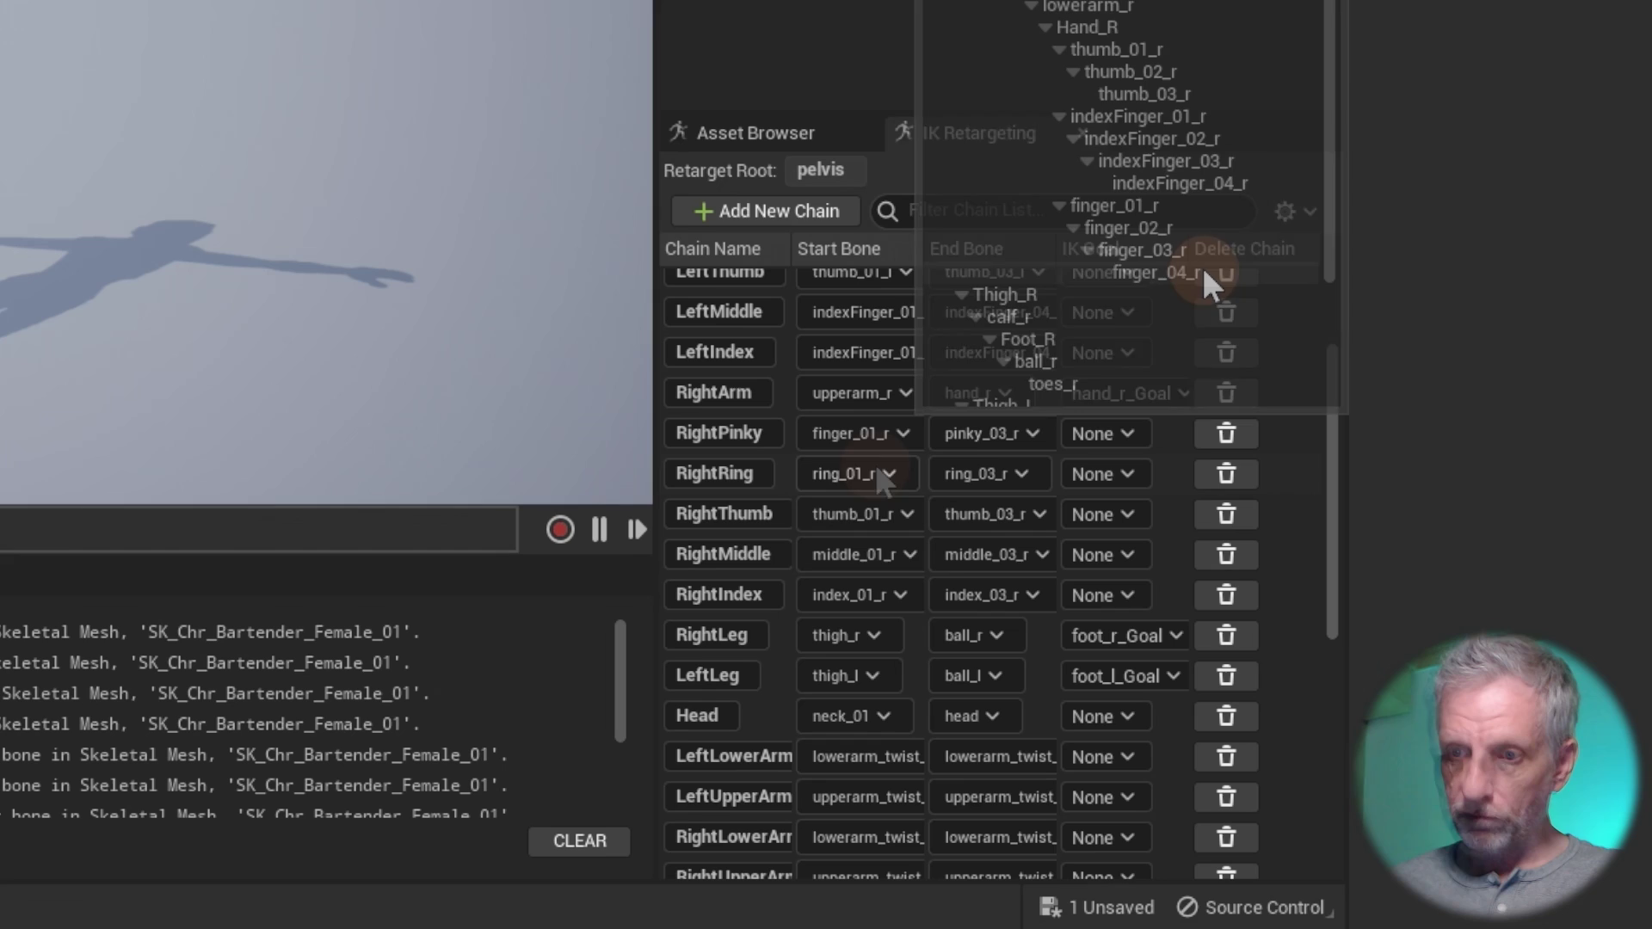
click(1202, 272)
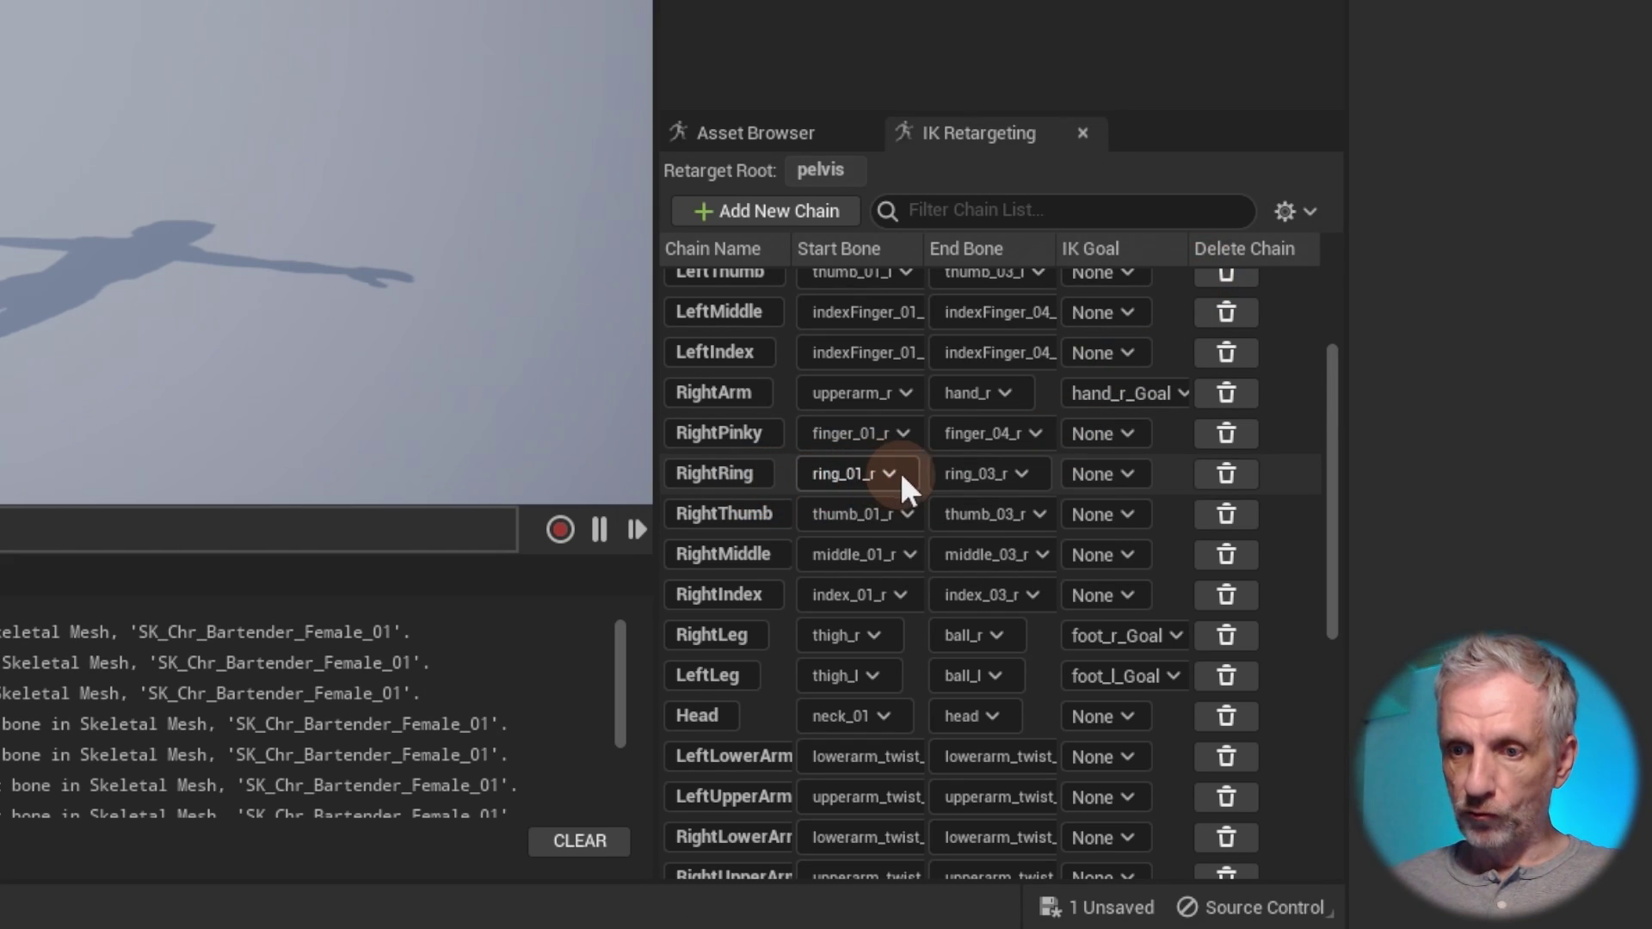
Set the RightRing chain's start bone to finger_01_r and its end bone to finger_04_r.
click(900, 471)
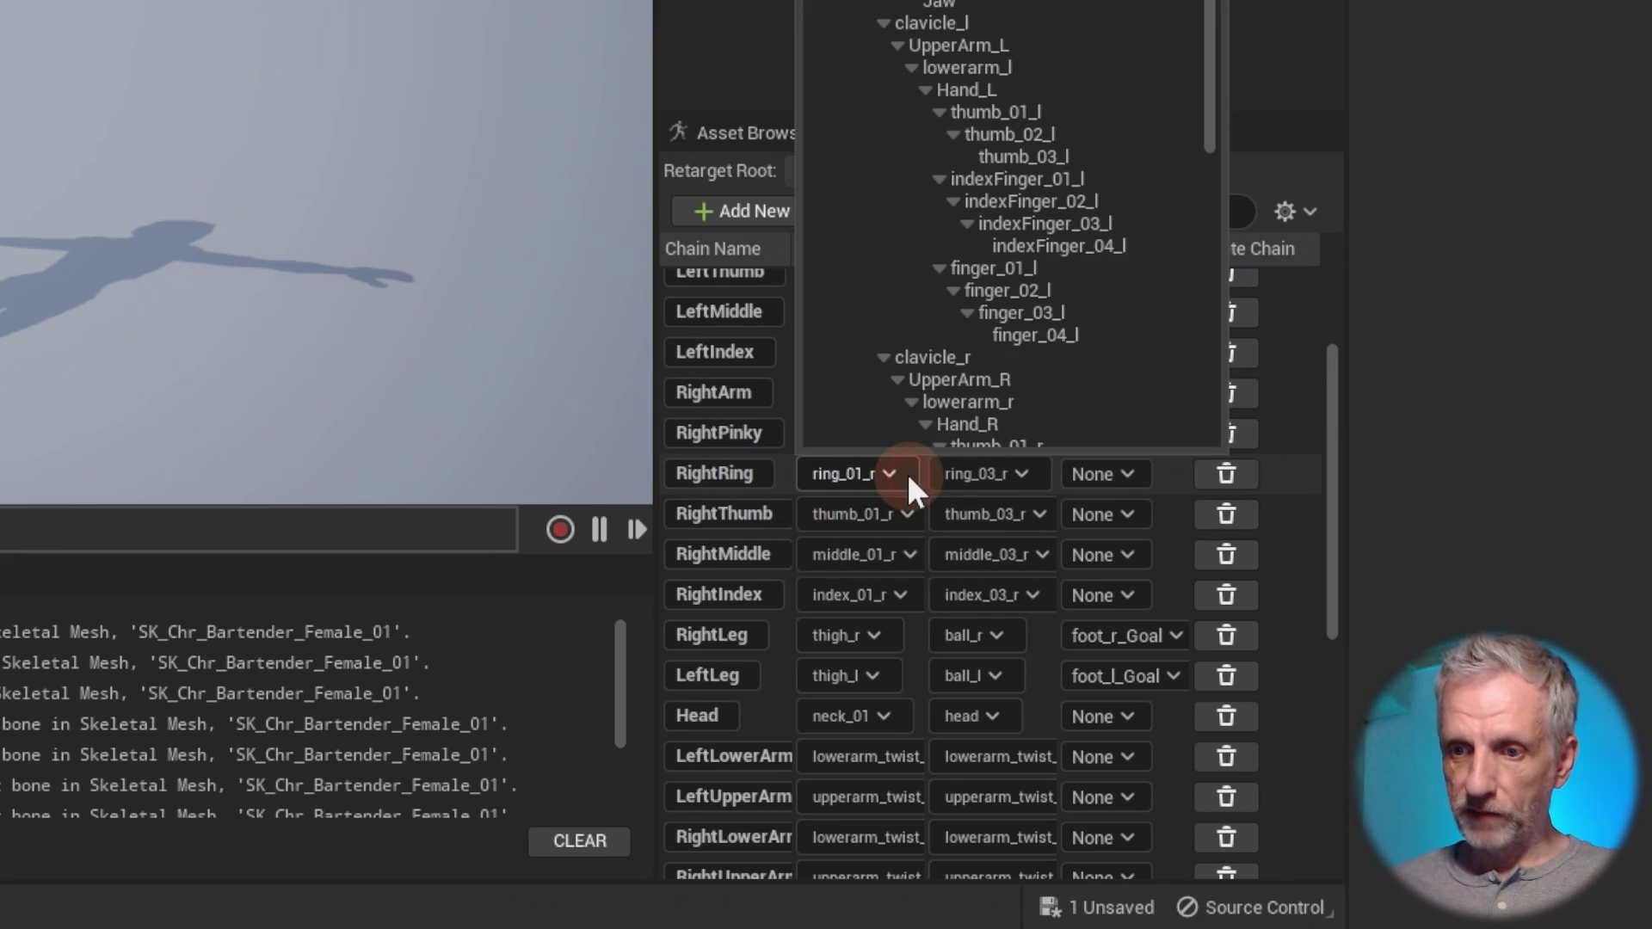
scroll(1087, 249, down, 8)
click(1076, 250)
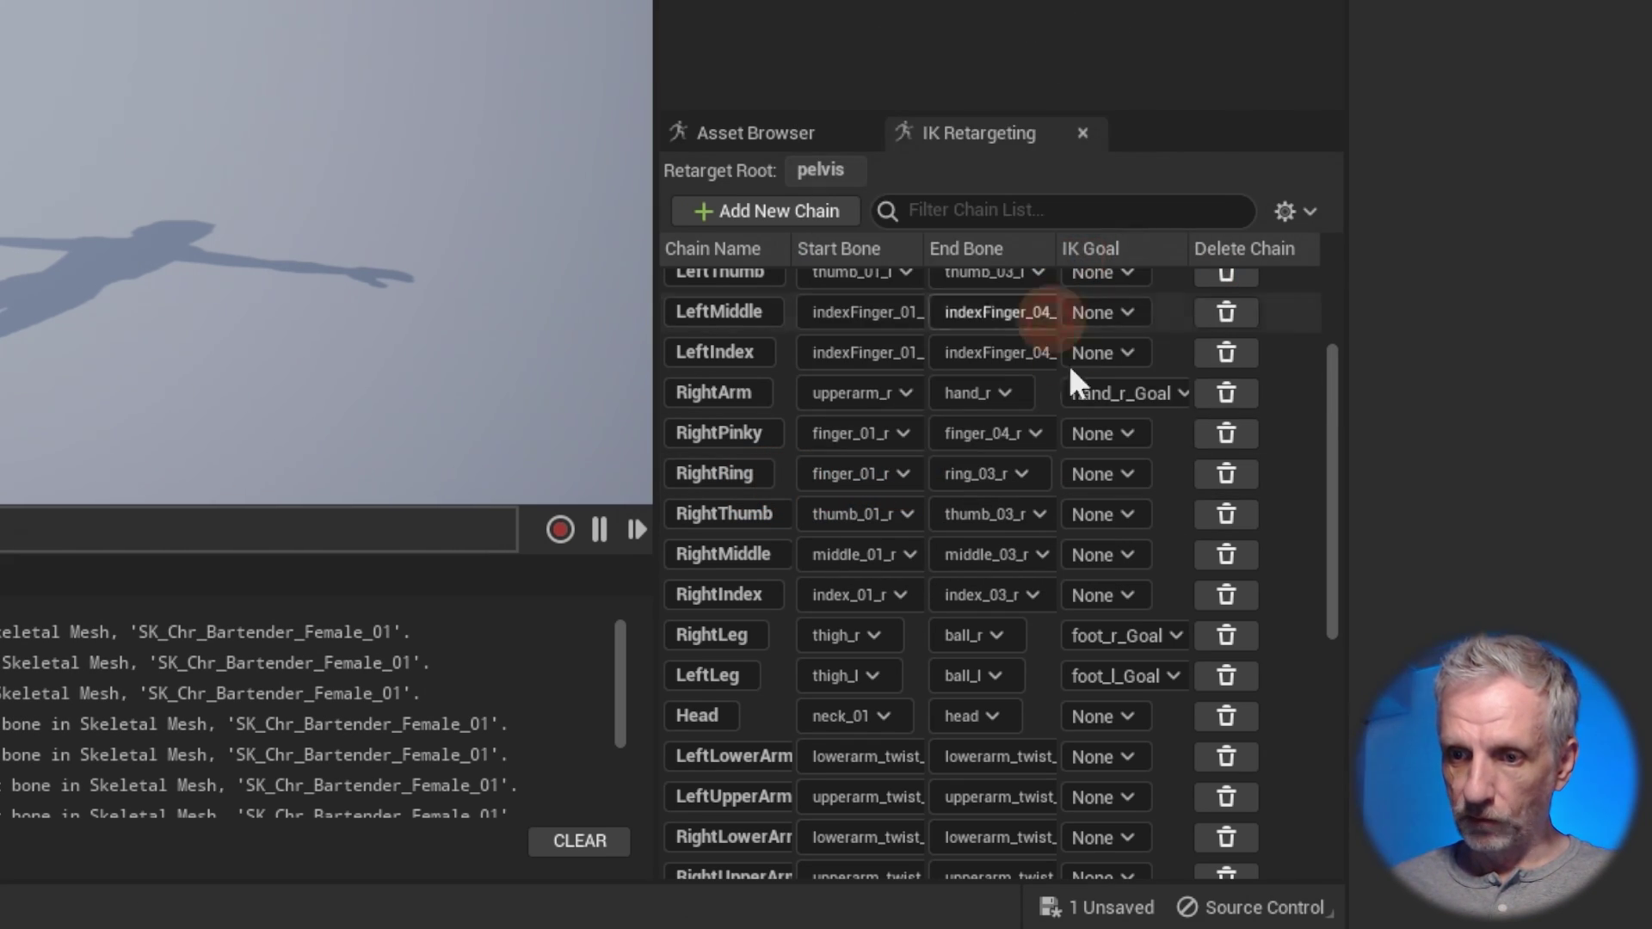
click(1014, 475)
scroll(1119, 265, down, 5)
scroll(1118, 265, down, 3)
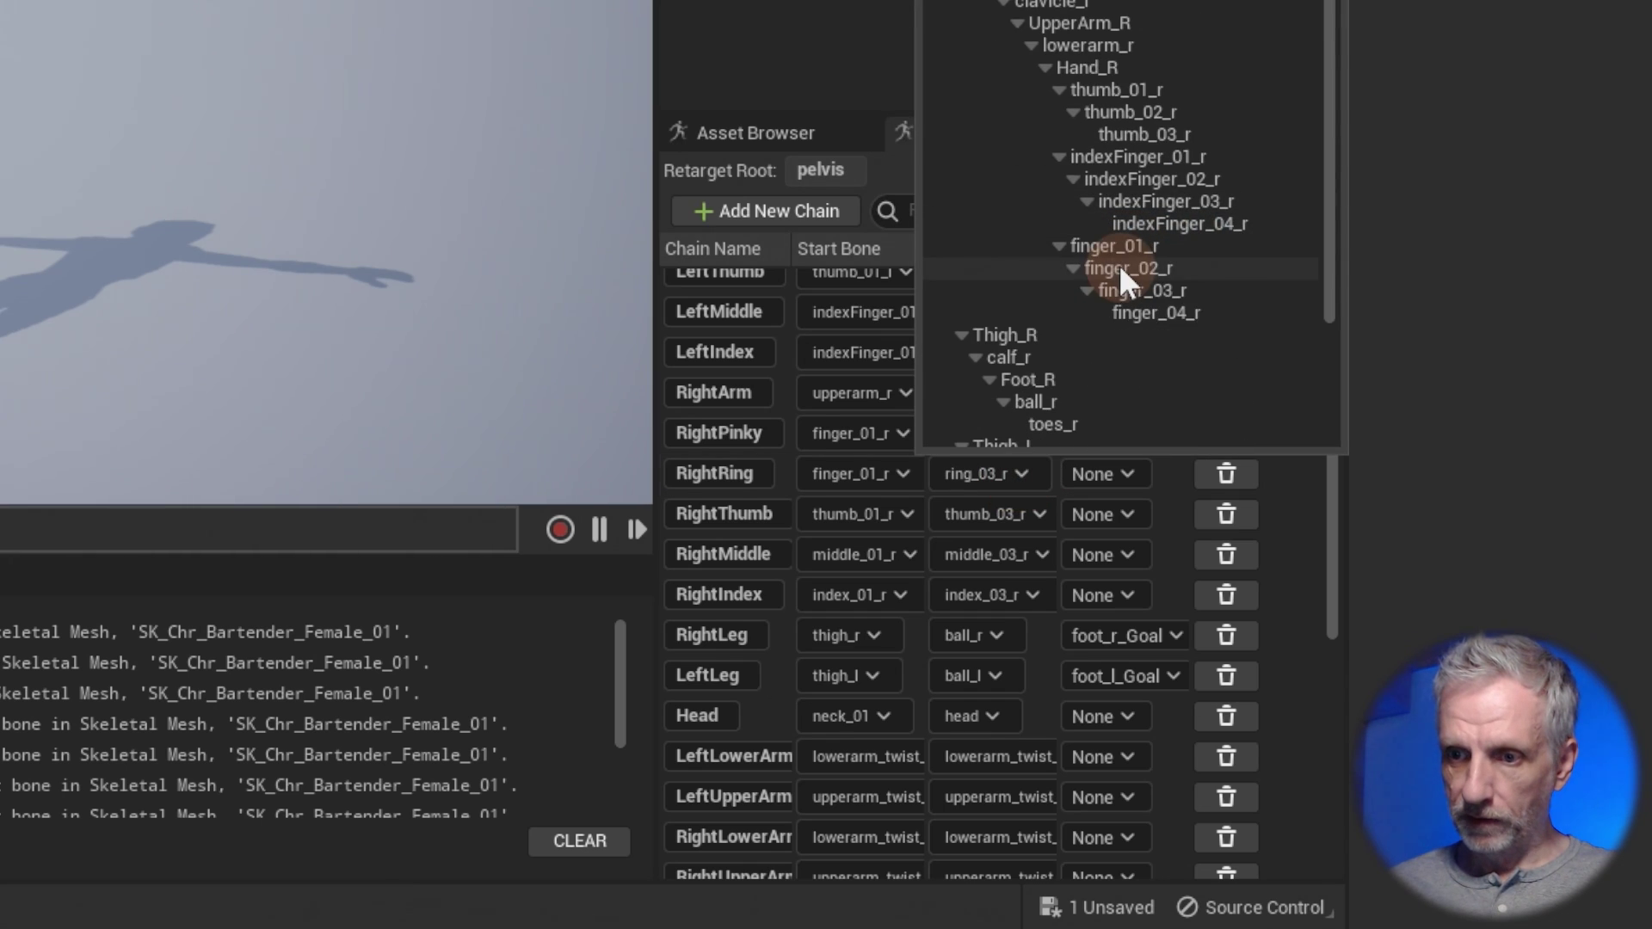
click(1203, 316)
click(724, 474)
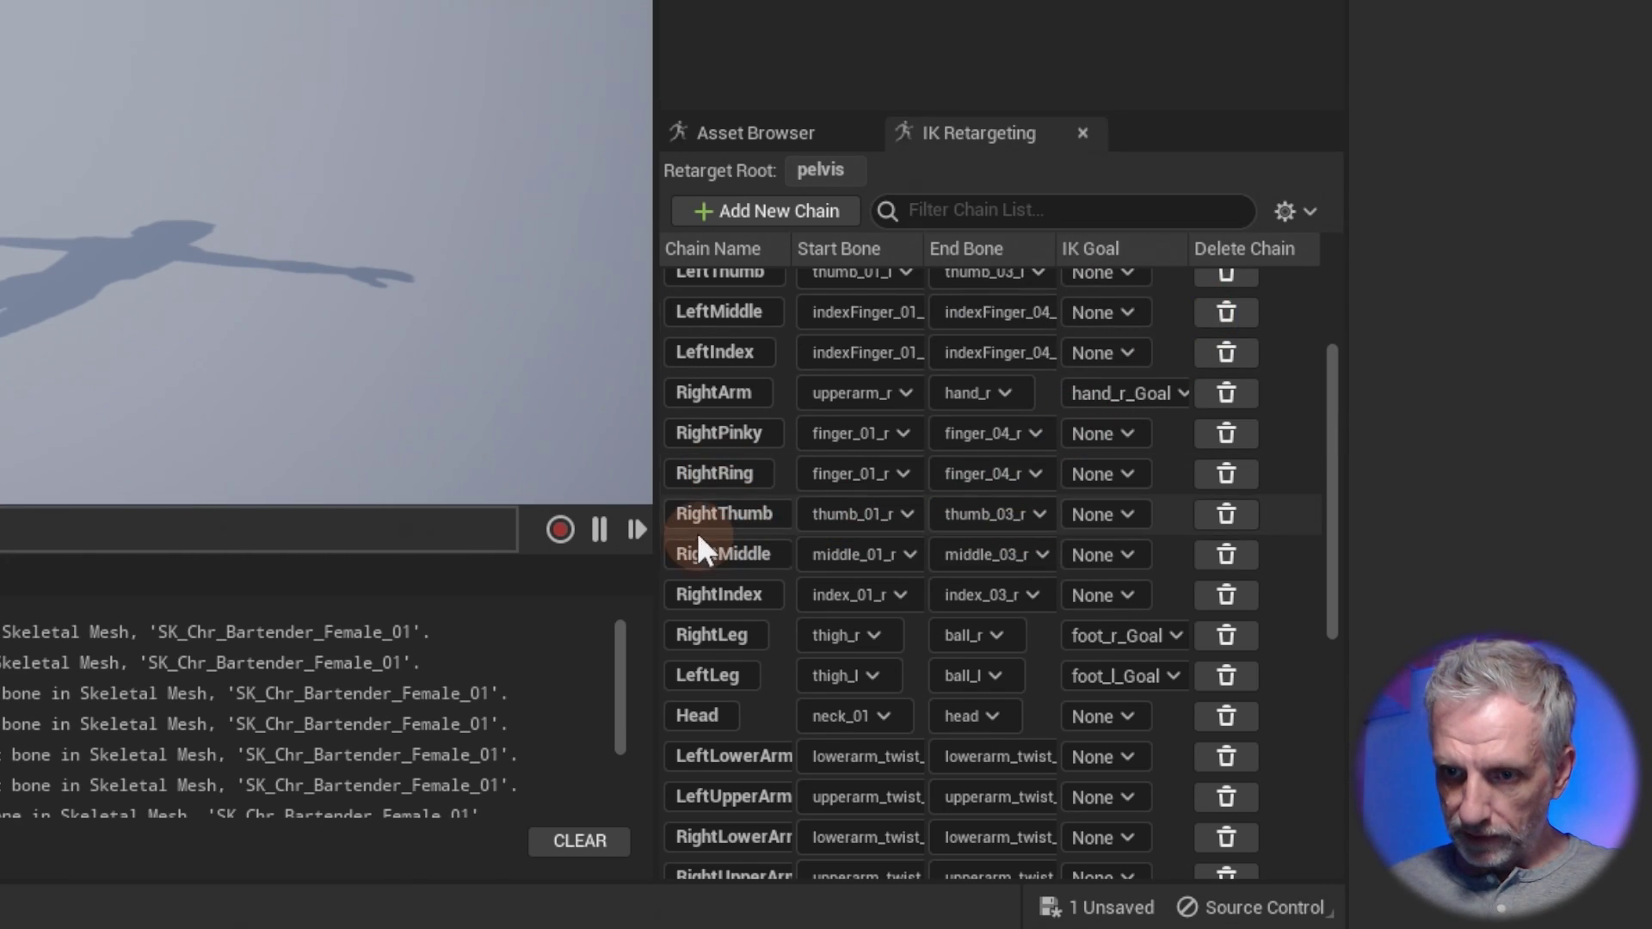
Check the RightThumb bones and set the RightMiddle chain to run from indexFinger_01_r to indexFinger_04_r.
click(740, 515)
click(946, 518)
click(780, 554)
click(889, 555)
scroll(1039, 353, down, 6)
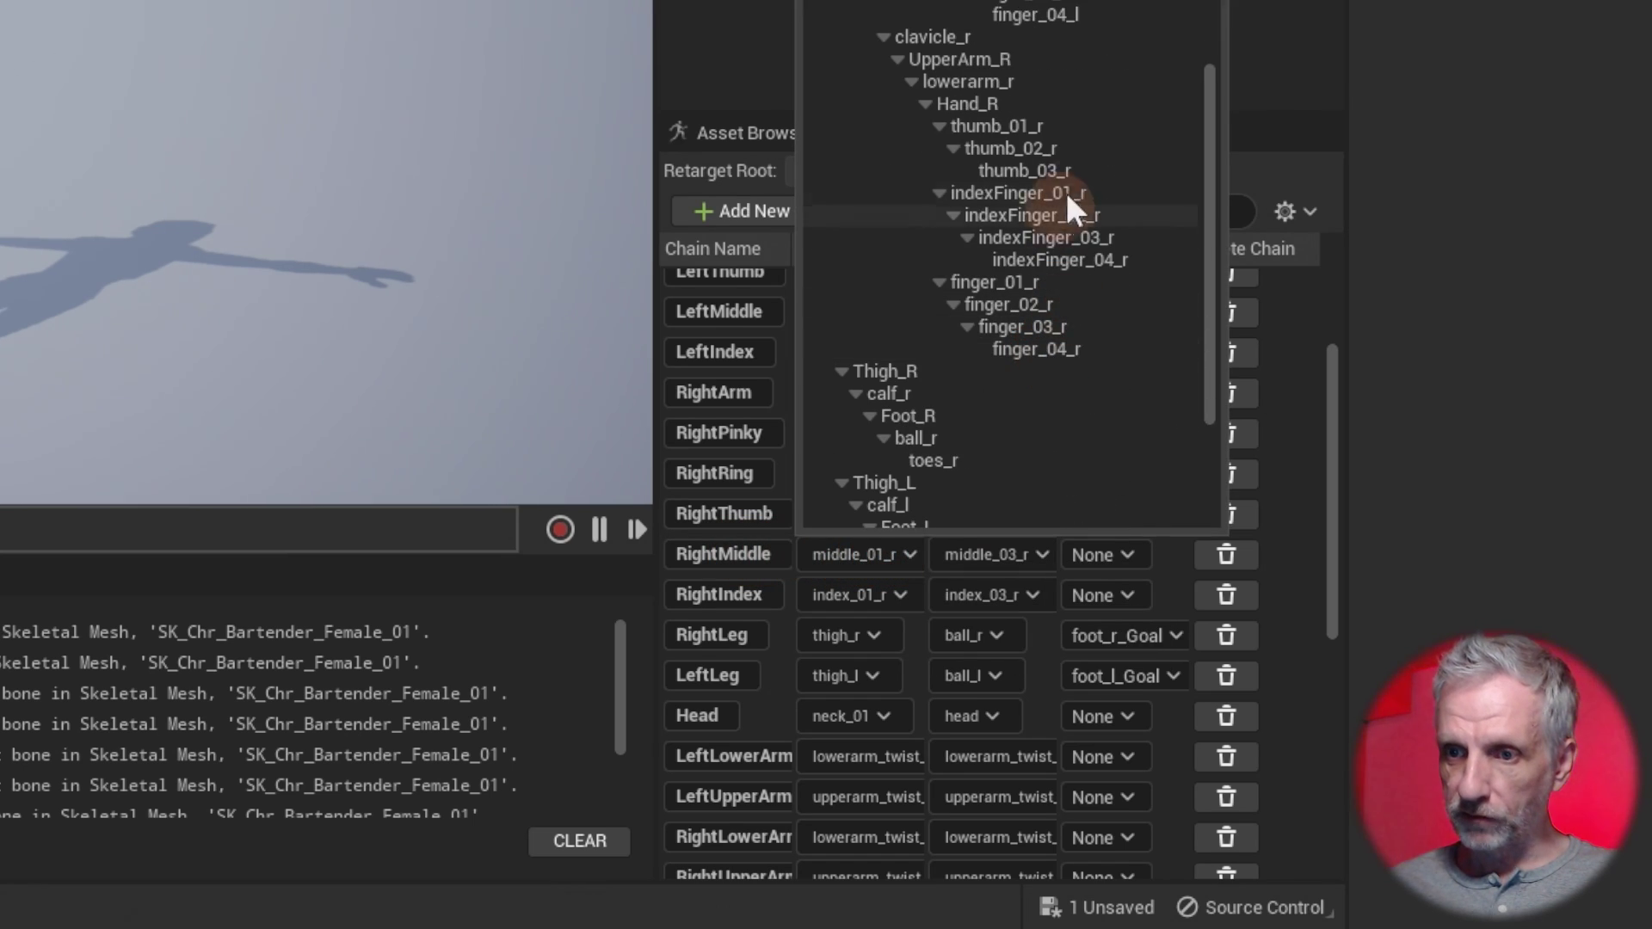
click(1051, 193)
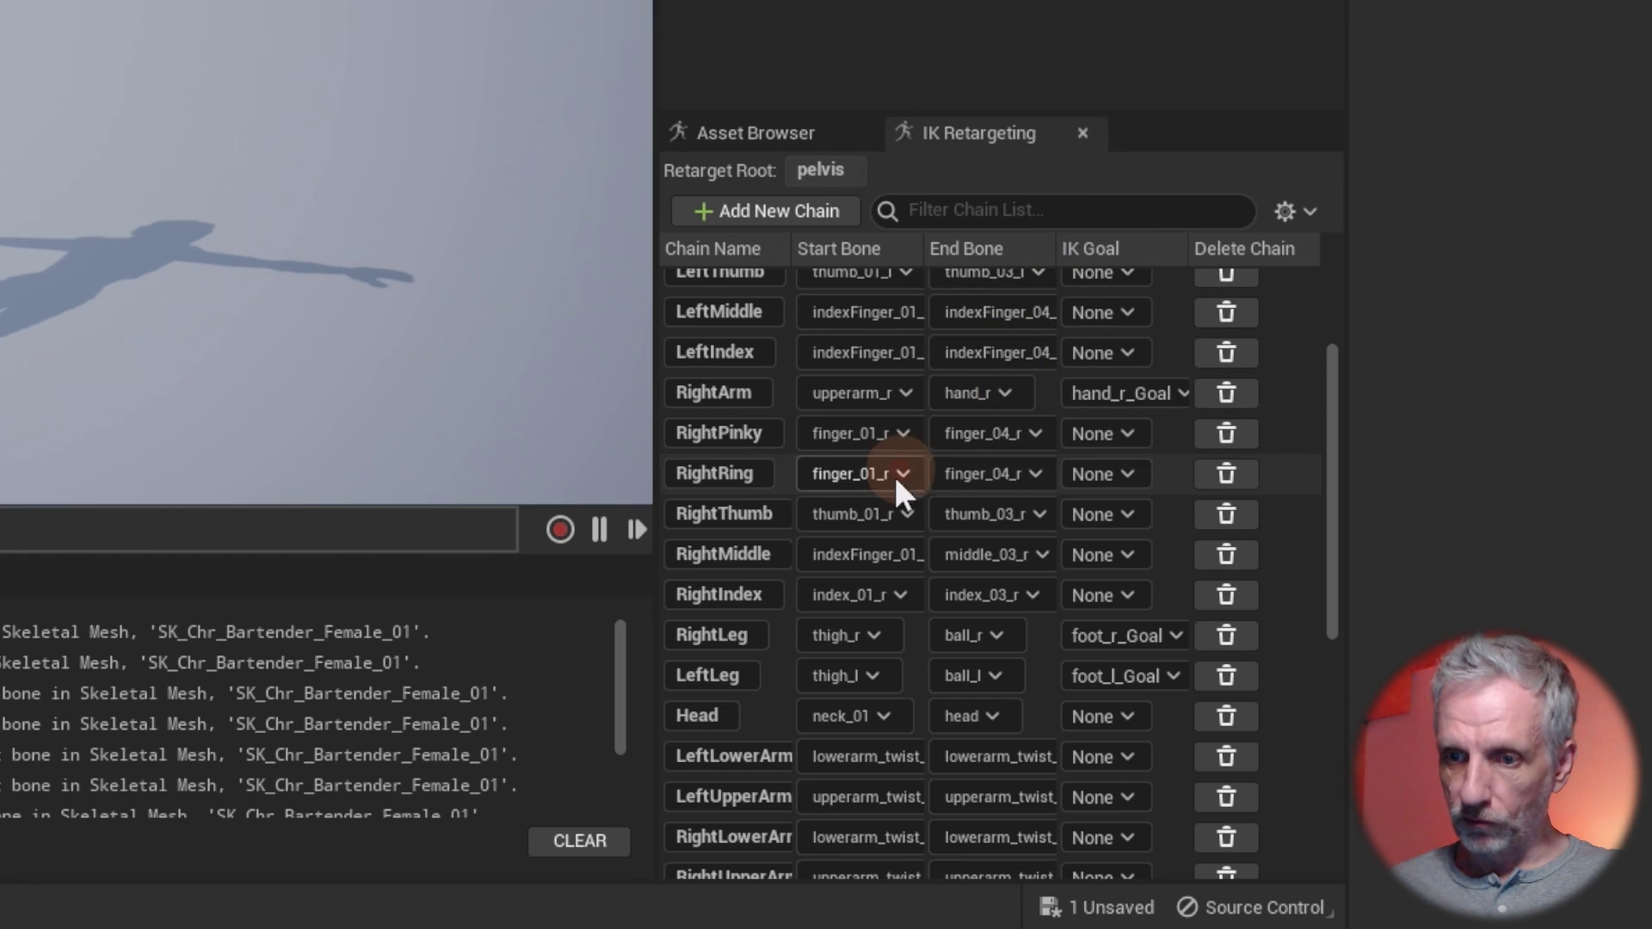
click(998, 555)
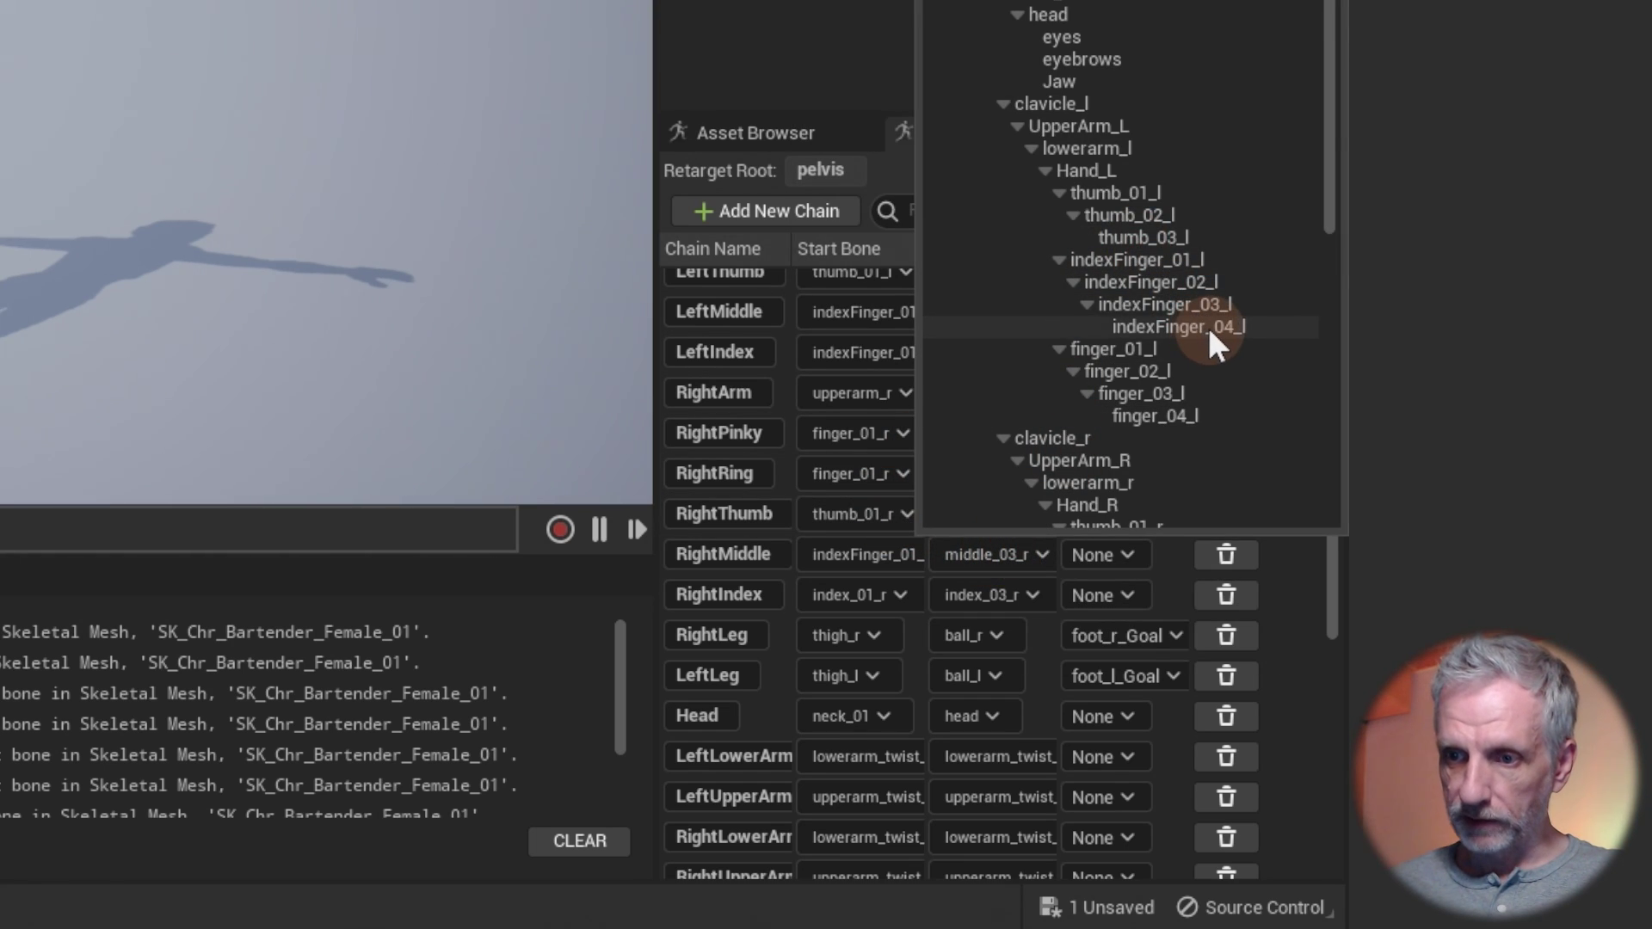
scroll(1208, 331, down, 4)
click(1201, 395)
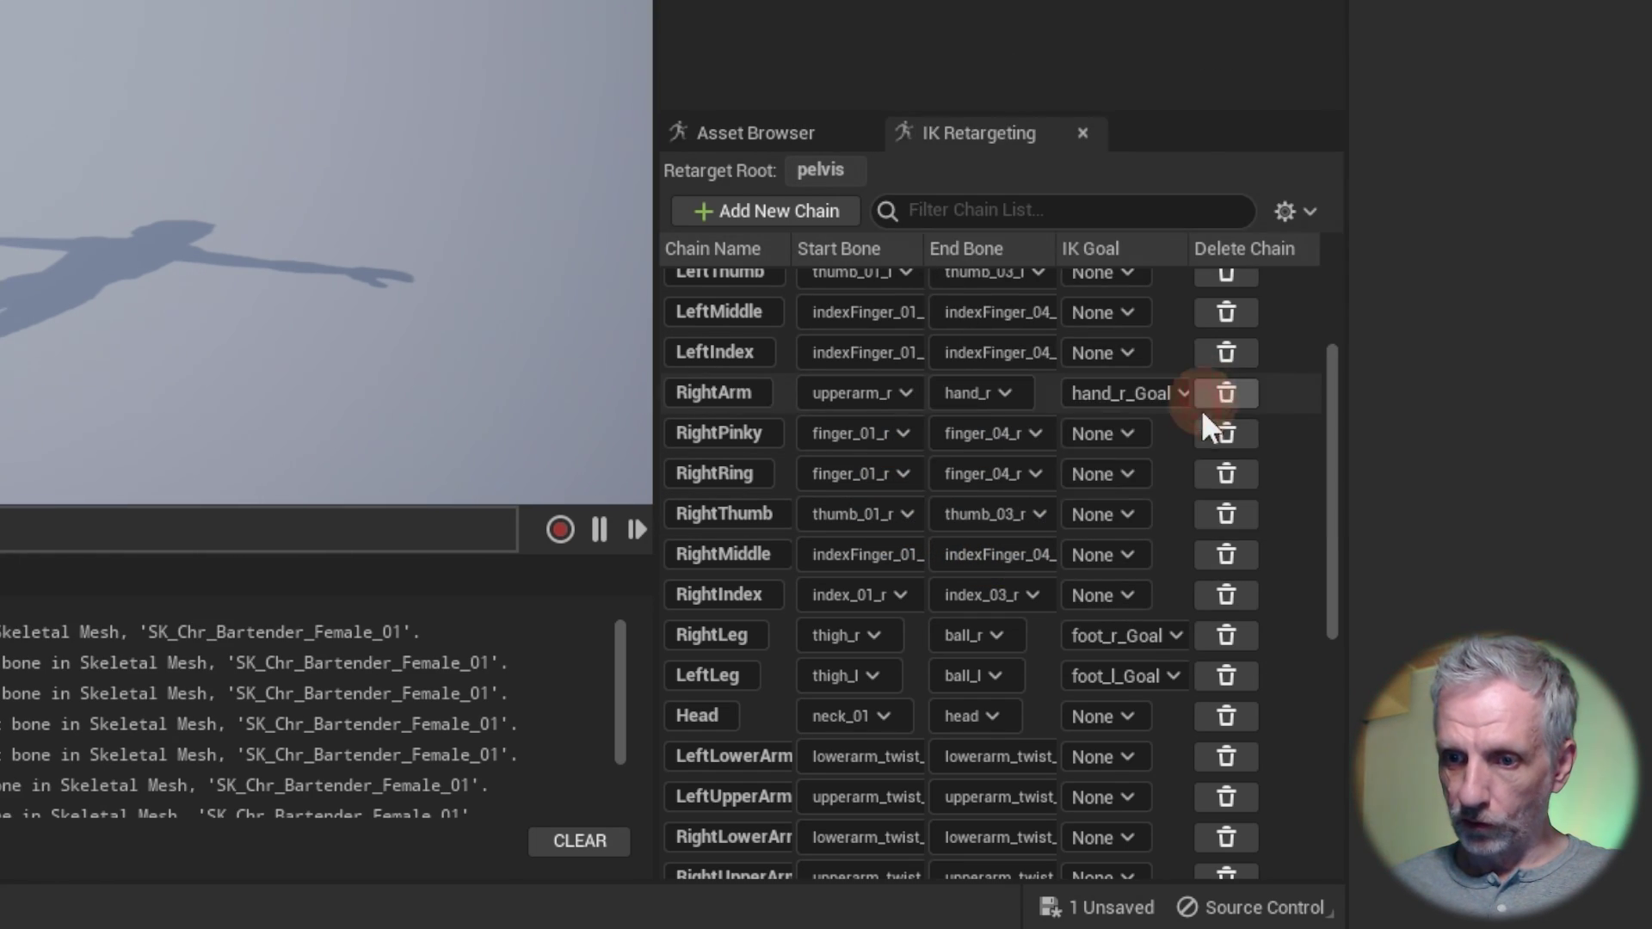
Set the RightIndex chain's start bone to indexFinger_01_r and its end bone to finger_04_r.
click(890, 589)
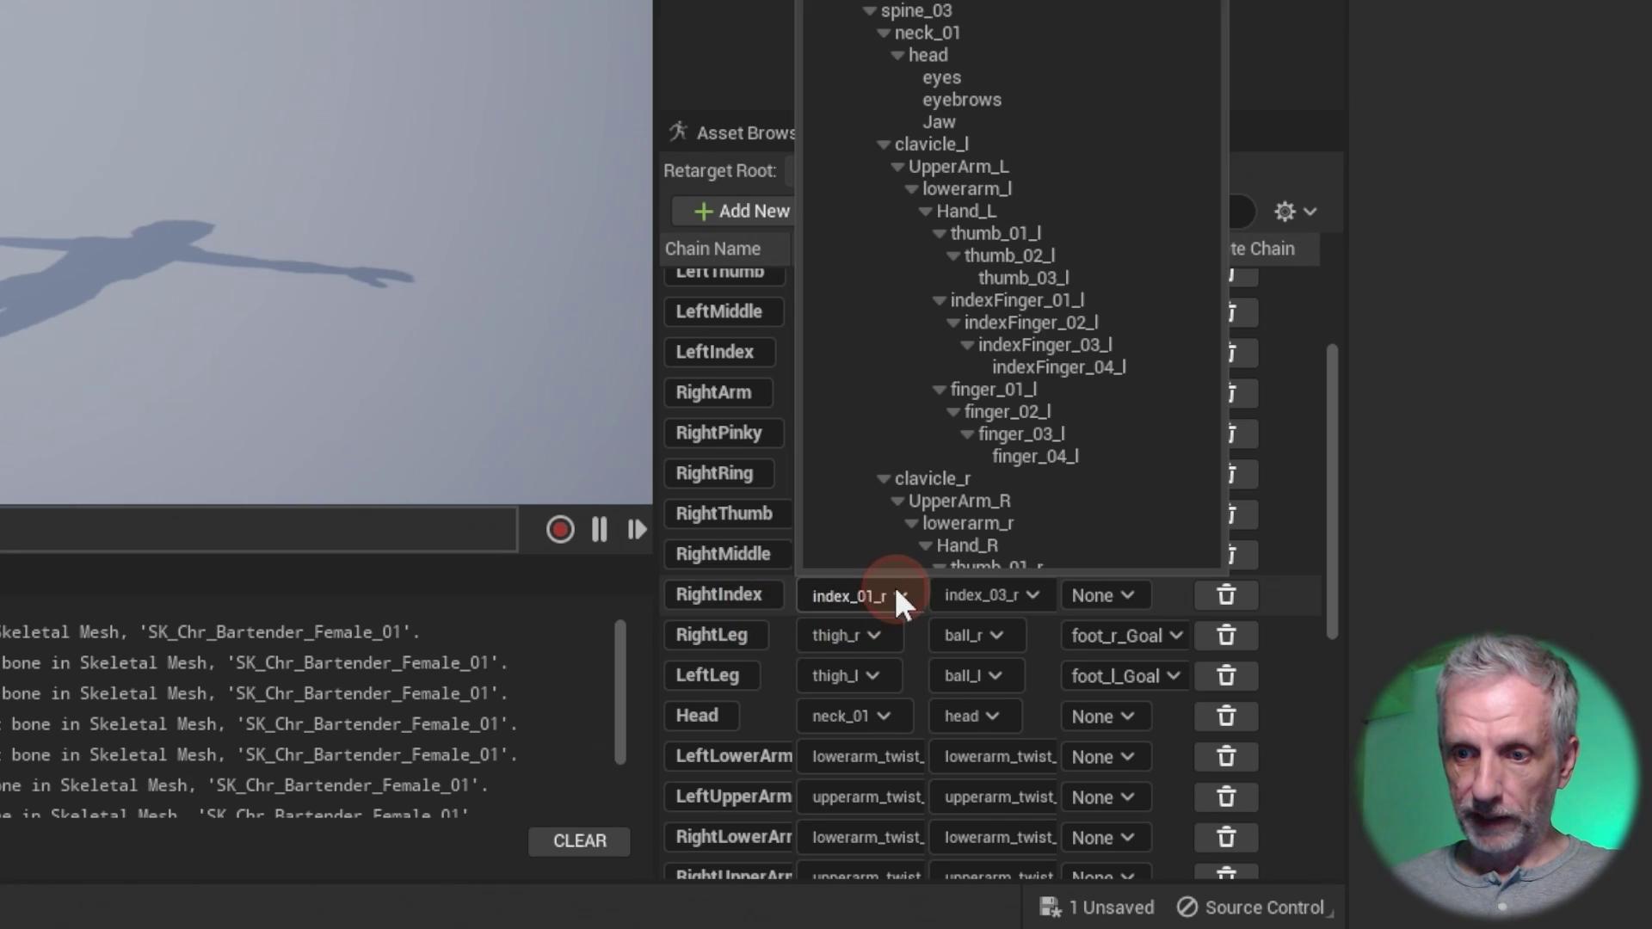
scroll(1123, 339, down, 5)
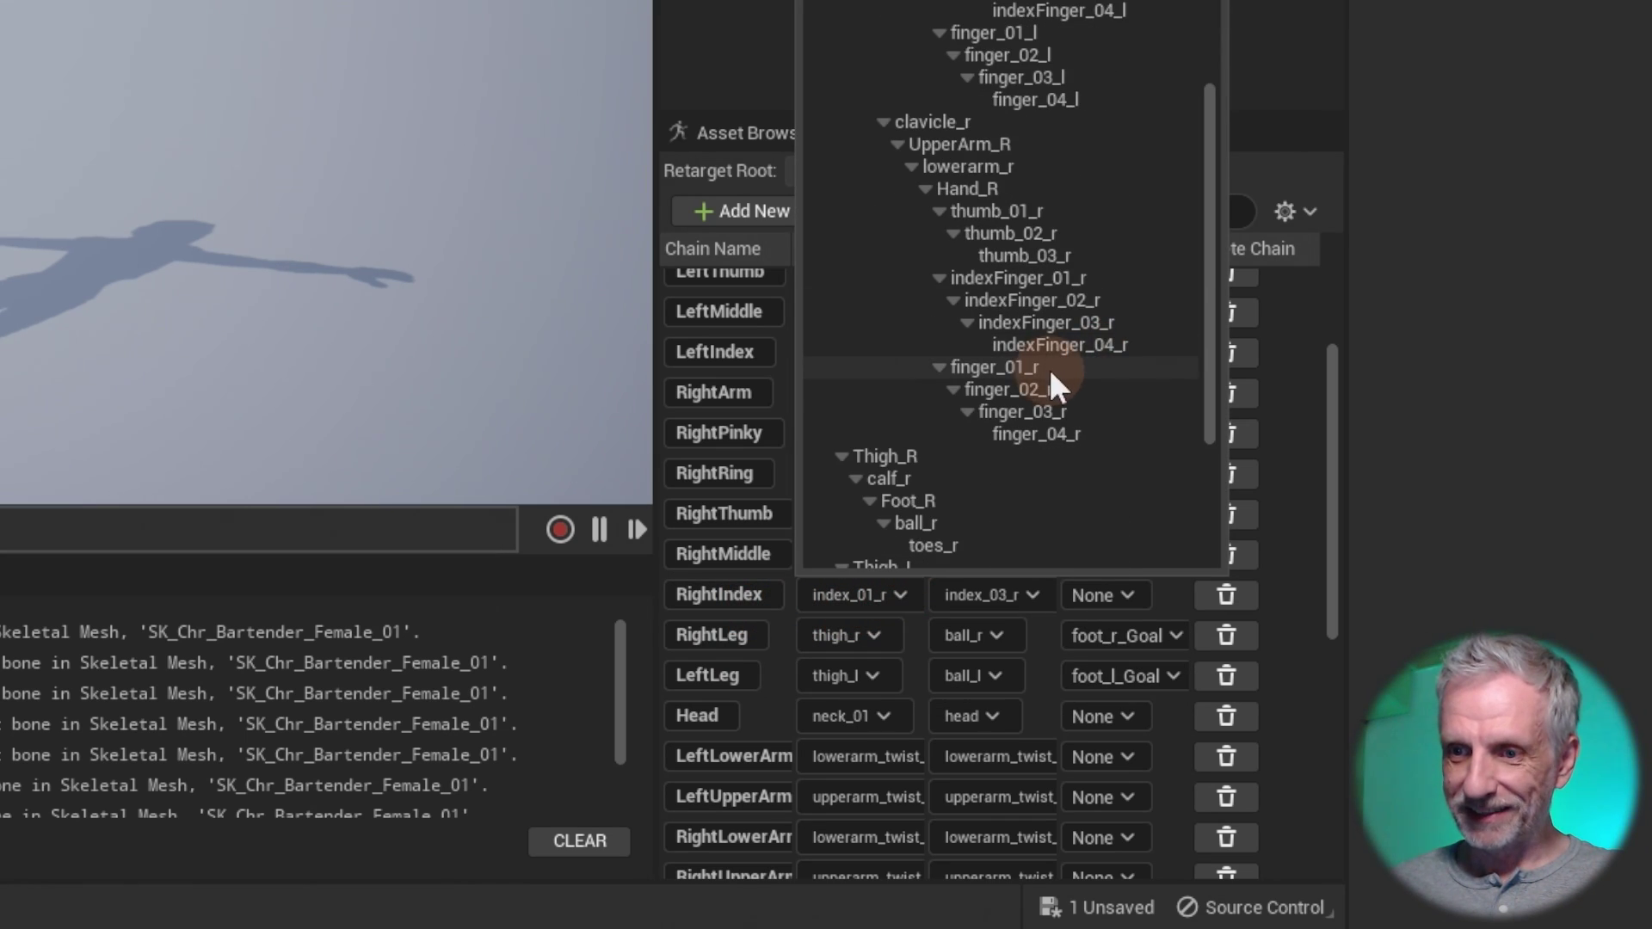
click(1065, 283)
click(1040, 592)
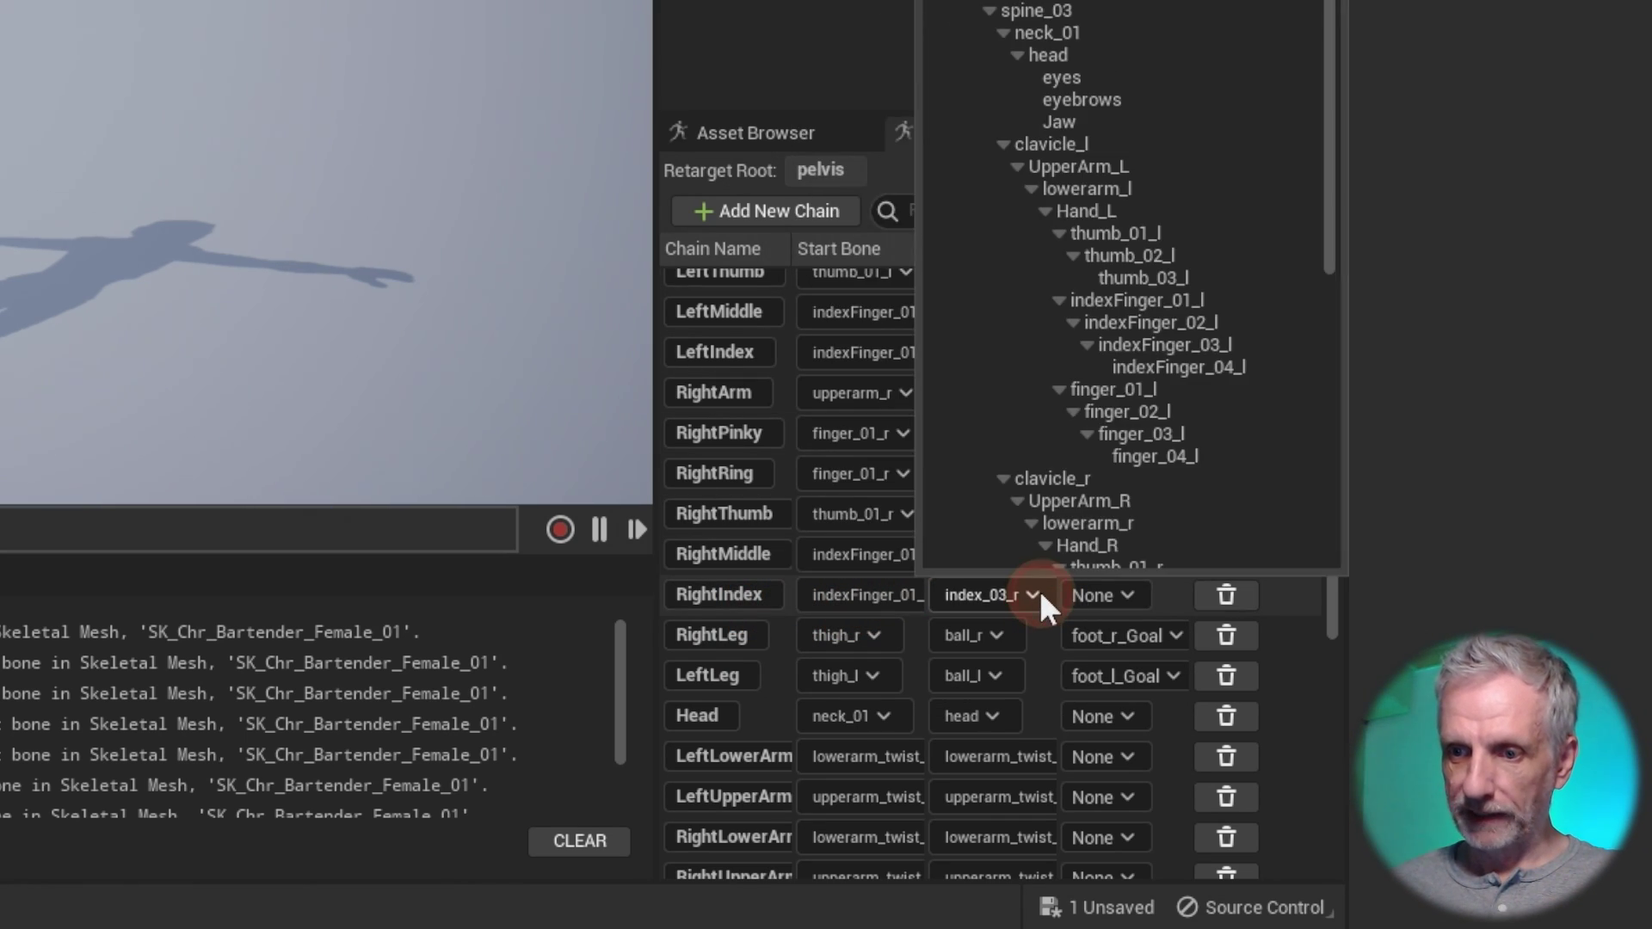
scroll(1149, 306, down, 8)
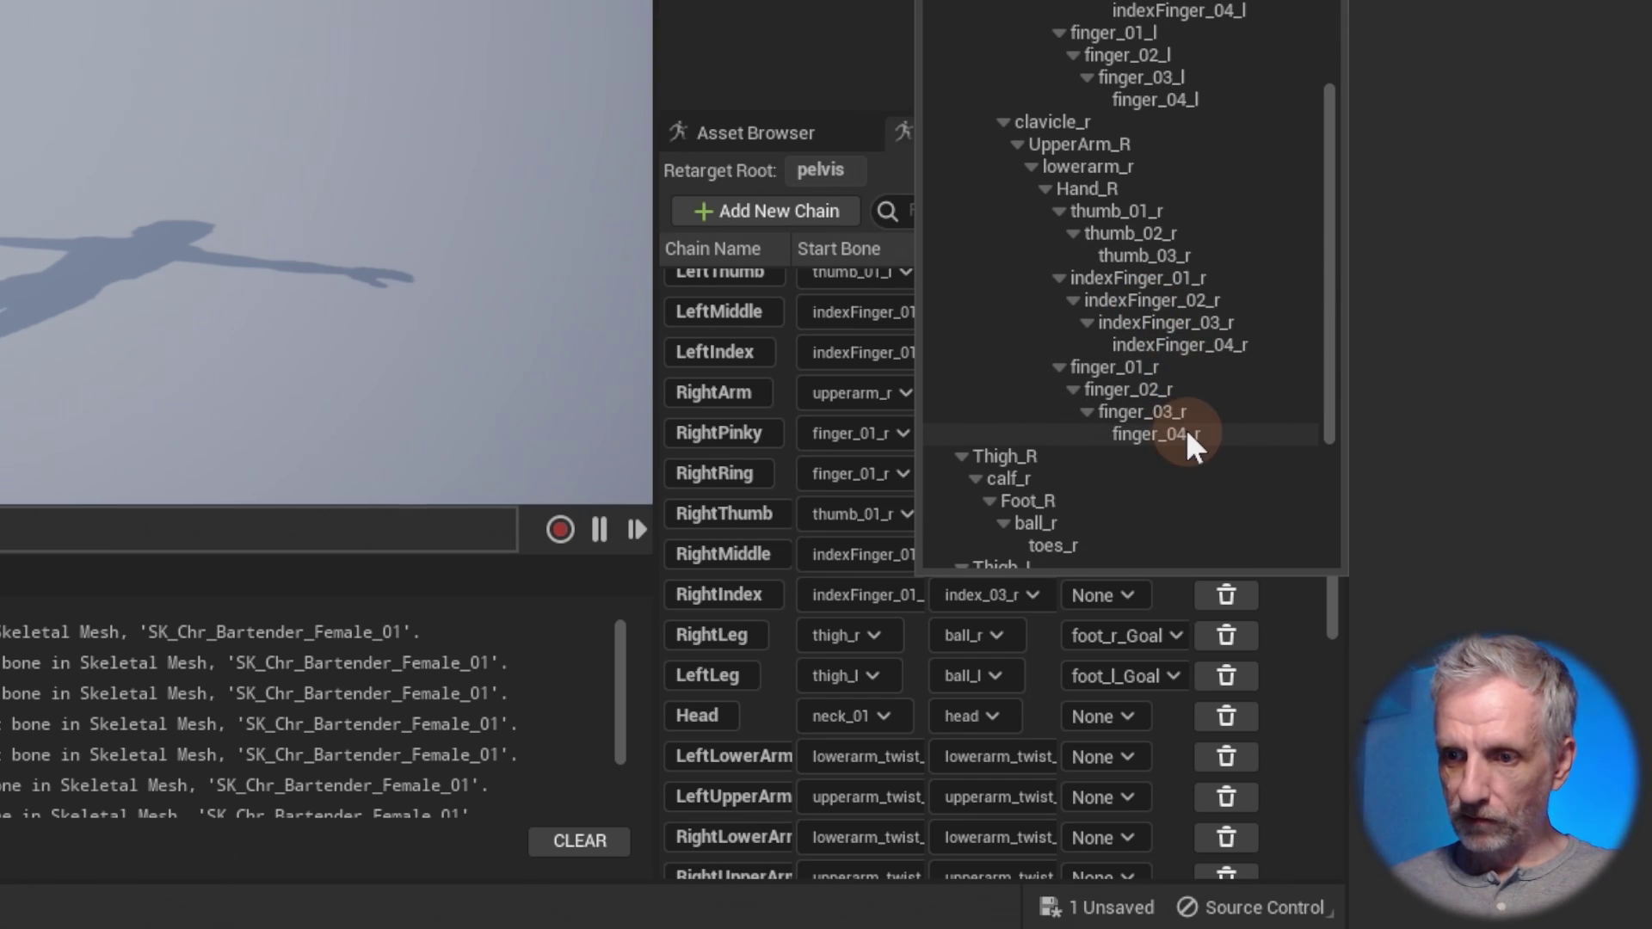
click(1186, 433)
Review the remaining twist, clavicle and IK retarget chains and clear the IK rig's output log.
scroll(929, 688, down, 10)
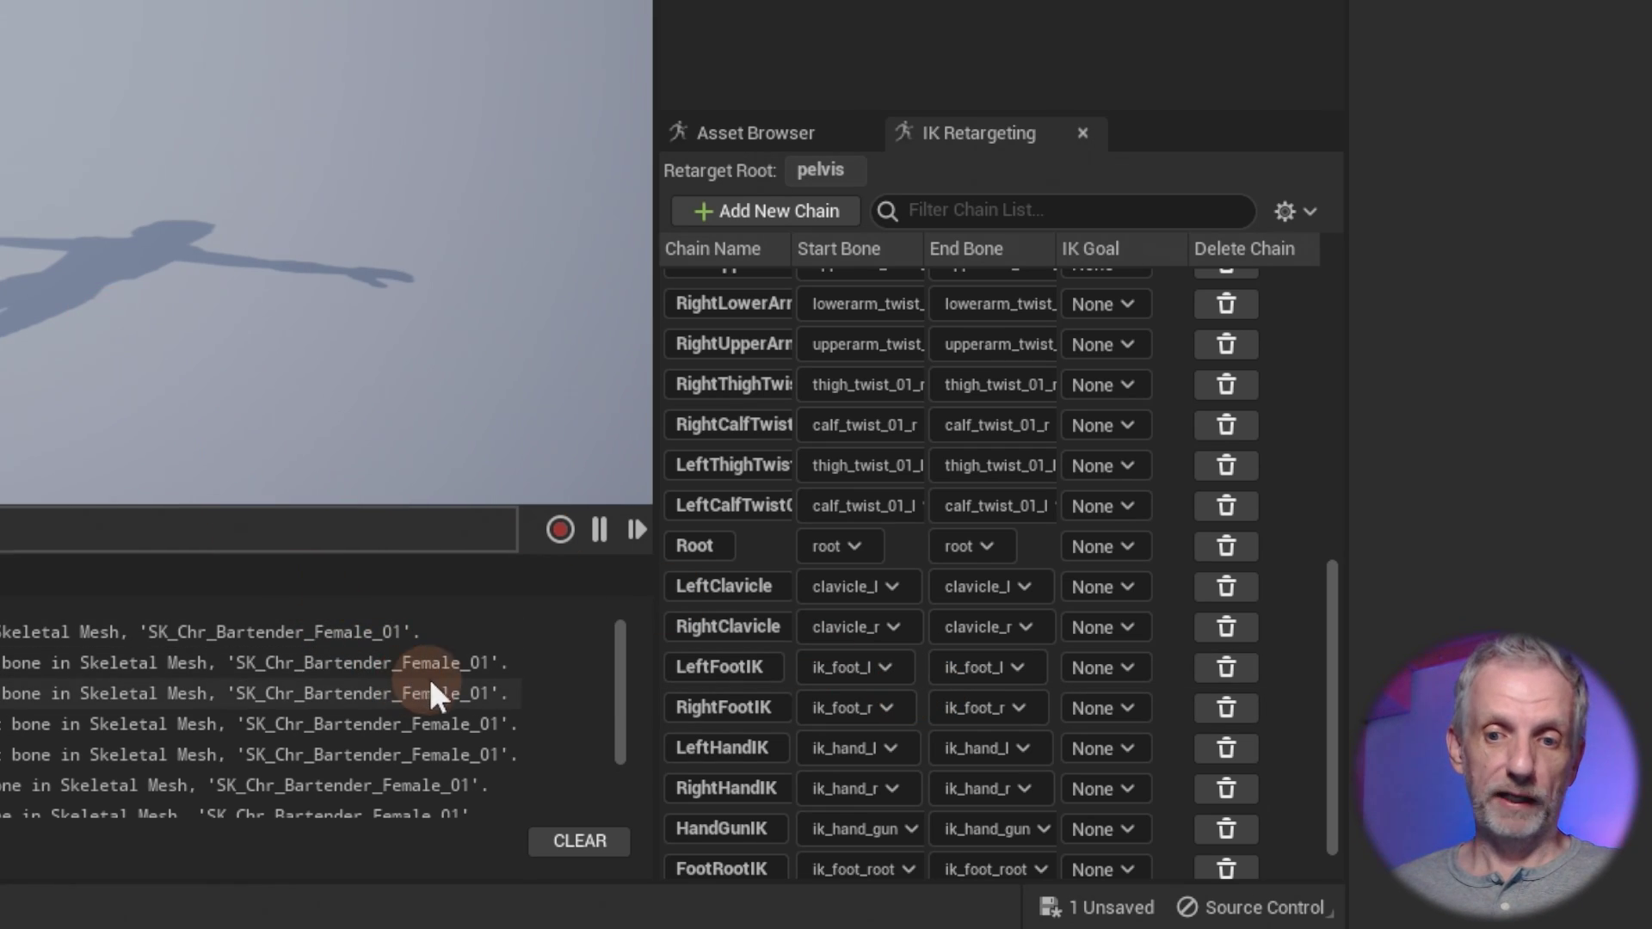
scroll(126, 705, down, 2)
click(112, 641)
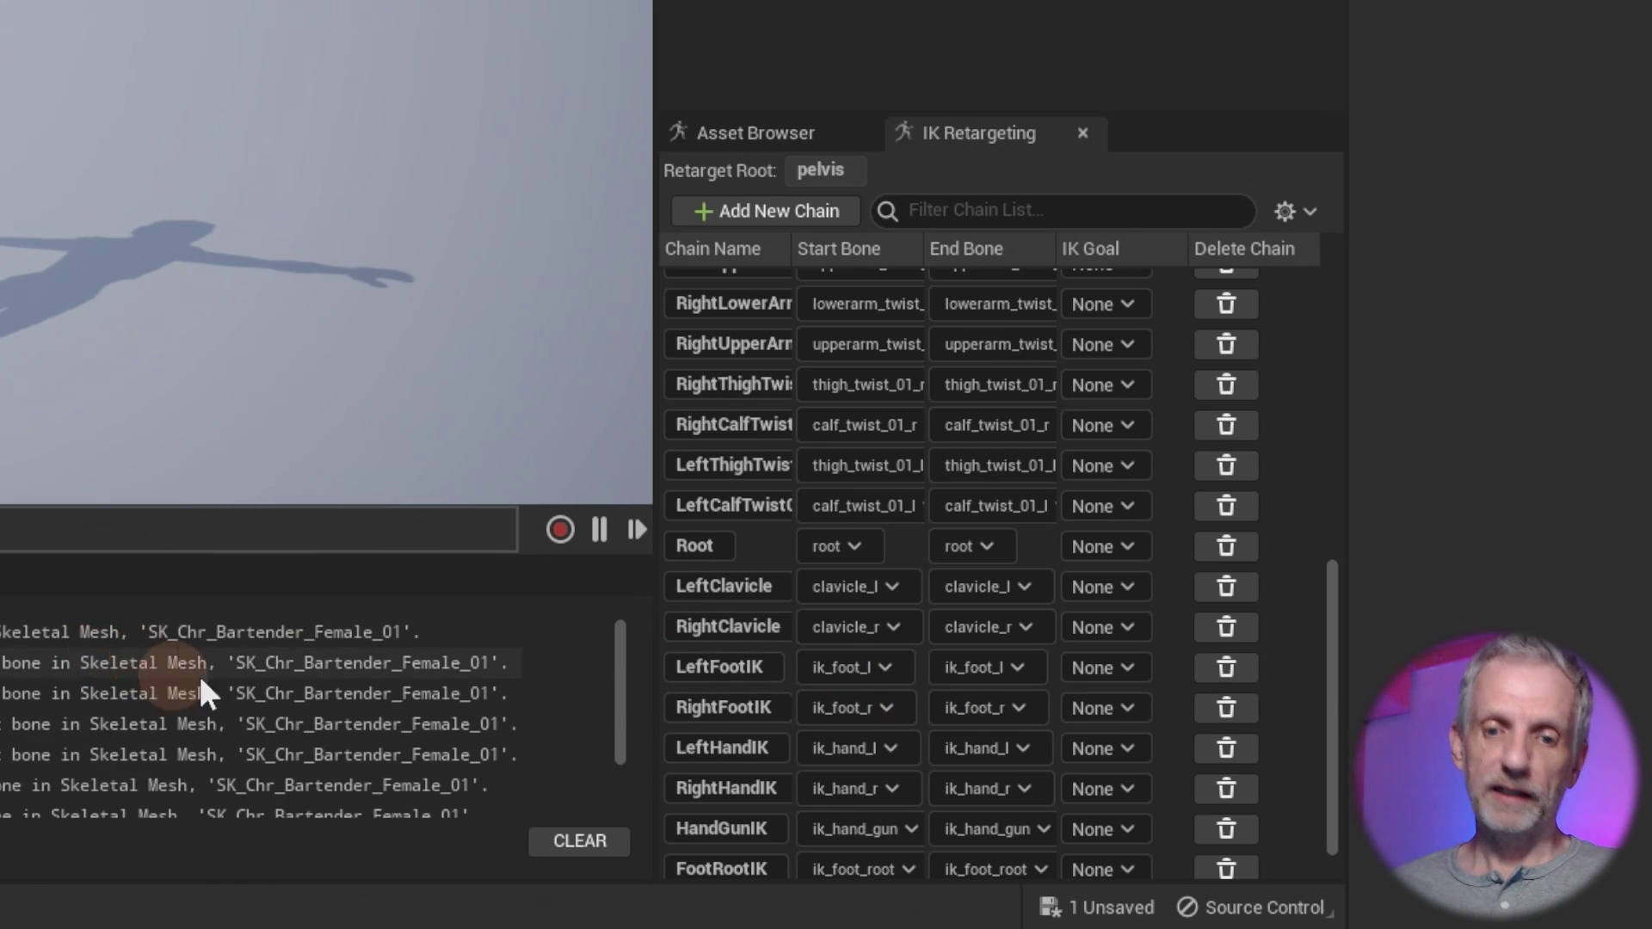
click(581, 843)
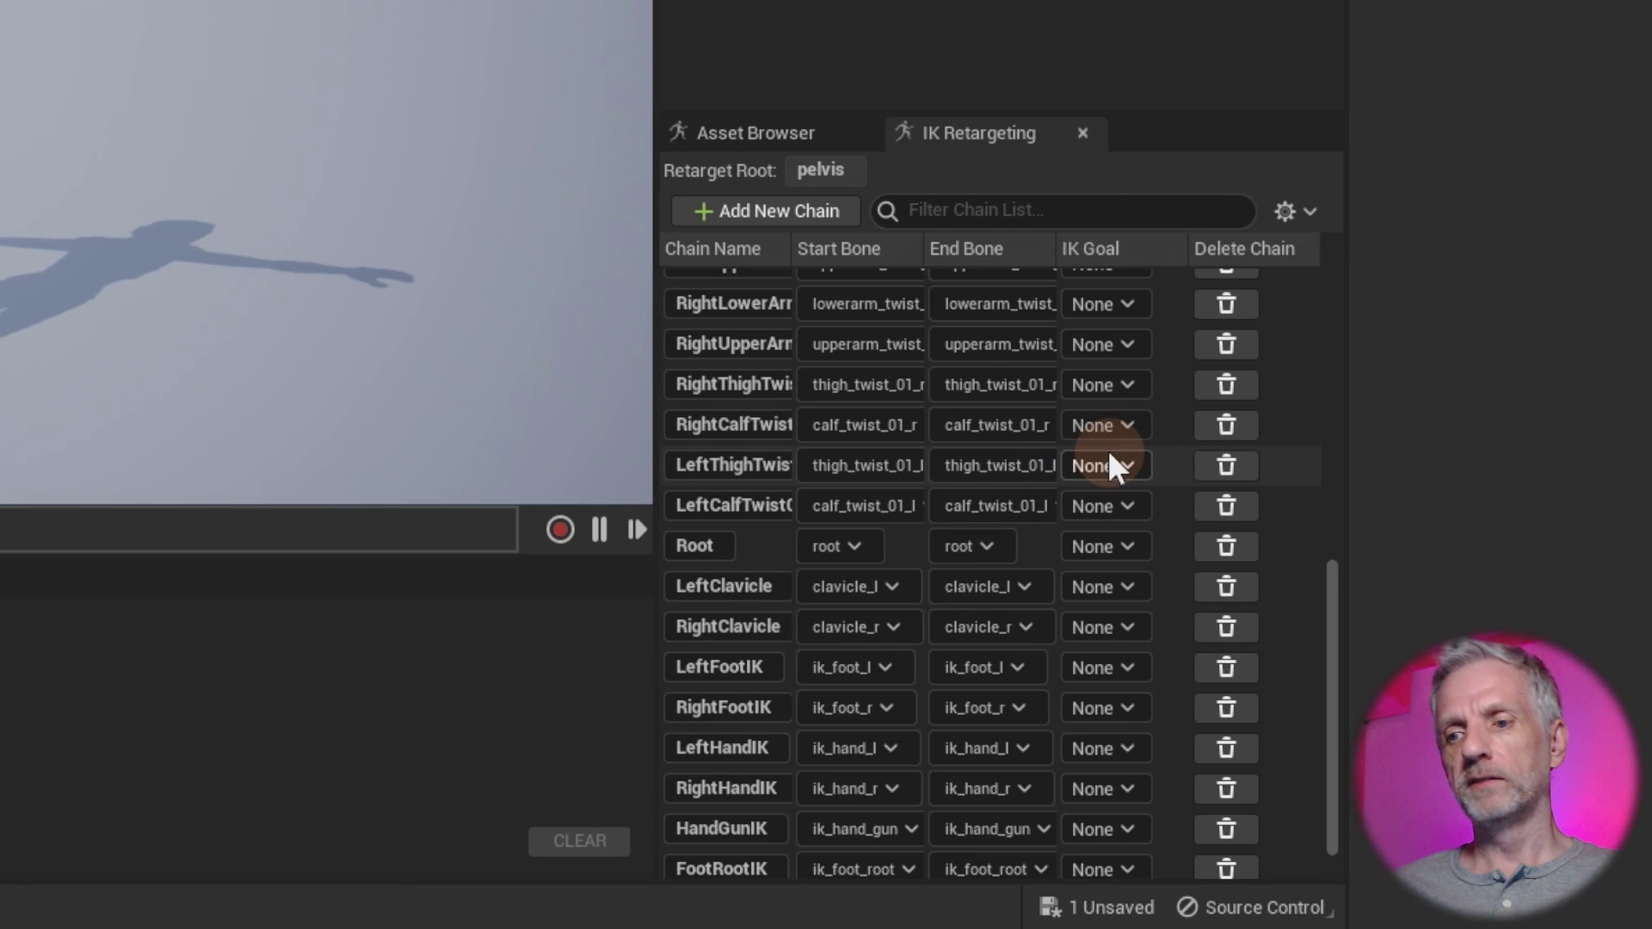
scroll(1109, 465, up, 8)
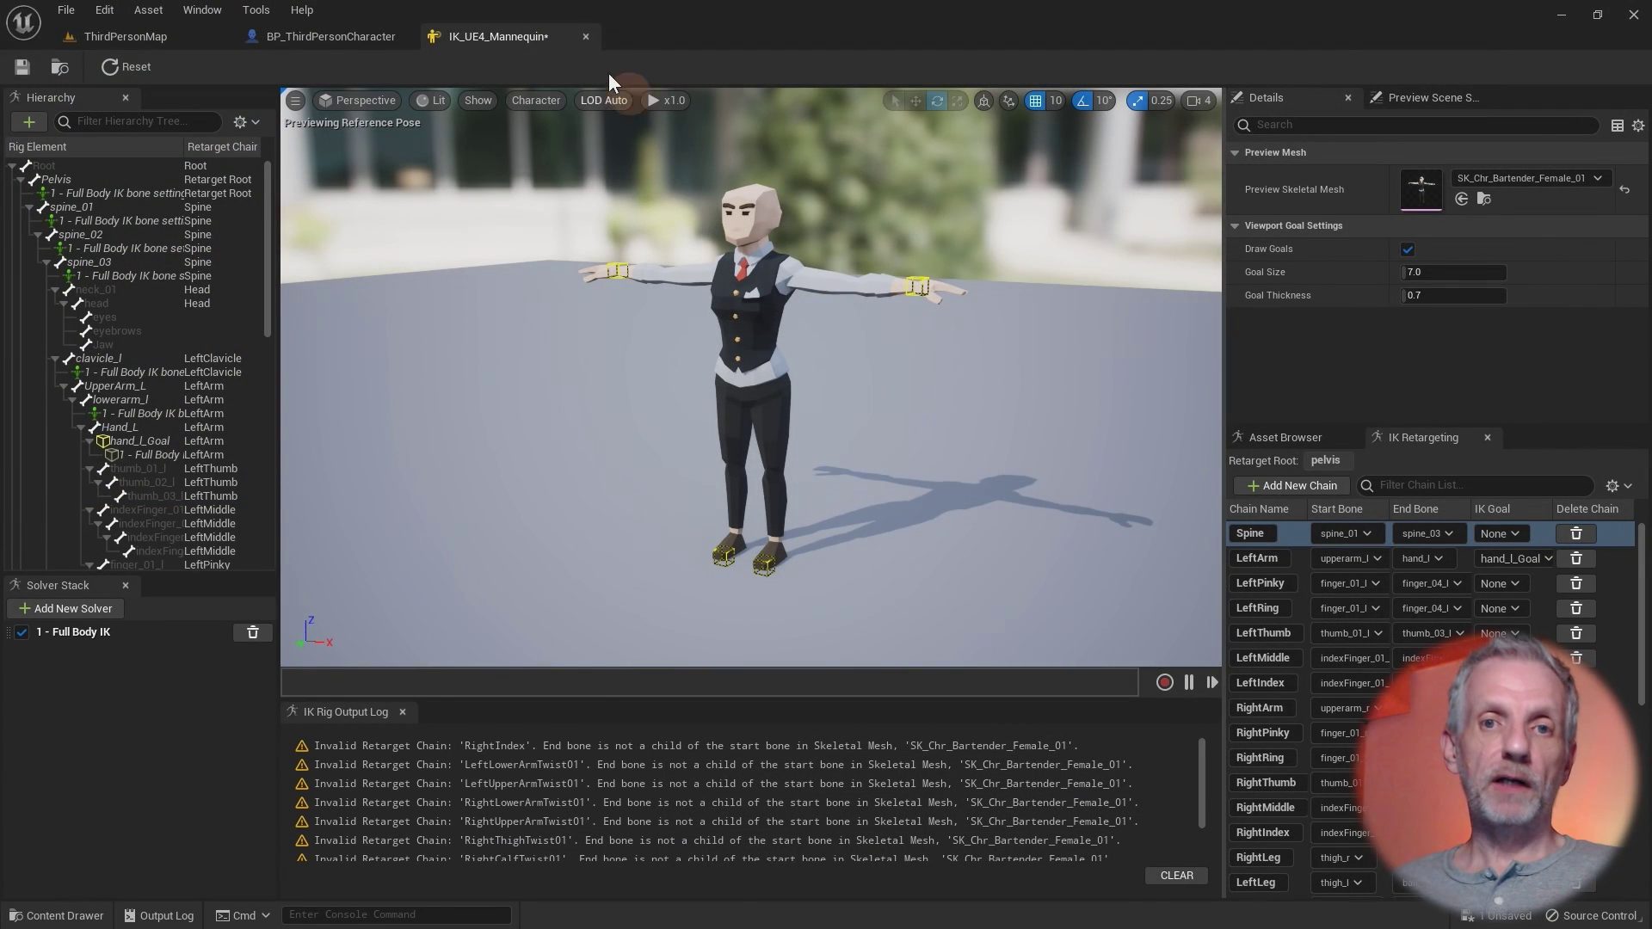
Close the copied IK_UE4_Mannequin rig, rename it IKRig_Synty in the PolygonNightClubs folder and reopen it.
click(586, 37)
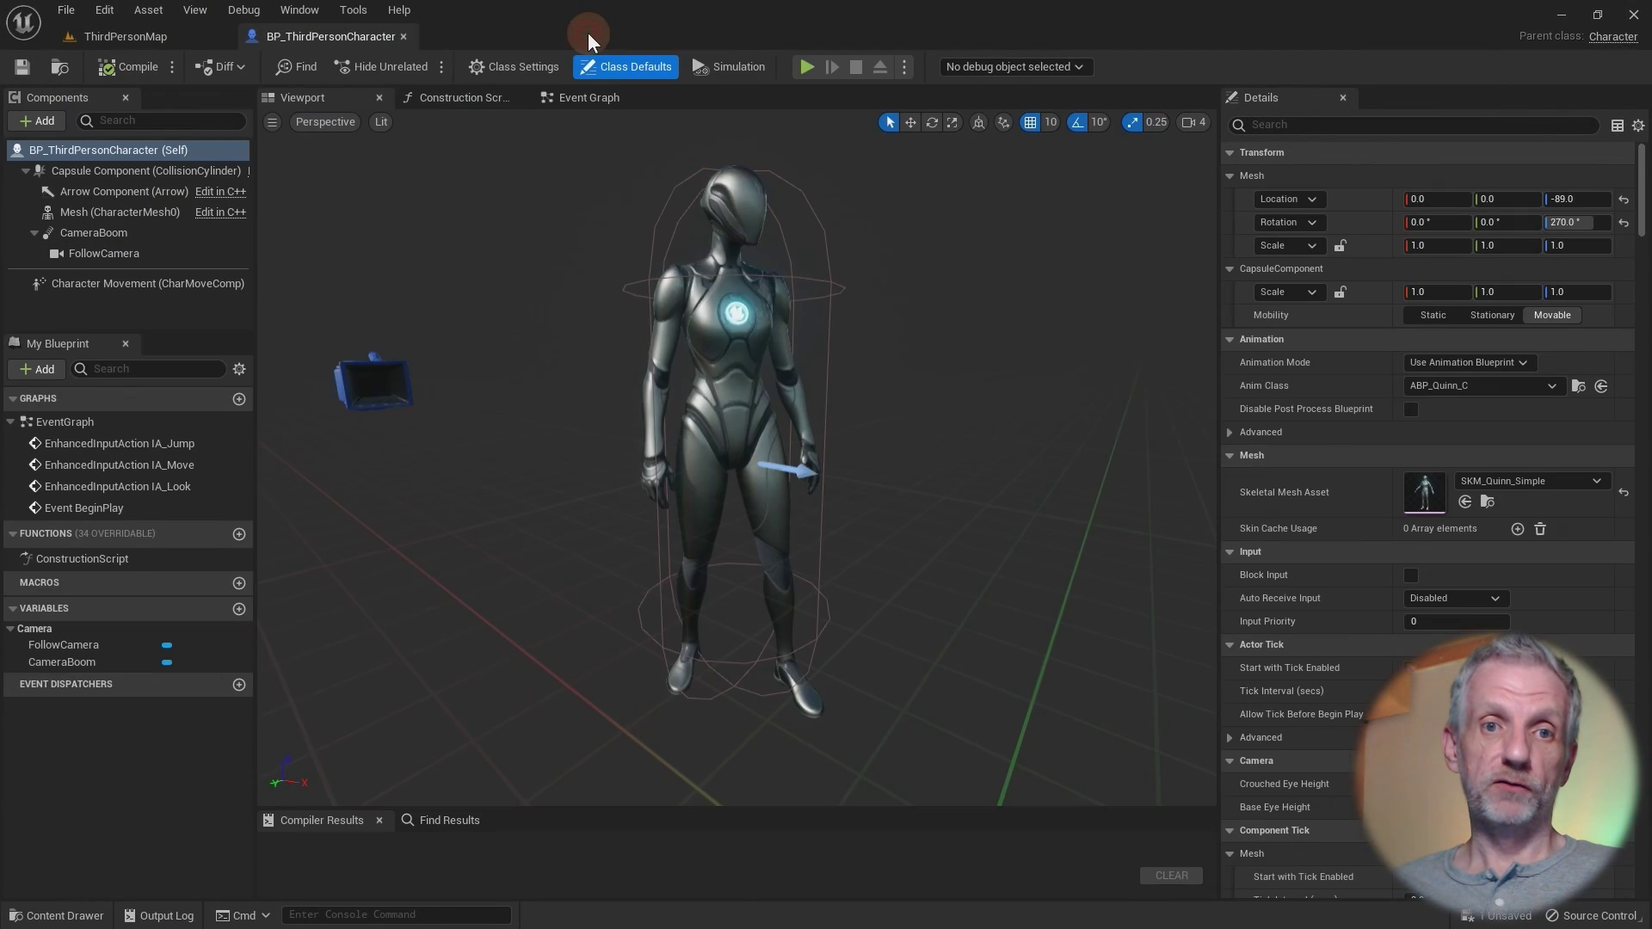
click(168, 40)
click(349, 35)
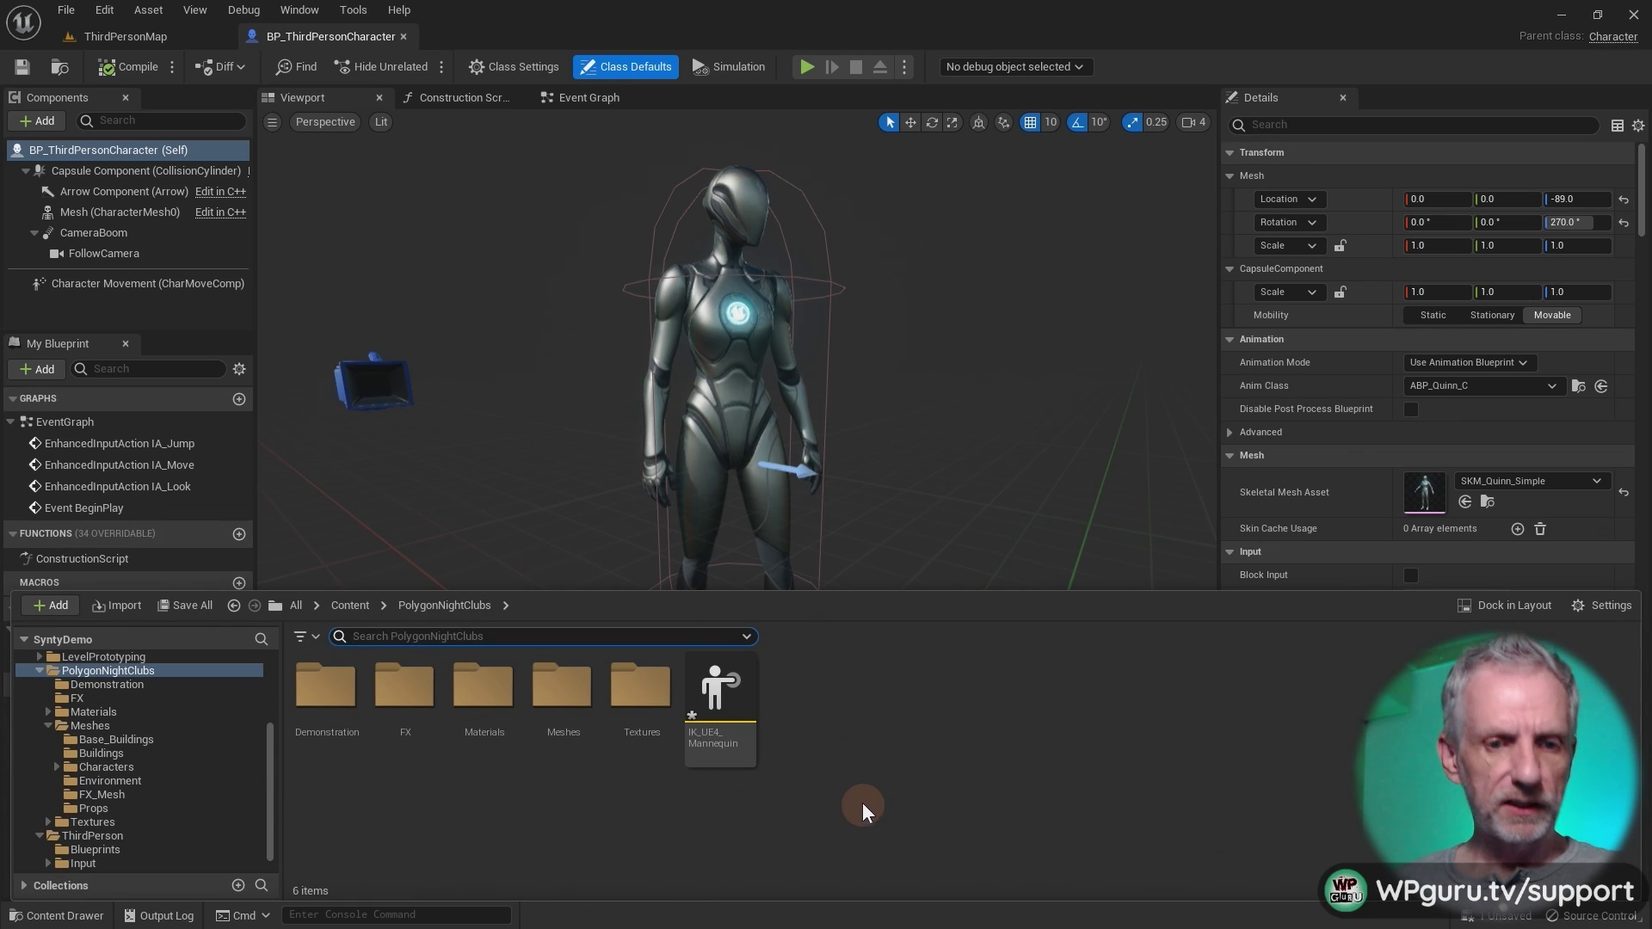
click(744, 704)
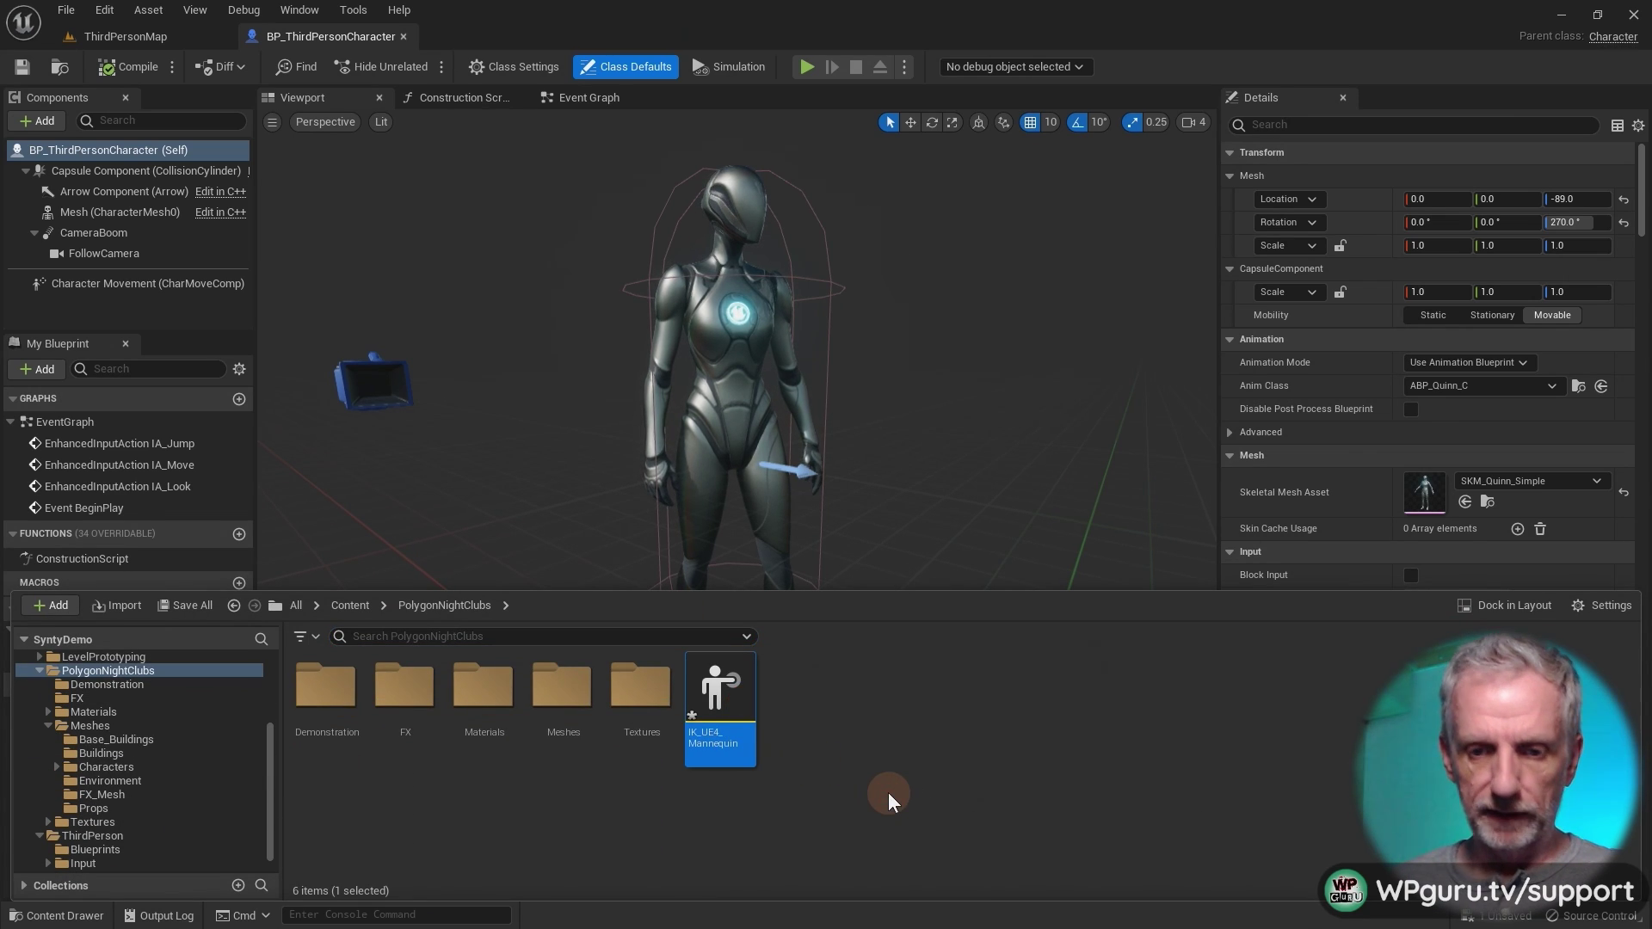
key(F2)
text(IK_Rig_Synty)
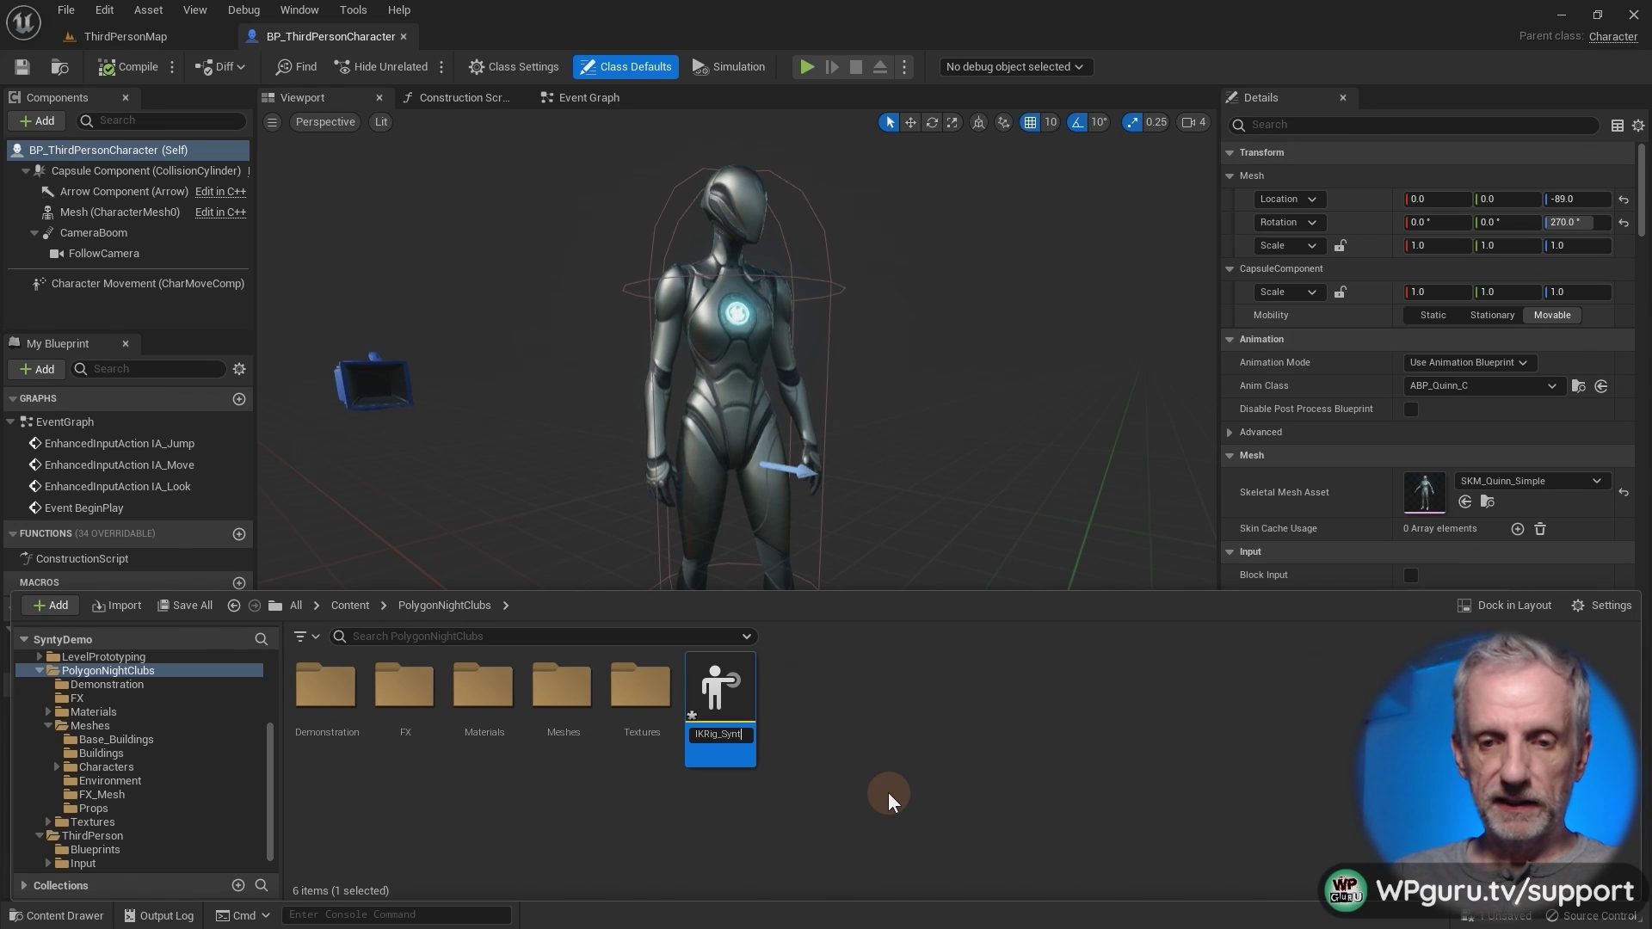
key(Return)
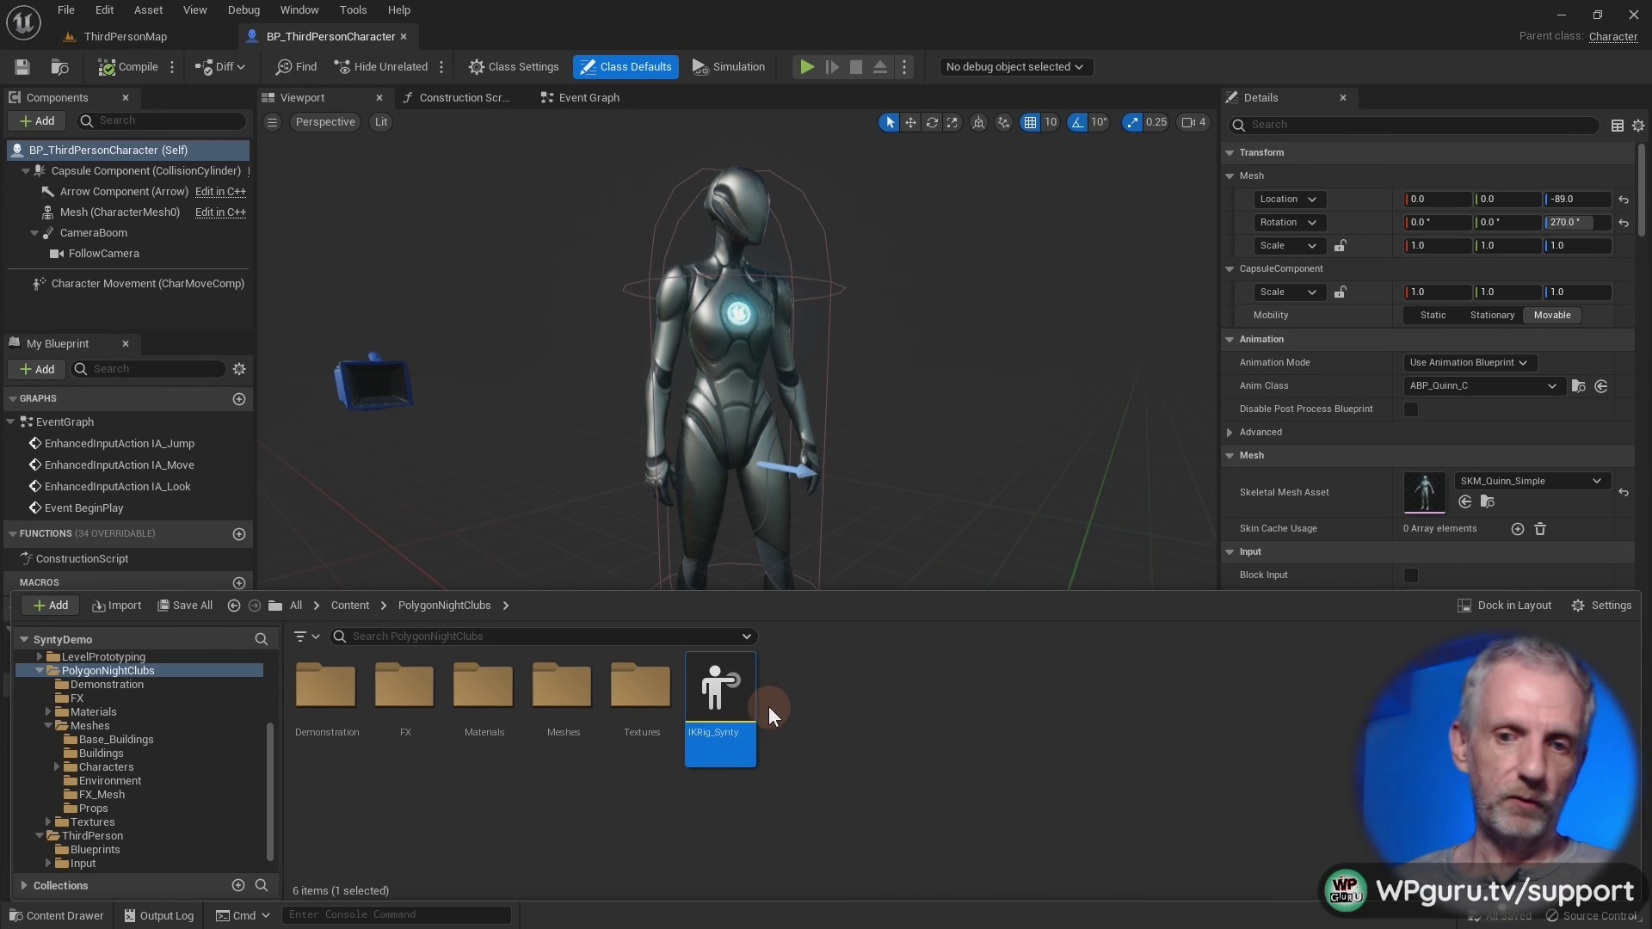
double_click(736, 691)
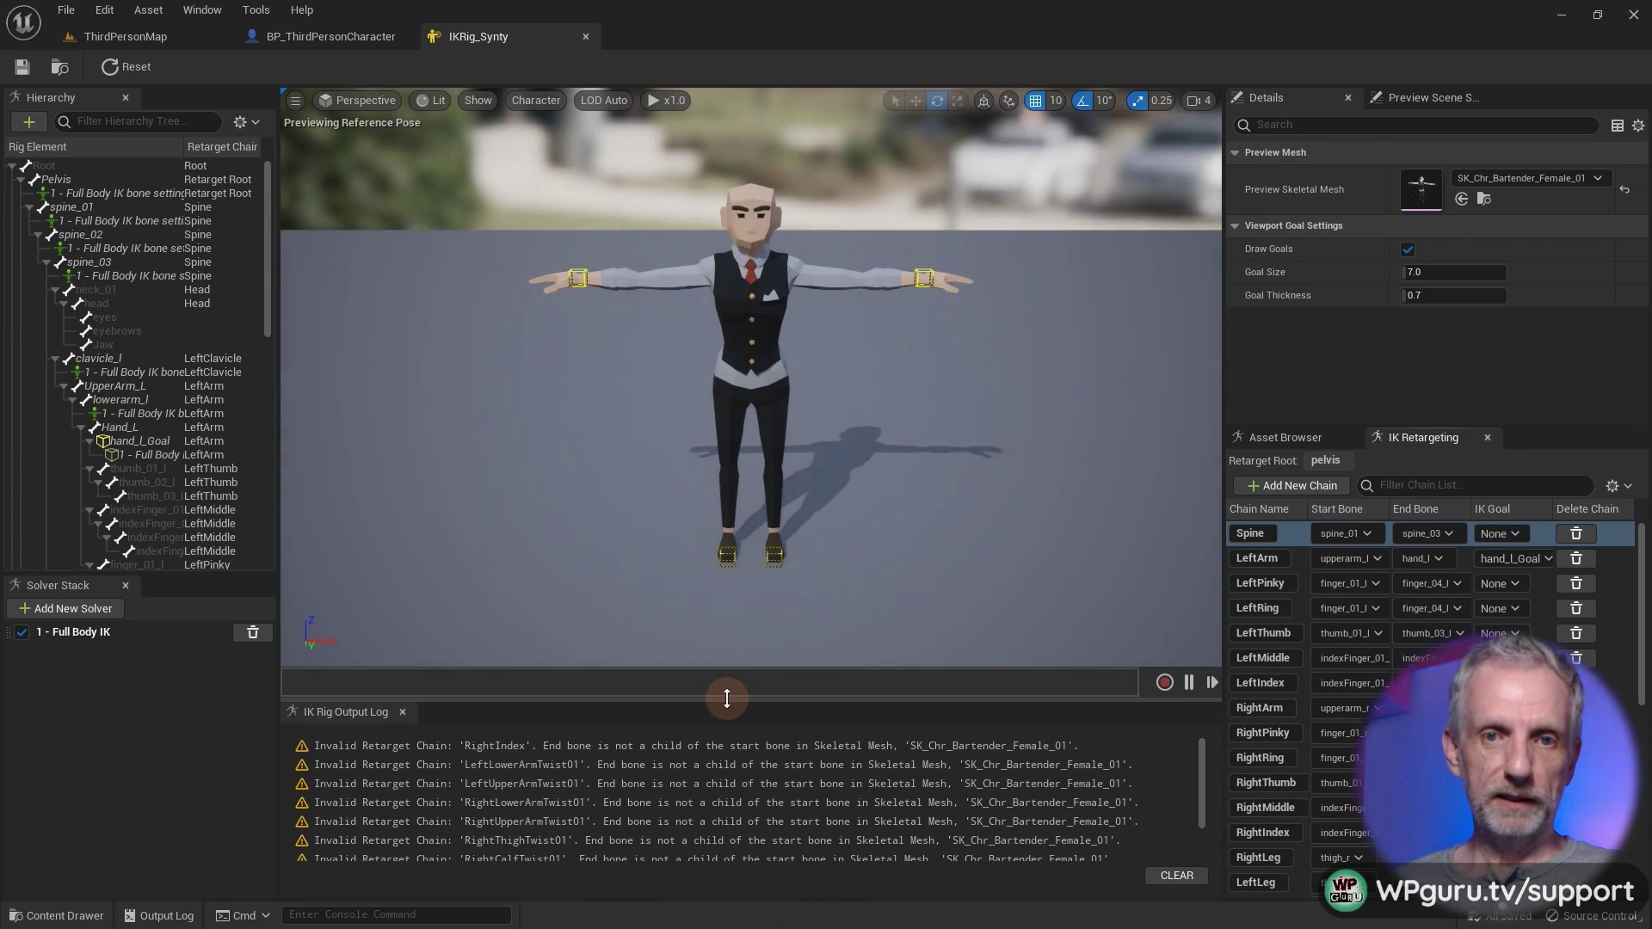
drag(850, 434, 813, 328)
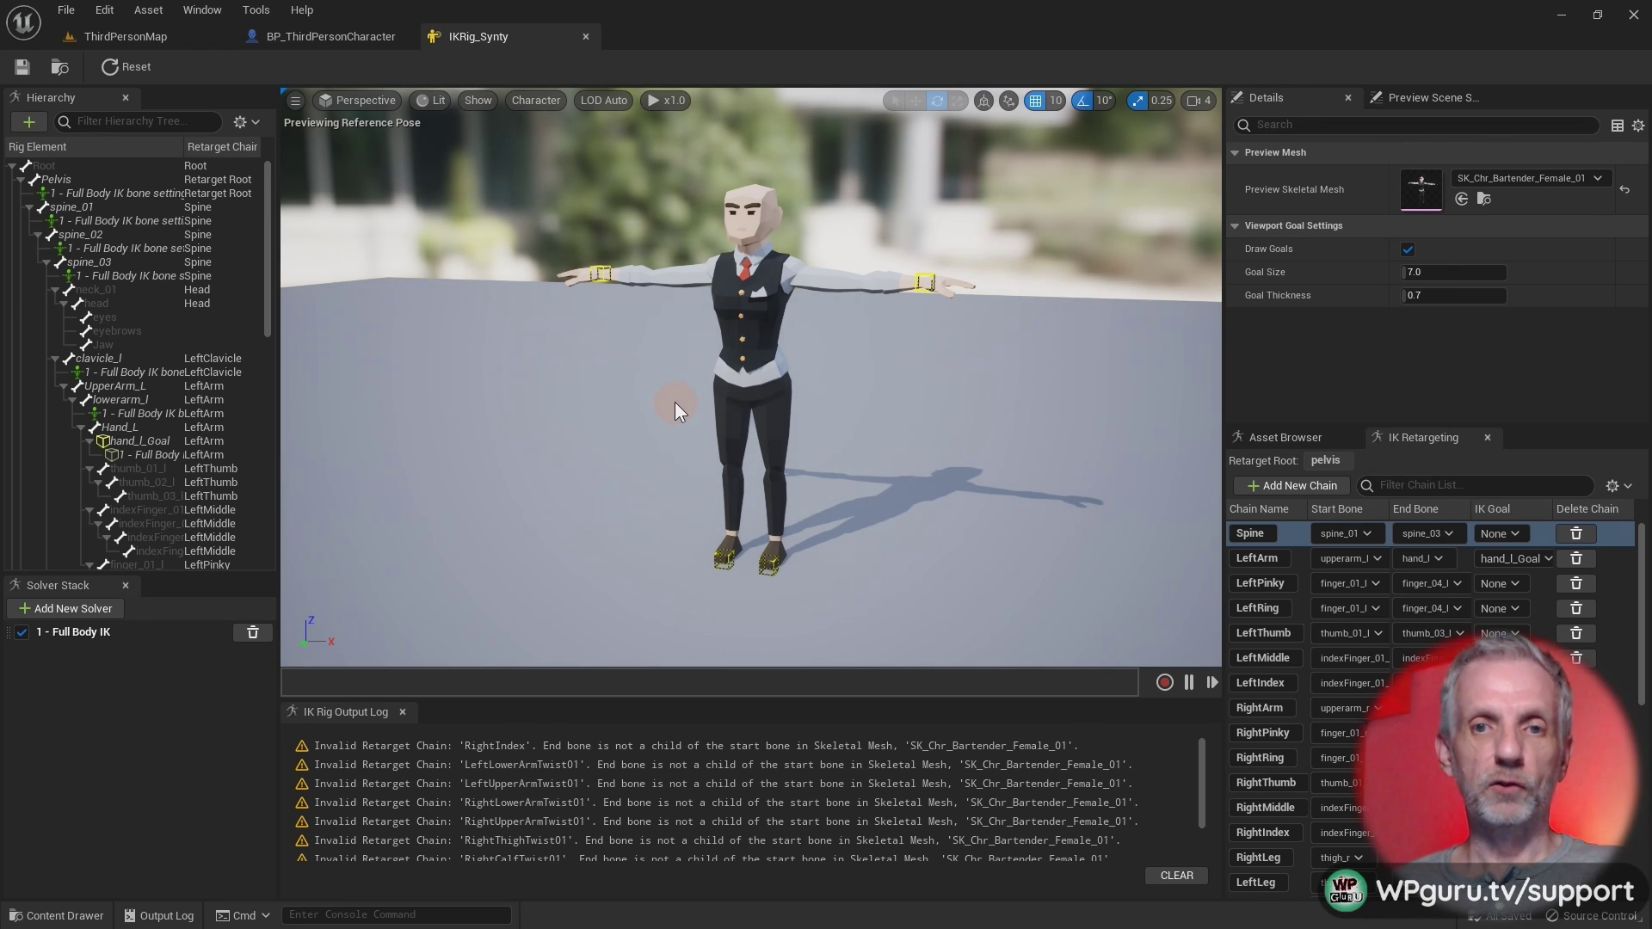
Create an IK Retargeter in PolygonNightClubs with IK_Mannequin as its source rig and name it IKRetarget_Synty.
key(ctrl+space)
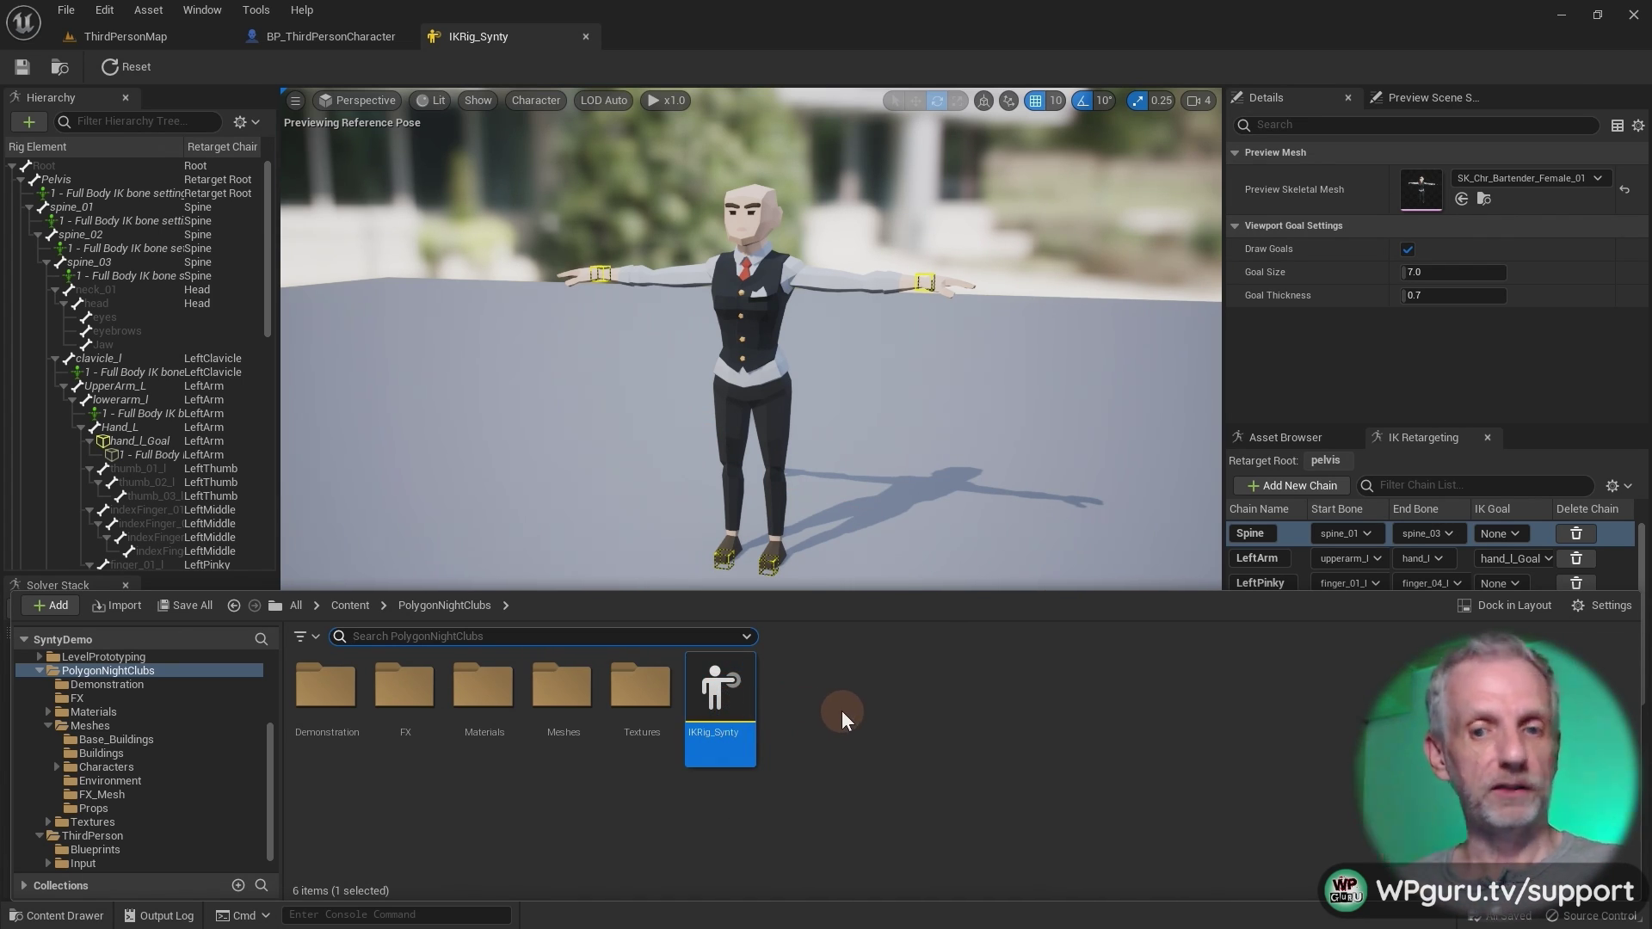
right_click(841, 710)
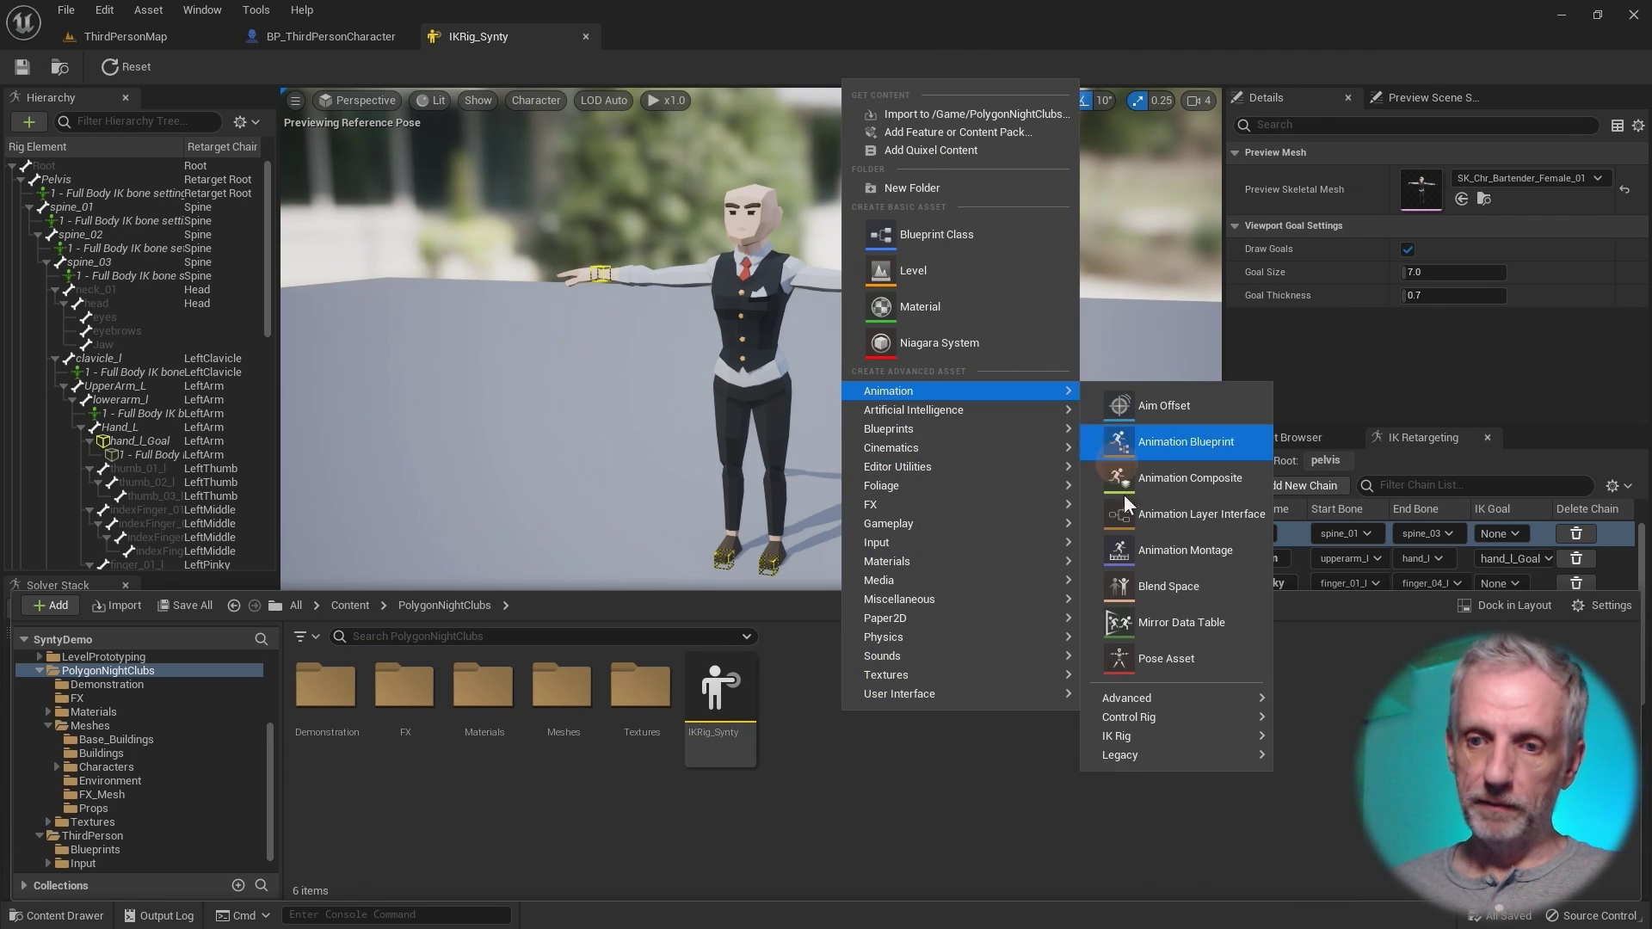
mouse_move(1175, 736)
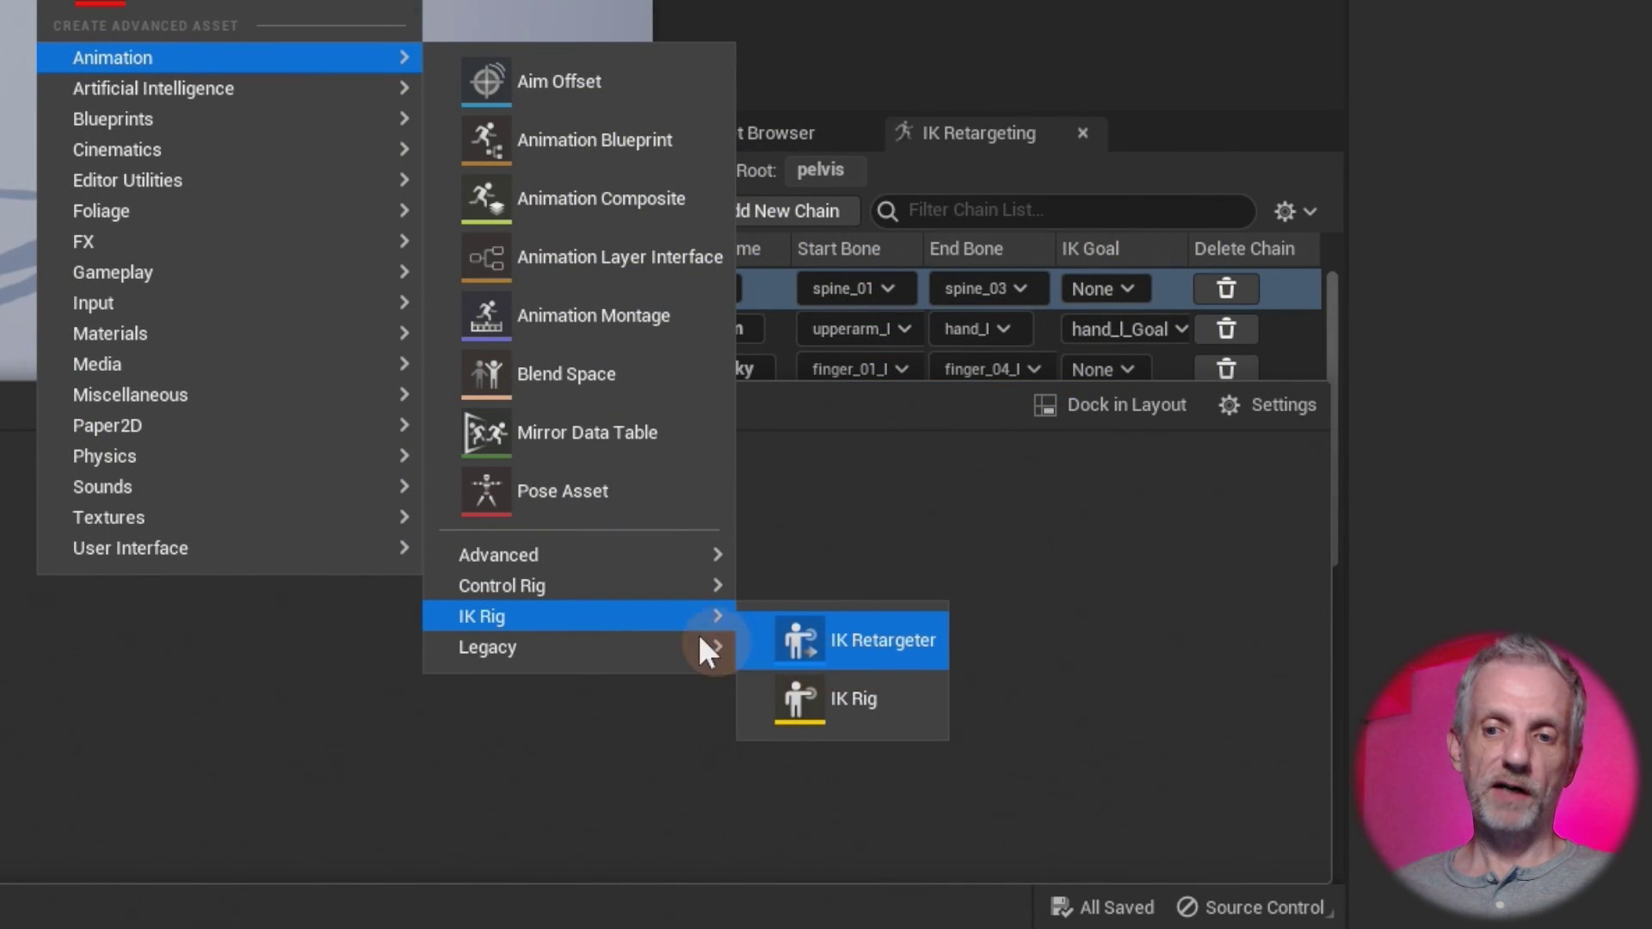
click(917, 652)
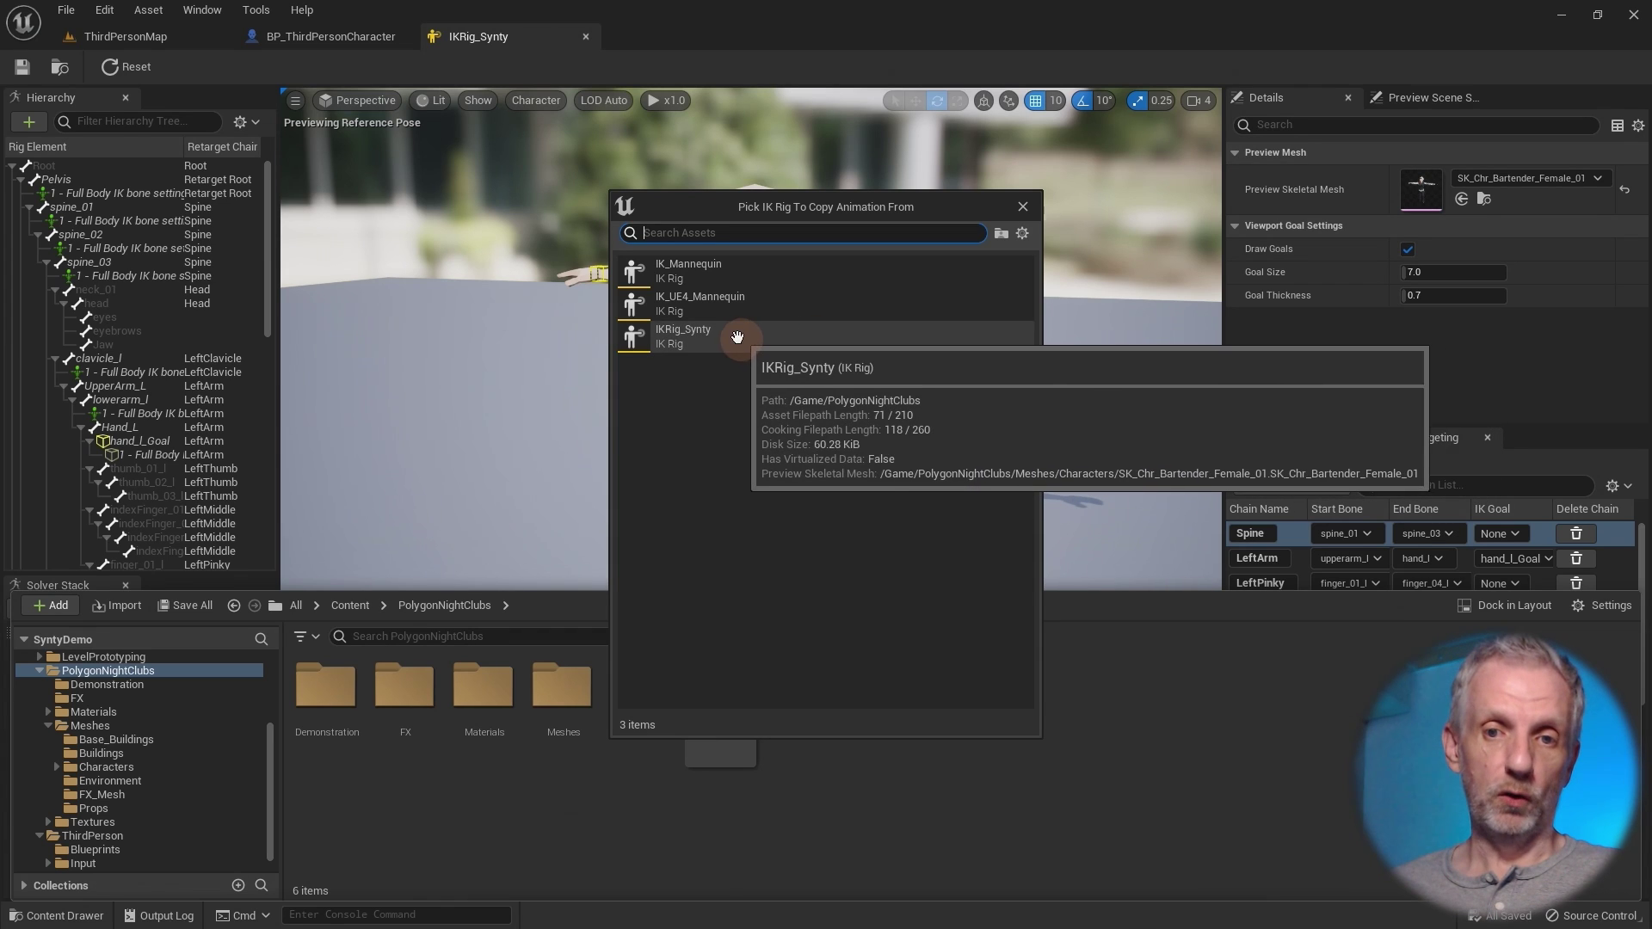
click(734, 270)
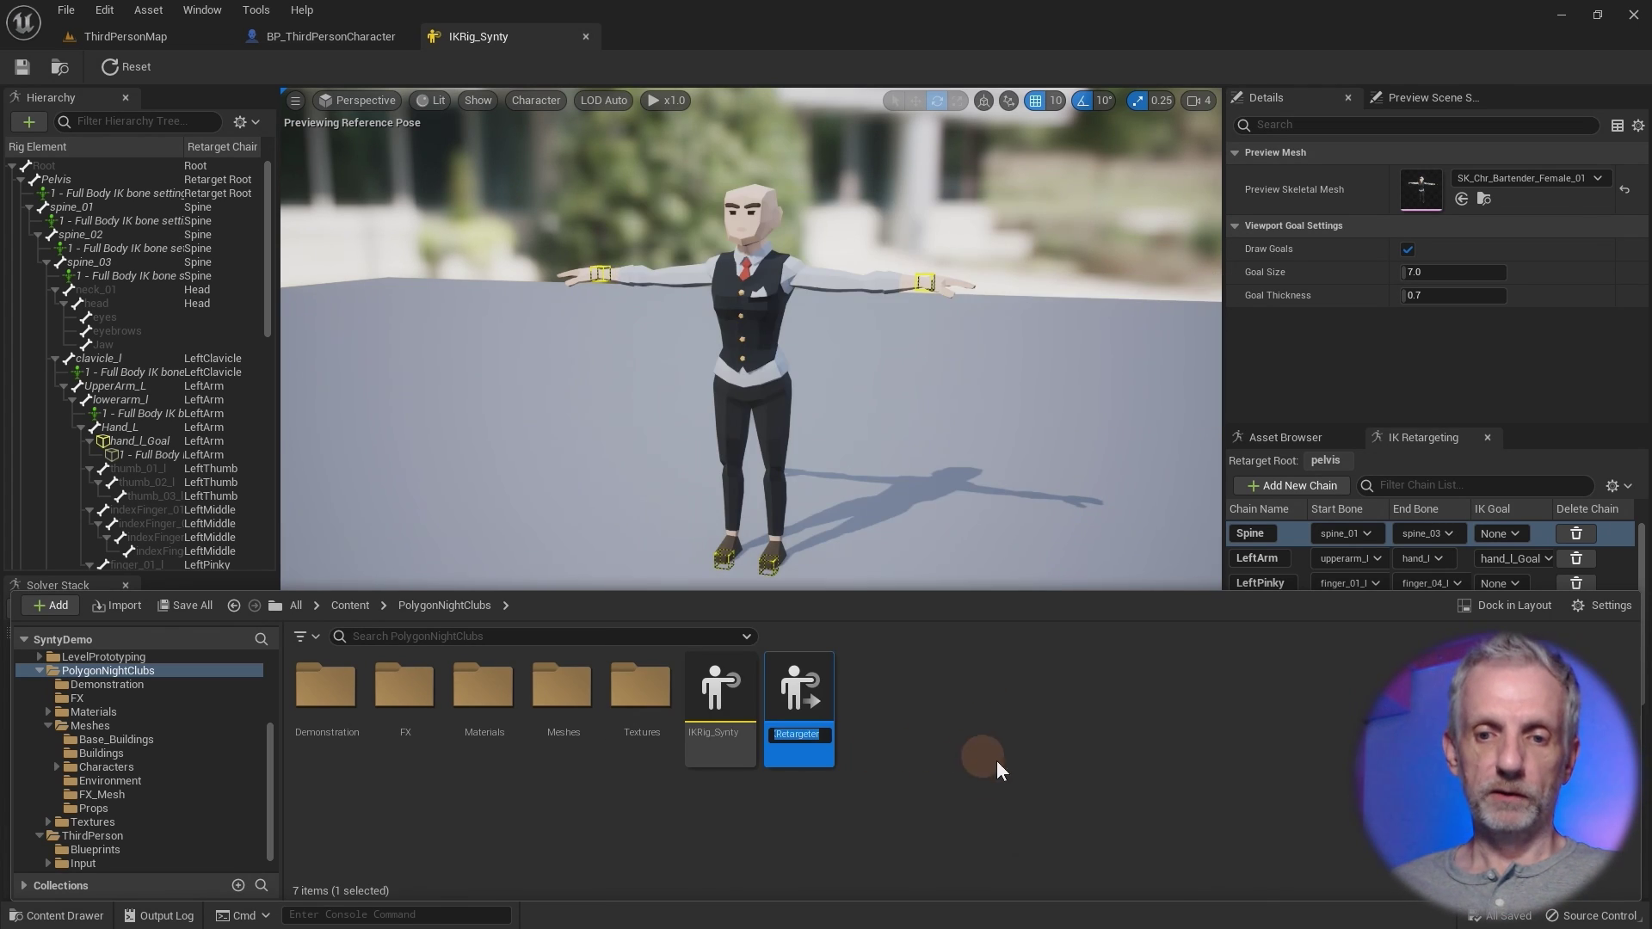
text(IKRe)
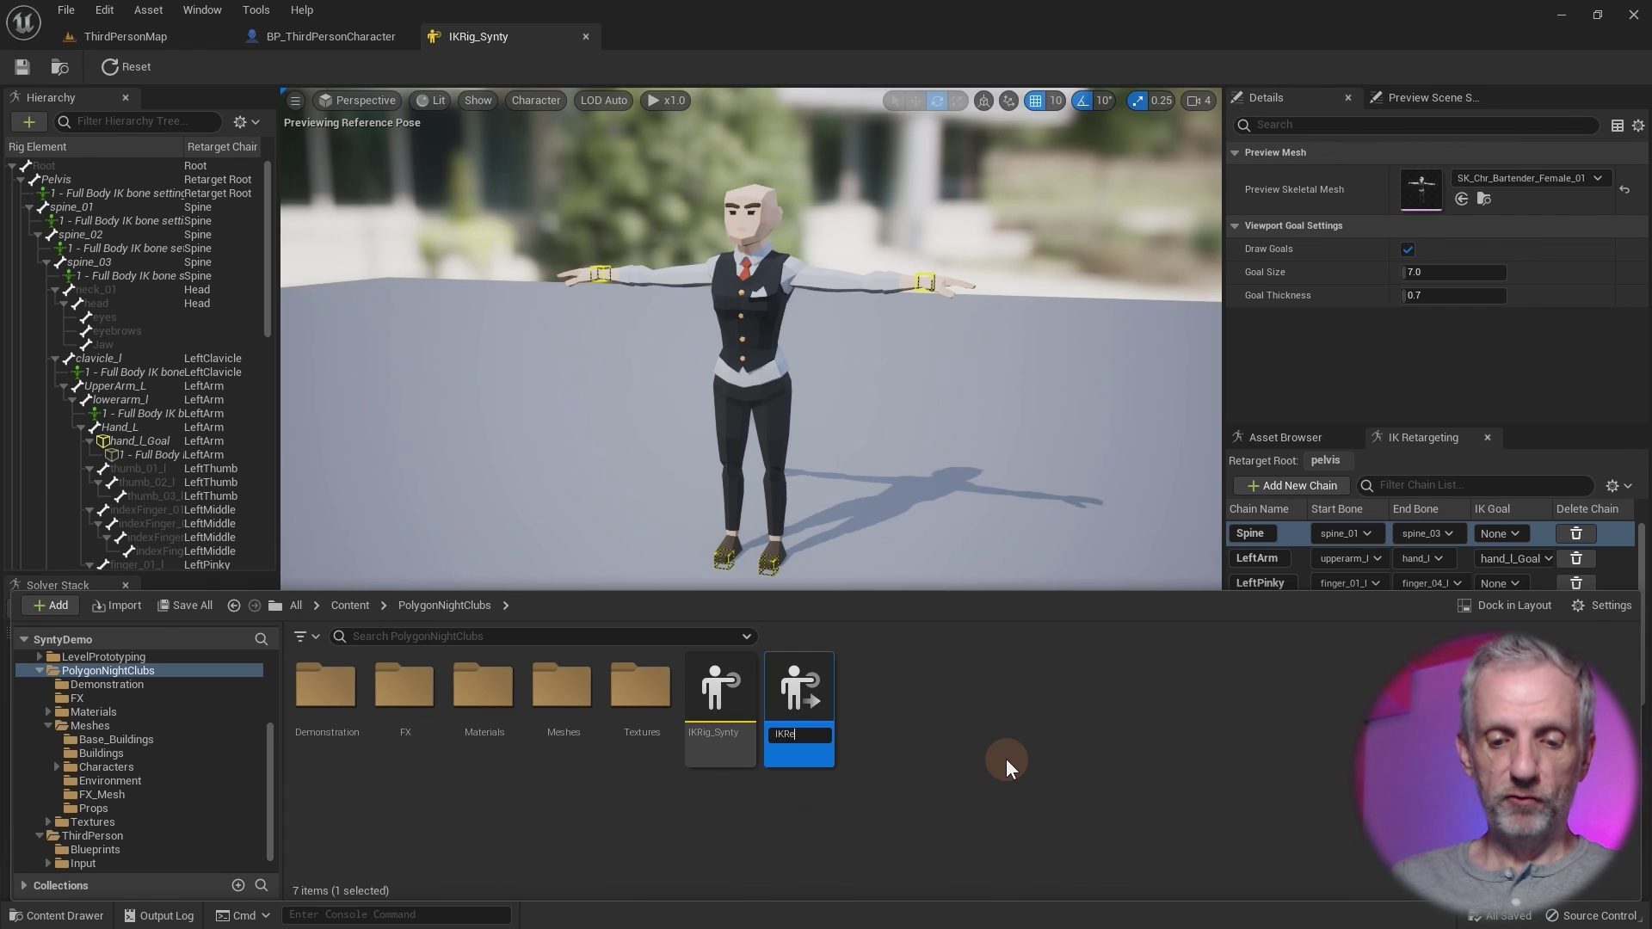
text(target_Synty)
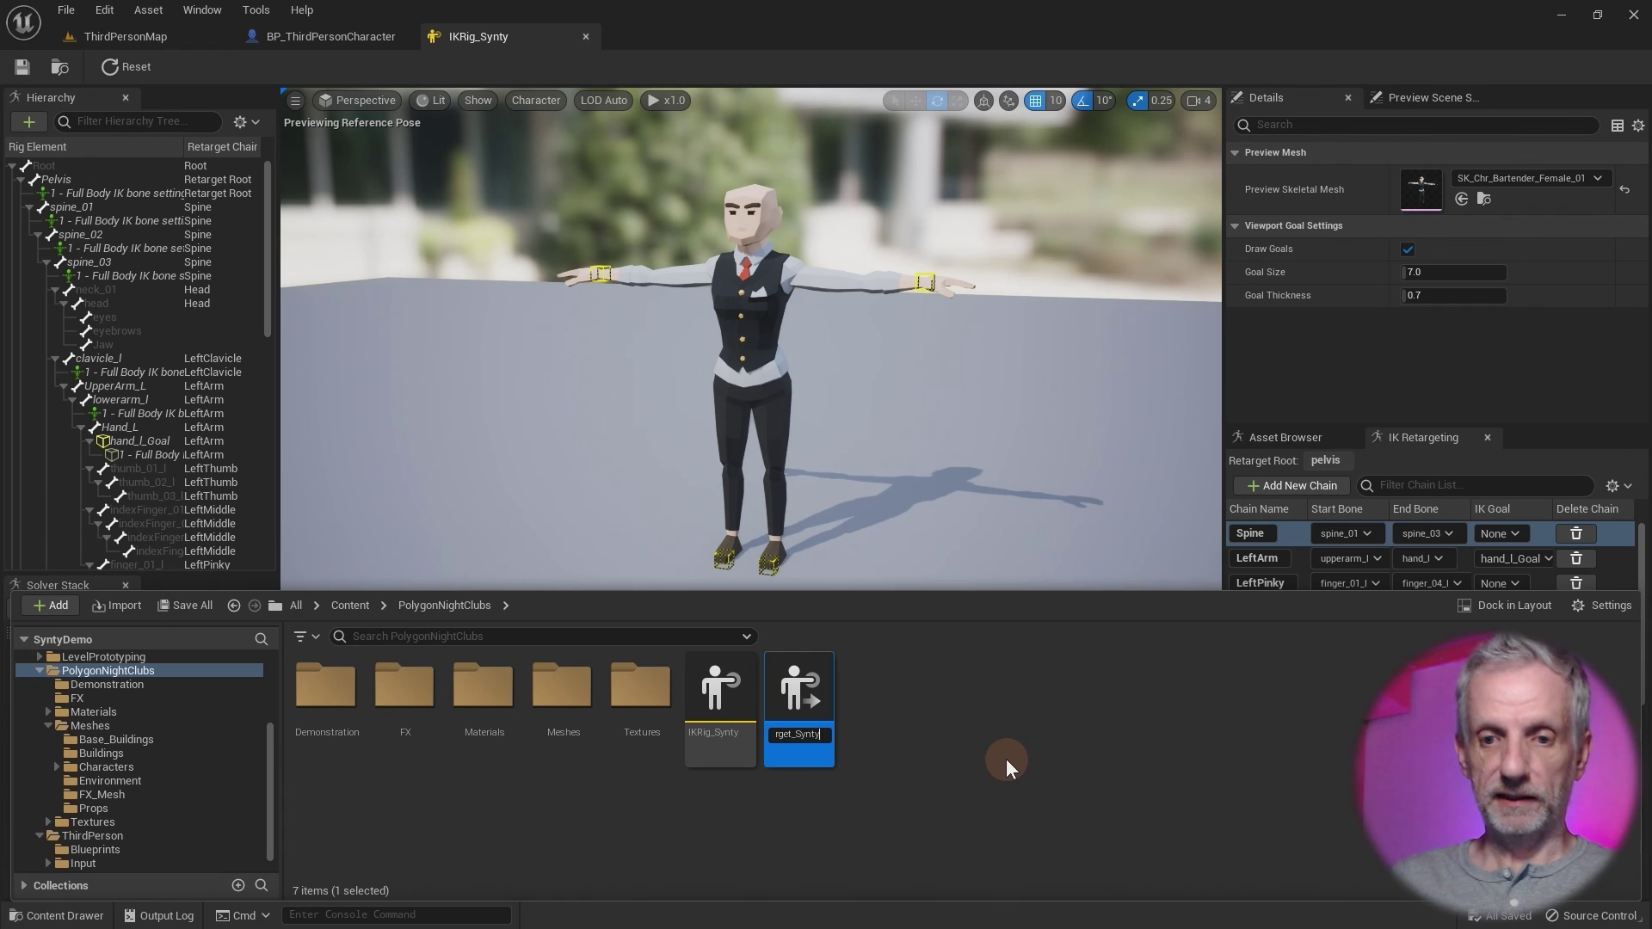
key(Return)
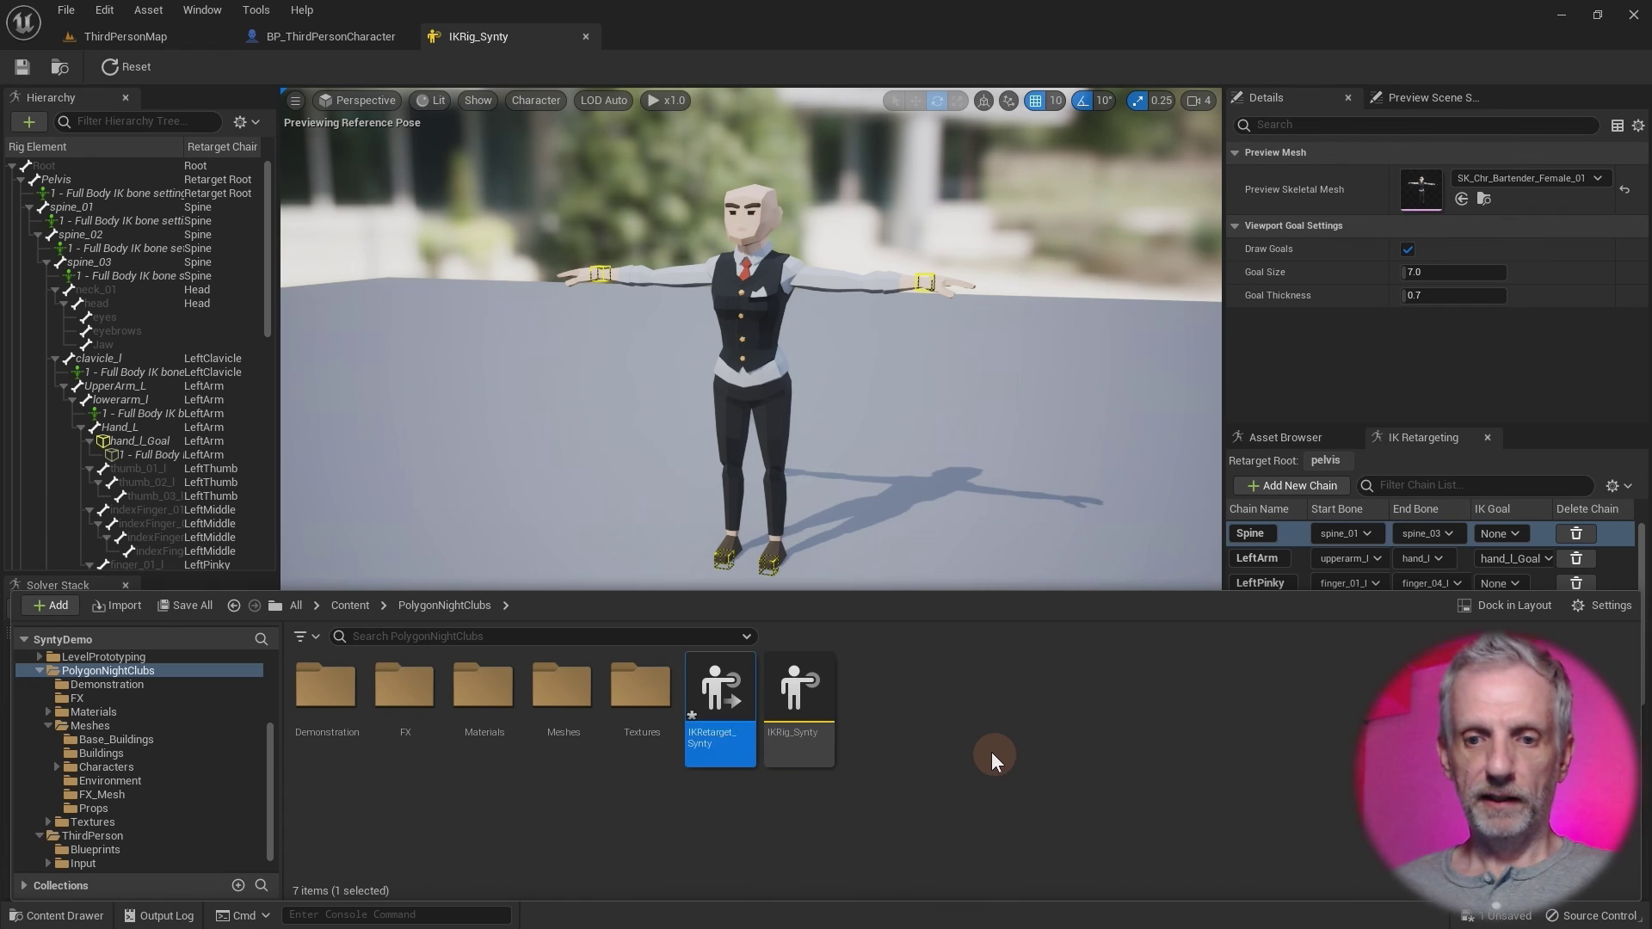
Open IKRetarget_Synty to inspect the source mannequin in its preview, and compare it with the character in BP_ThirdPersonCharacter.
double_click(716, 695)
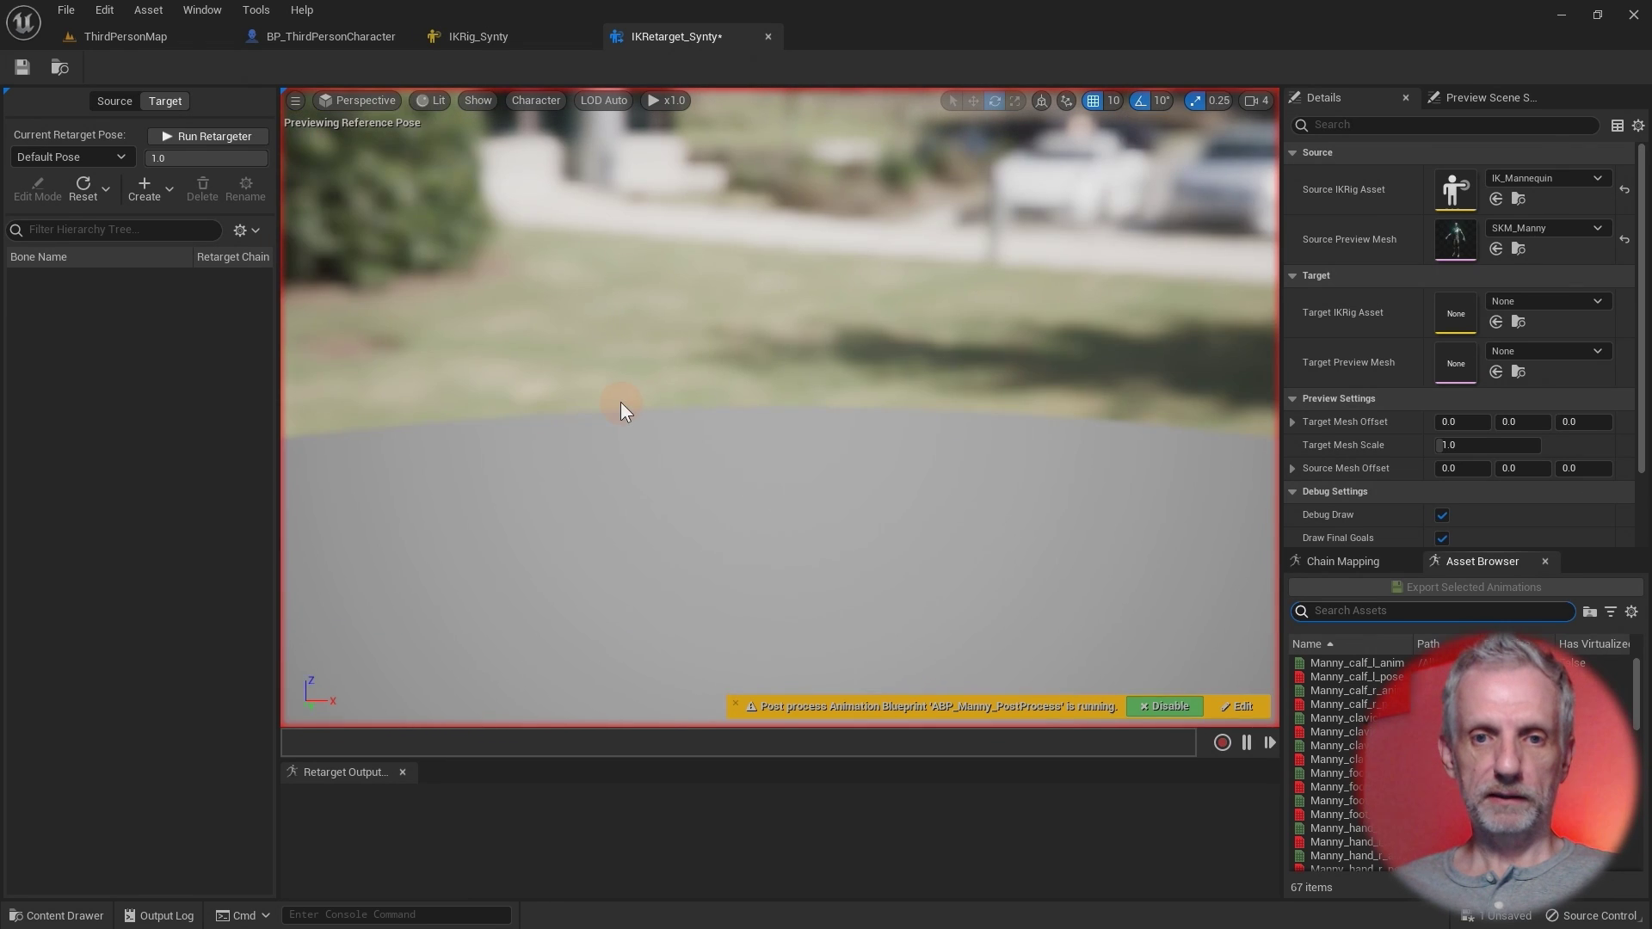
scroll(697, 360, down, 3)
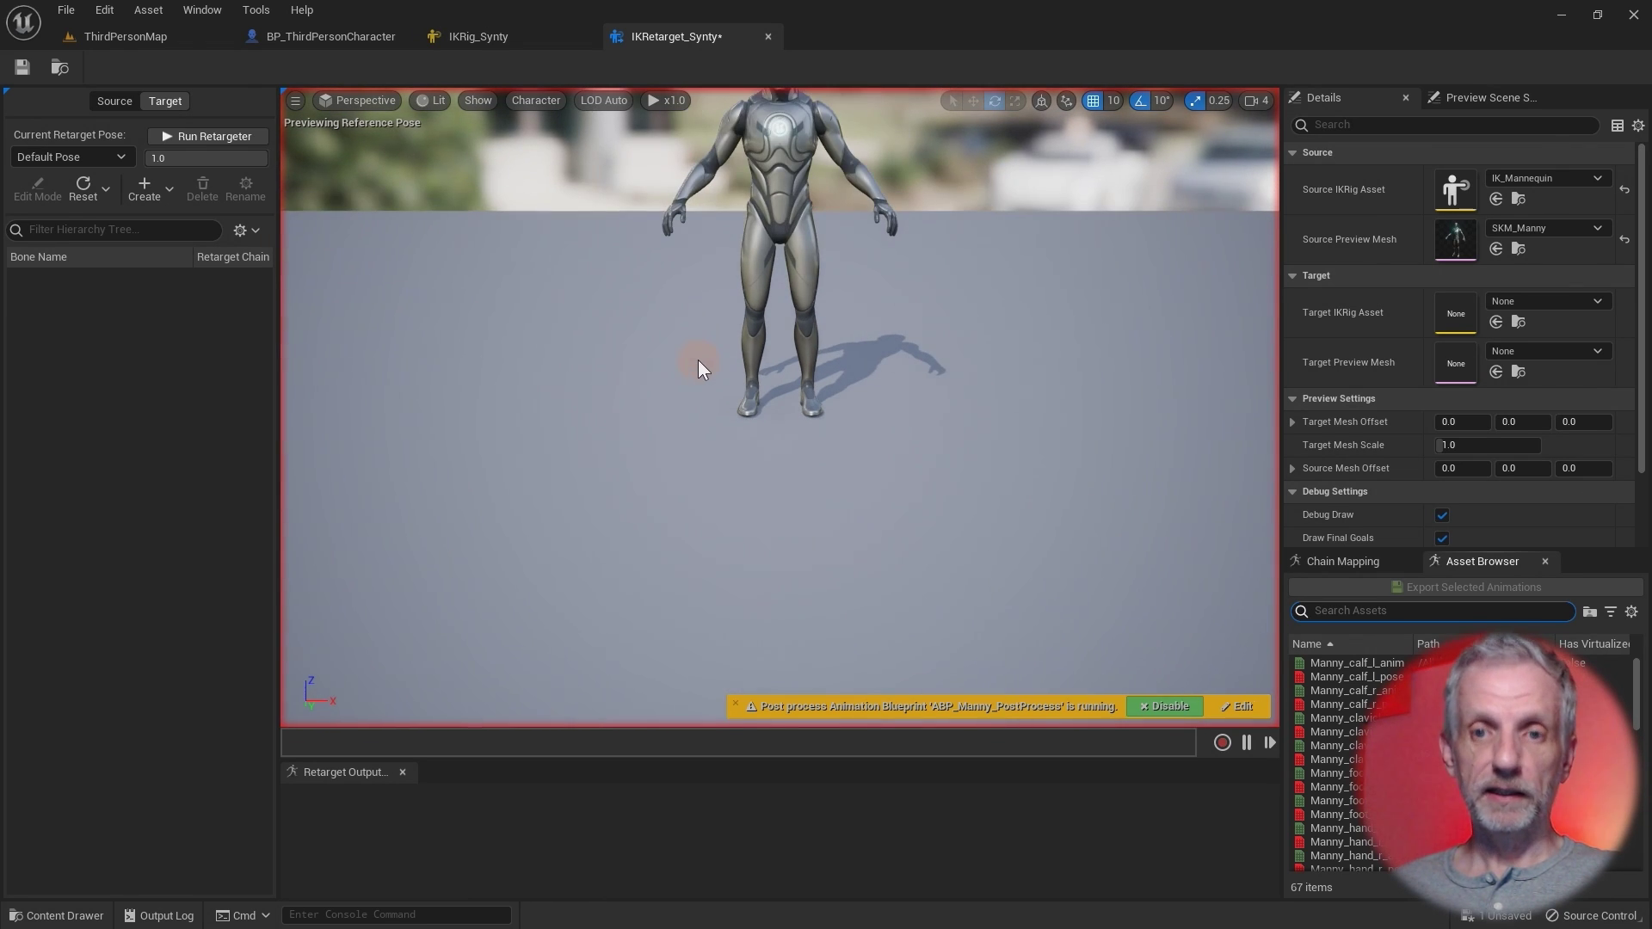
scroll(695, 435, up, 2)
middle_drag(695, 435, 716, 346)
drag(705, 353, 783, 520)
mouse_move(789, 519)
middle_down()
mouse_move(793, 542)
mouse_move(782, 530)
middle_up()
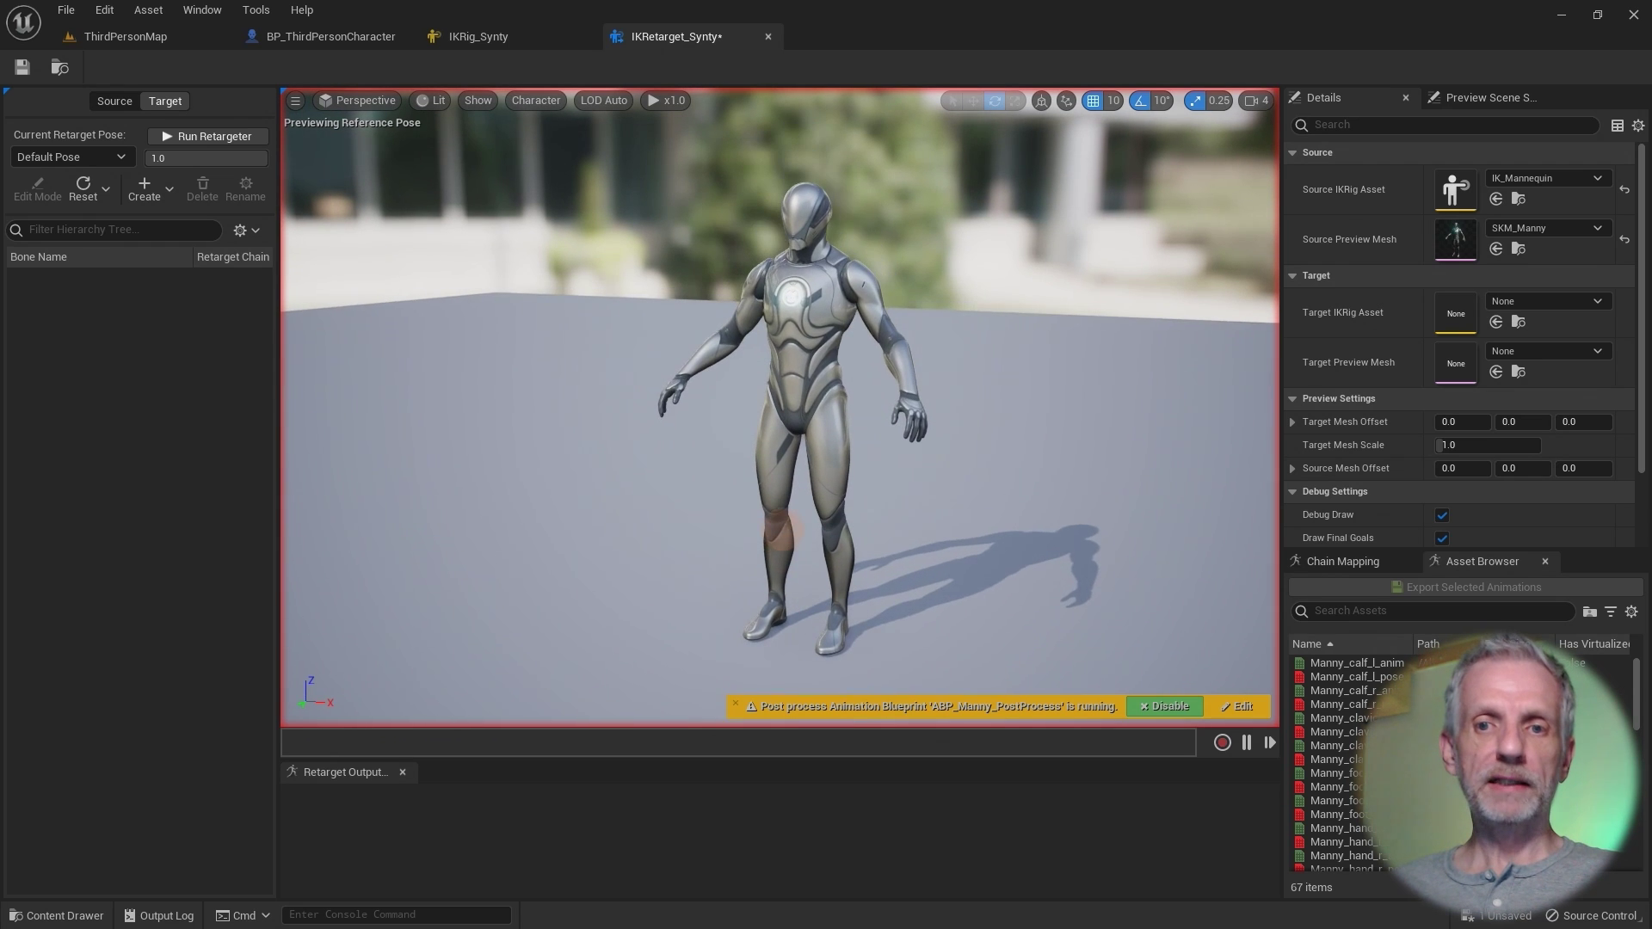
drag(775, 501, 779, 497)
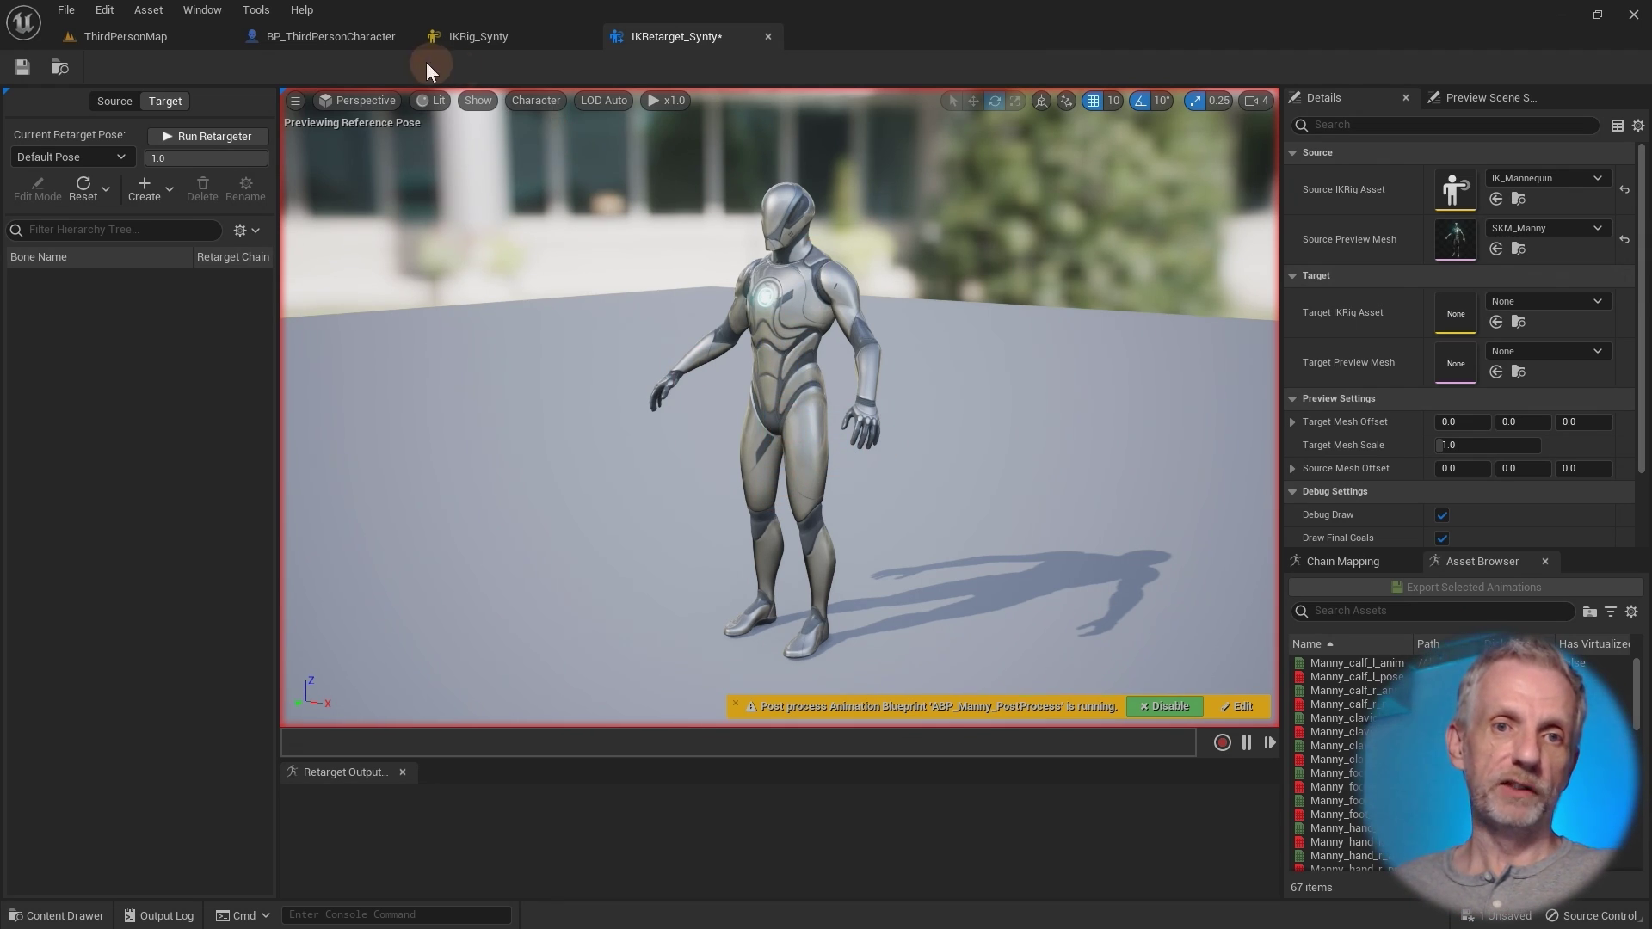
click(342, 34)
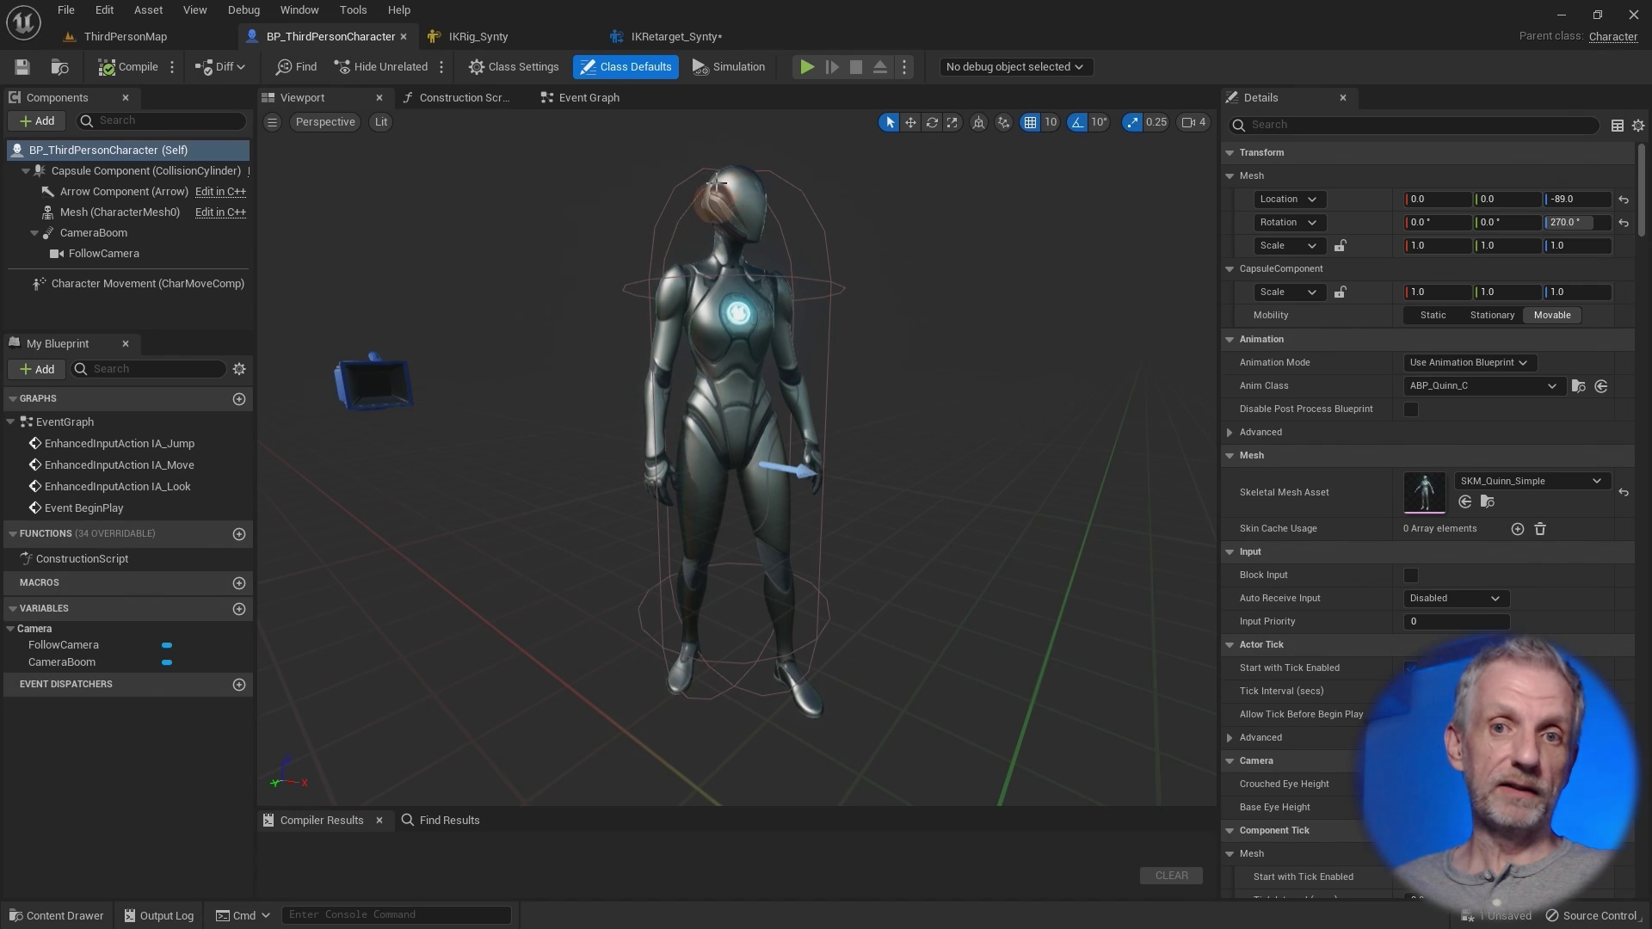
Return to IKRetarget_Synty and assign IKRig_Synty as the target IK rig.
click(689, 38)
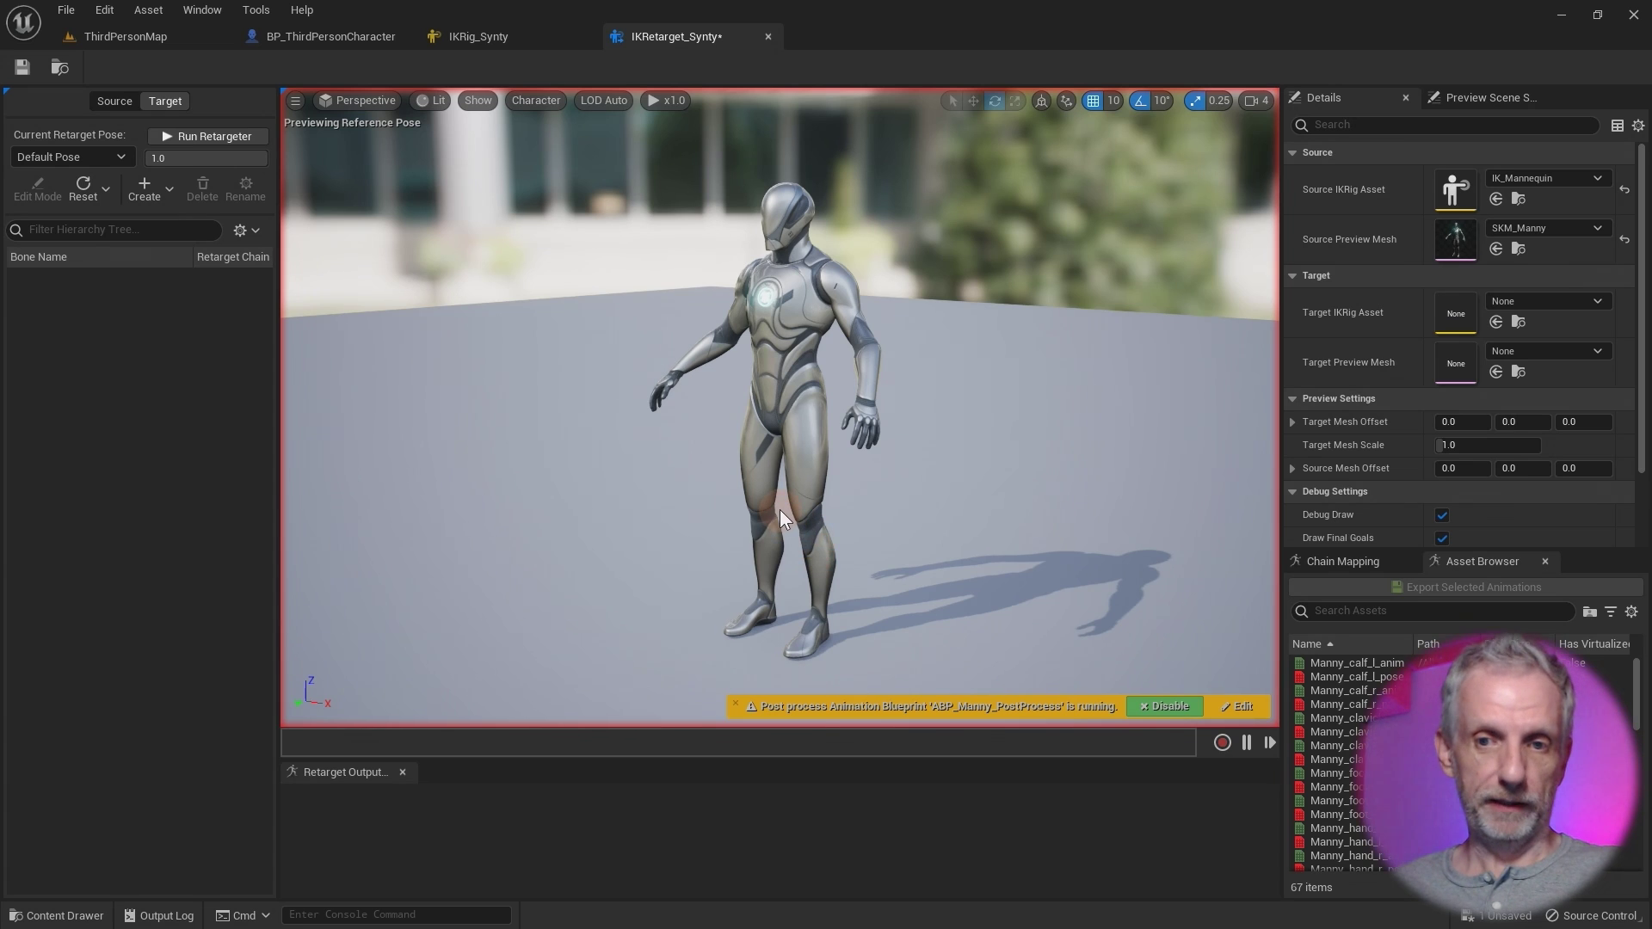
drag(779, 509, 862, 513)
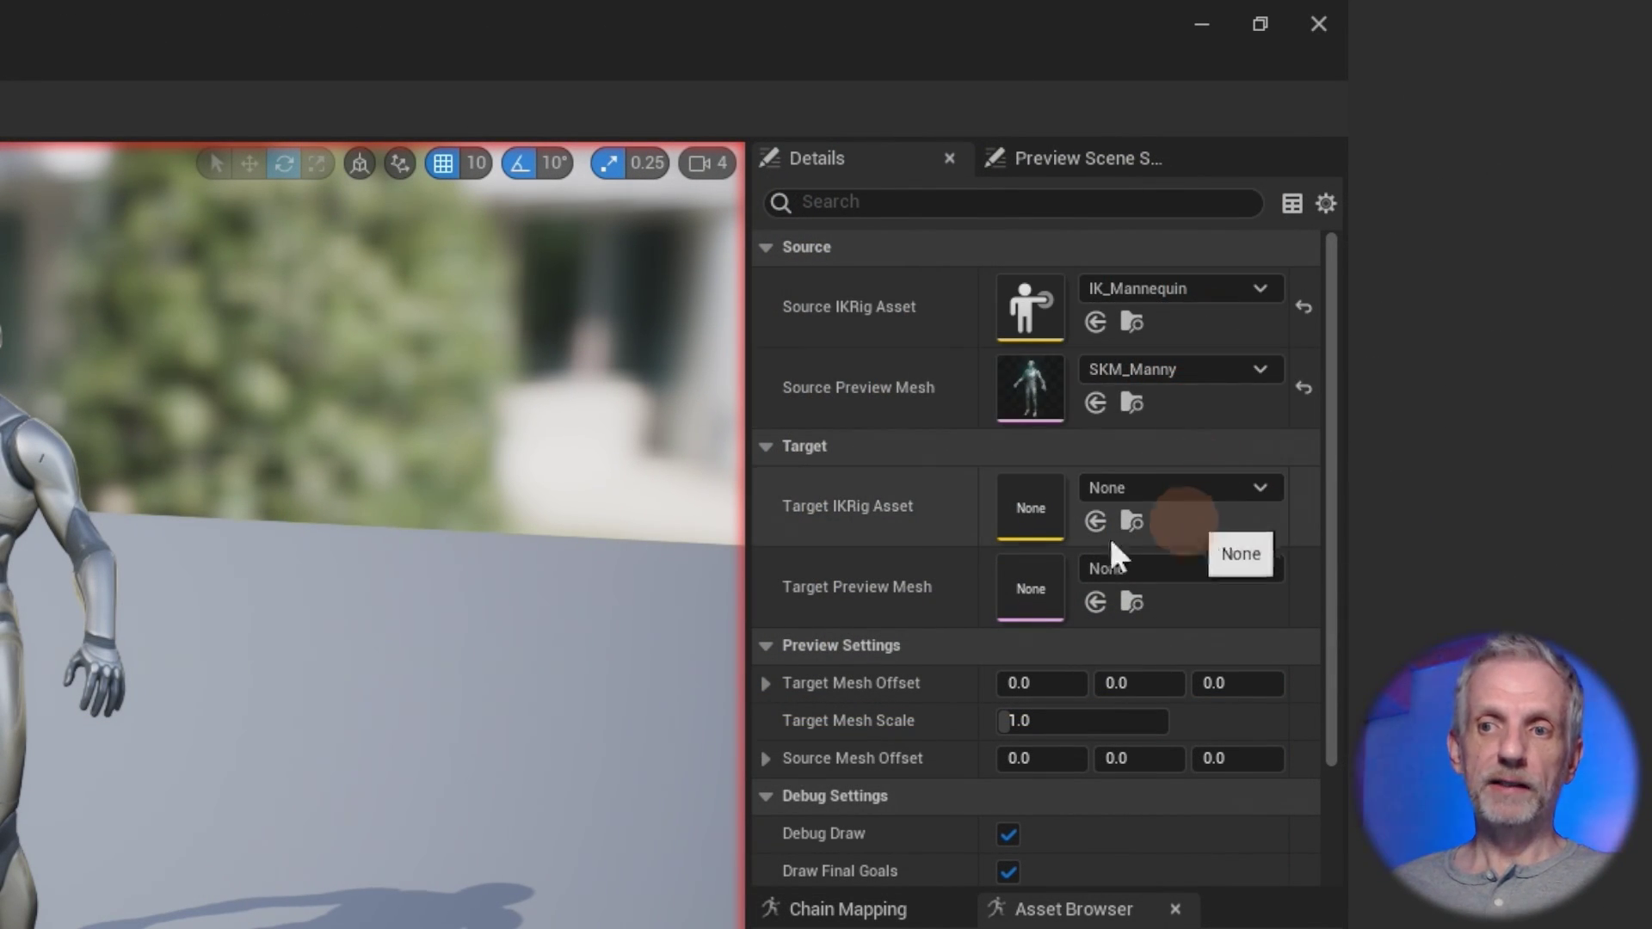
click(1233, 487)
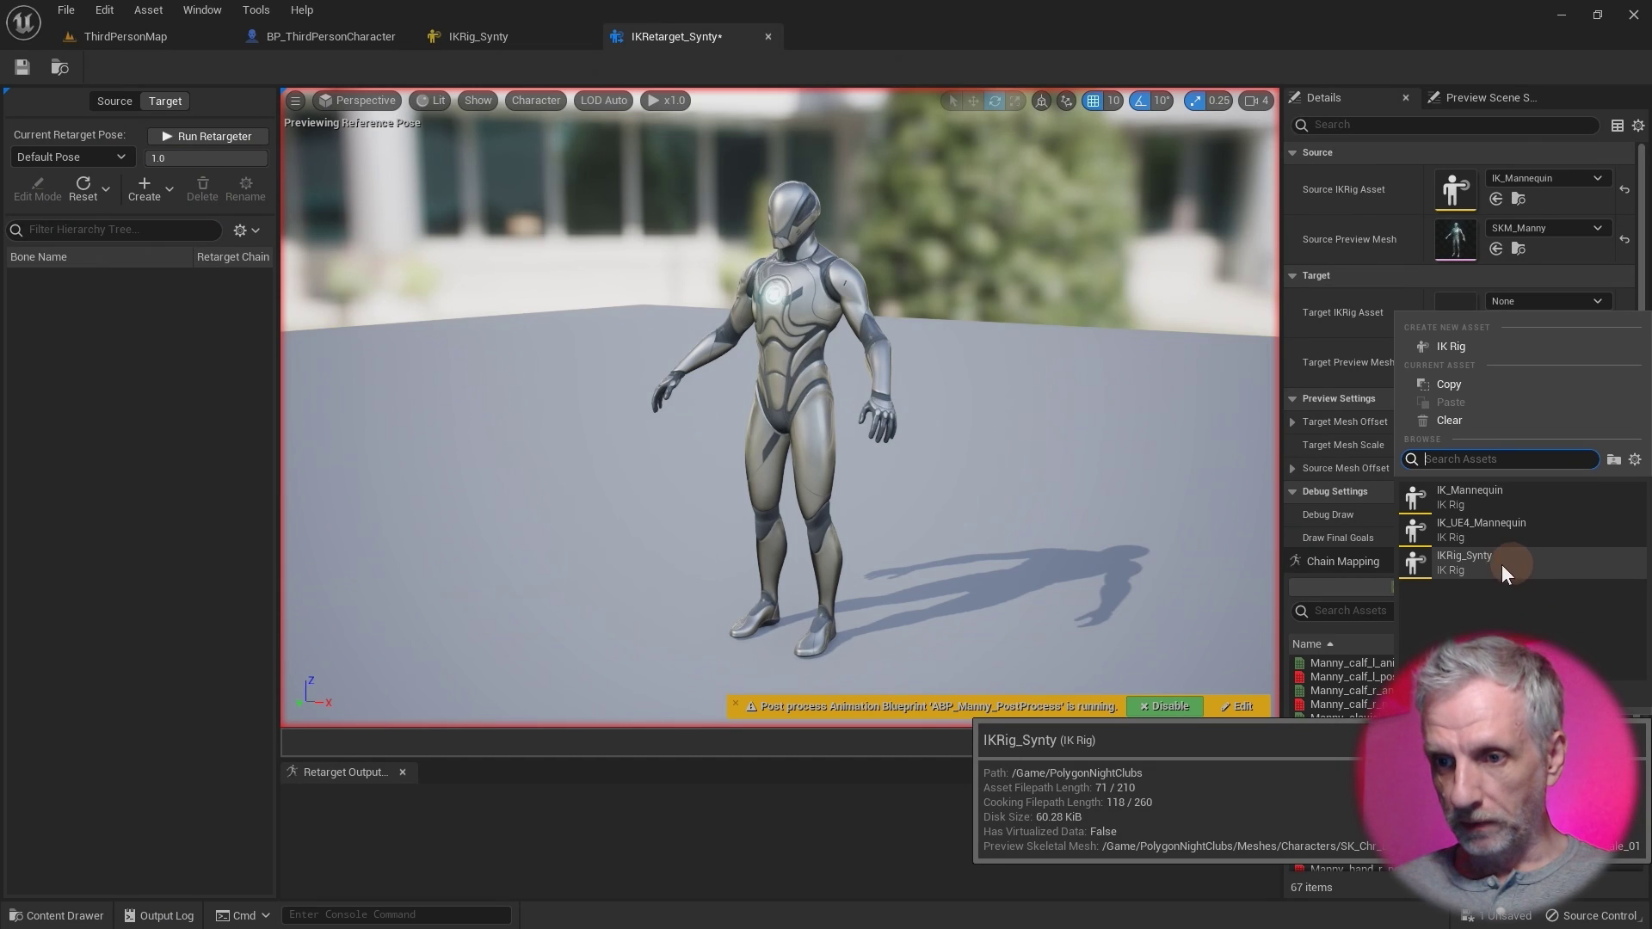
click(1504, 564)
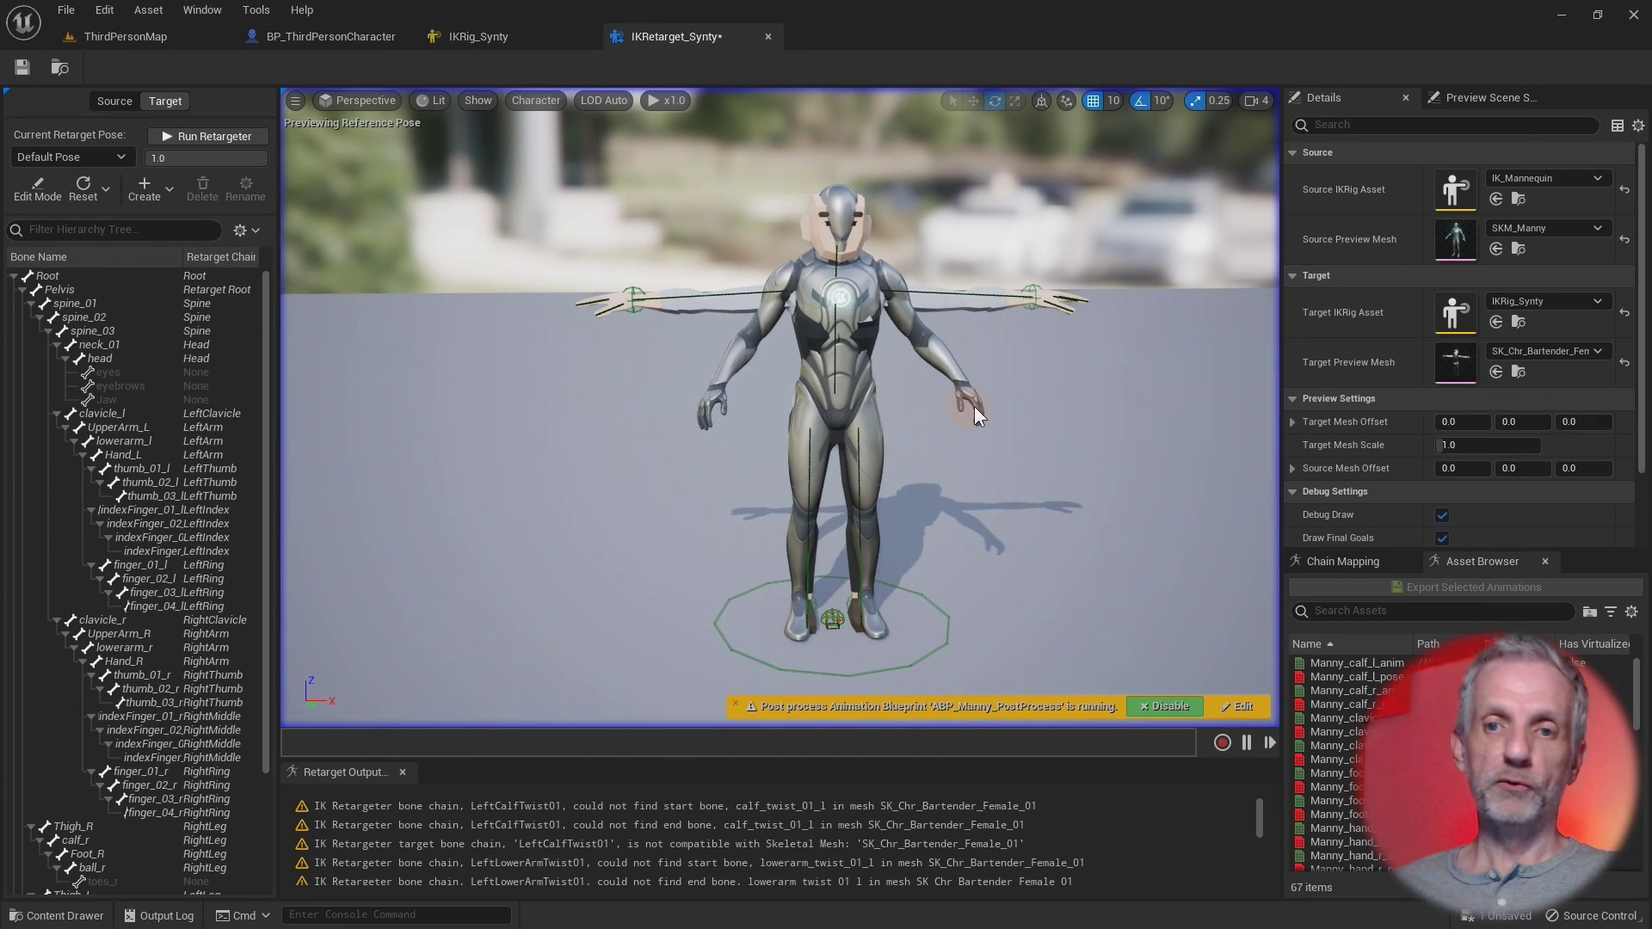
mouse_move(974, 411)
alt+mouse_down()
mouse_move(1029, 416)
mouse_move(997, 428)
mouse_move(899, 408)
mouse_move(817, 441)
mouse_move(886, 387)
mouse_move(998, 414)
mouse_move(951, 357)
mouse_move(1076, 380)
mouse_move(921, 341)
mouse_move(1207, 383)
alt+mouse_up()
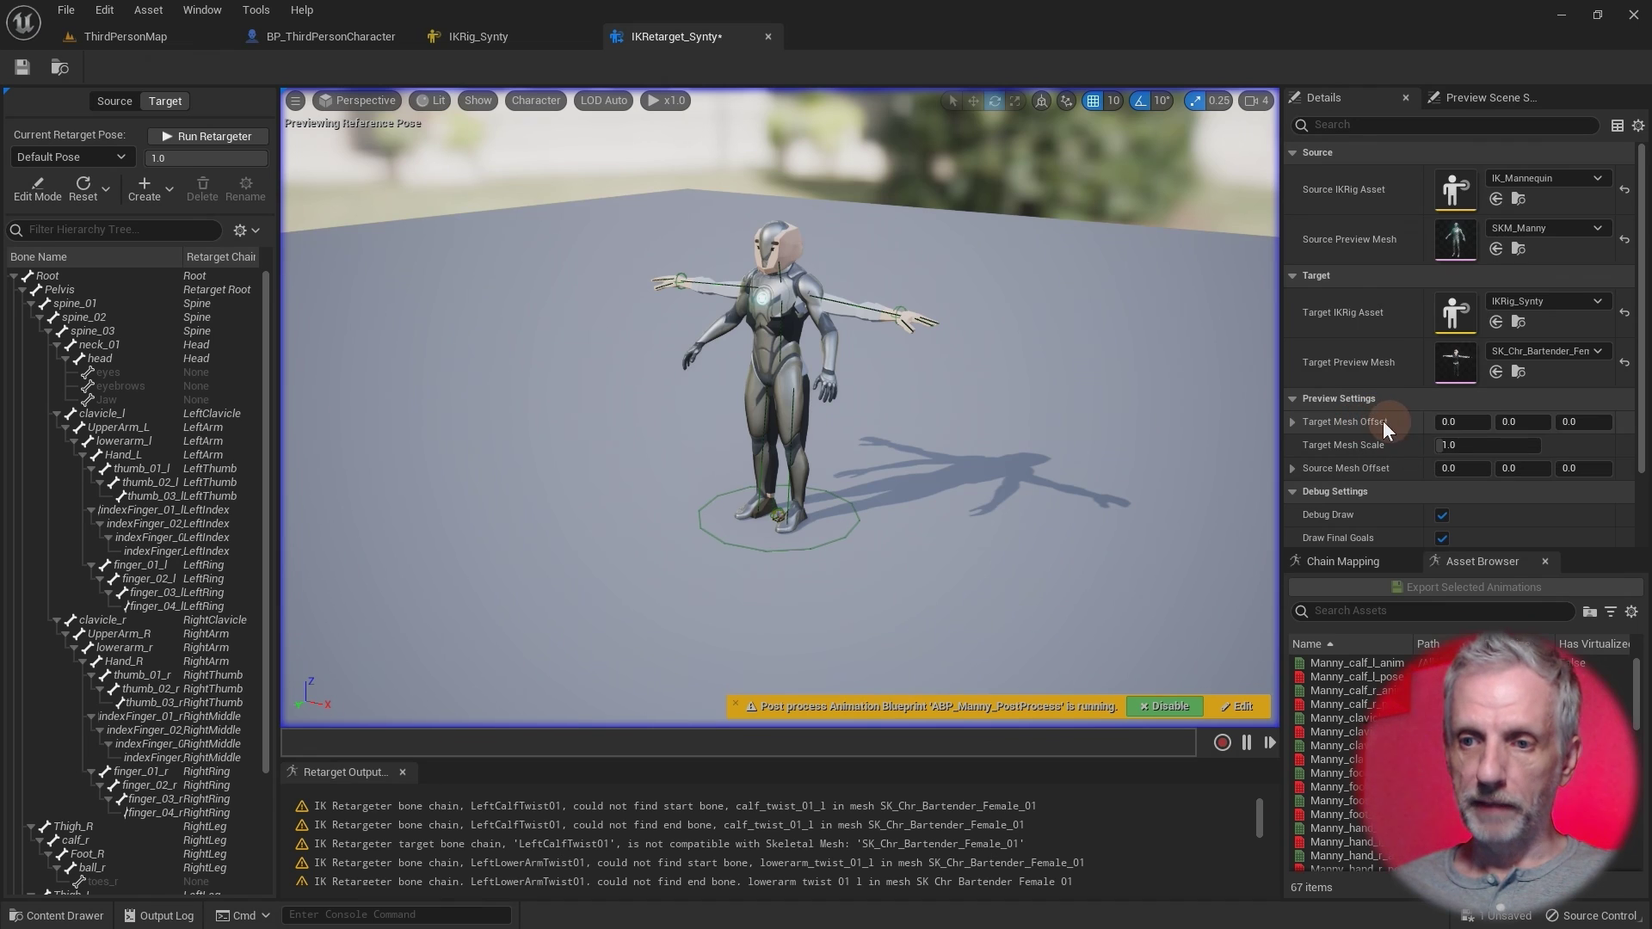
Offset the target mesh 150 along X to compare both characters side by side, and reset the offset to 0.
click(1449, 422)
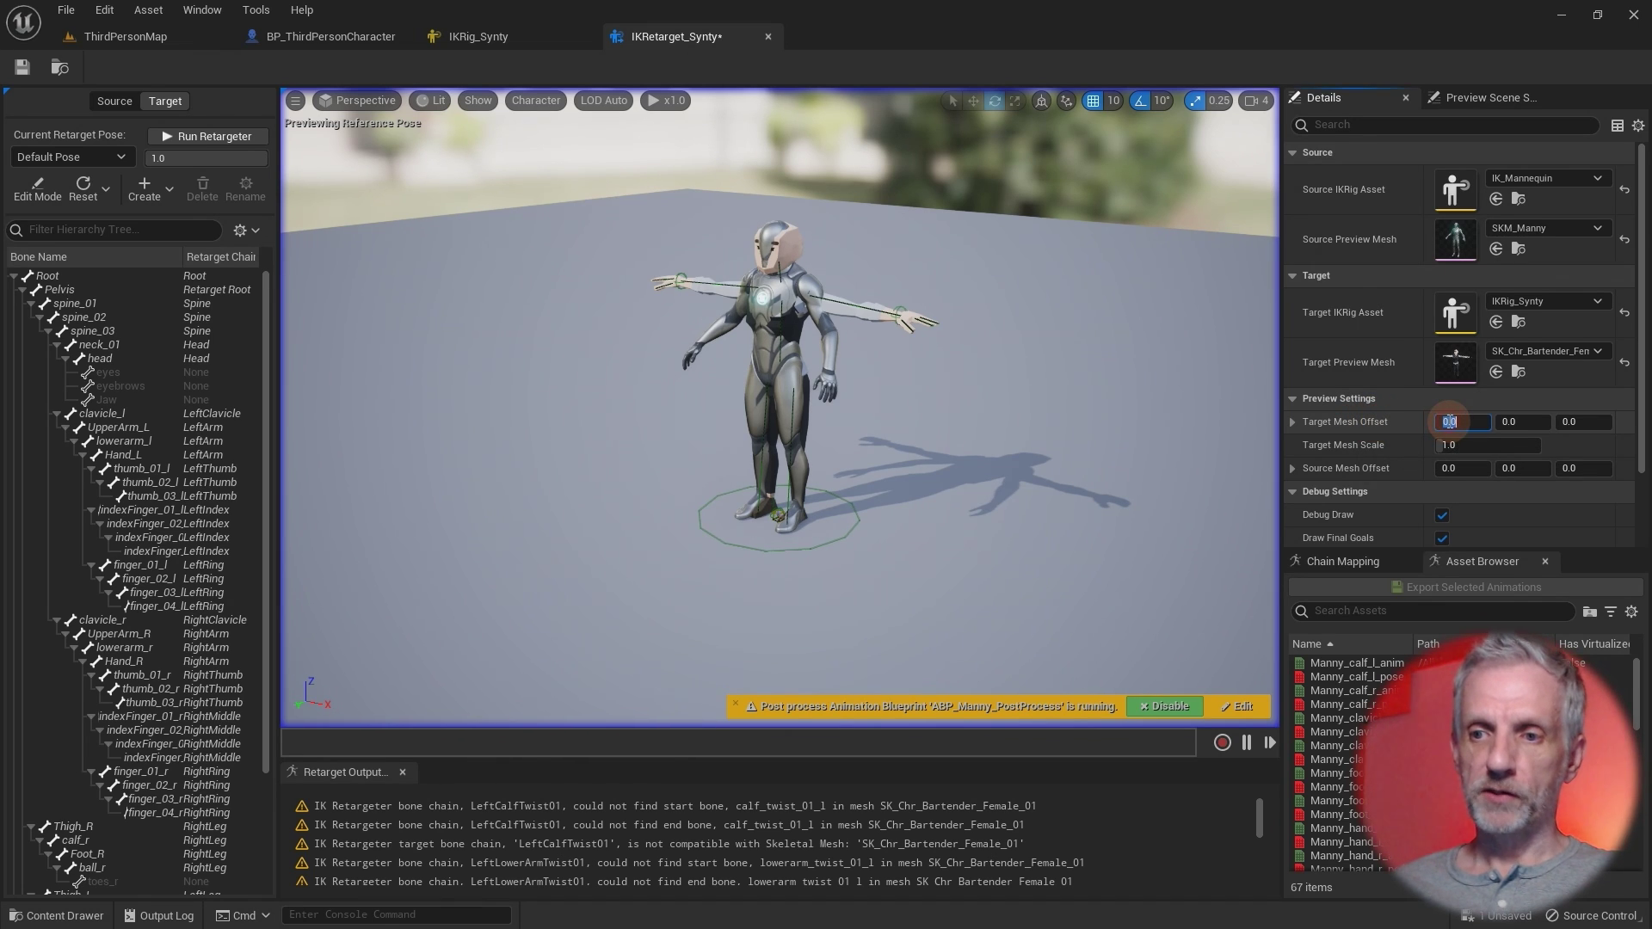
mouse_move(1037, 479)
mouse_down()
mouse_move(1062, 479)
mouse_move(998, 472)
mouse_move(1038, 479)
mouse_move(1054, 452)
mouse_up()
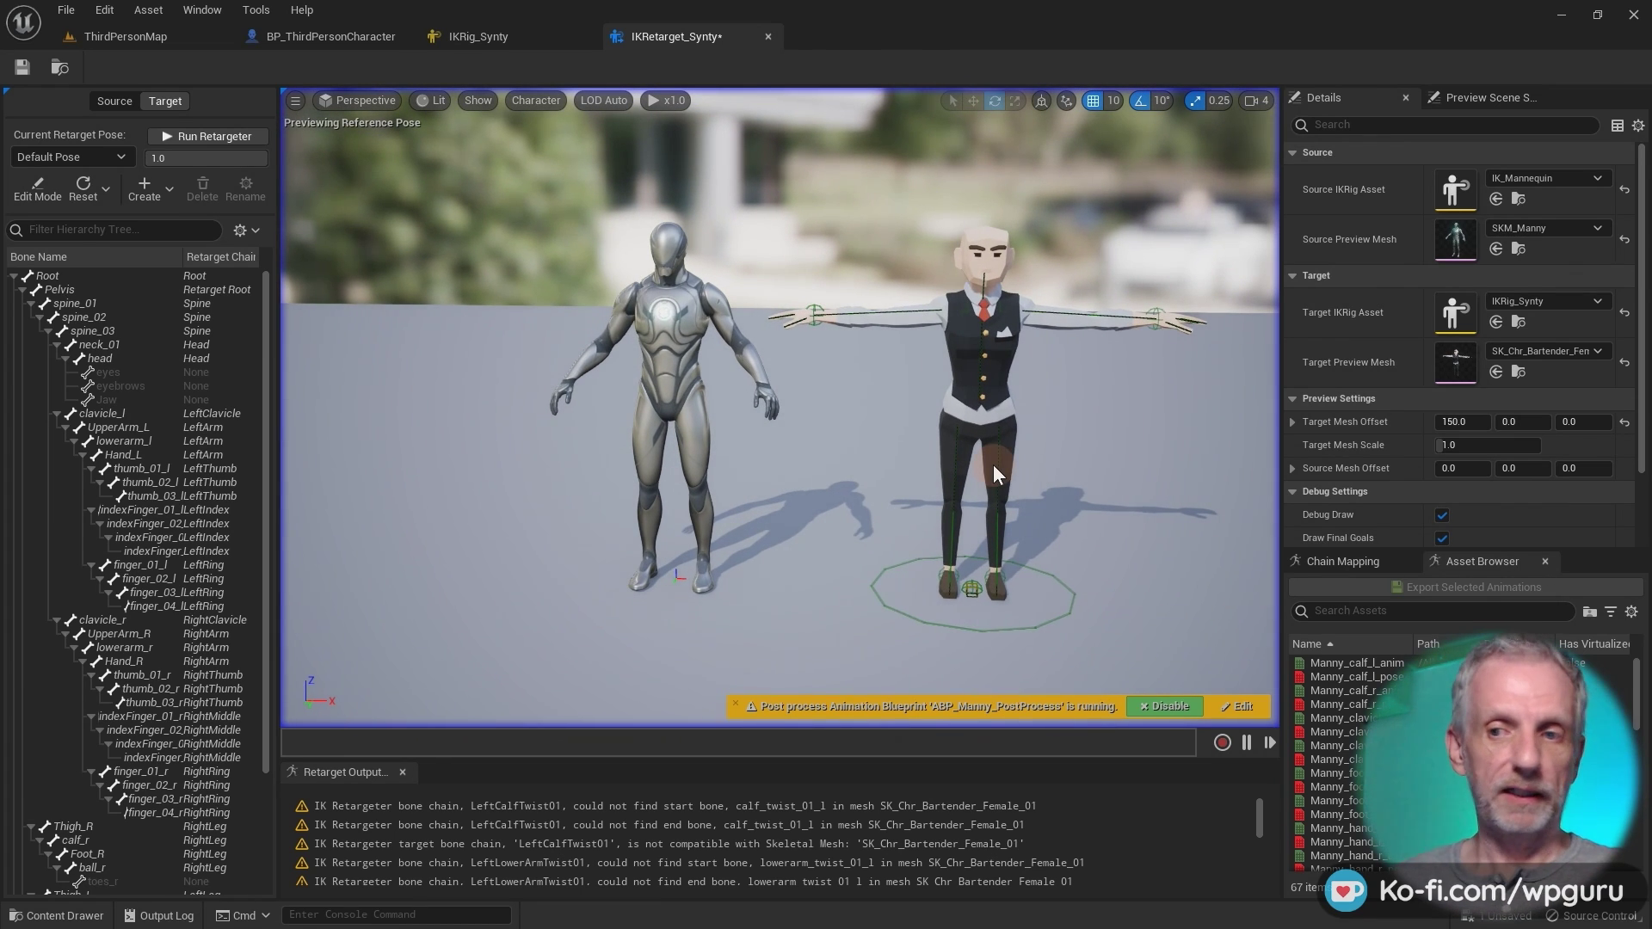
click(1462, 422)
text(0)
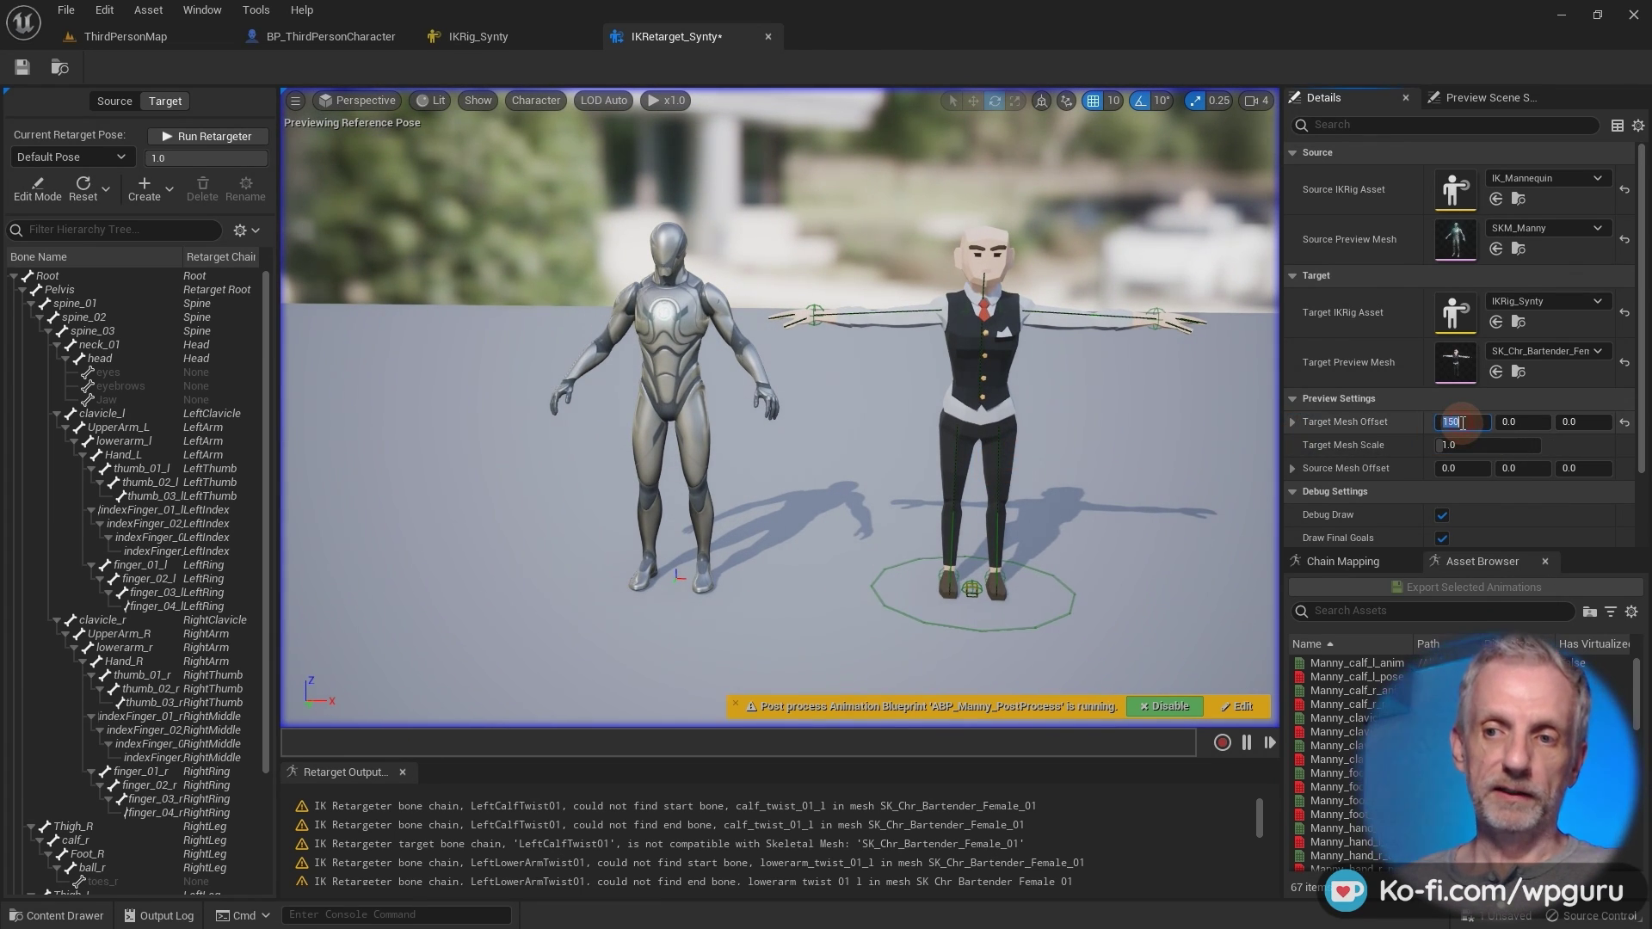
key(Return)
Look over the source and target bone hierarchies and turn on pose editing for the target skeleton.
scroll(706, 311, up, 3)
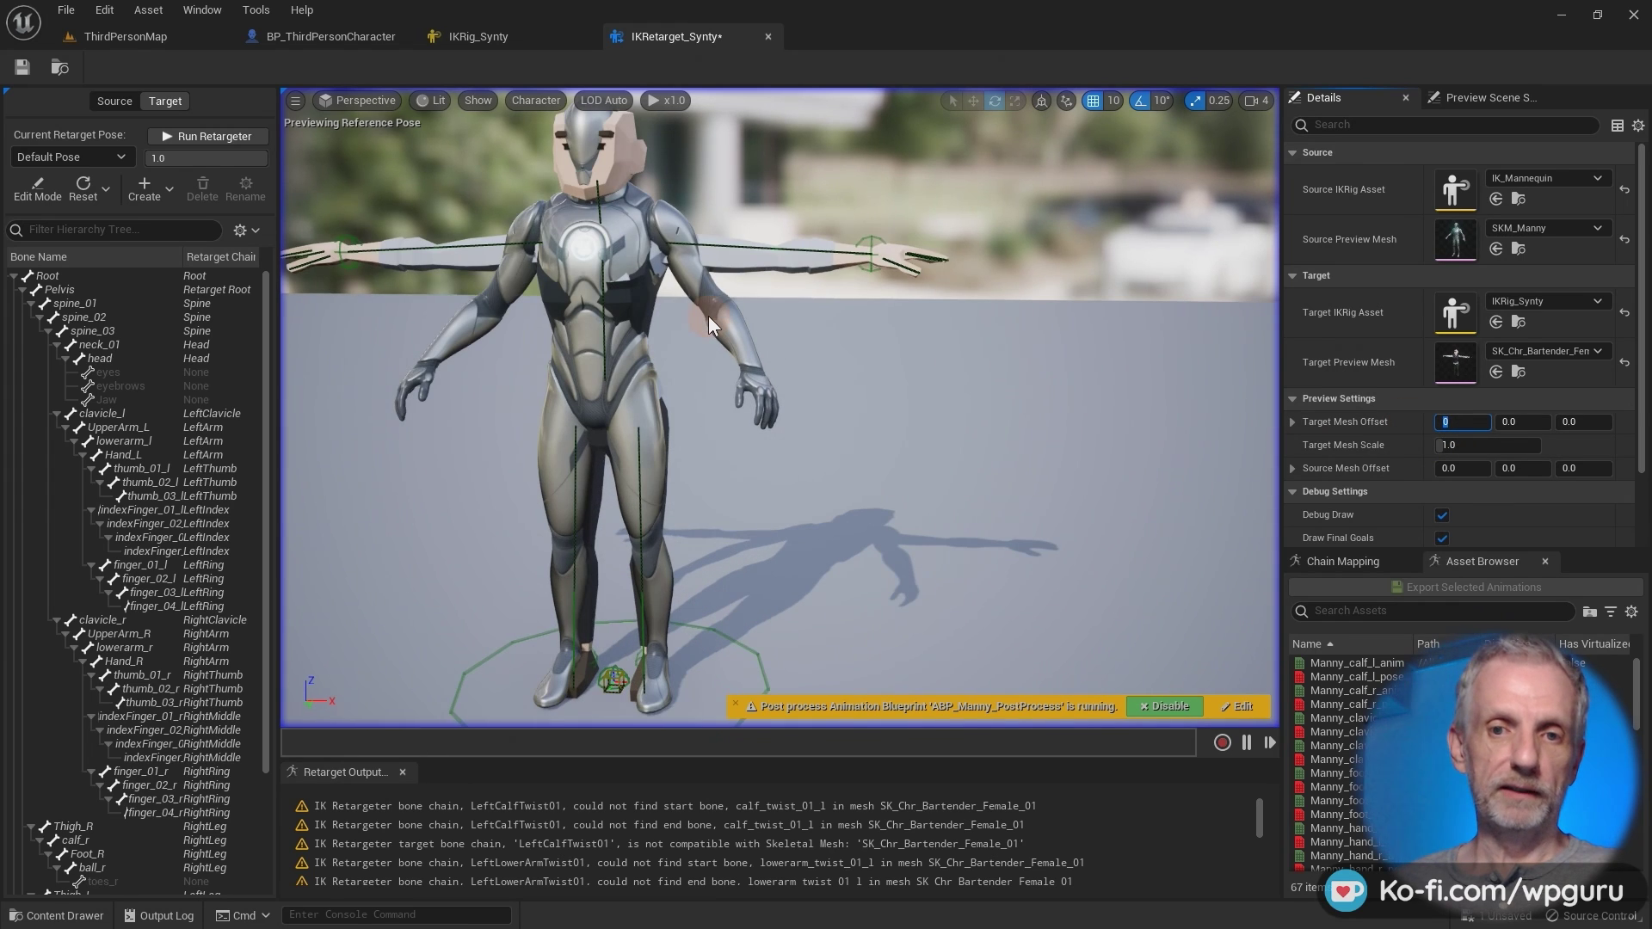
middle_drag(705, 311, 637, 226)
right_drag(637, 361, 592, 362)
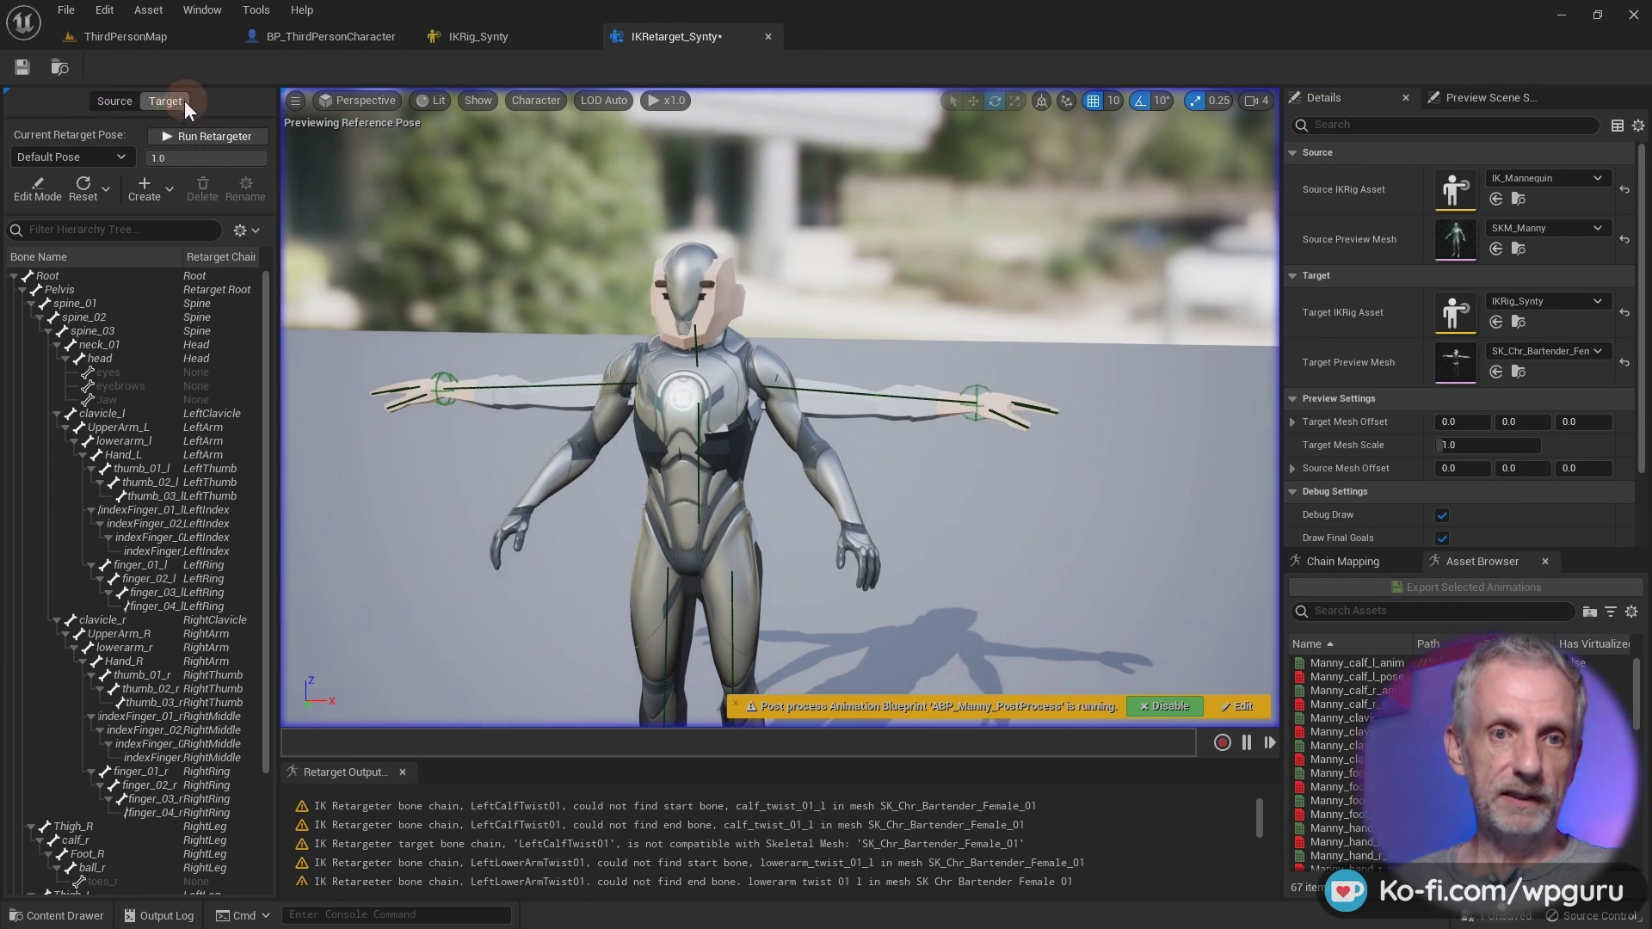
click(114, 102)
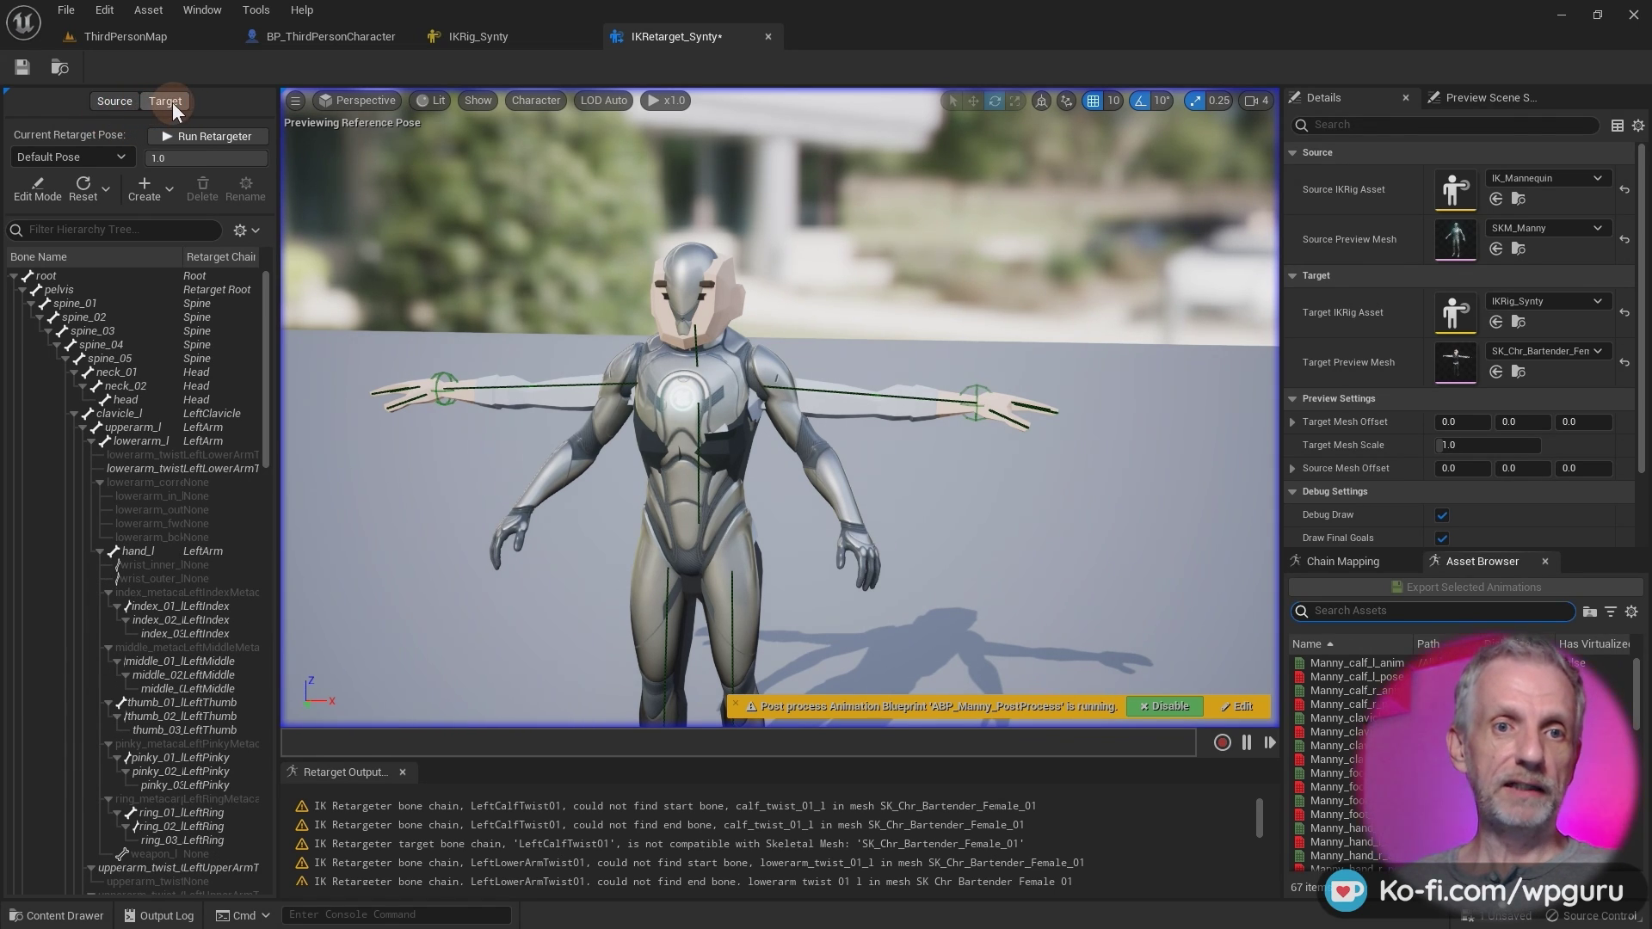
click(172, 101)
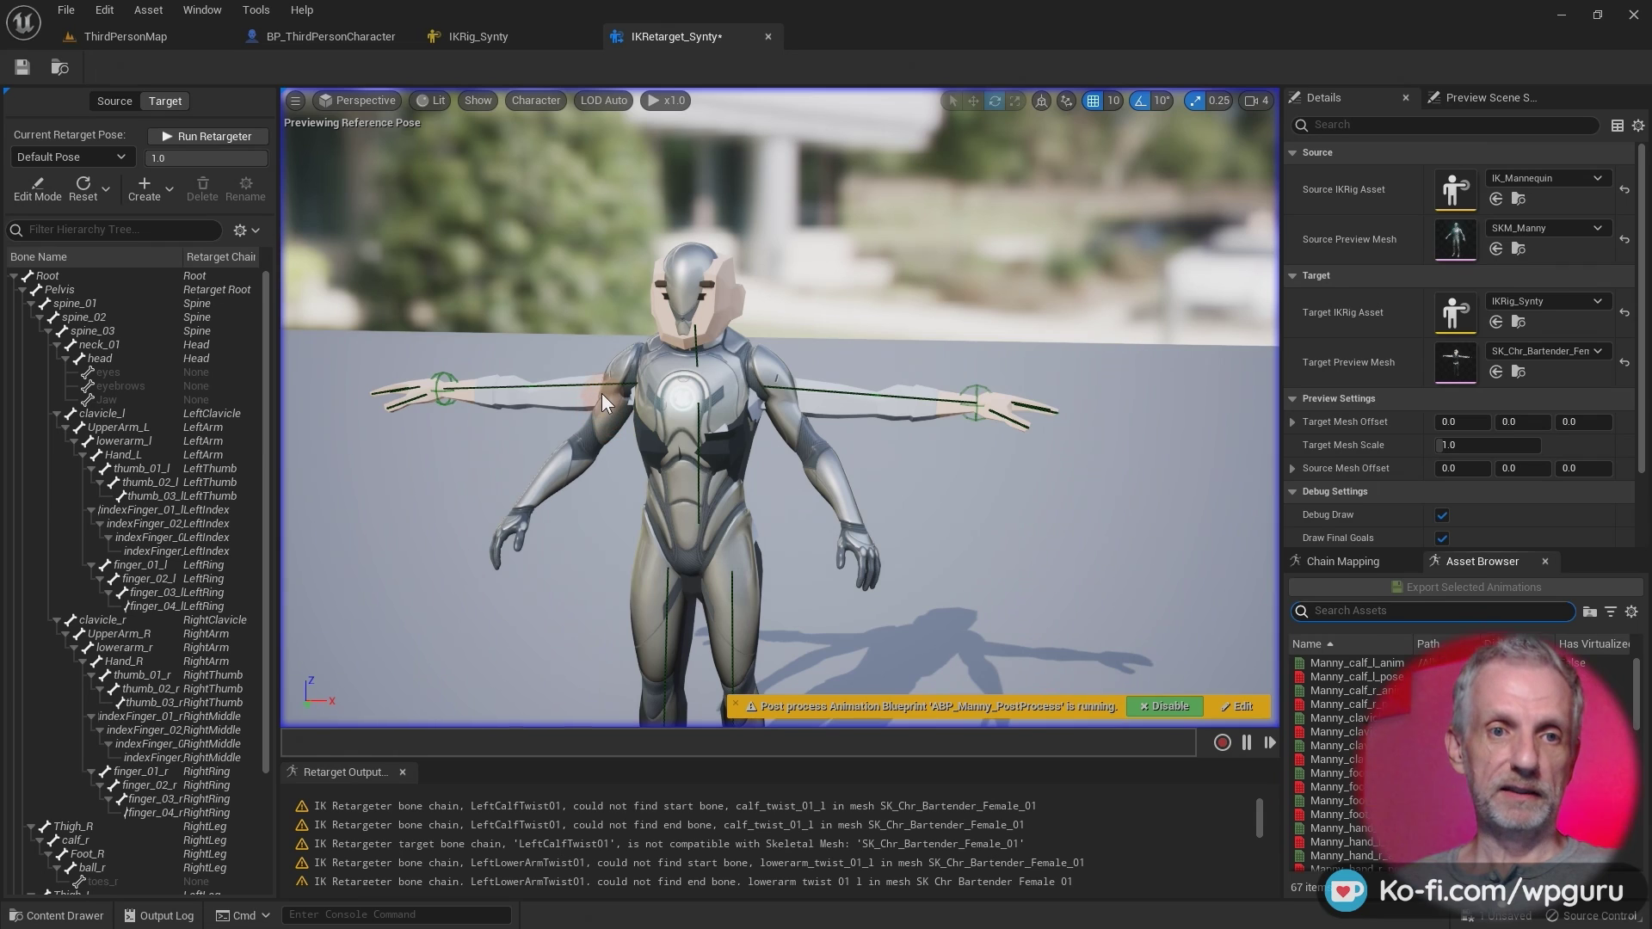
click(44, 192)
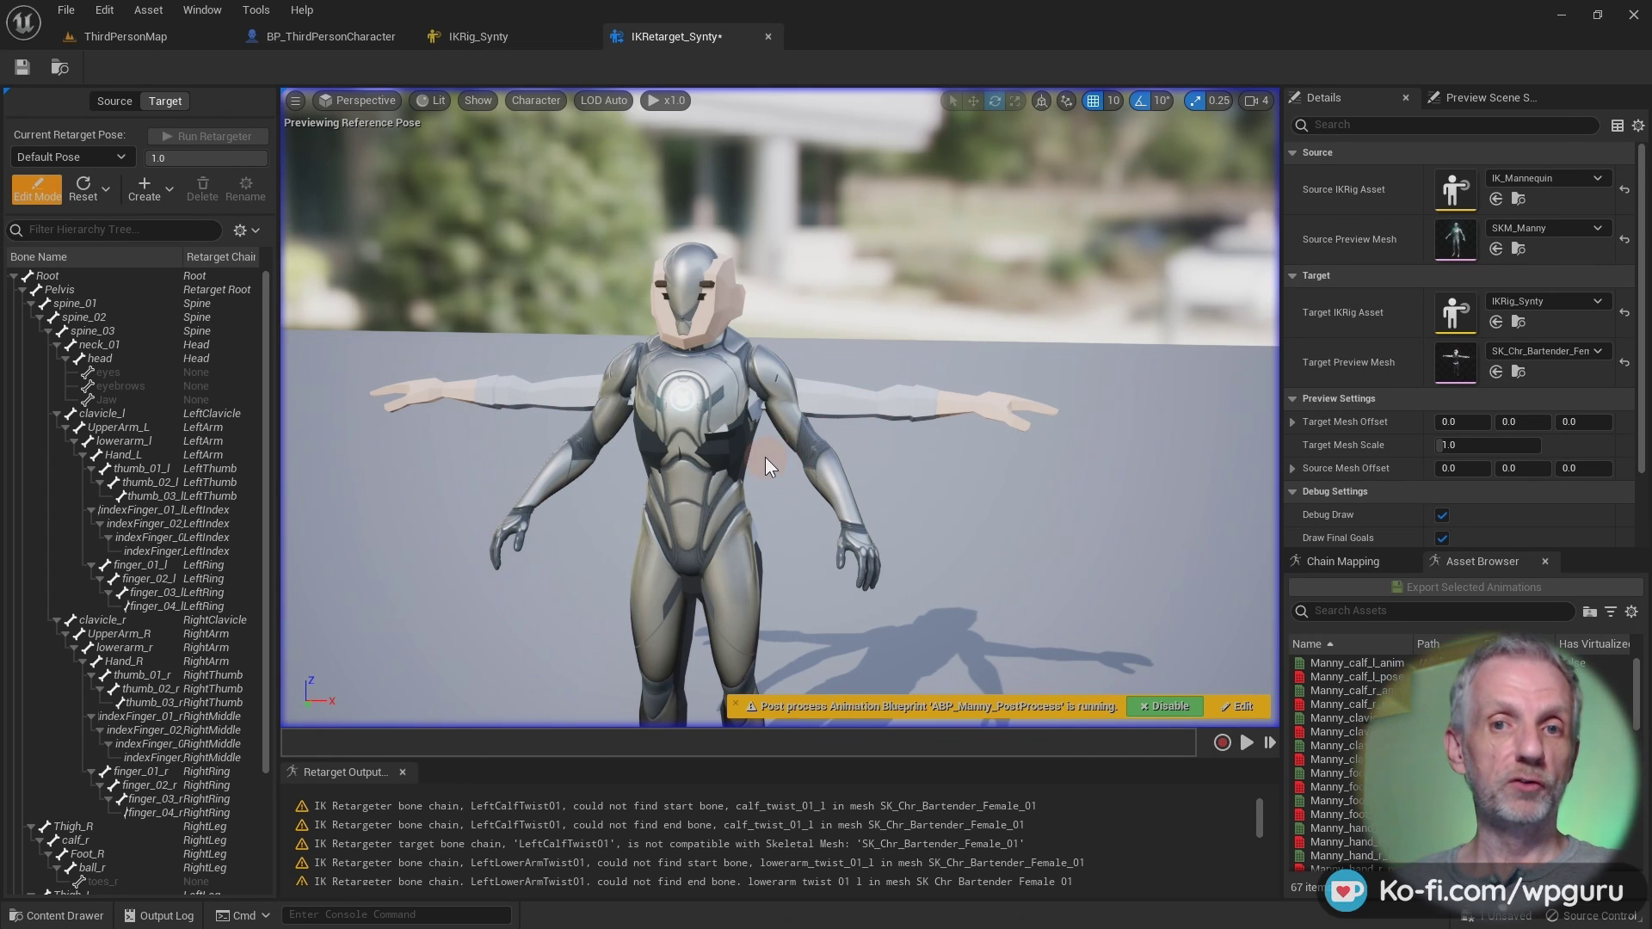
scroll(766, 457, down, 2)
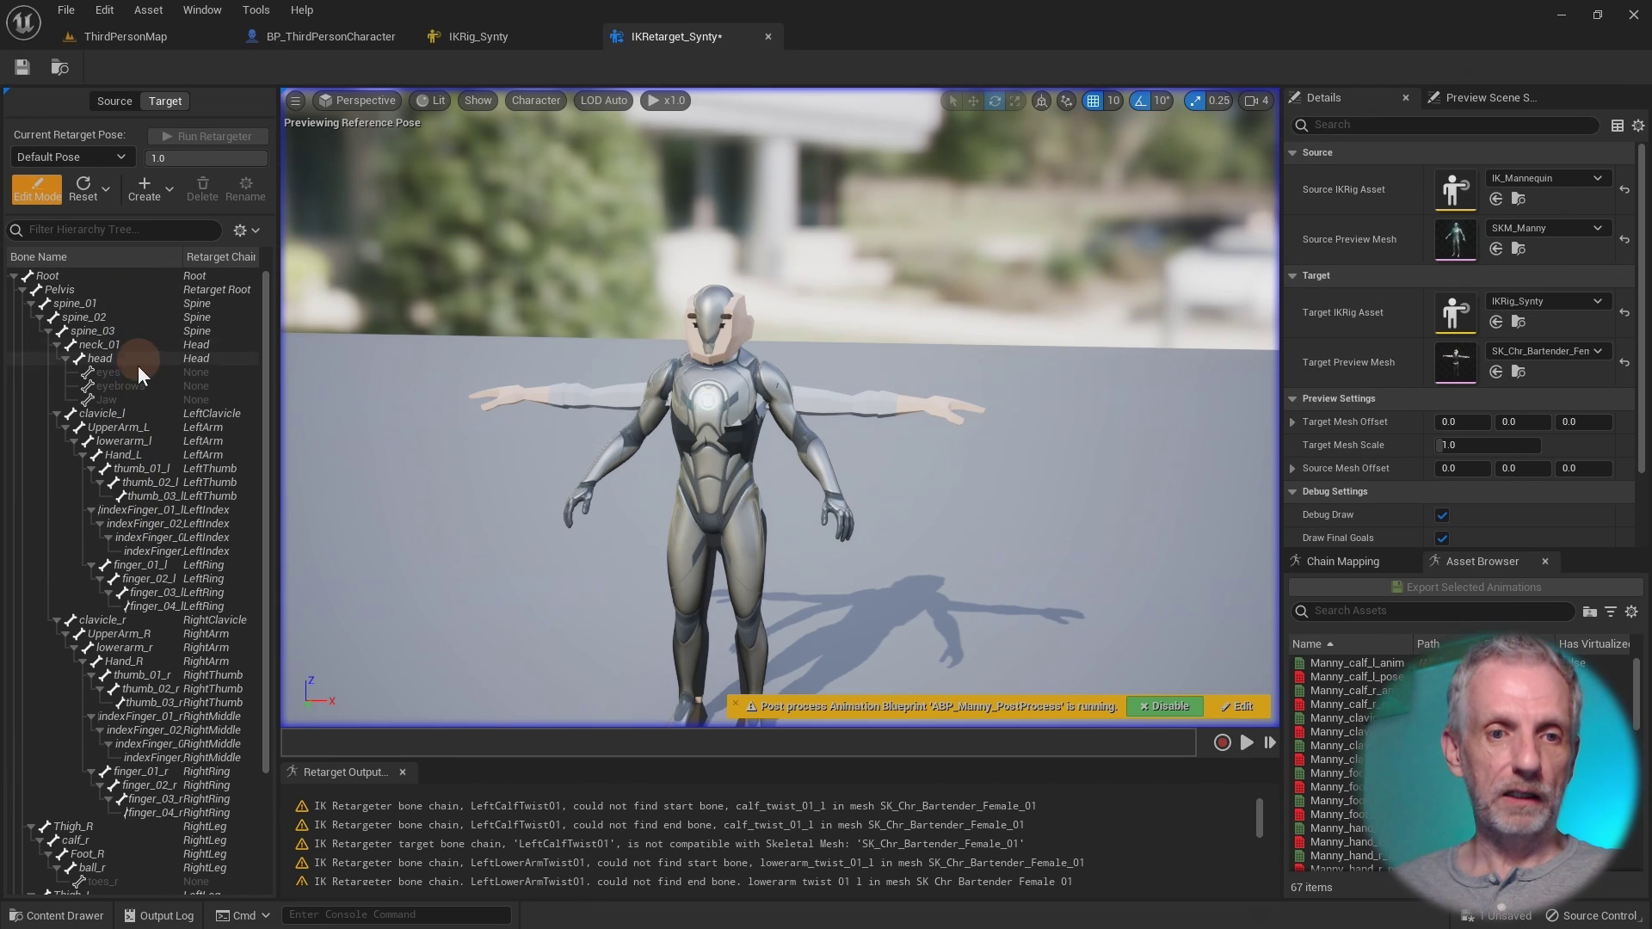
Rotate the target's clavicle_l bone 10° about Z to line up with the mannequin's left shoulder.
click(128, 410)
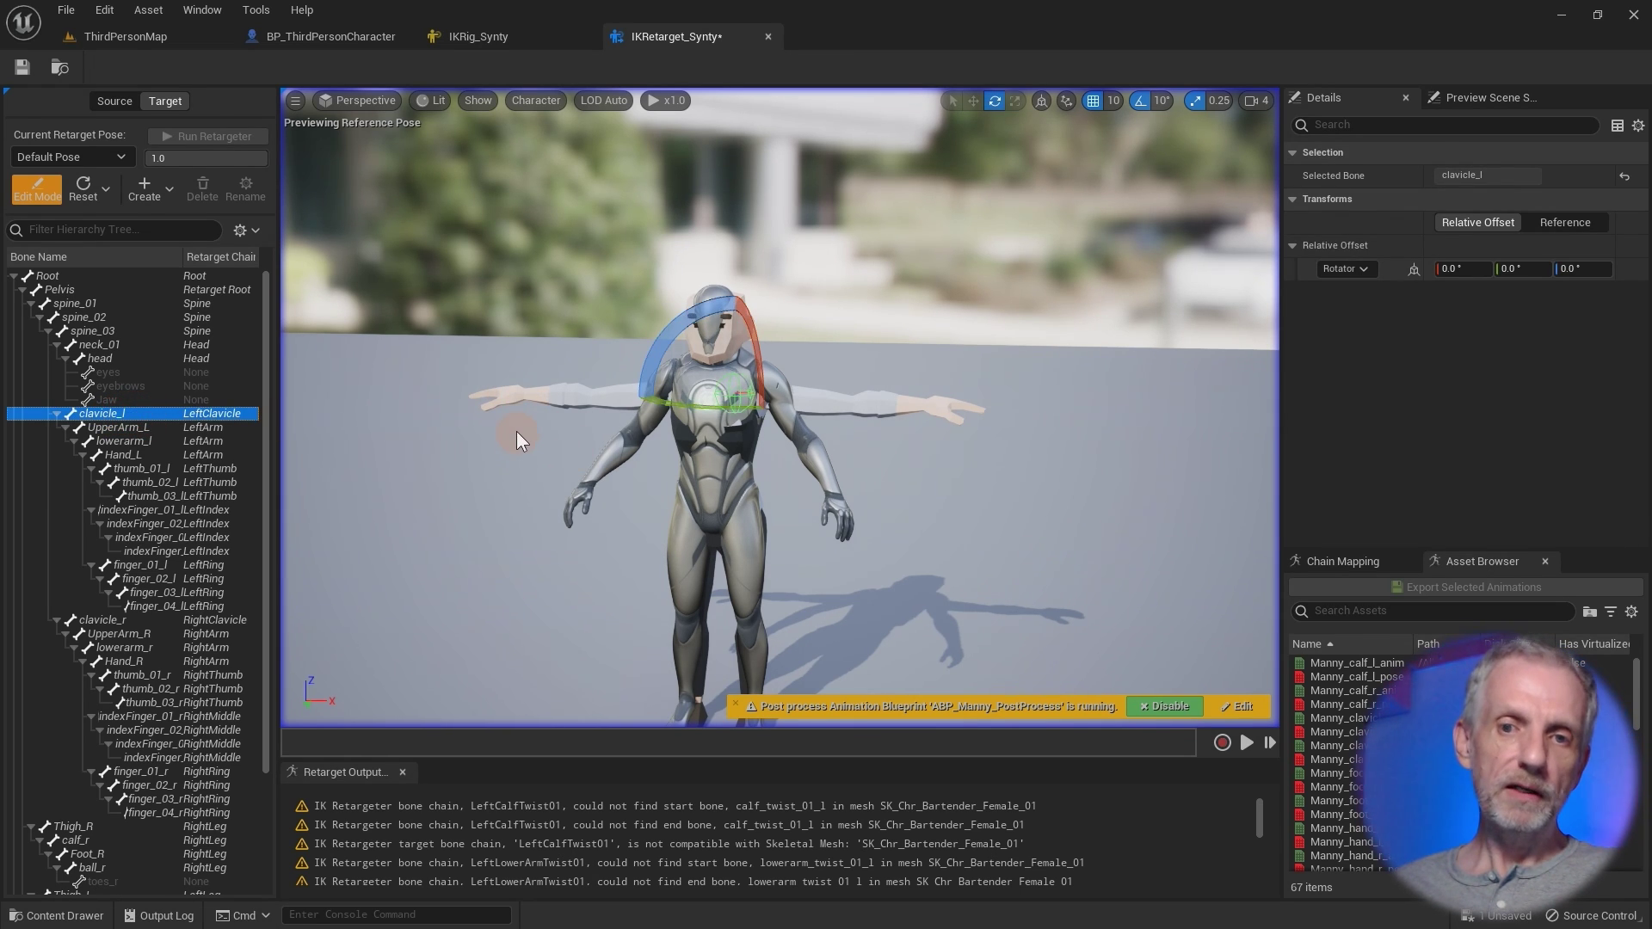
alt+drag(517, 431, 711, 393)
scroll(518, 431, up, 2)
drag(780, 336, 784, 400)
mouse_move(780, 394)
middle_down()
mouse_move(793, 373)
mouse_move(781, 406)
mouse_move(780, 393)
middle_up()
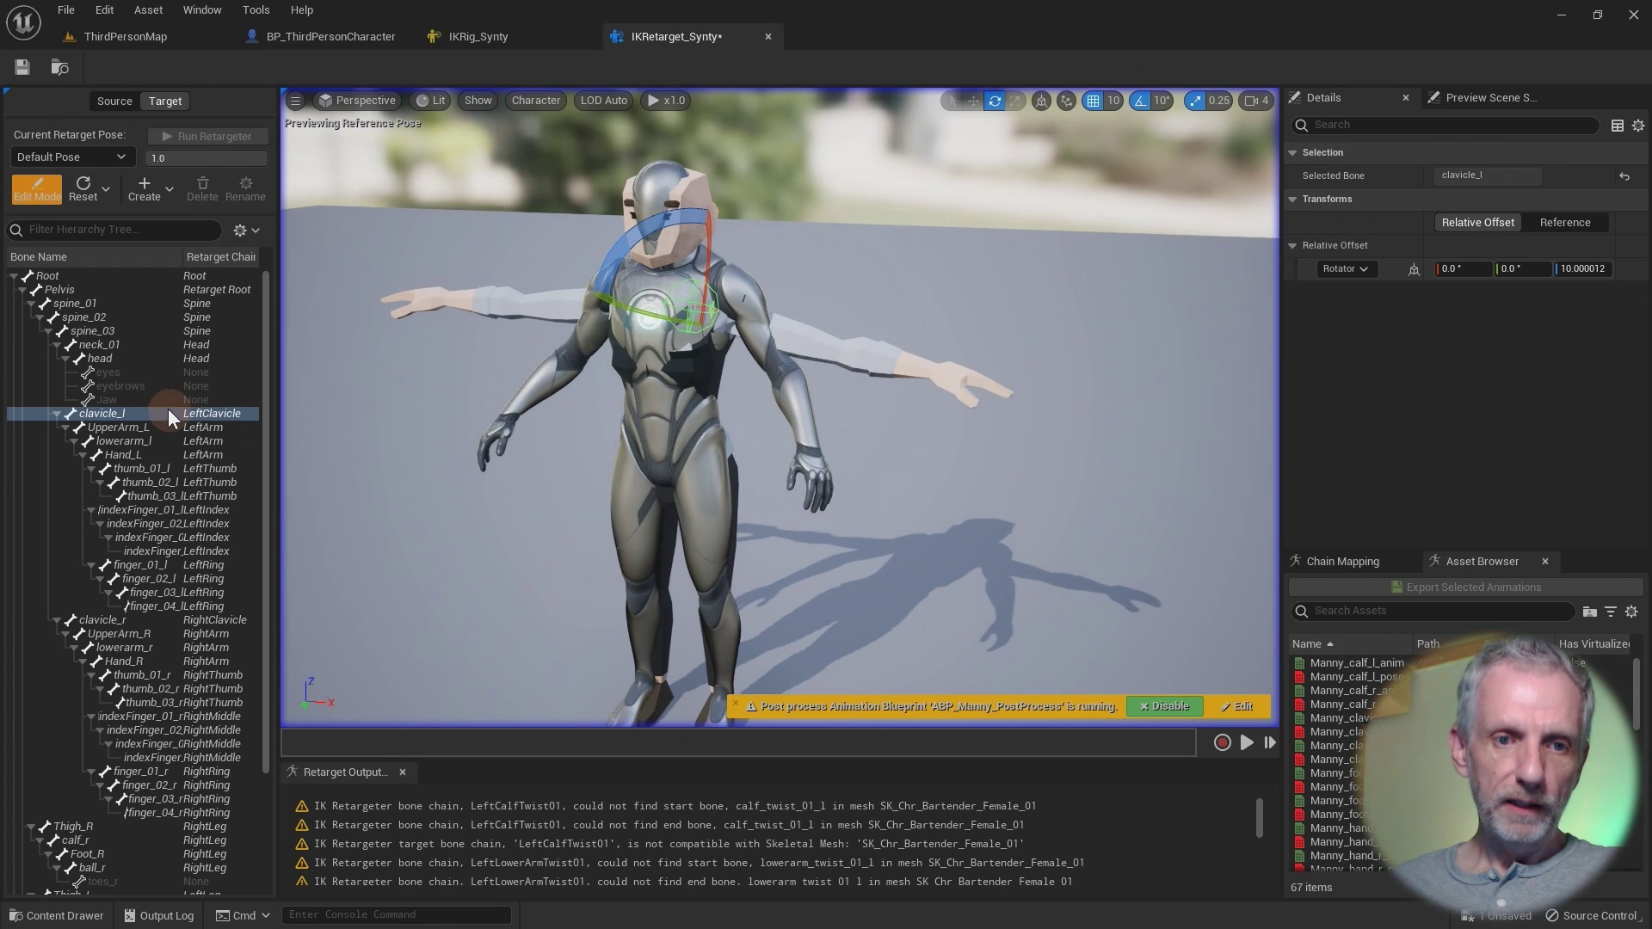
Rotate the UpperArm_L bone 40° about Z so the left arm lowers onto the mannequin's arm.
click(143, 427)
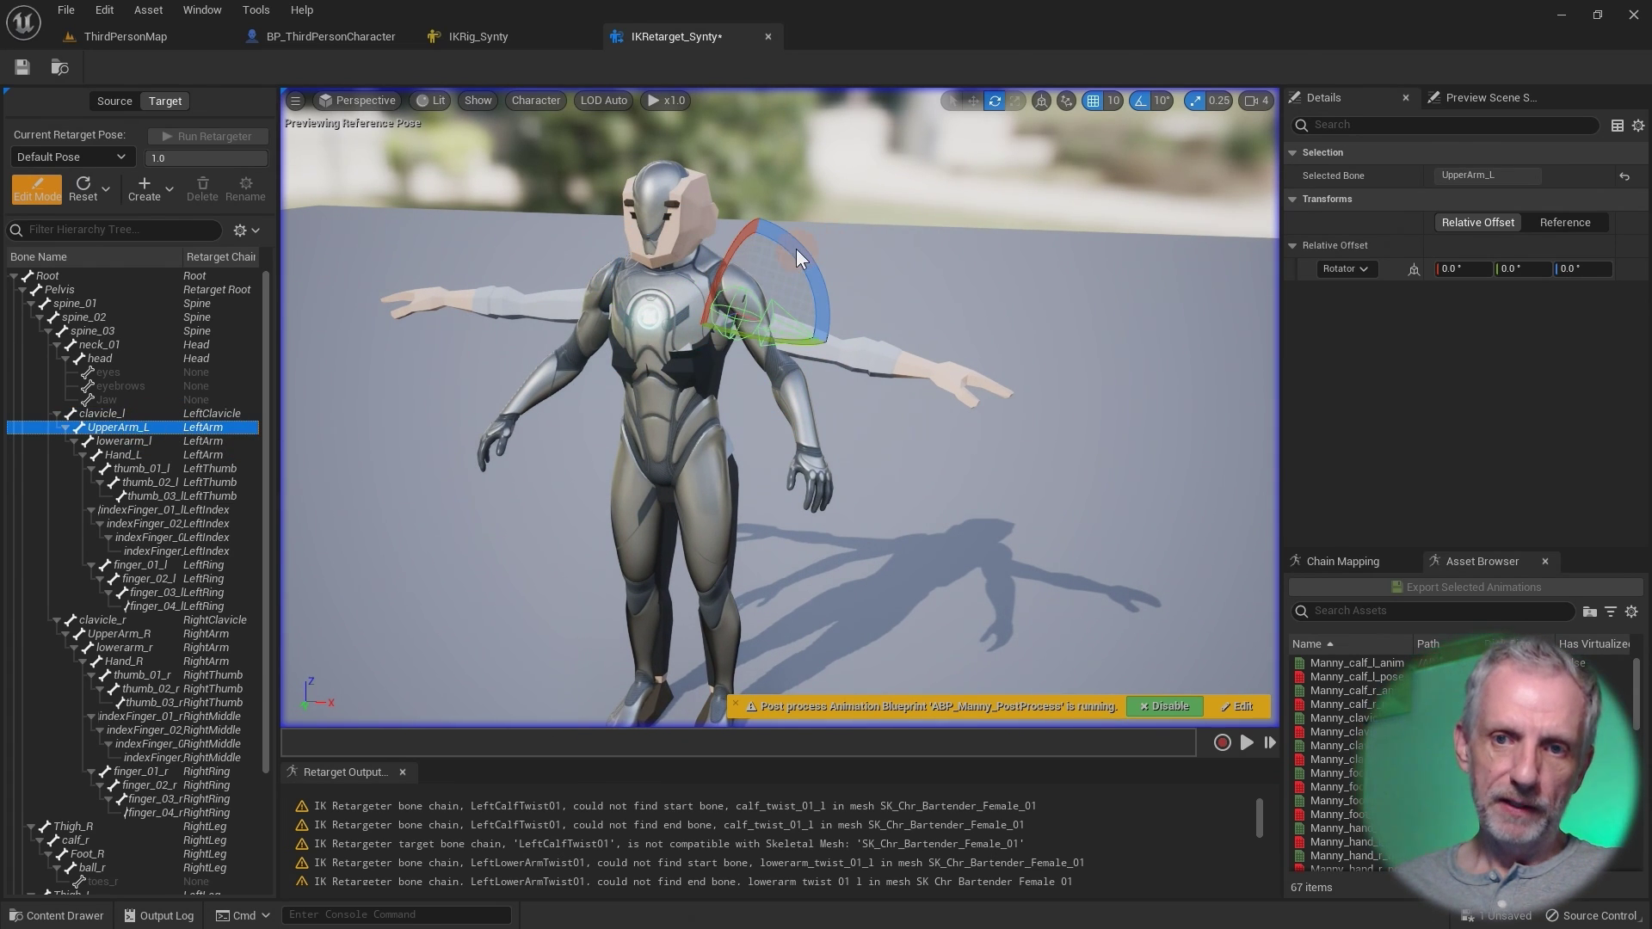
alt+drag(535, 383, 516, 426)
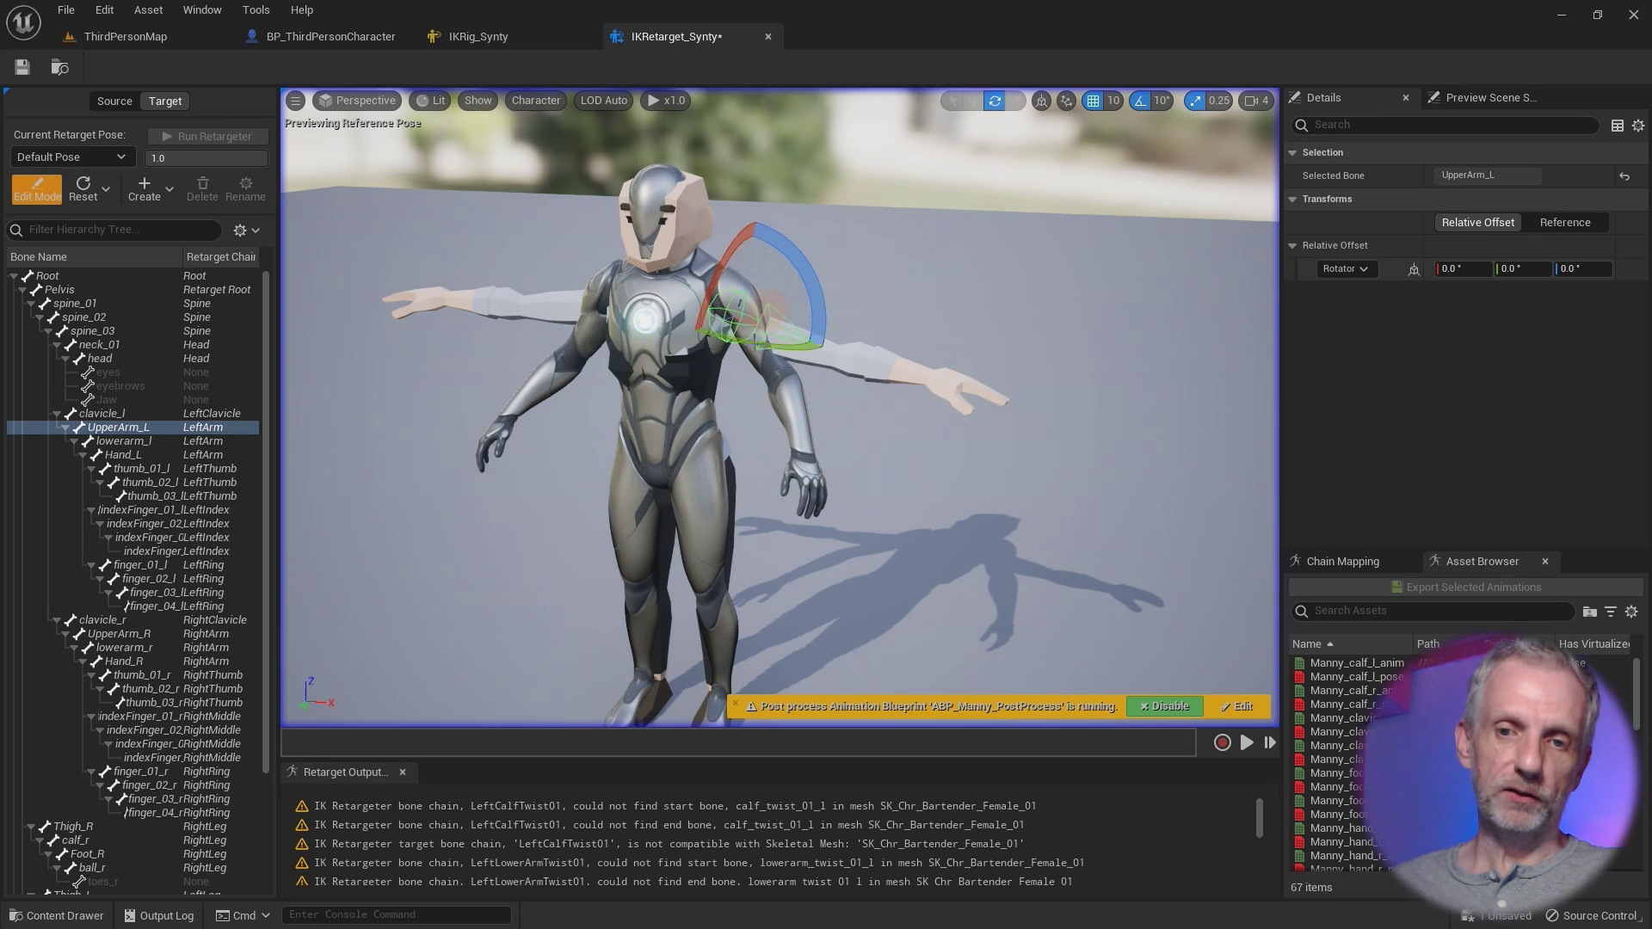
mouse_move(565, 580)
alt+mouse_down()
mouse_move(594, 575)
mouse_move(562, 578)
alt+mouse_up()
drag(809, 297, 820, 373)
drag(975, 322, 955, 376)
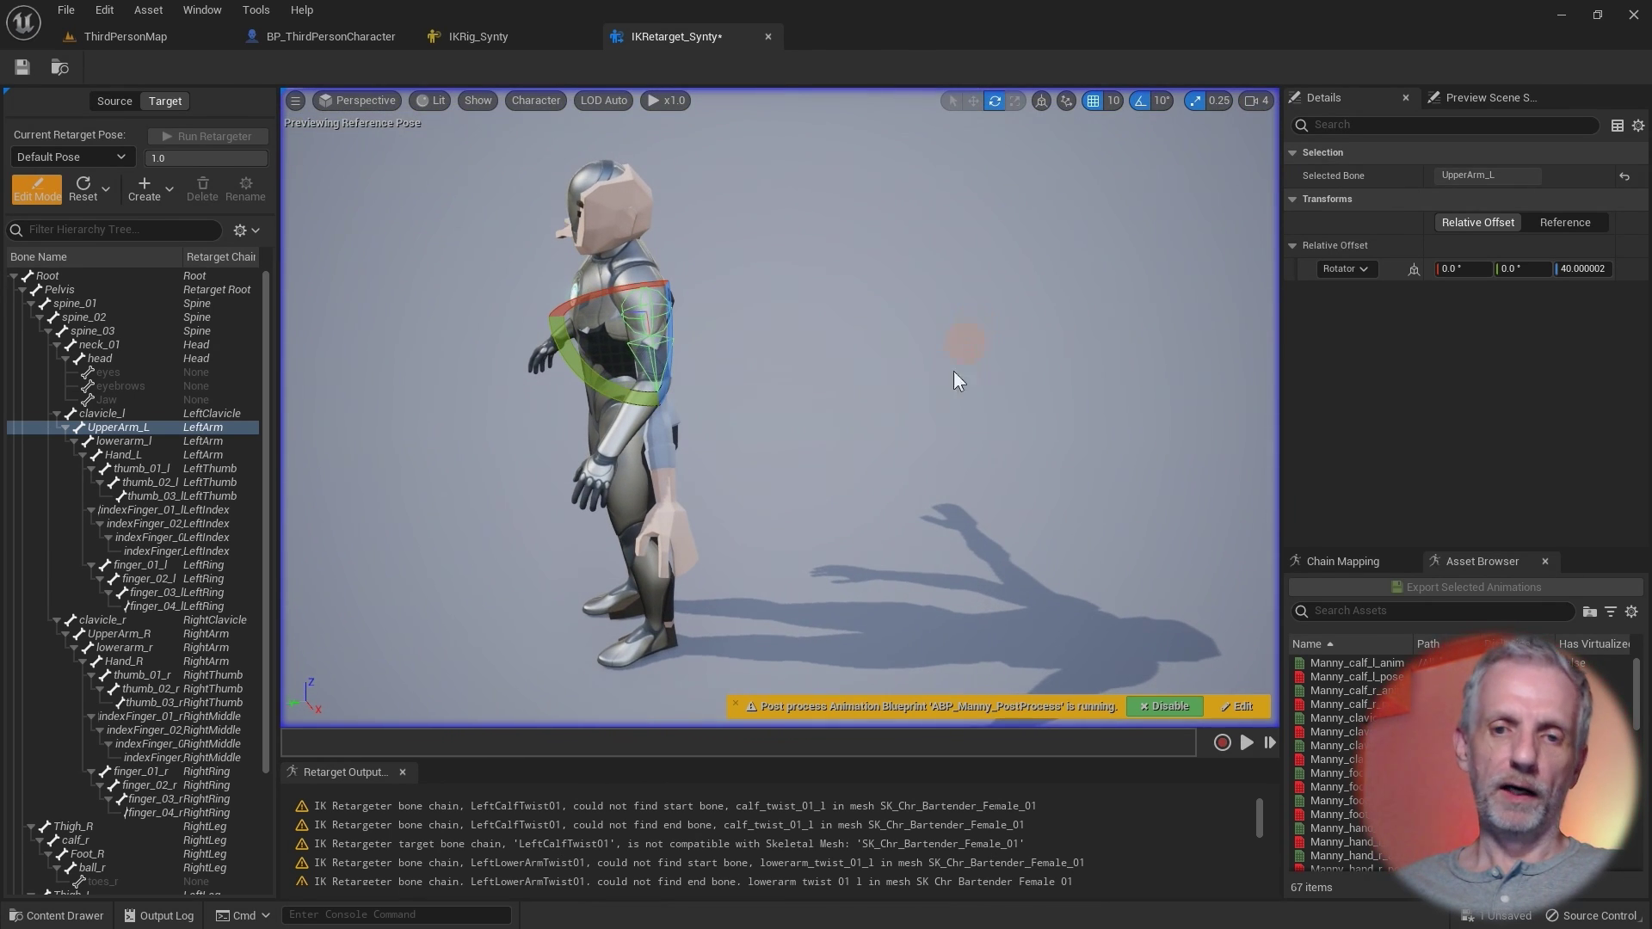
Rotate the lowerarm_l bone 40° about Y to match the mannequin's left forearm.
click(133, 444)
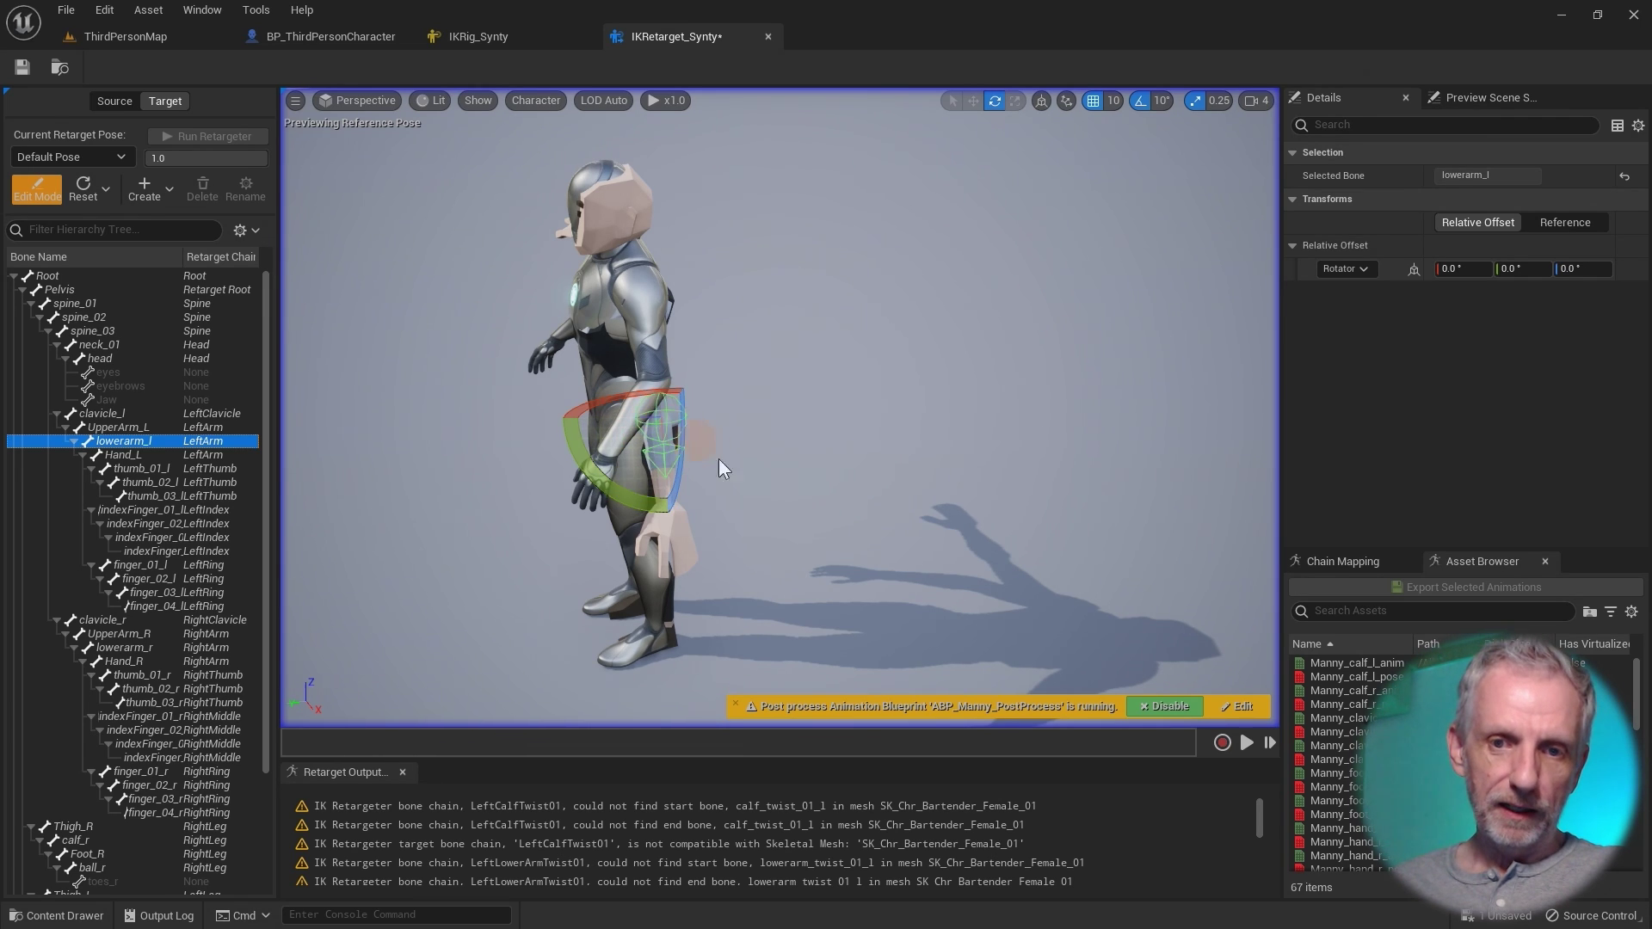
alt+drag(732, 467, 833, 492)
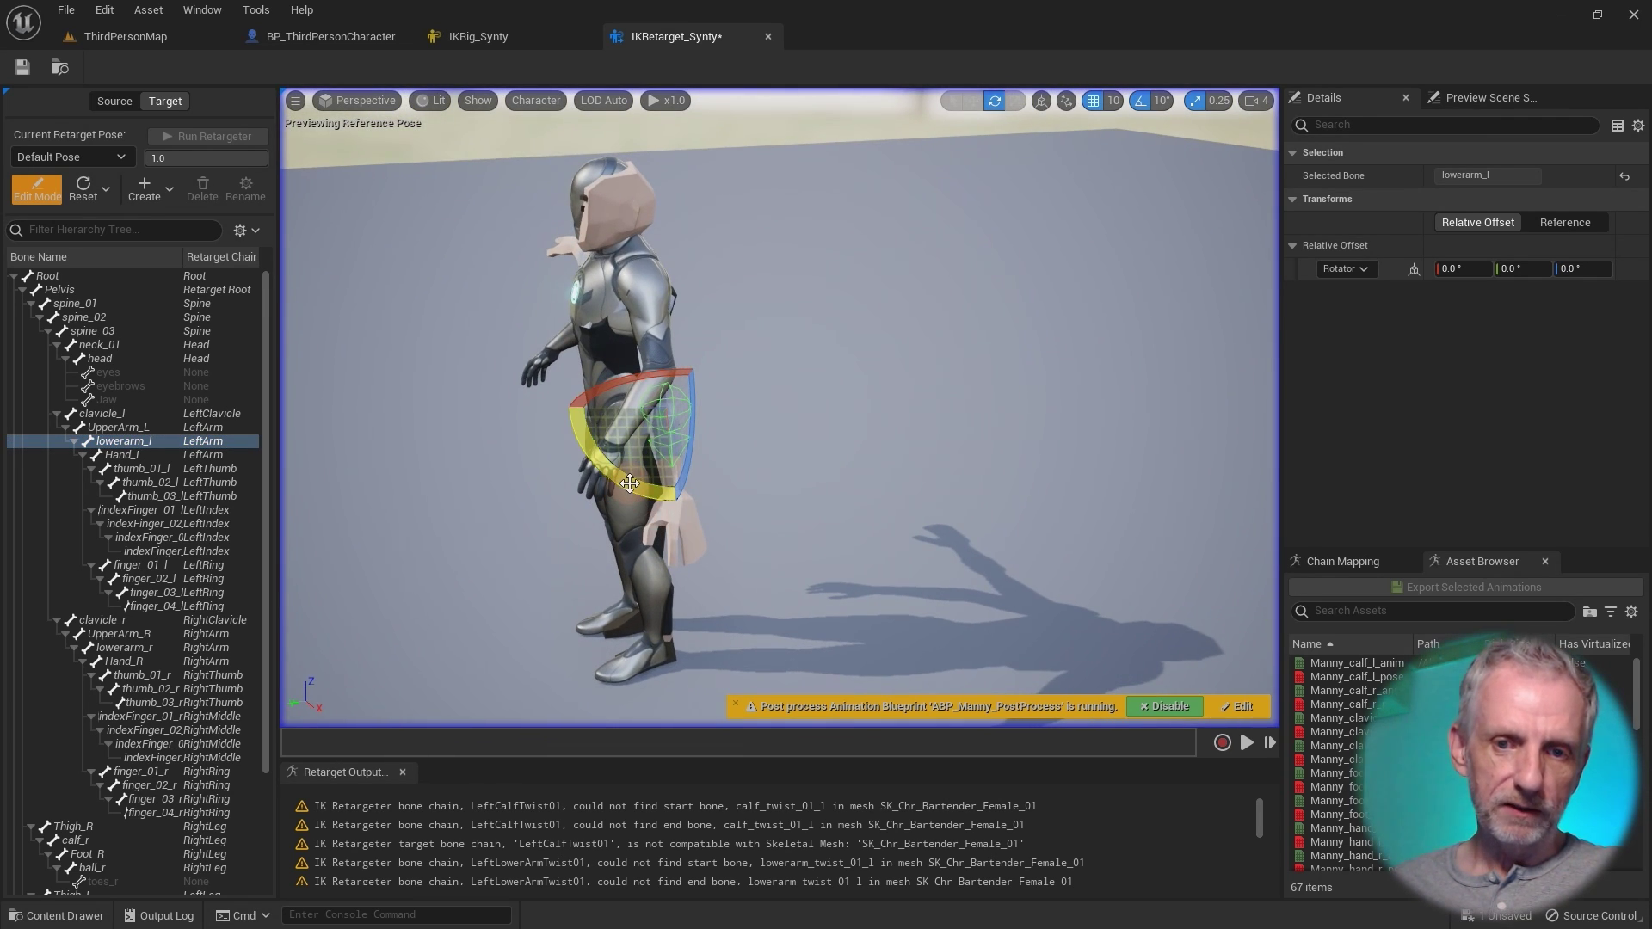
drag(630, 484, 498, 465)
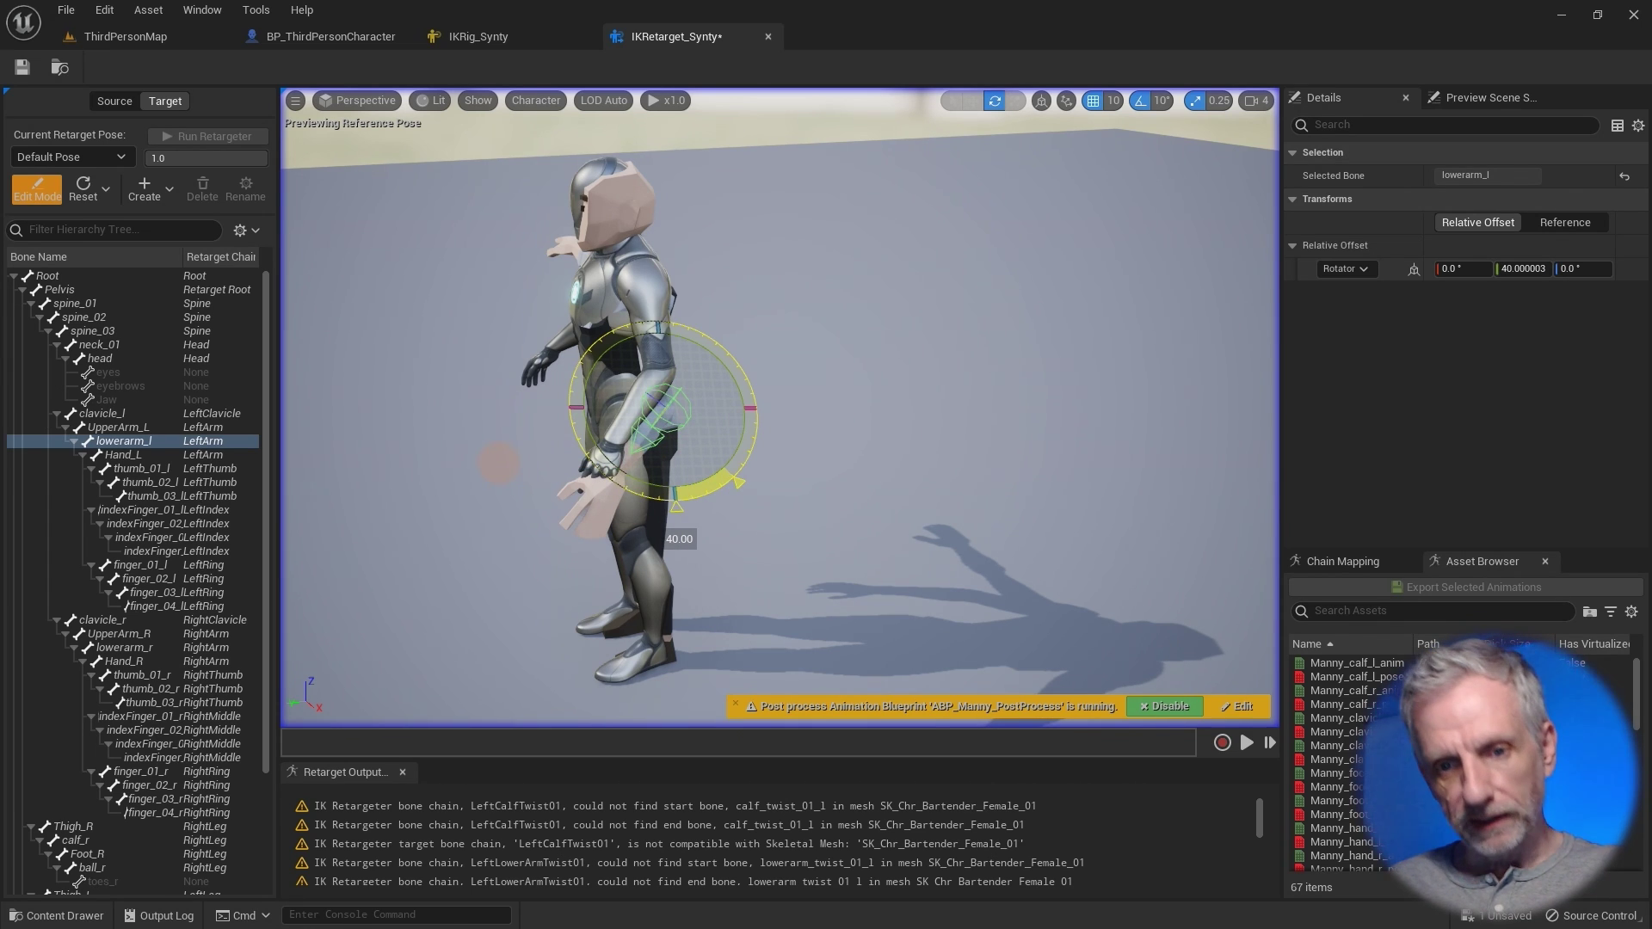
drag(980, 529, 1104, 508)
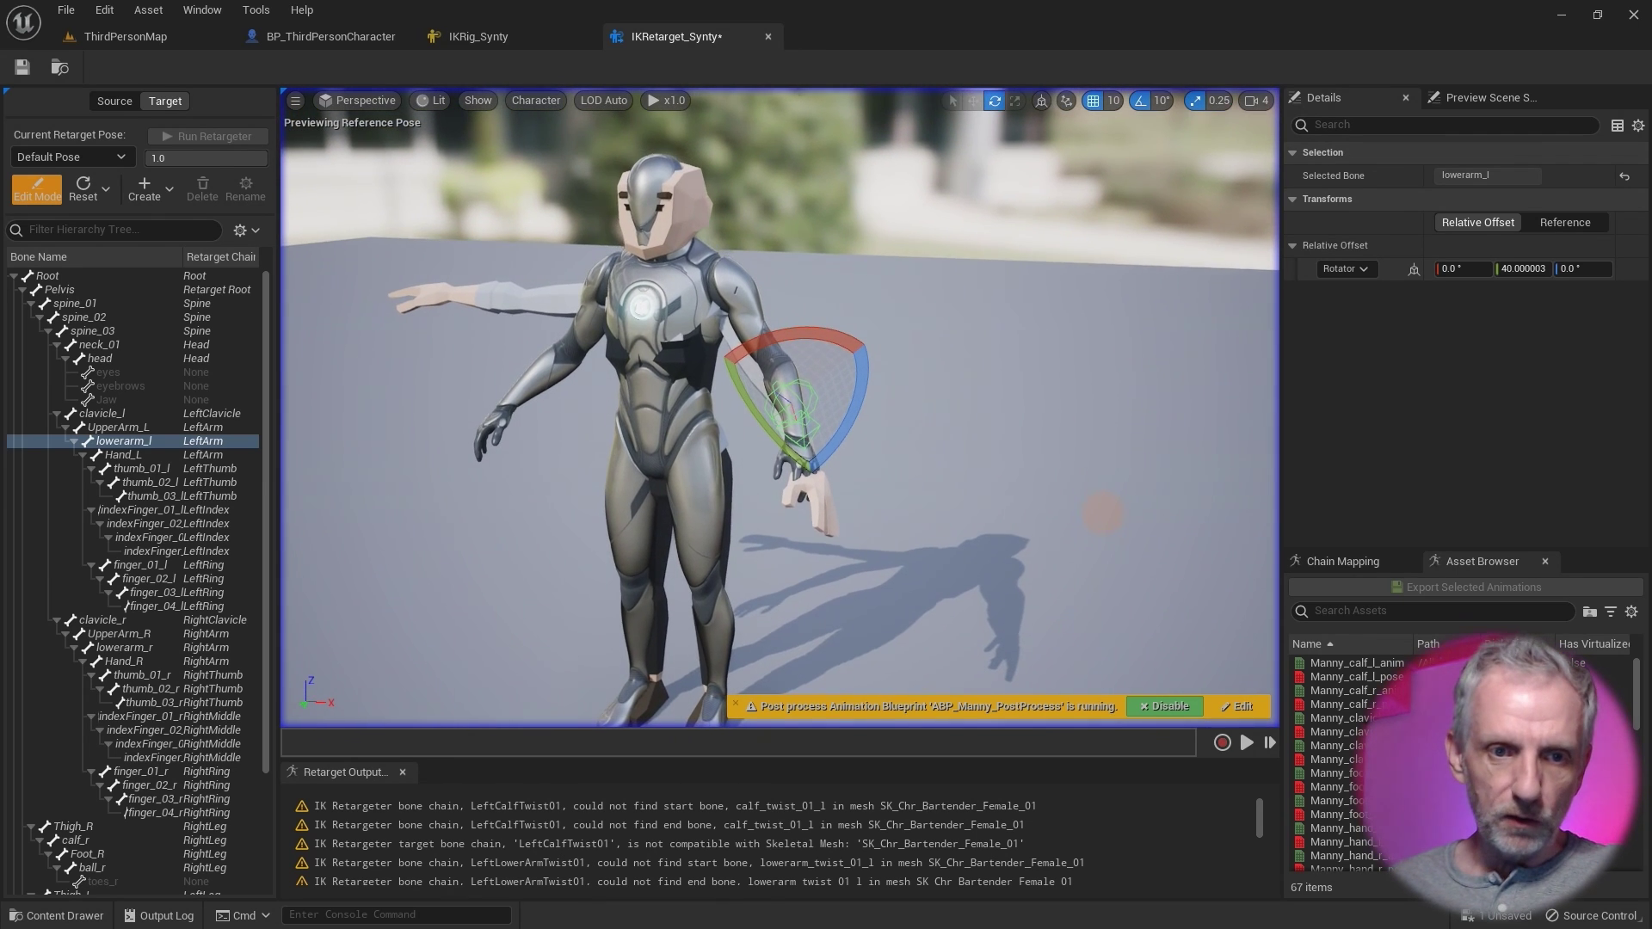
Rotate the Hand_L bone 10° about Z to align it with the mannequin's left hand.
click(130, 456)
drag(770, 482, 973, 472)
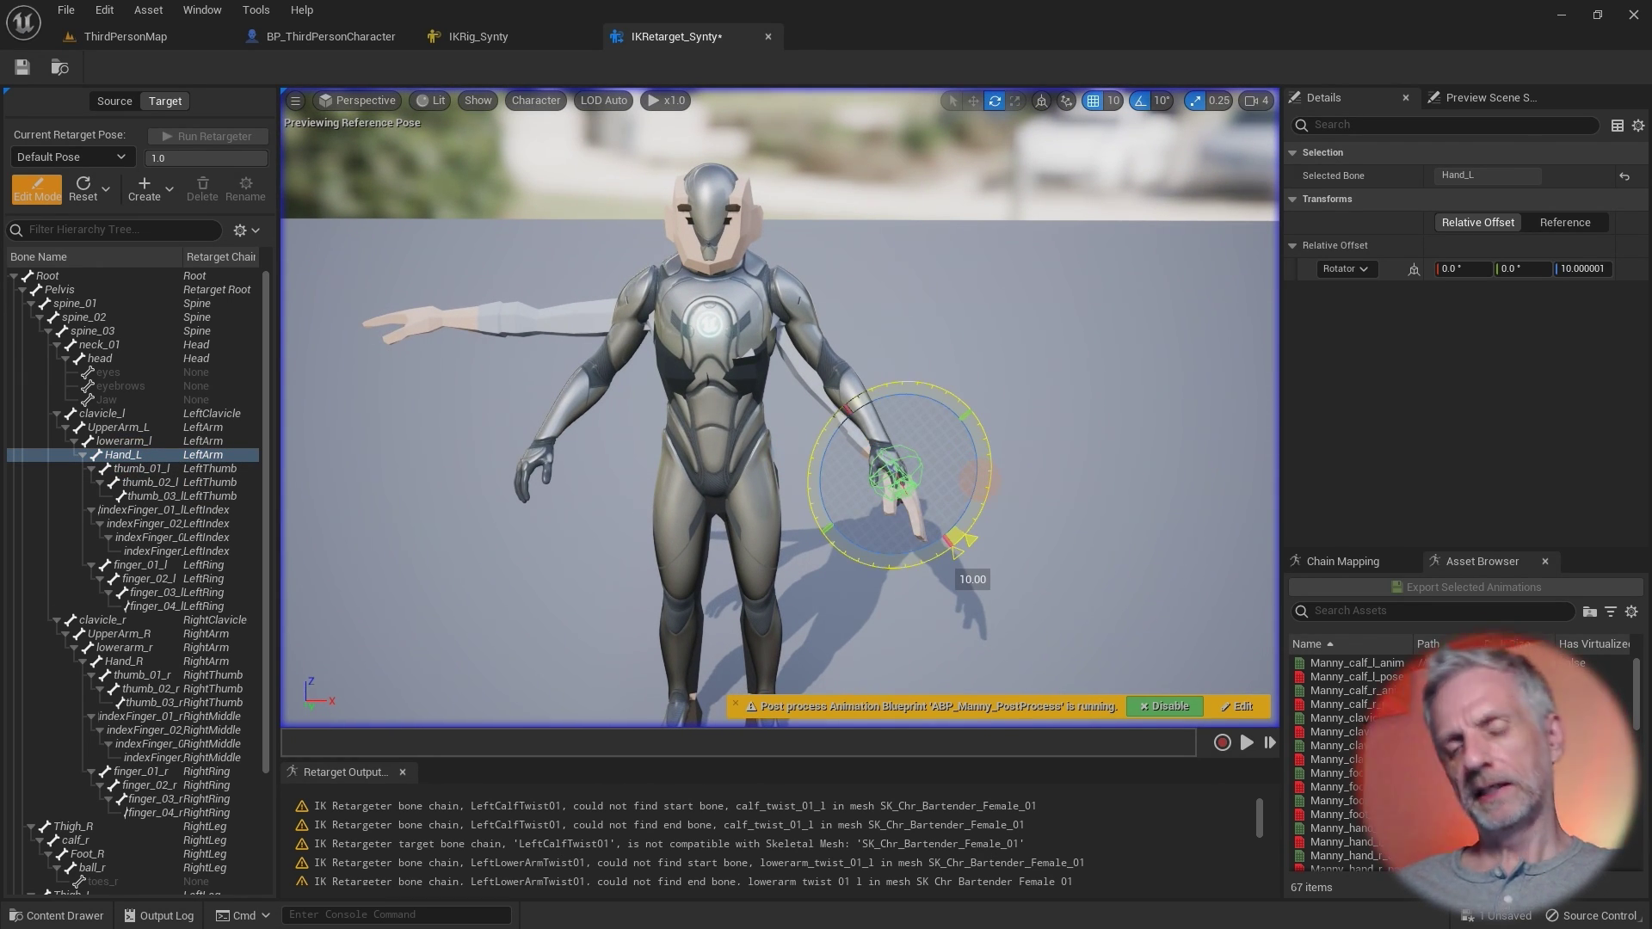
alt+drag(1085, 397, 1106, 393)
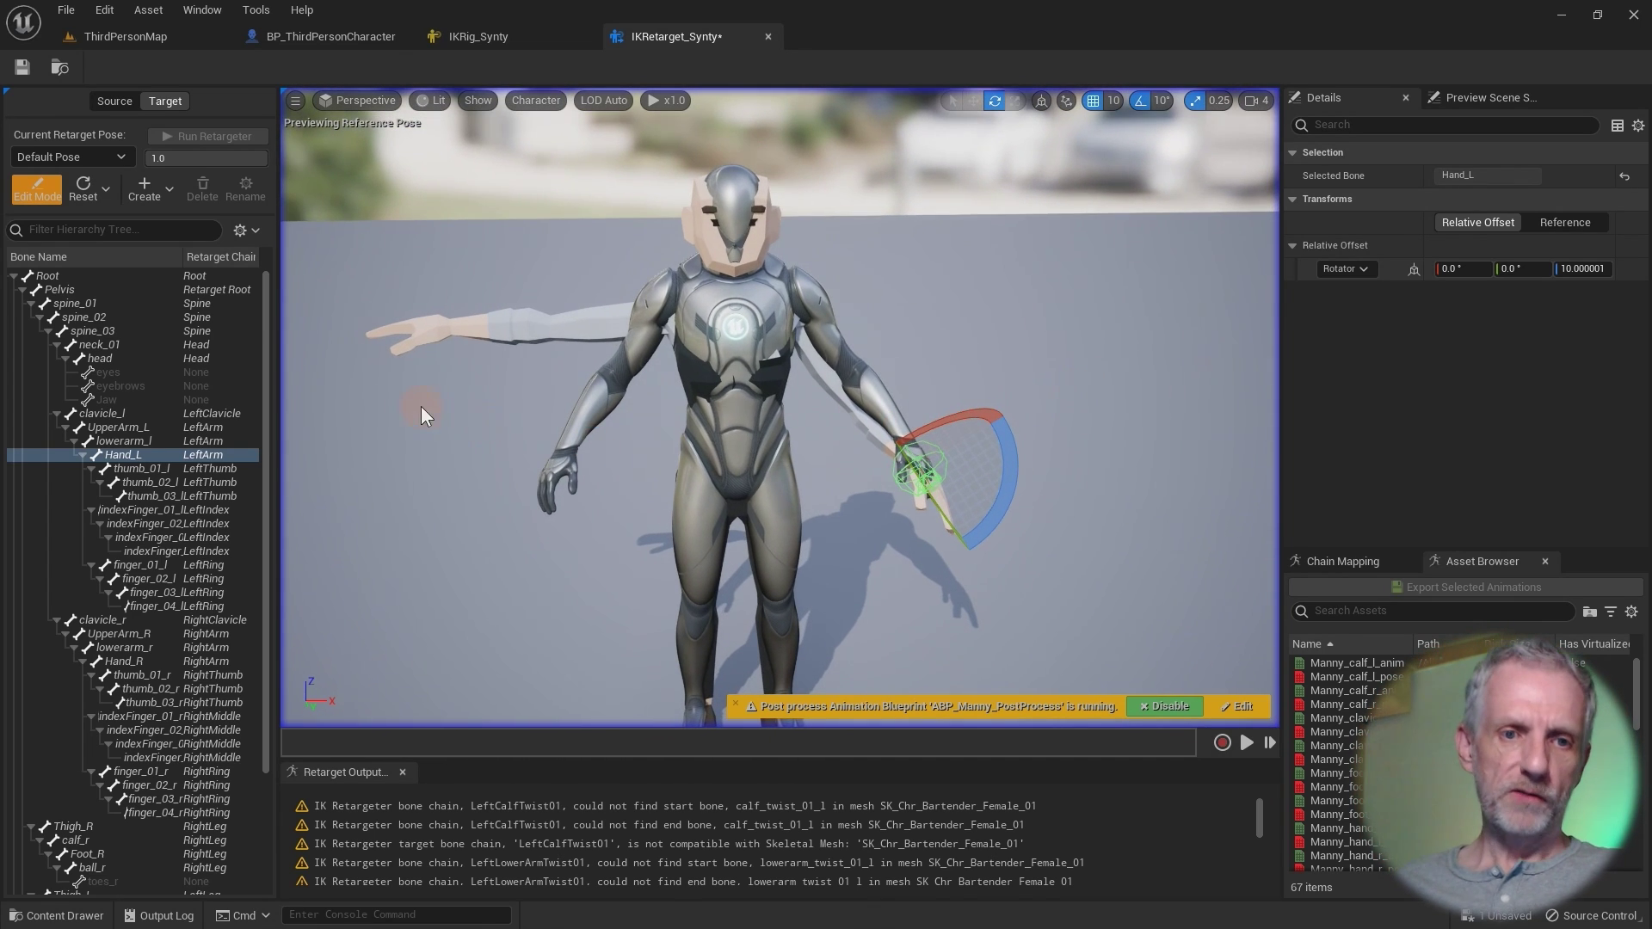
Collapse the clavicle_l branch and rotate the clavicle_r bone 10° about Z.
click(55, 415)
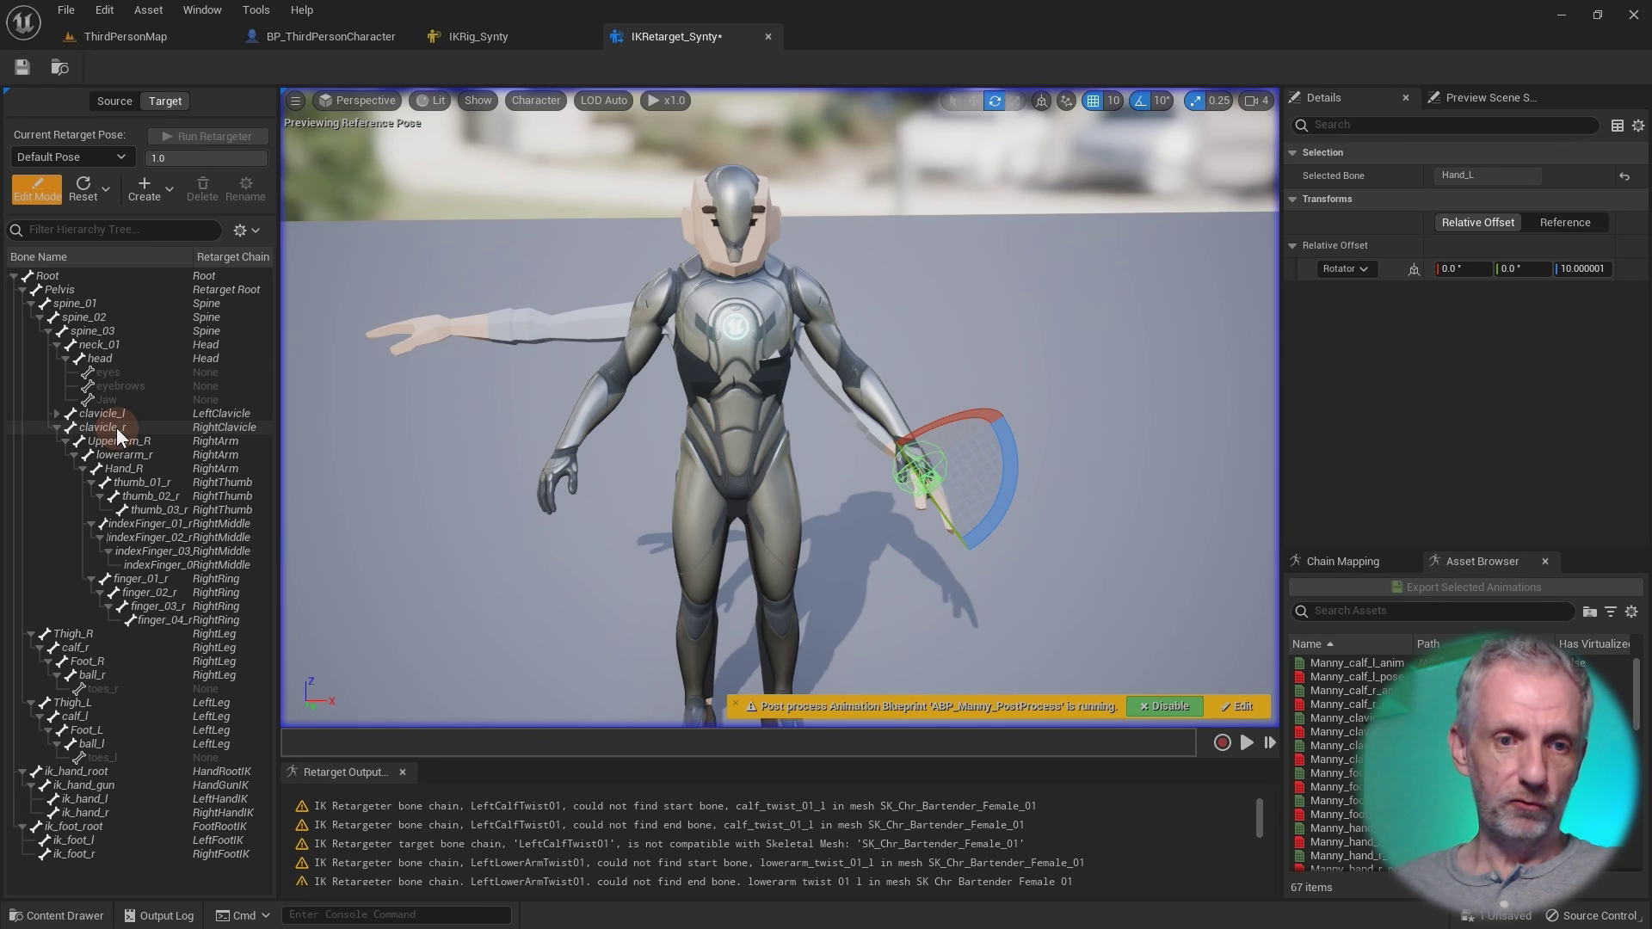
click(116, 427)
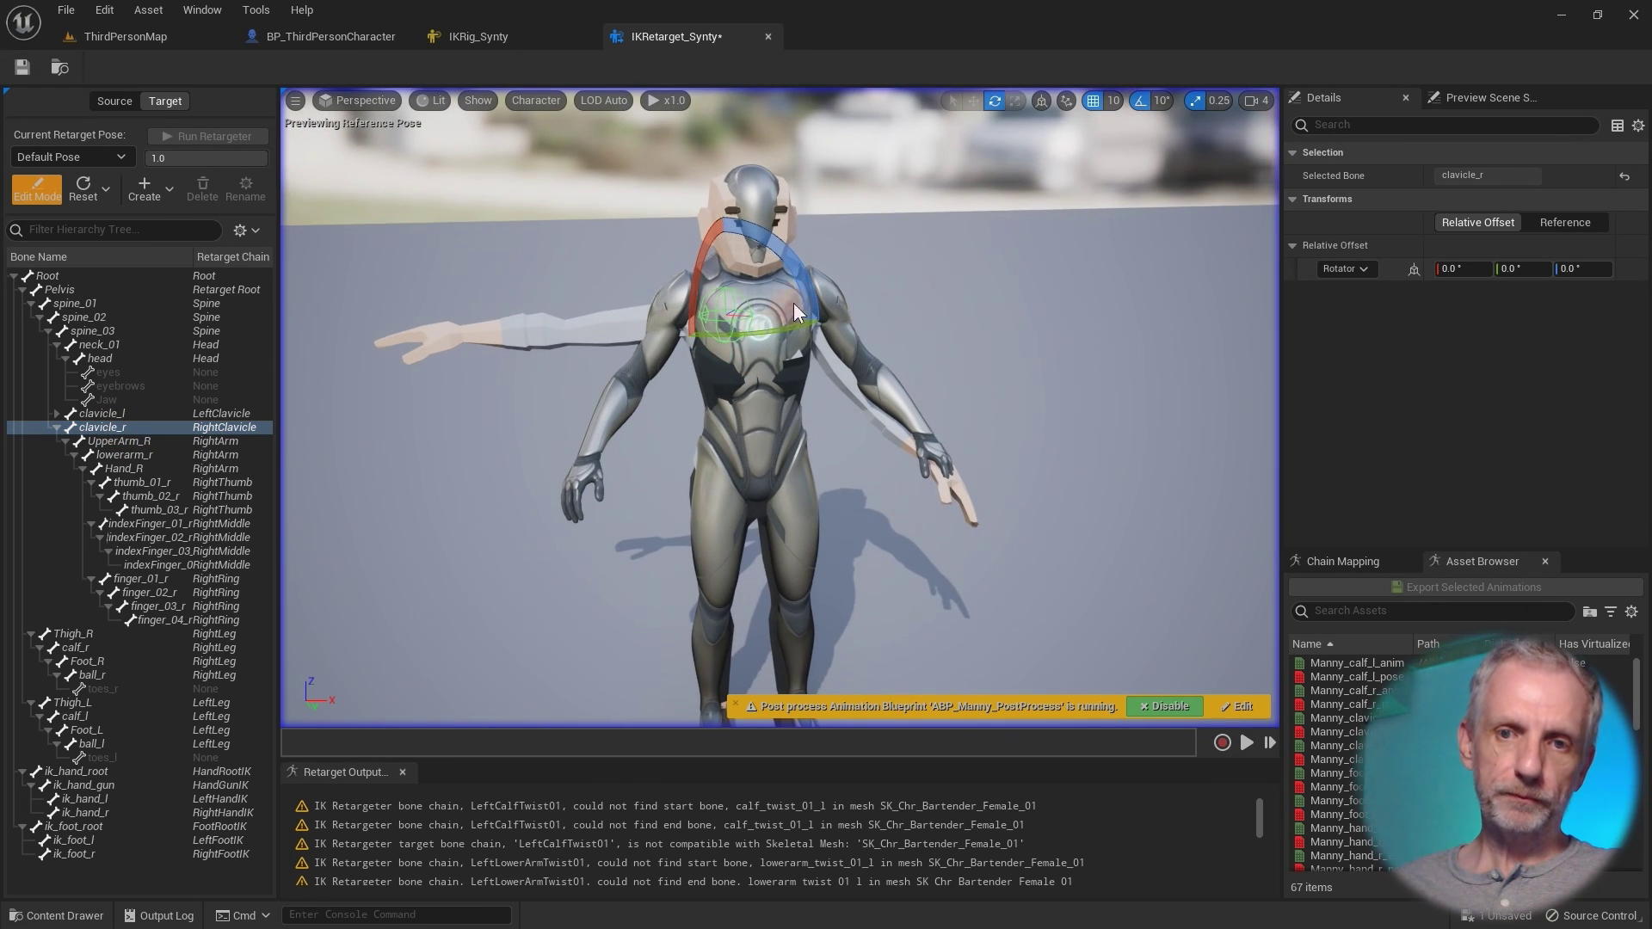
drag(802, 306, 821, 327)
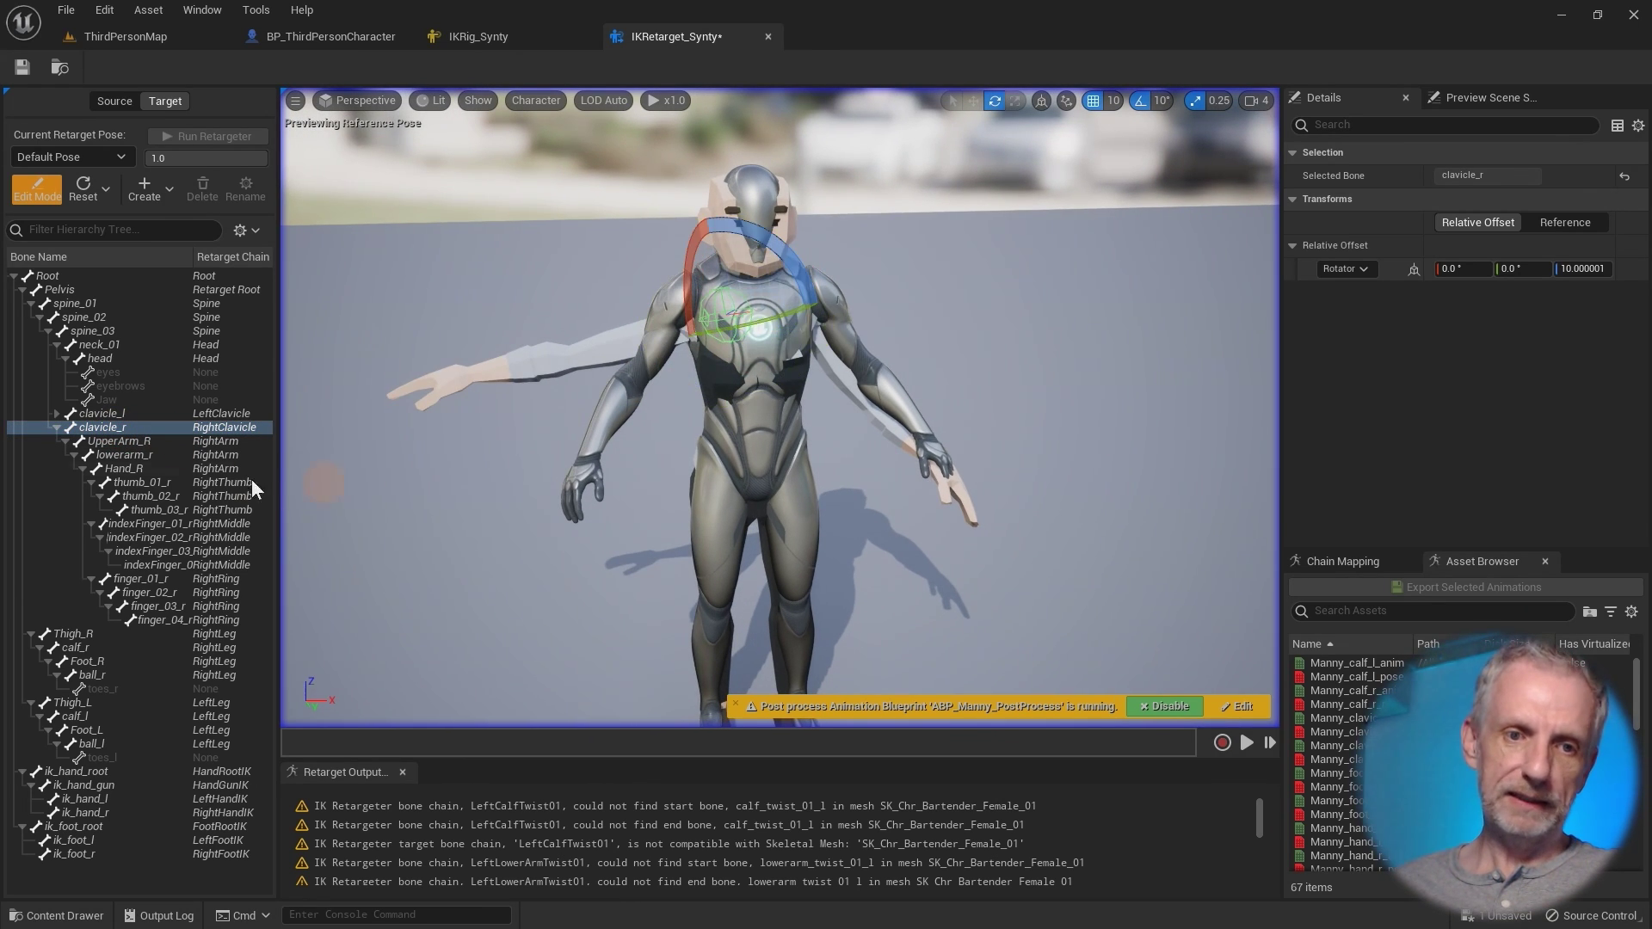
Rotate the UpperArm_R and lowerarm_r bones to line the right arm up with the mannequin's arm.
click(155, 441)
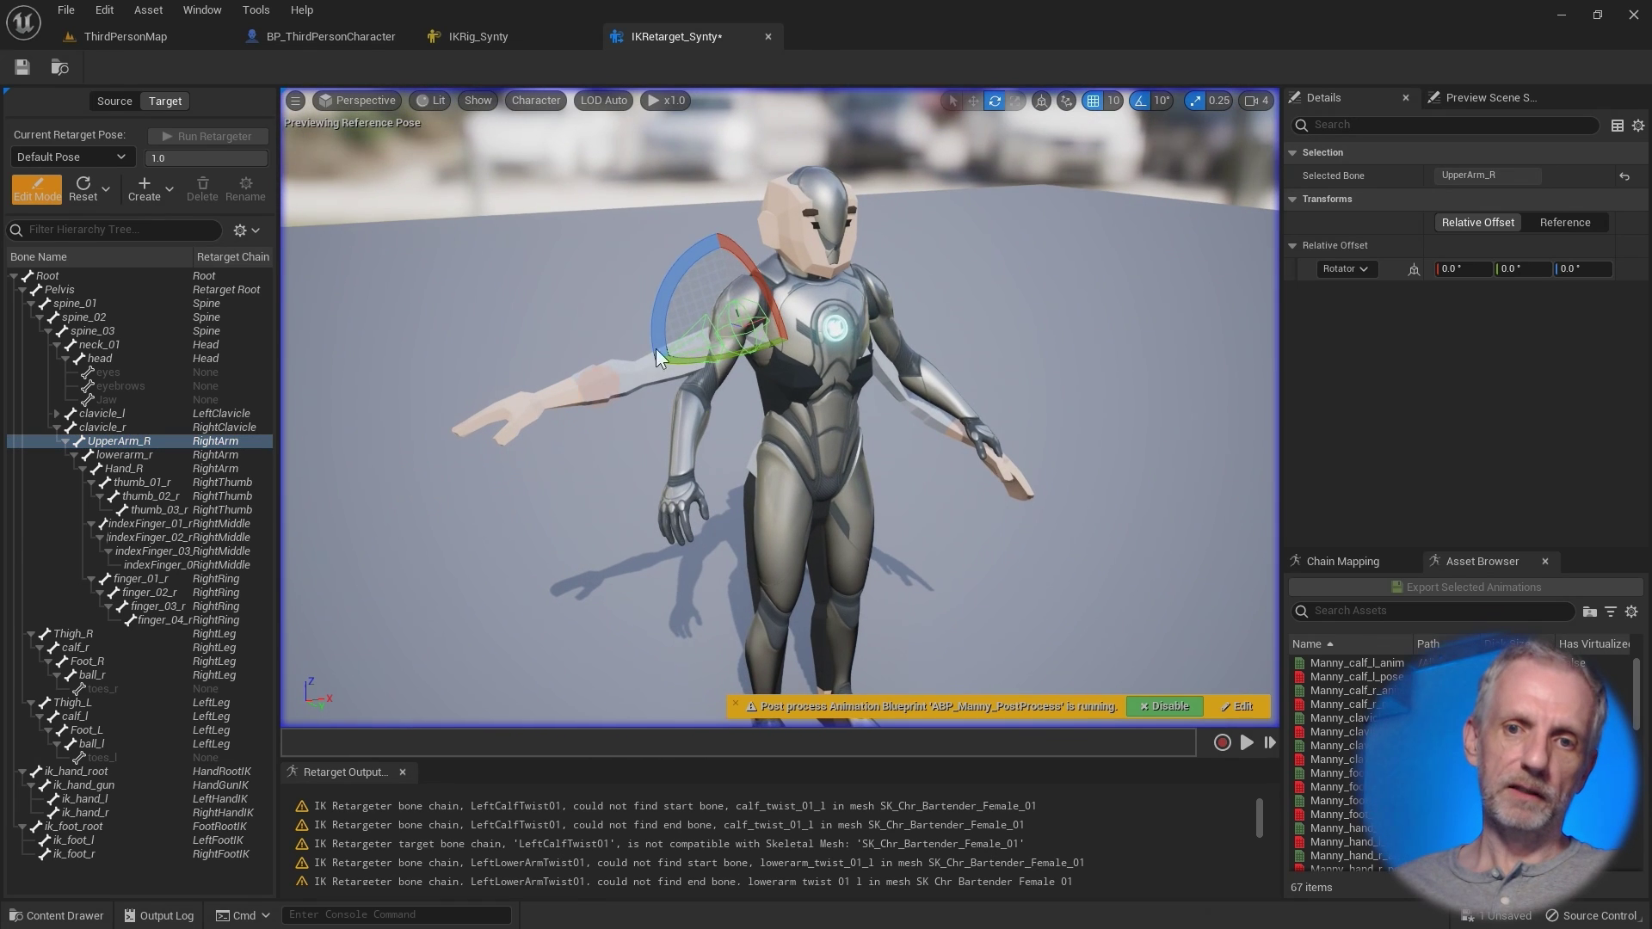
drag(679, 270, 551, 414)
click(152, 455)
drag(812, 520, 757, 516)
Rotate the Hand_R bone 10° about Z to align it with the mannequin's right hand.
click(143, 465)
alt+drag(378, 454, 494, 527)
alt+drag(811, 558, 768, 529)
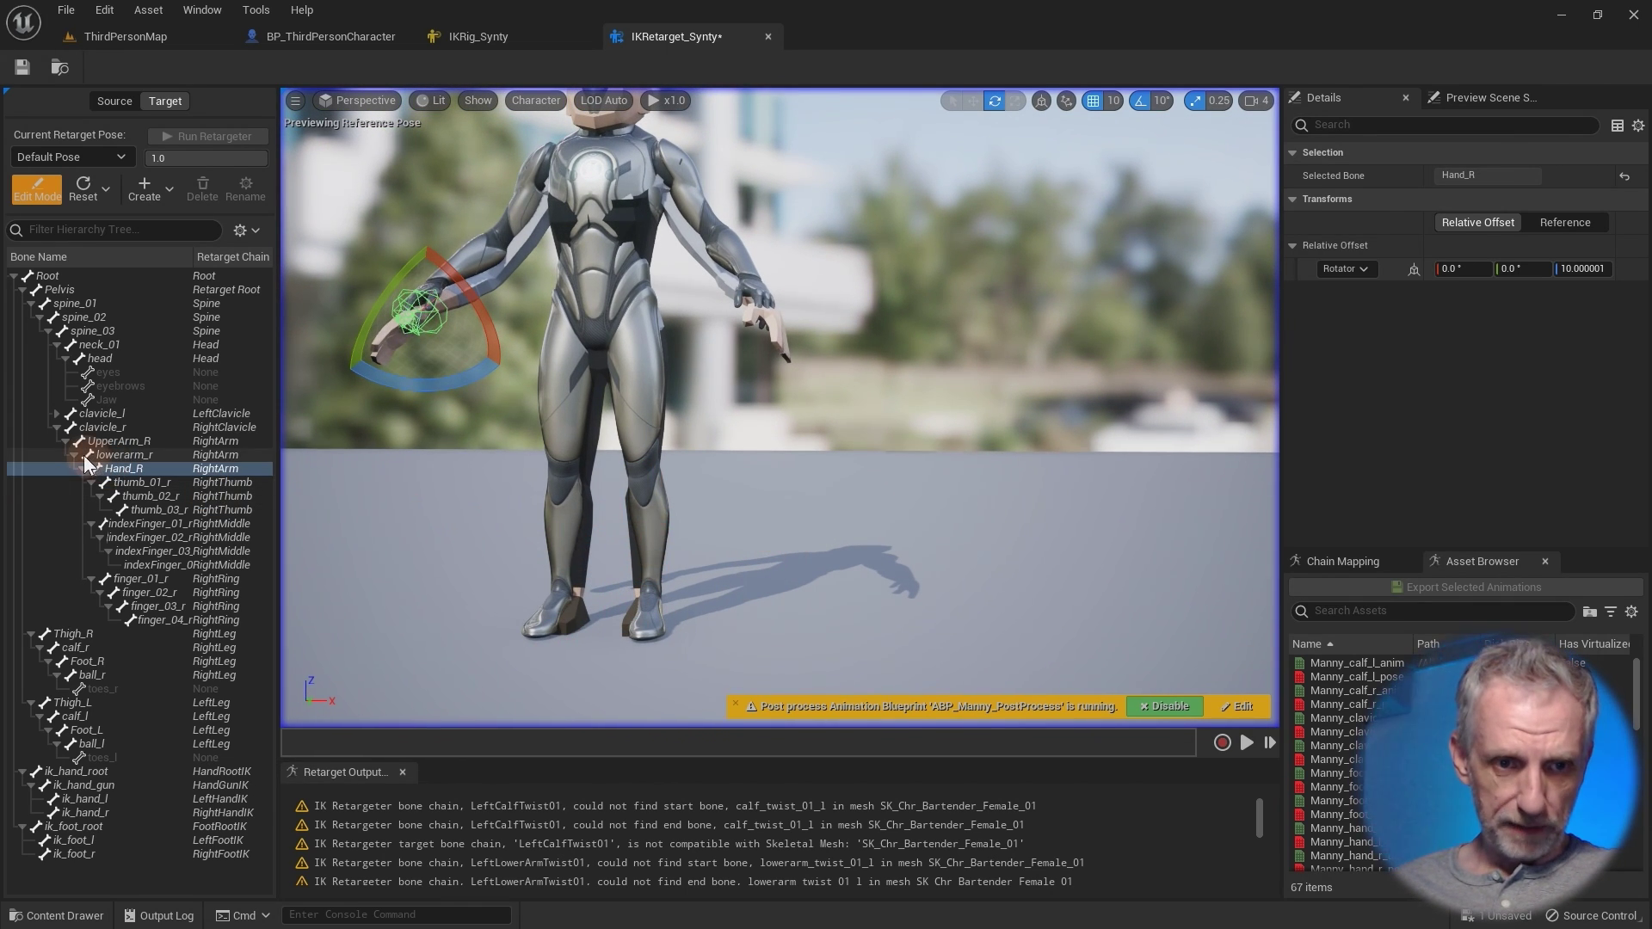
Collapse the clavicle_r branch and rotate the Thigh_R bone -5° about Z with rotation snapping set to 5°.
click(58, 428)
click(107, 430)
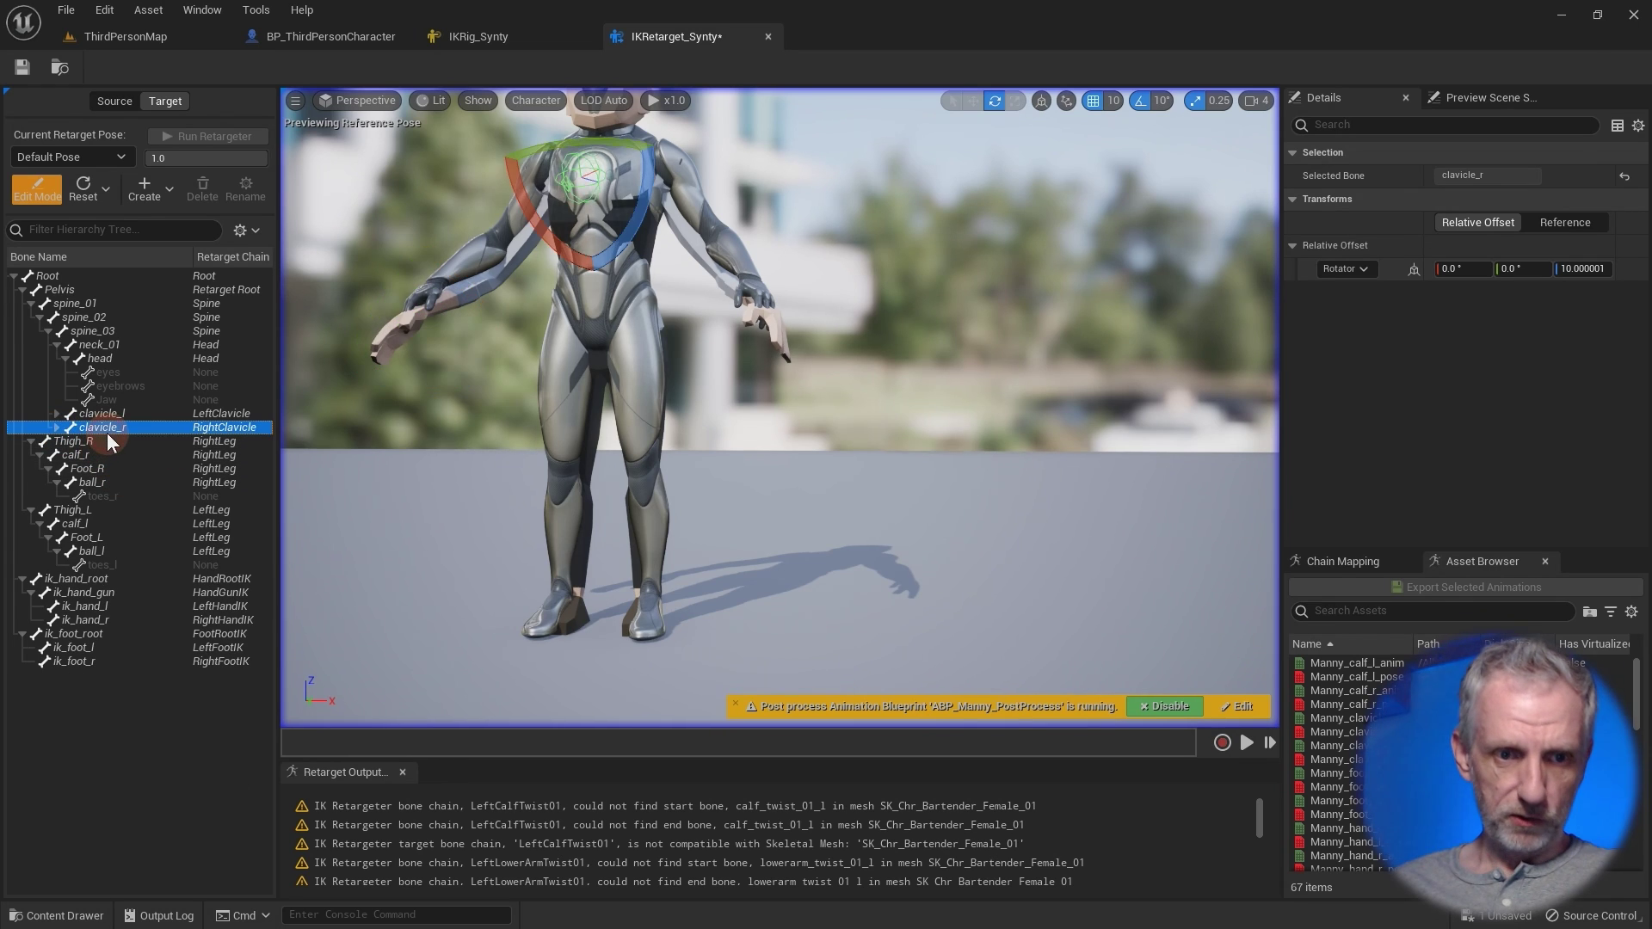
click(106, 443)
alt+drag(647, 477, 655, 492)
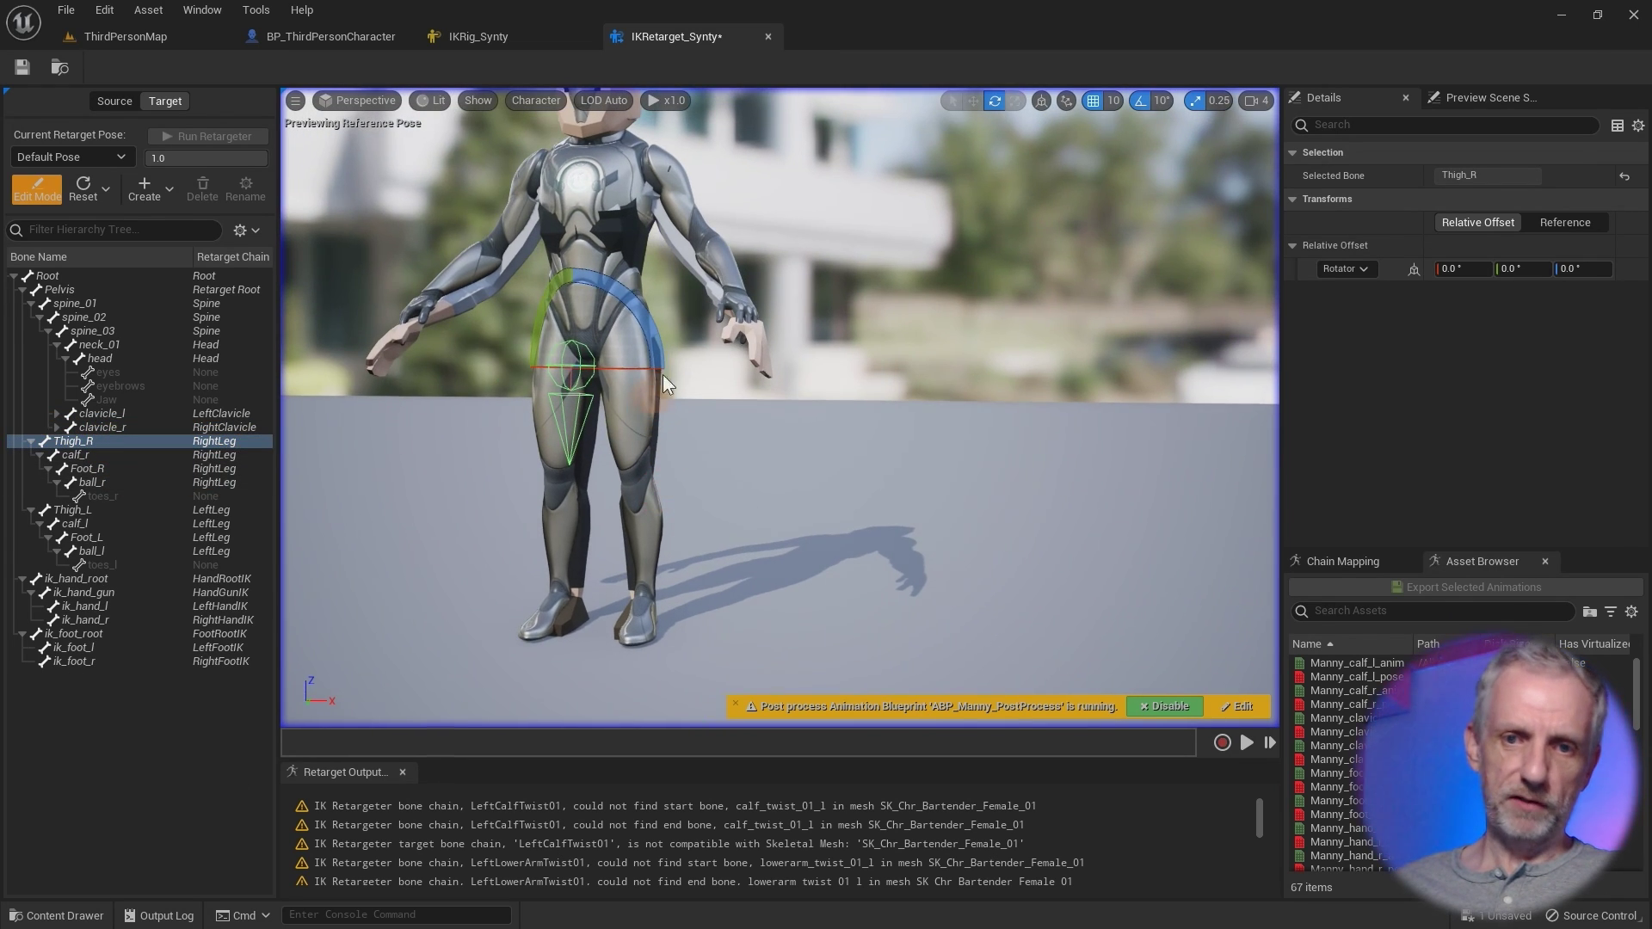
mouse_move(664, 363)
mouse_down()
mouse_move(653, 447)
mouse_move(664, 363)
mouse_up()
click(1168, 101)
click(1194, 145)
alt+drag(685, 444, 766, 444)
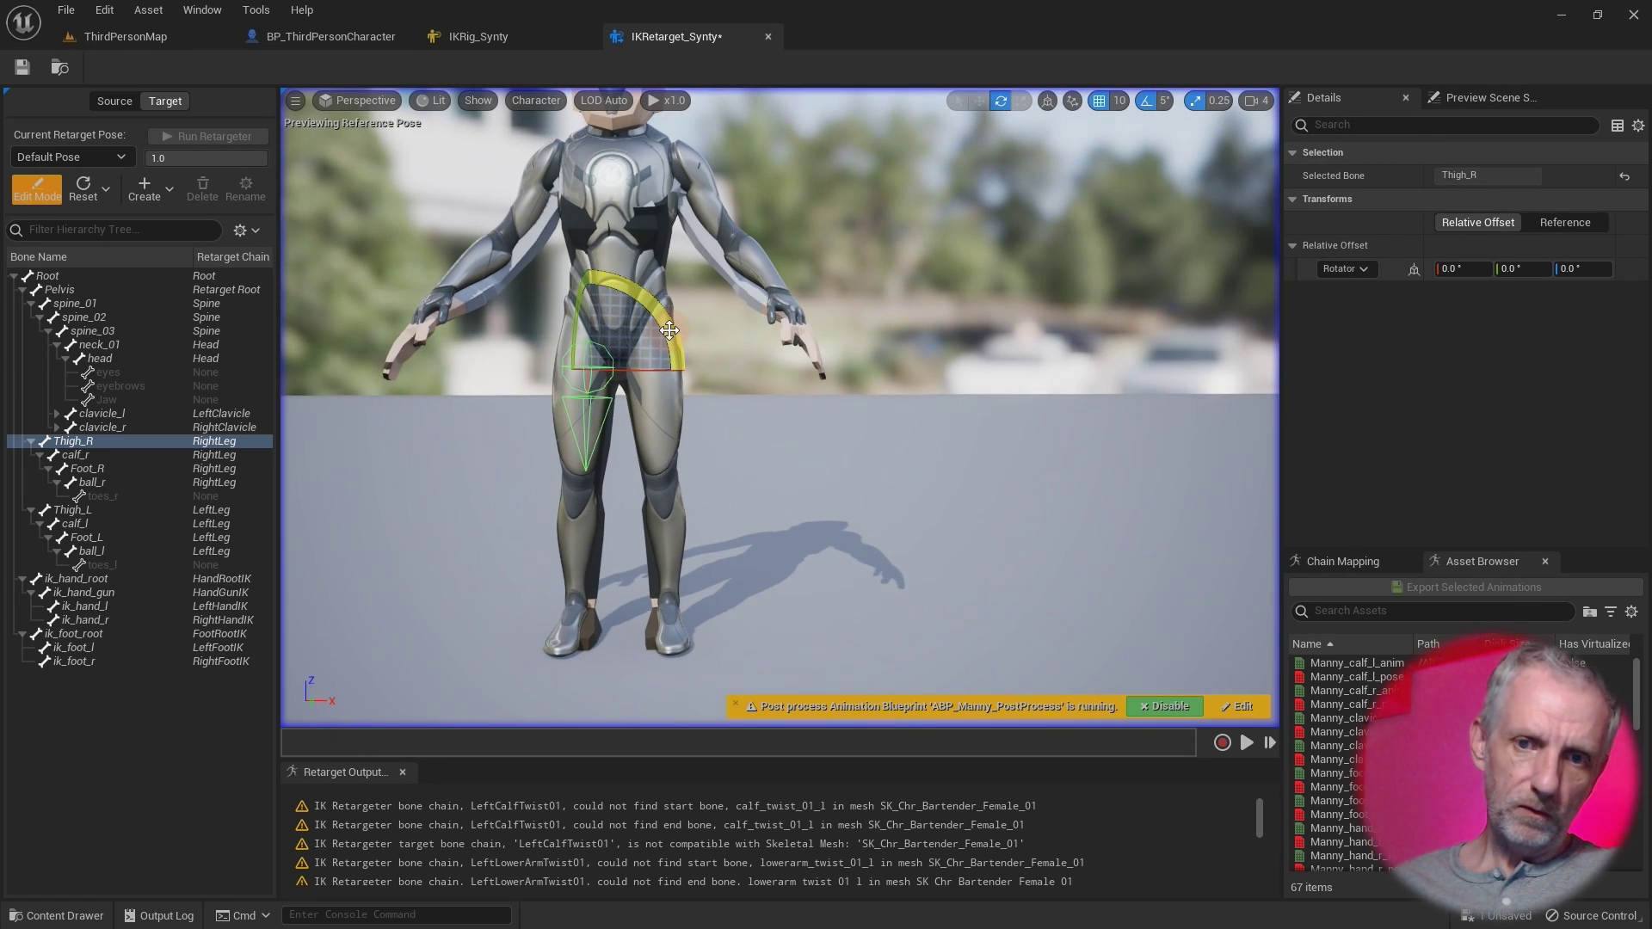
drag(663, 323, 676, 343)
mouse_move(793, 430)
alt+mouse_down()
mouse_move(811, 416)
mouse_move(774, 425)
alt+mouse_up()
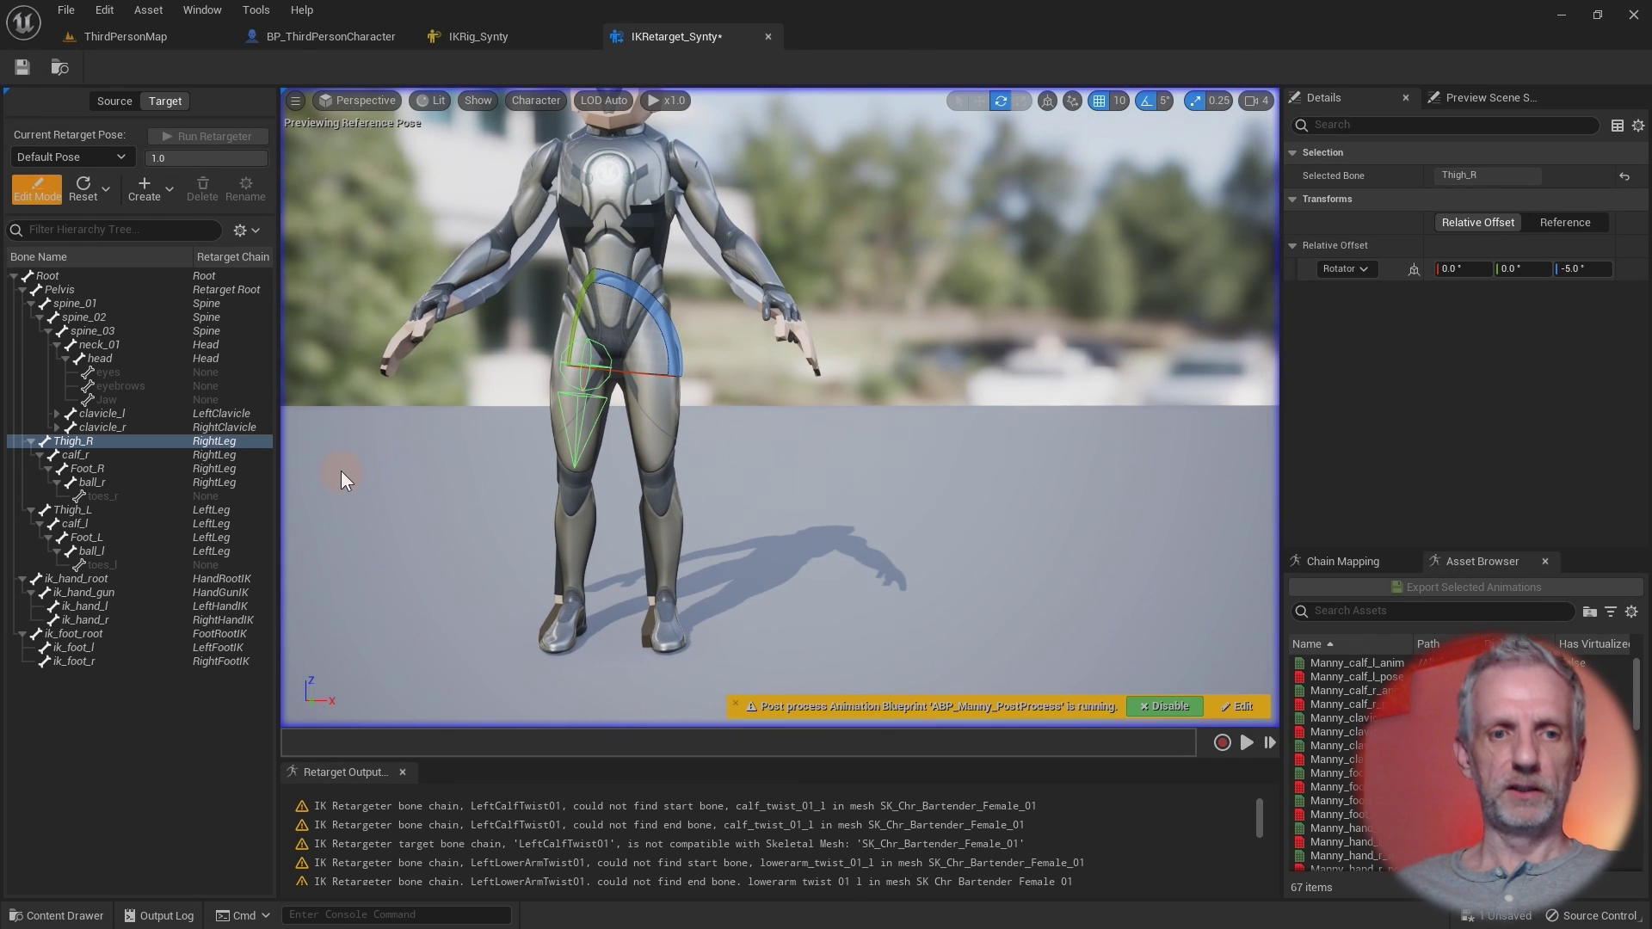
Collapse the Thigh_R branch and rotate the Thigh_L bone -5° about Z to match the mannequin's left leg.
click(35, 441)
click(76, 456)
right_drag(753, 523, 752, 523)
alt+drag(753, 524, 731, 524)
drag(719, 316, 710, 323)
right_drag(940, 499, 950, 520)
alt+drag(981, 531, 953, 533)
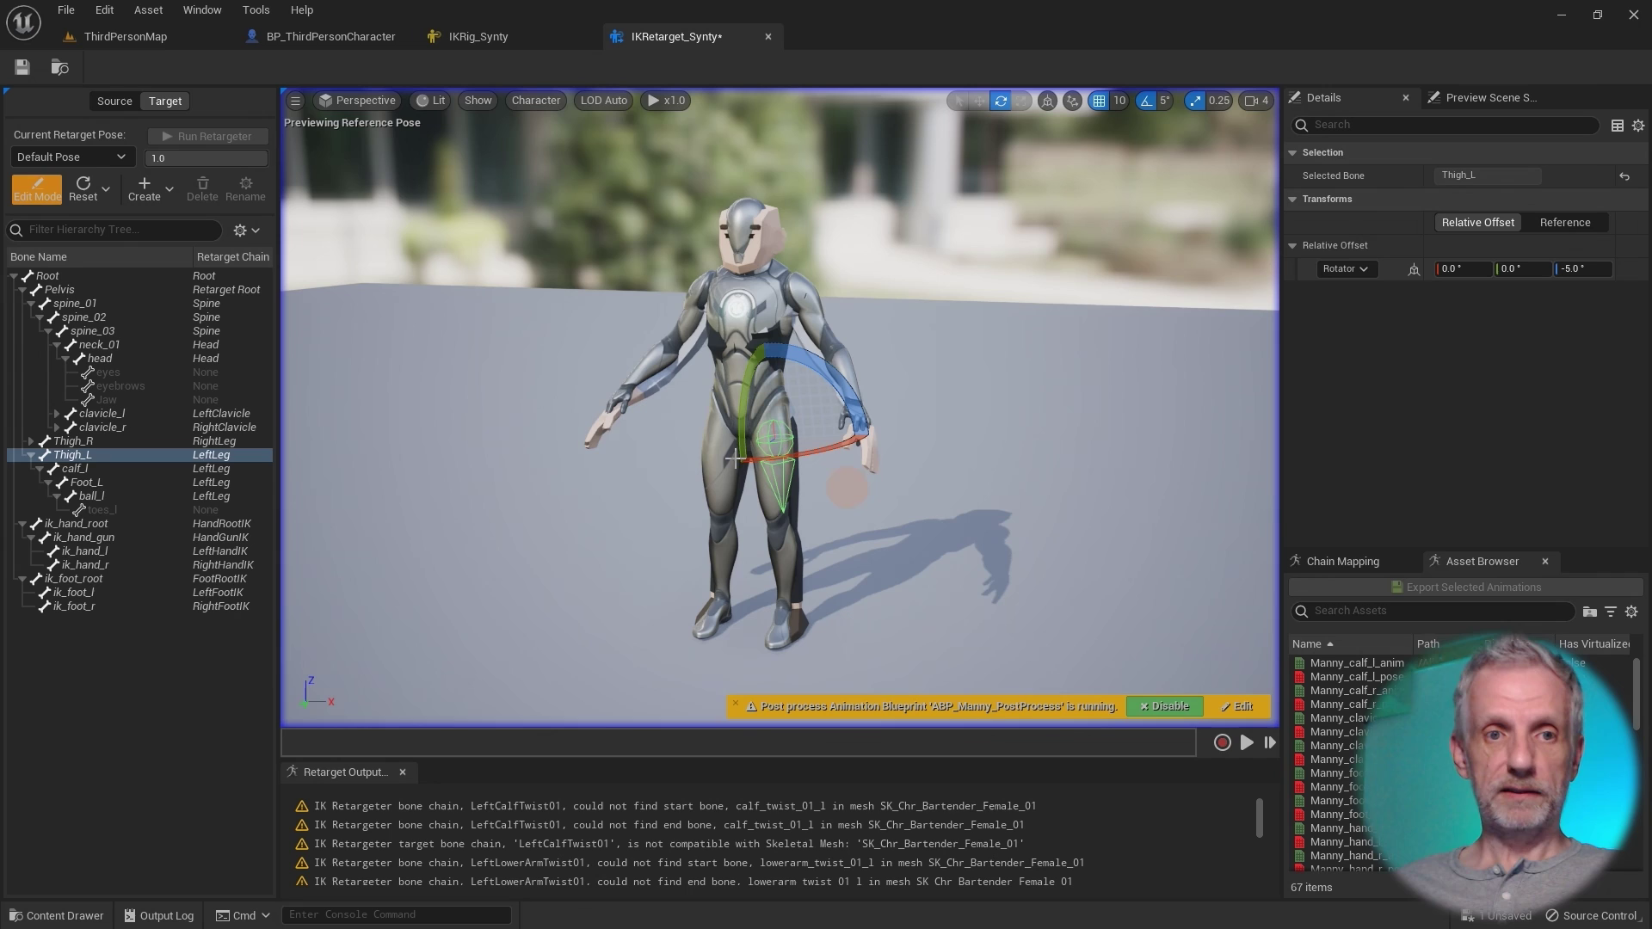
Leave retarget pose editing and clear the Thigh_L bone selection.
click(49, 194)
alt+drag(574, 507, 557, 514)
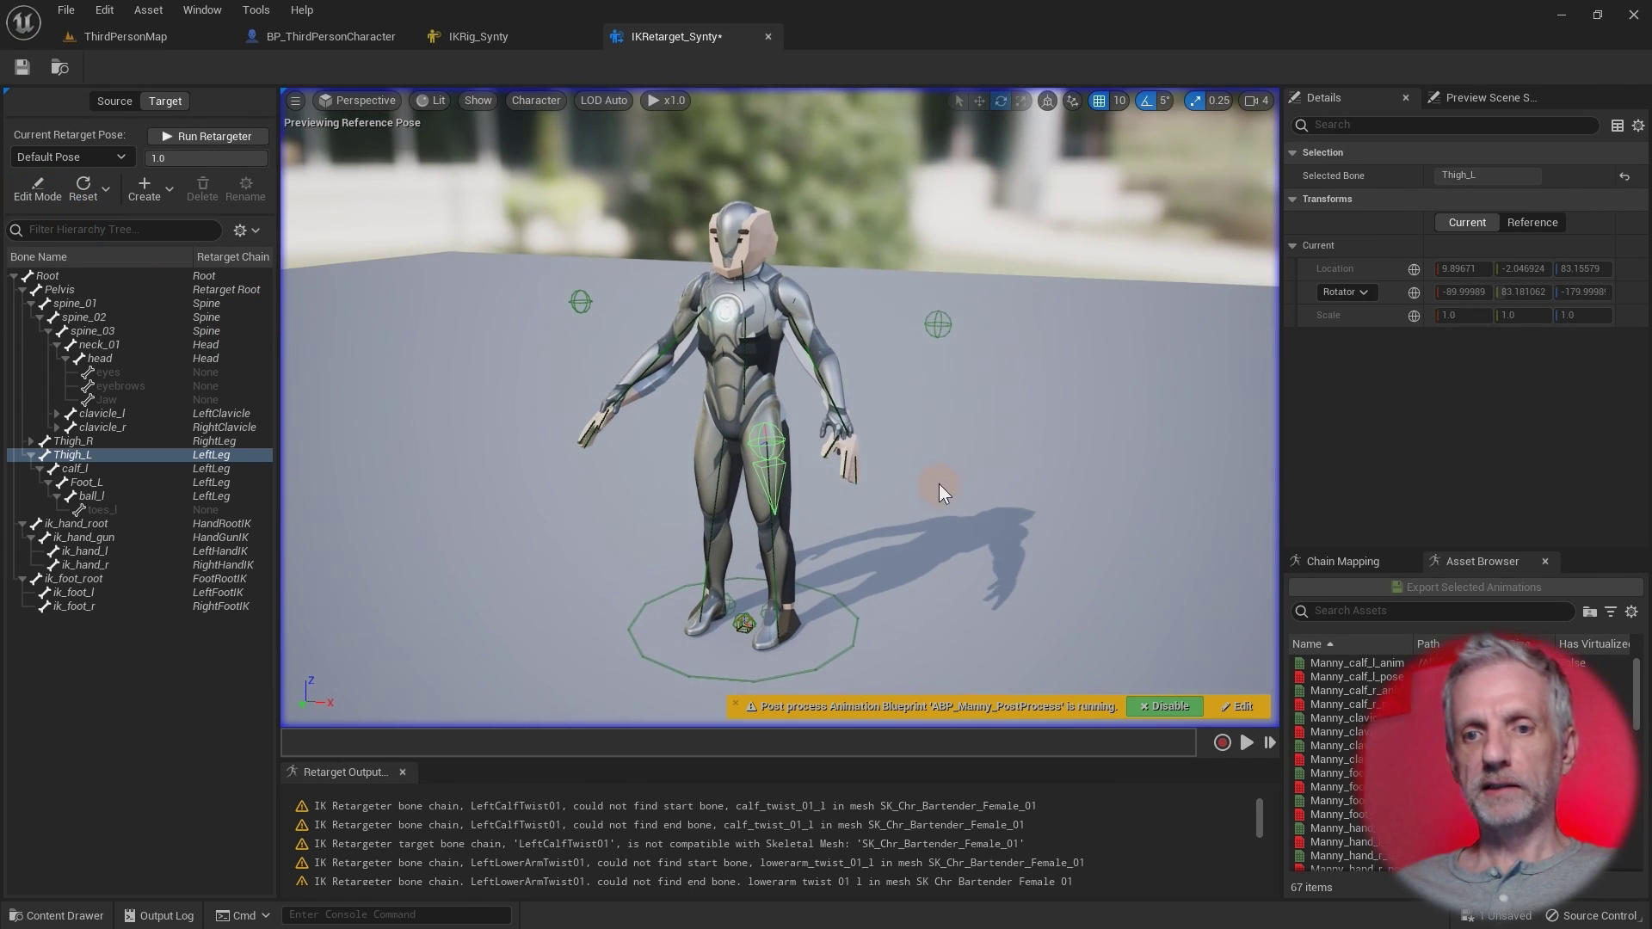
click(1070, 370)
alt+drag(999, 451, 1025, 418)
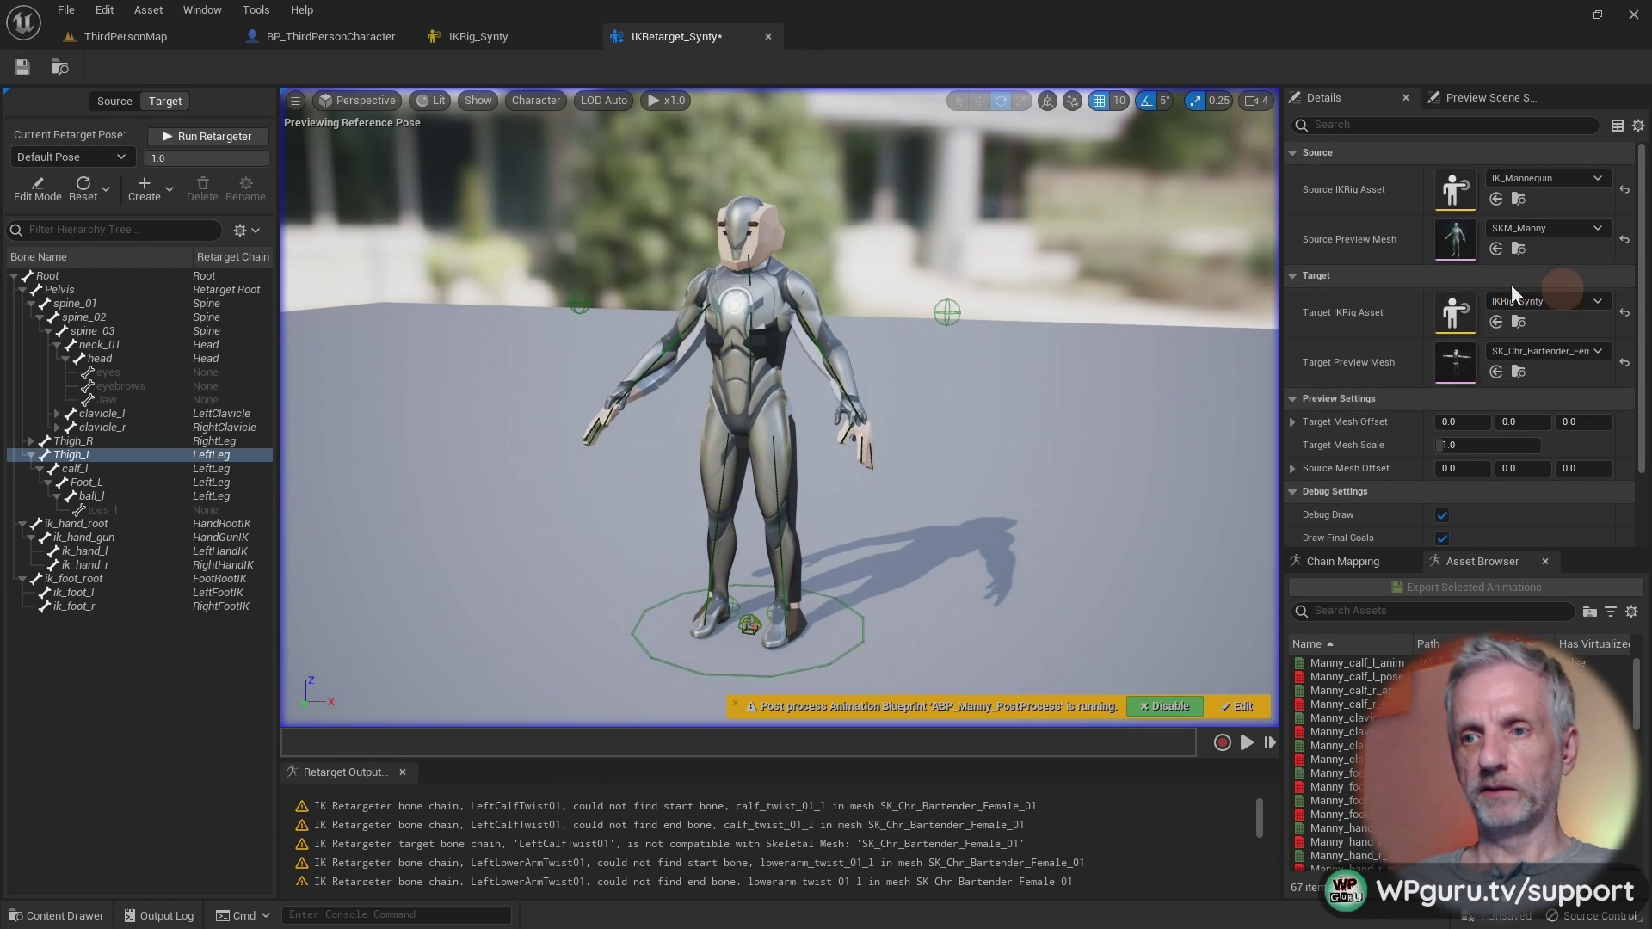
Set the target mesh offset to 150 along X so the Synty character stands beside the mannequin.
right_drag(1179, 446, 1172, 444)
click(1476, 424)
text(150)
key(Return)
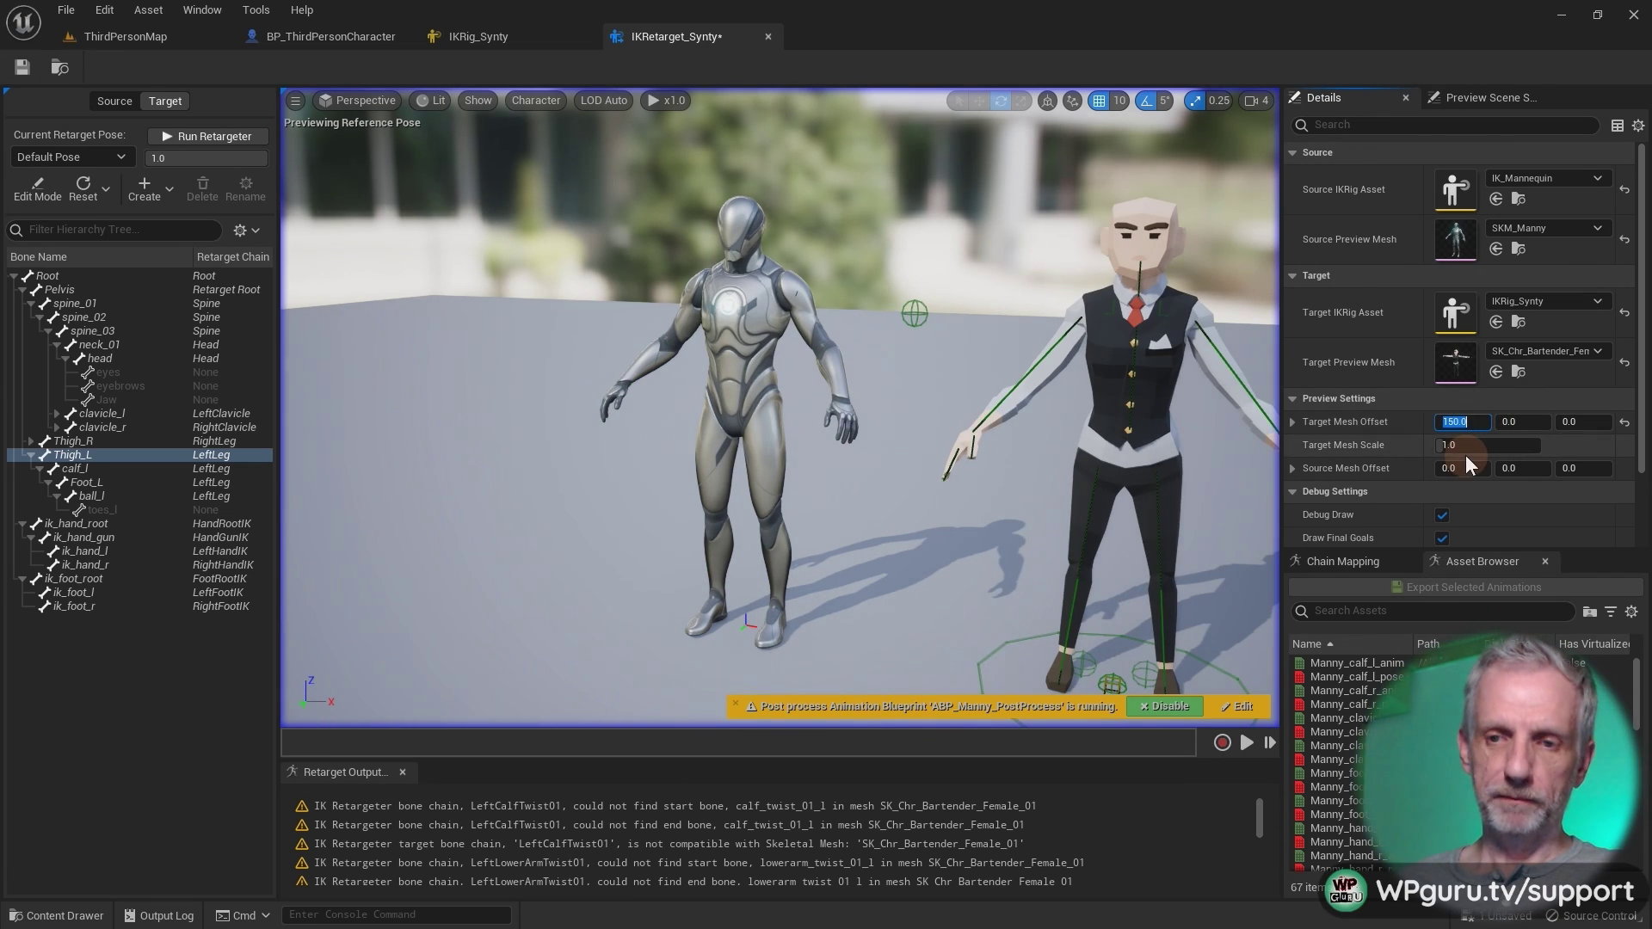
Search the retargeter's animation assets for "run" and preview MF_Run_Fwd on both characters.
scroll(1061, 419, down, 2)
right_drag(1060, 418, 893, 413)
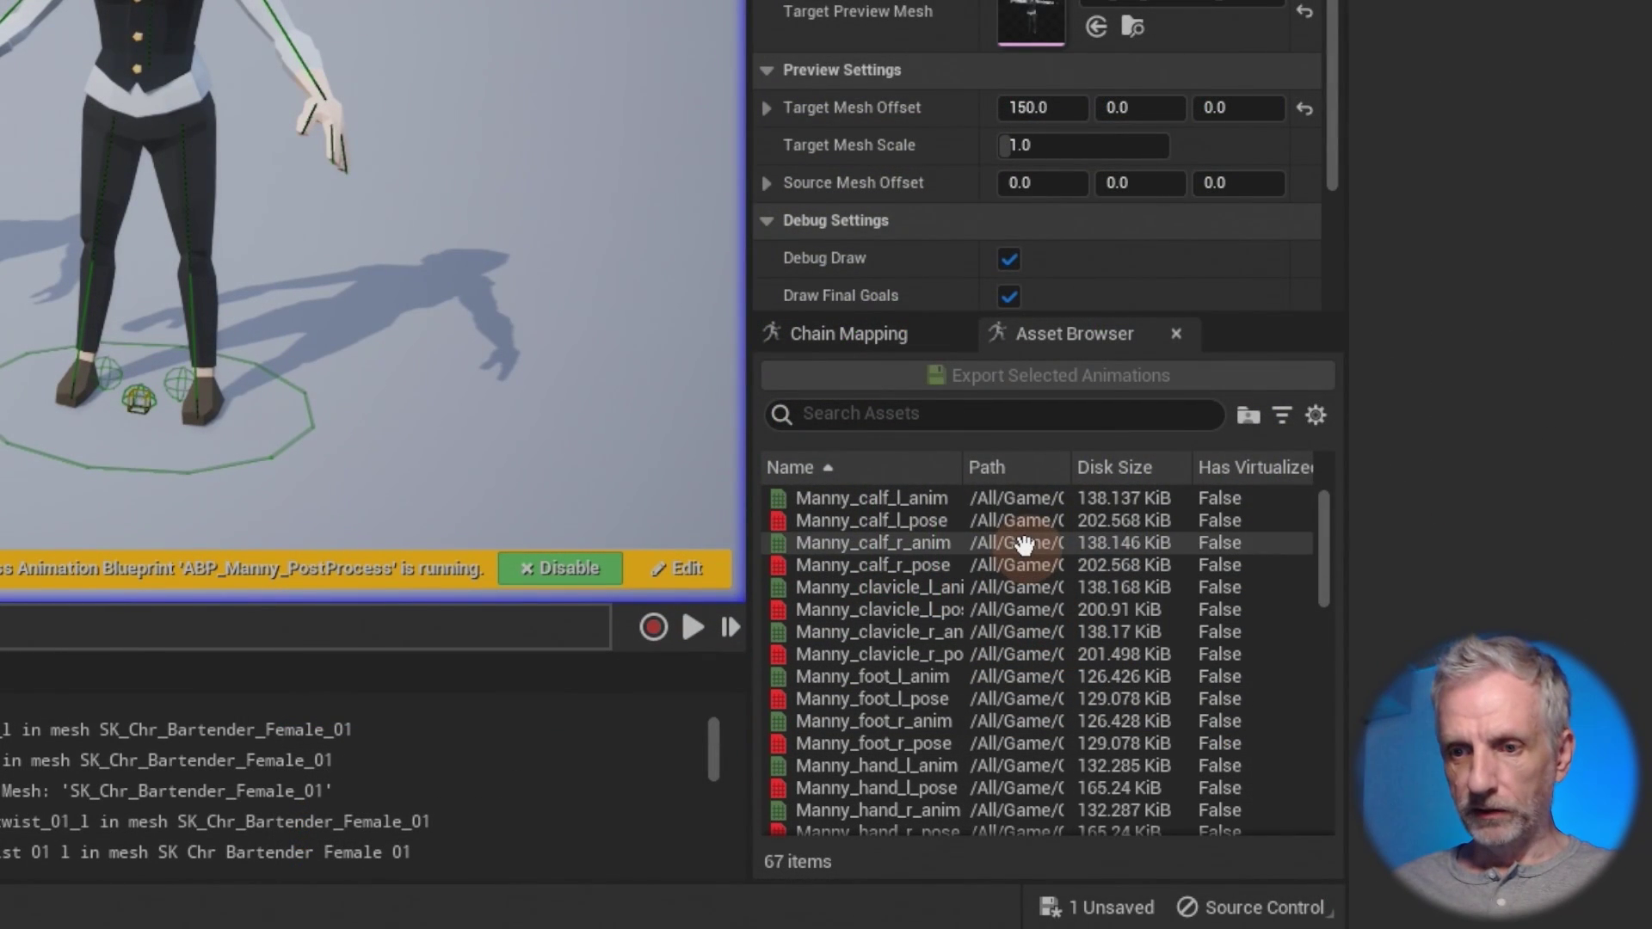
click(1052, 423)
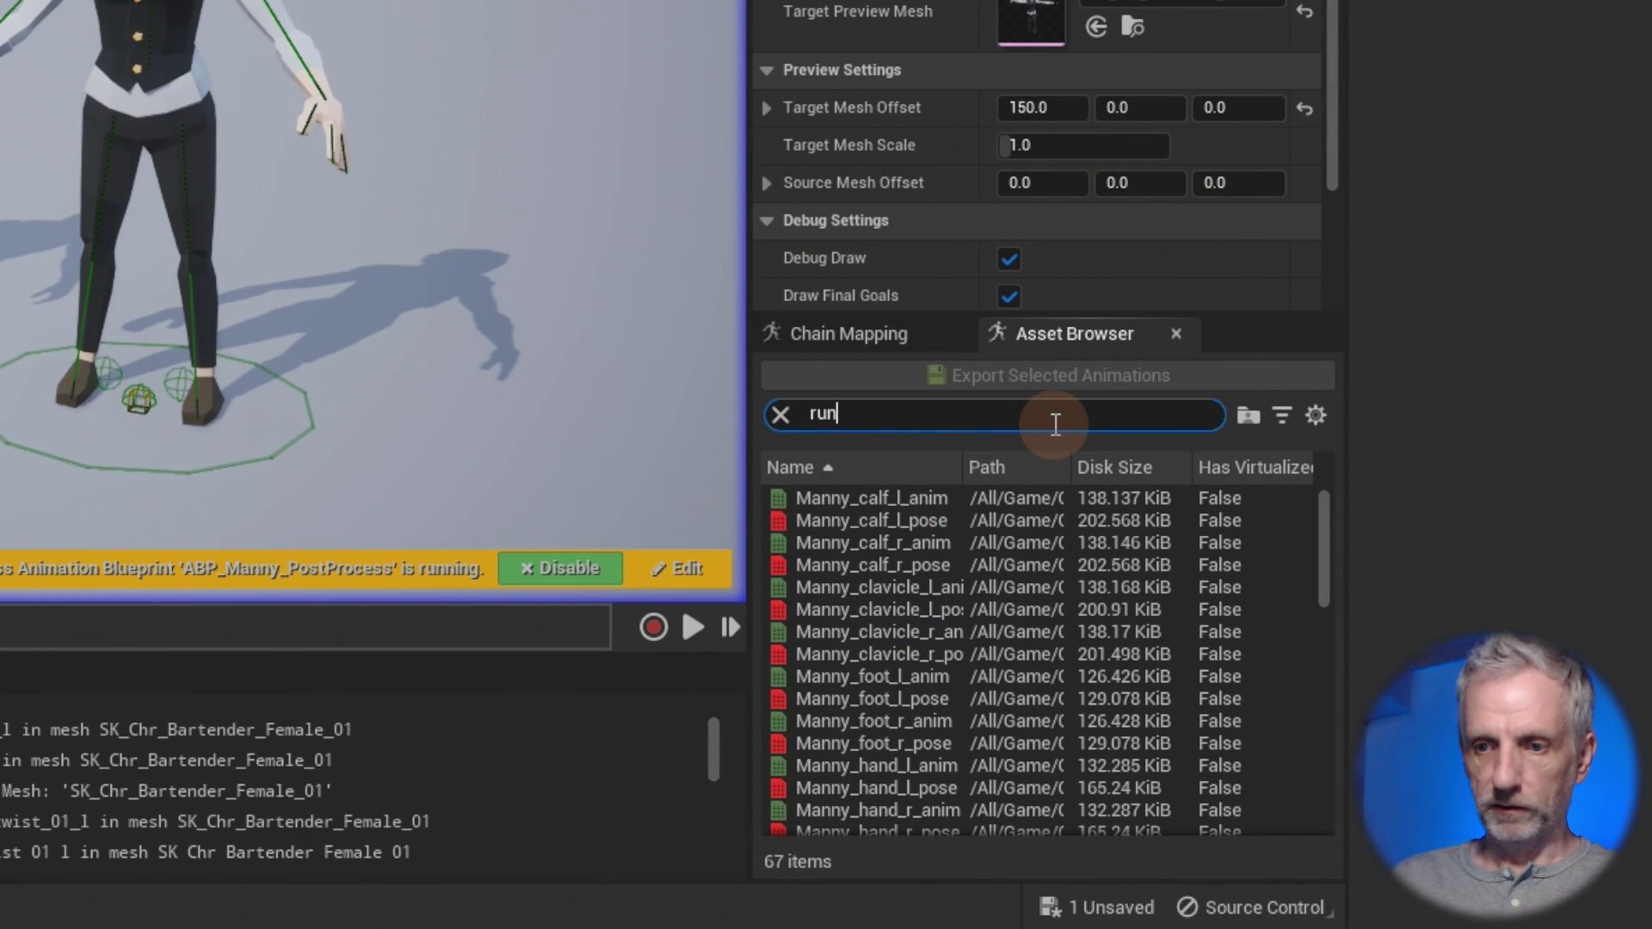
text(run)
click(910, 498)
double_click(910, 499)
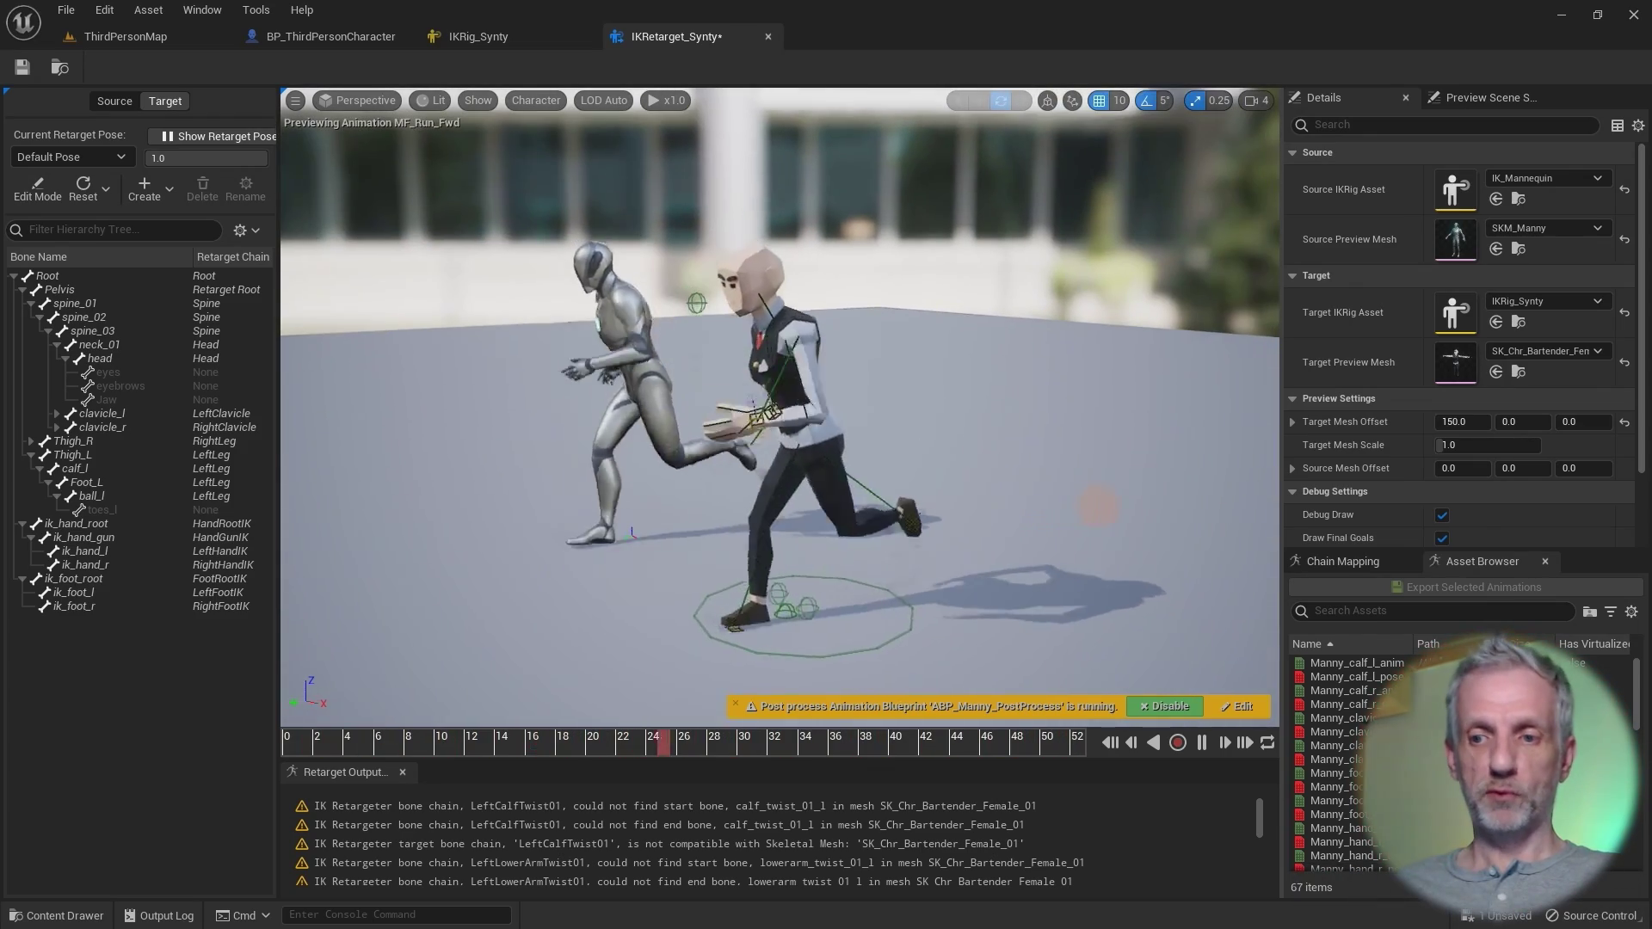
Search the animation assets for "jog" and for "run" again.
click(1434, 609)
text(jog)
key(Return)
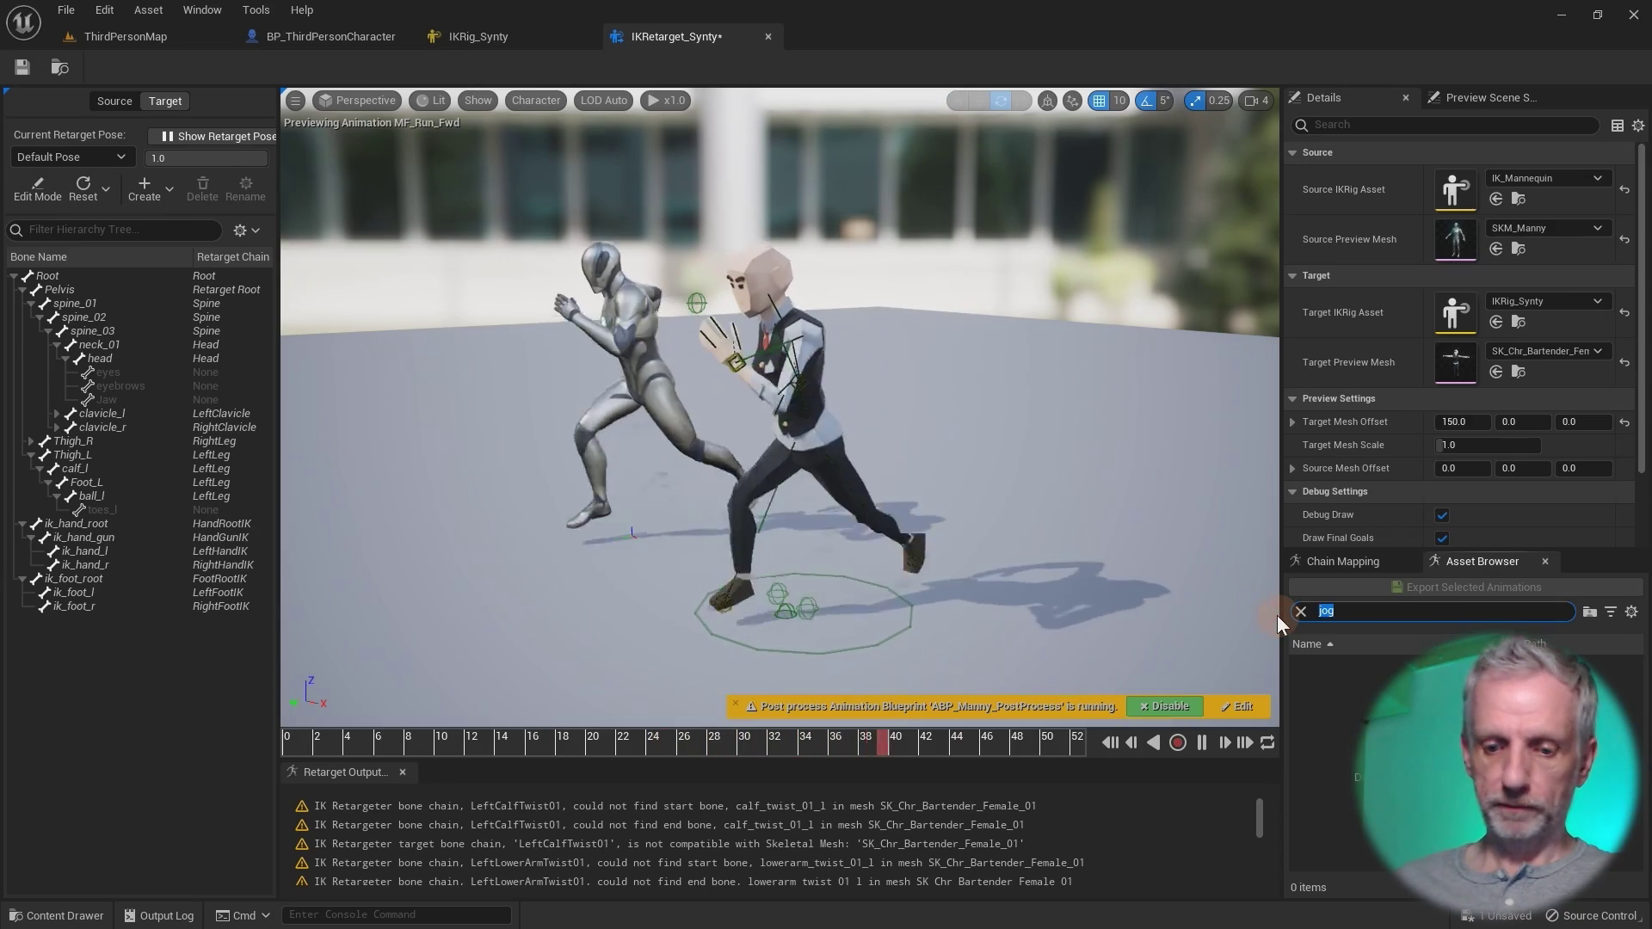
text(run)
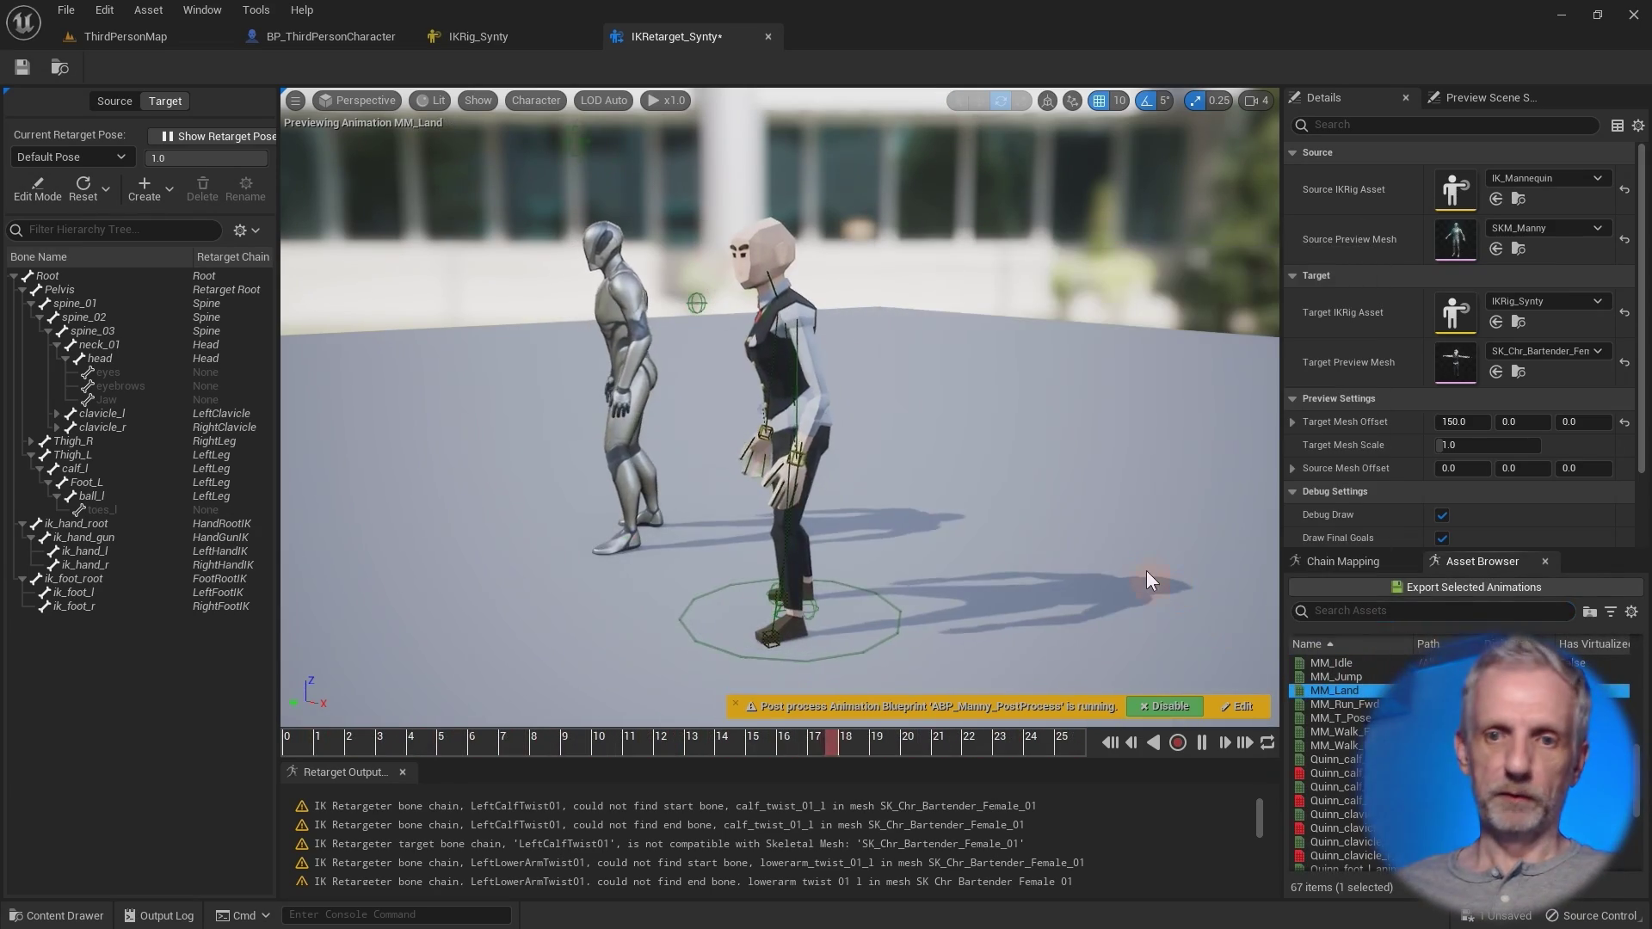
Preview the MM_Jump animation on both characters and return them to the reference pose.
alt+drag(1147, 571, 1187, 559)
key(Up)
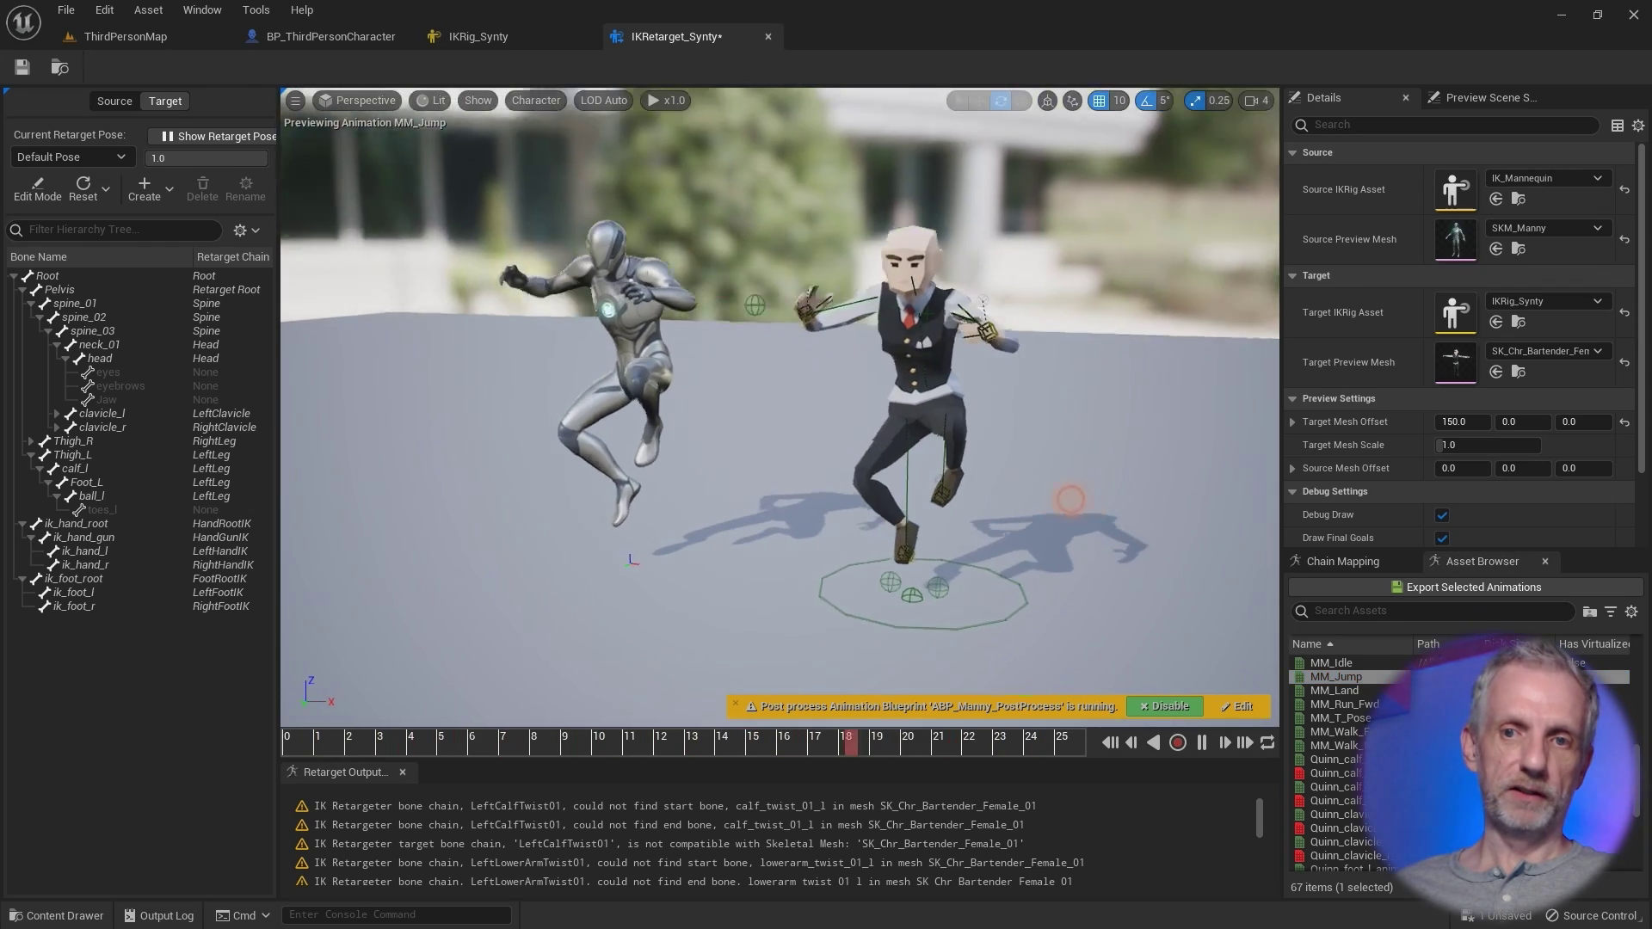
alt+drag(1081, 499, 1099, 504)
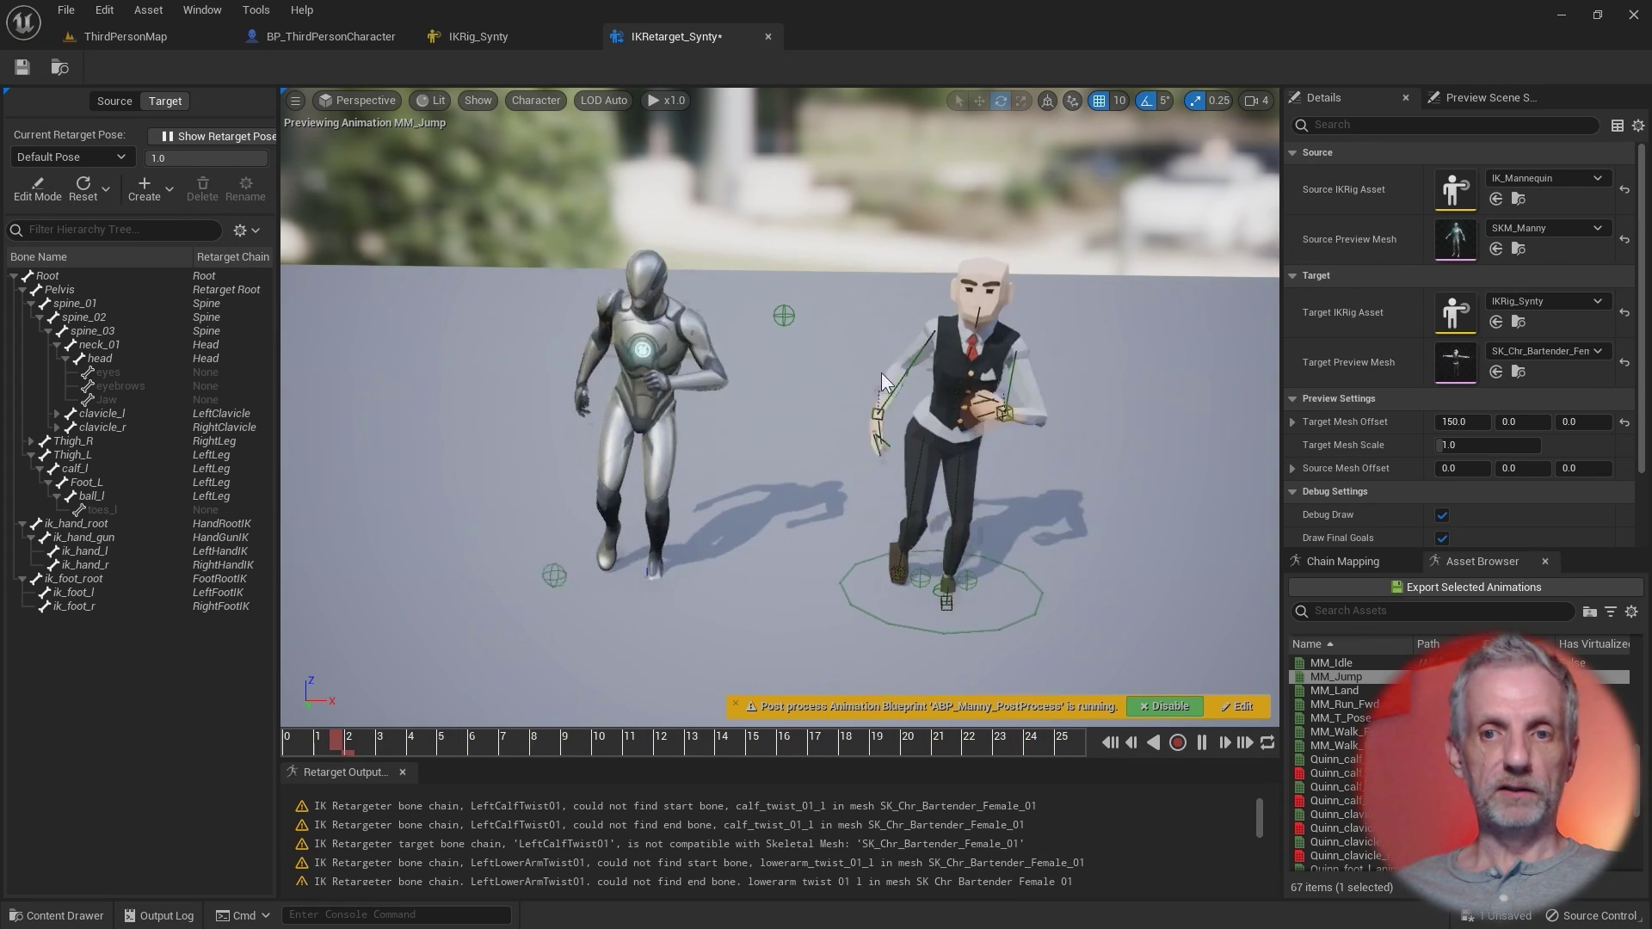
click(248, 136)
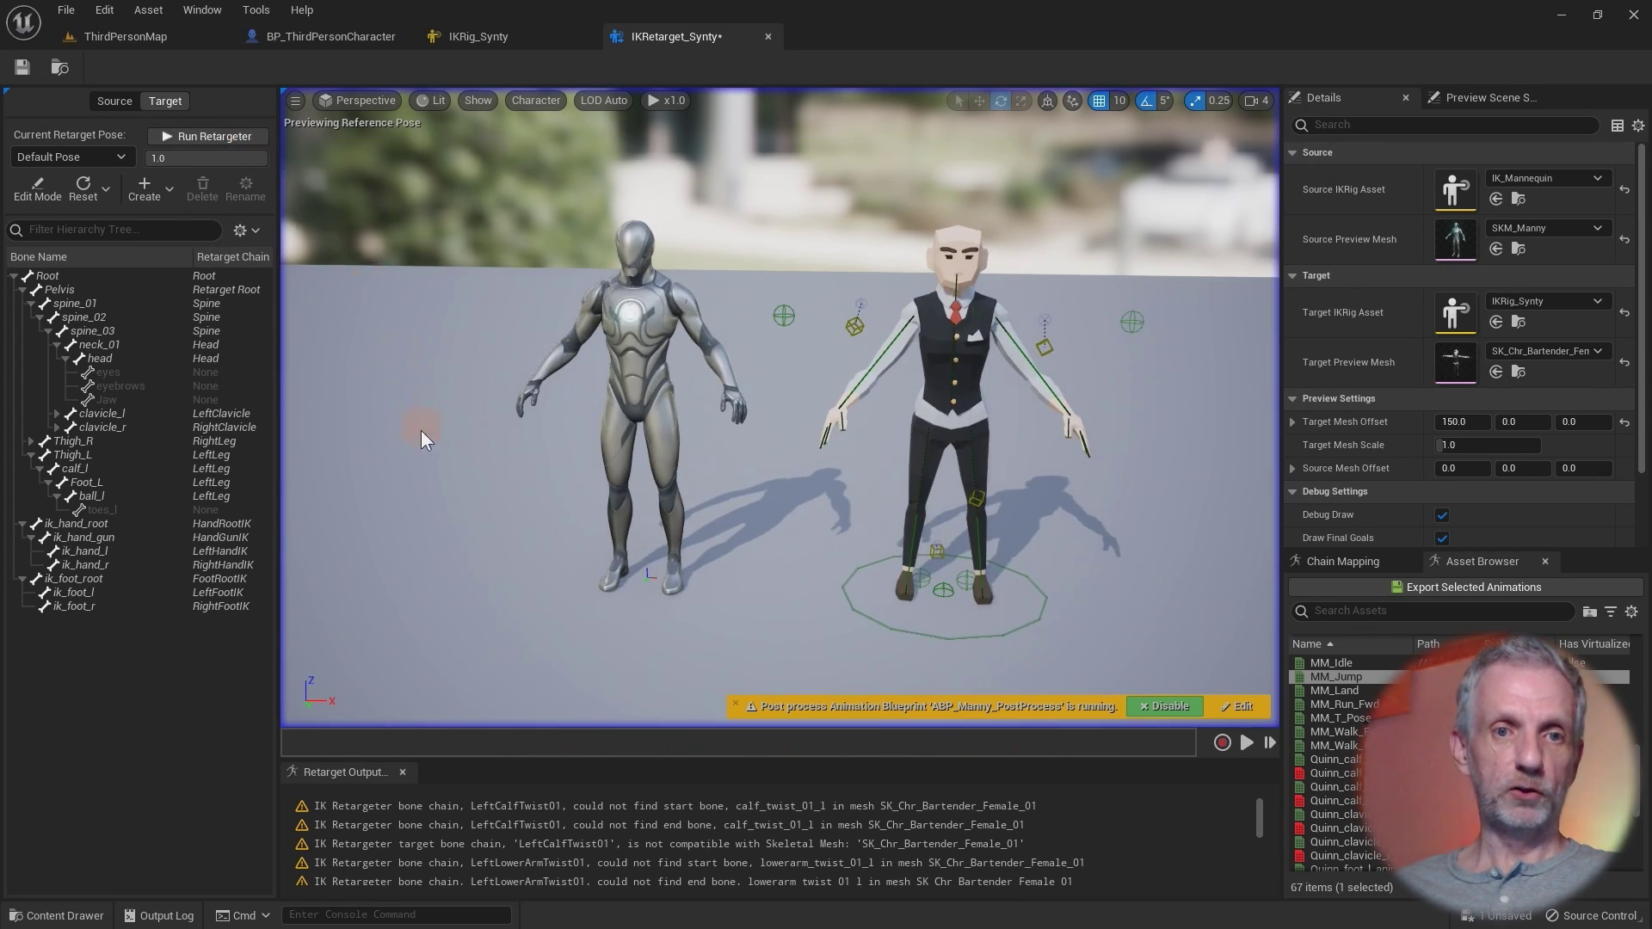
drag(421, 438, 392, 432)
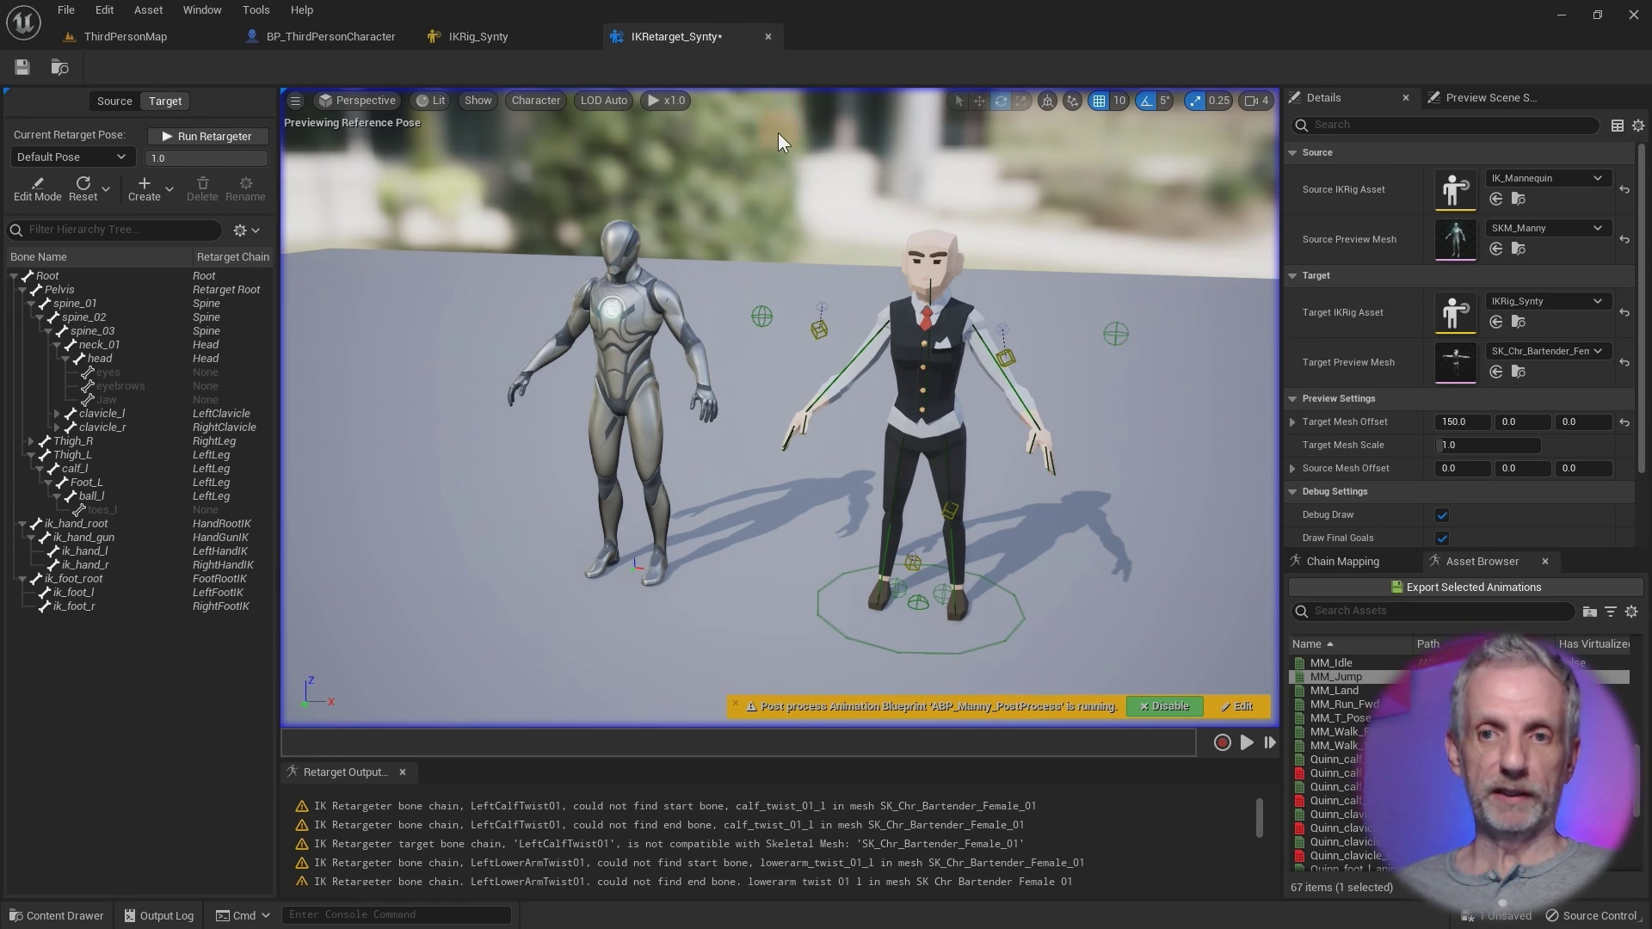
Create an Animation Blueprint for SK_Chr_Bartender_Female_01_Skeleton in the PolygonNightClubs folder and name it ABP_Synty.
key(ctrl+space)
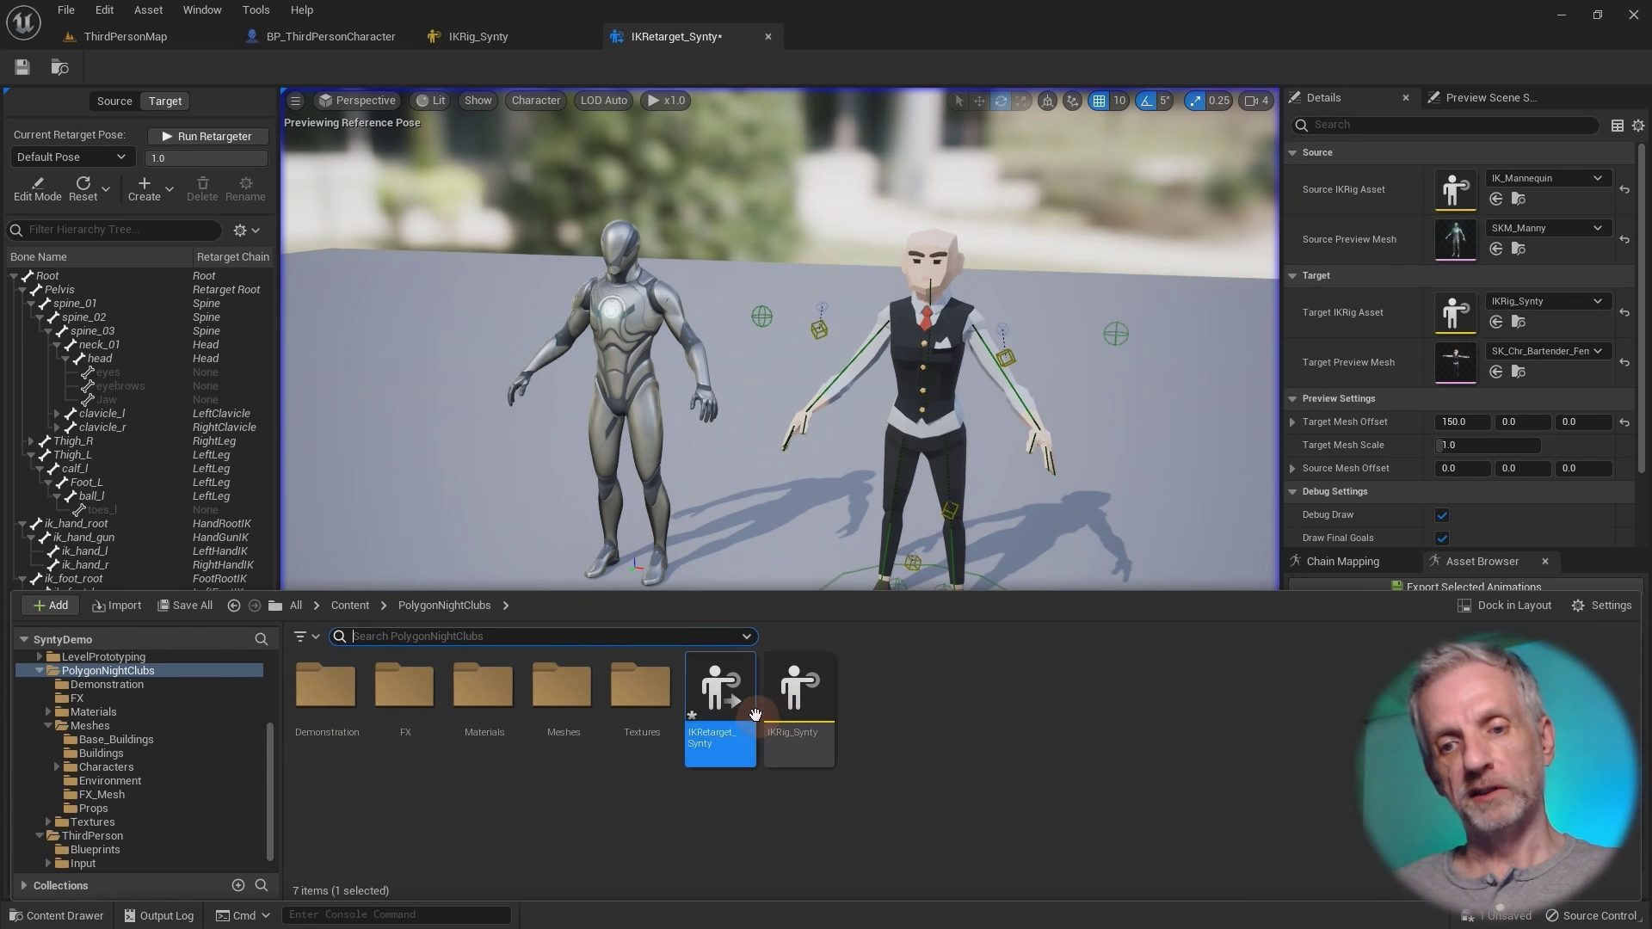
right_click(911, 718)
mouse_move(997, 464)
mouse_move(1050, 398)
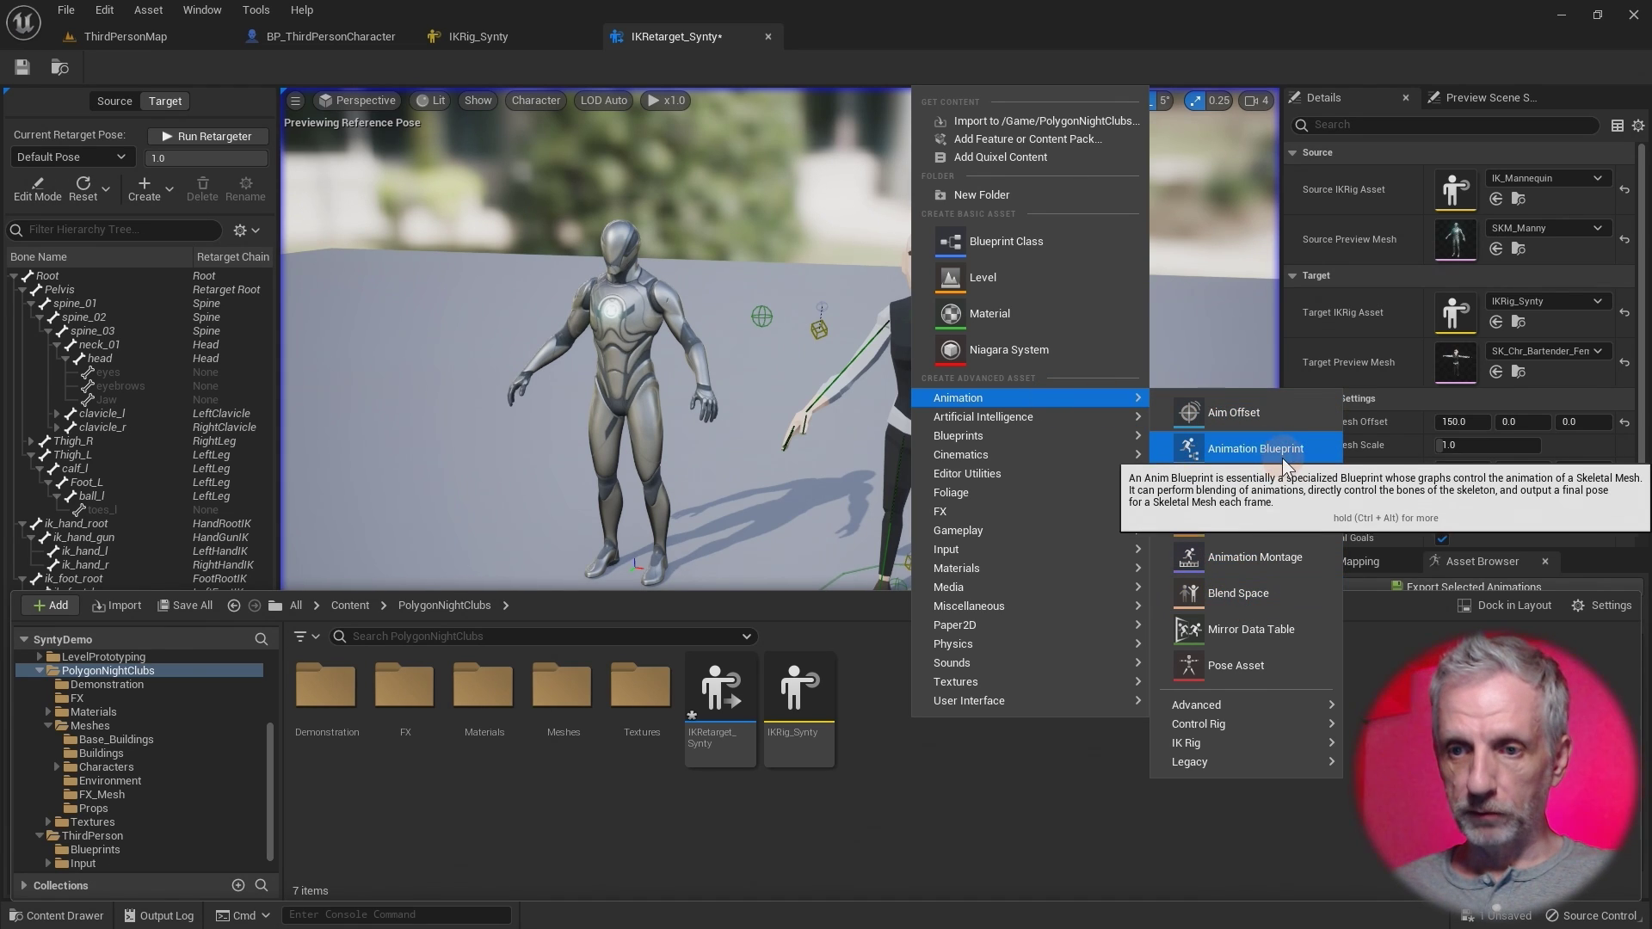
click(1252, 448)
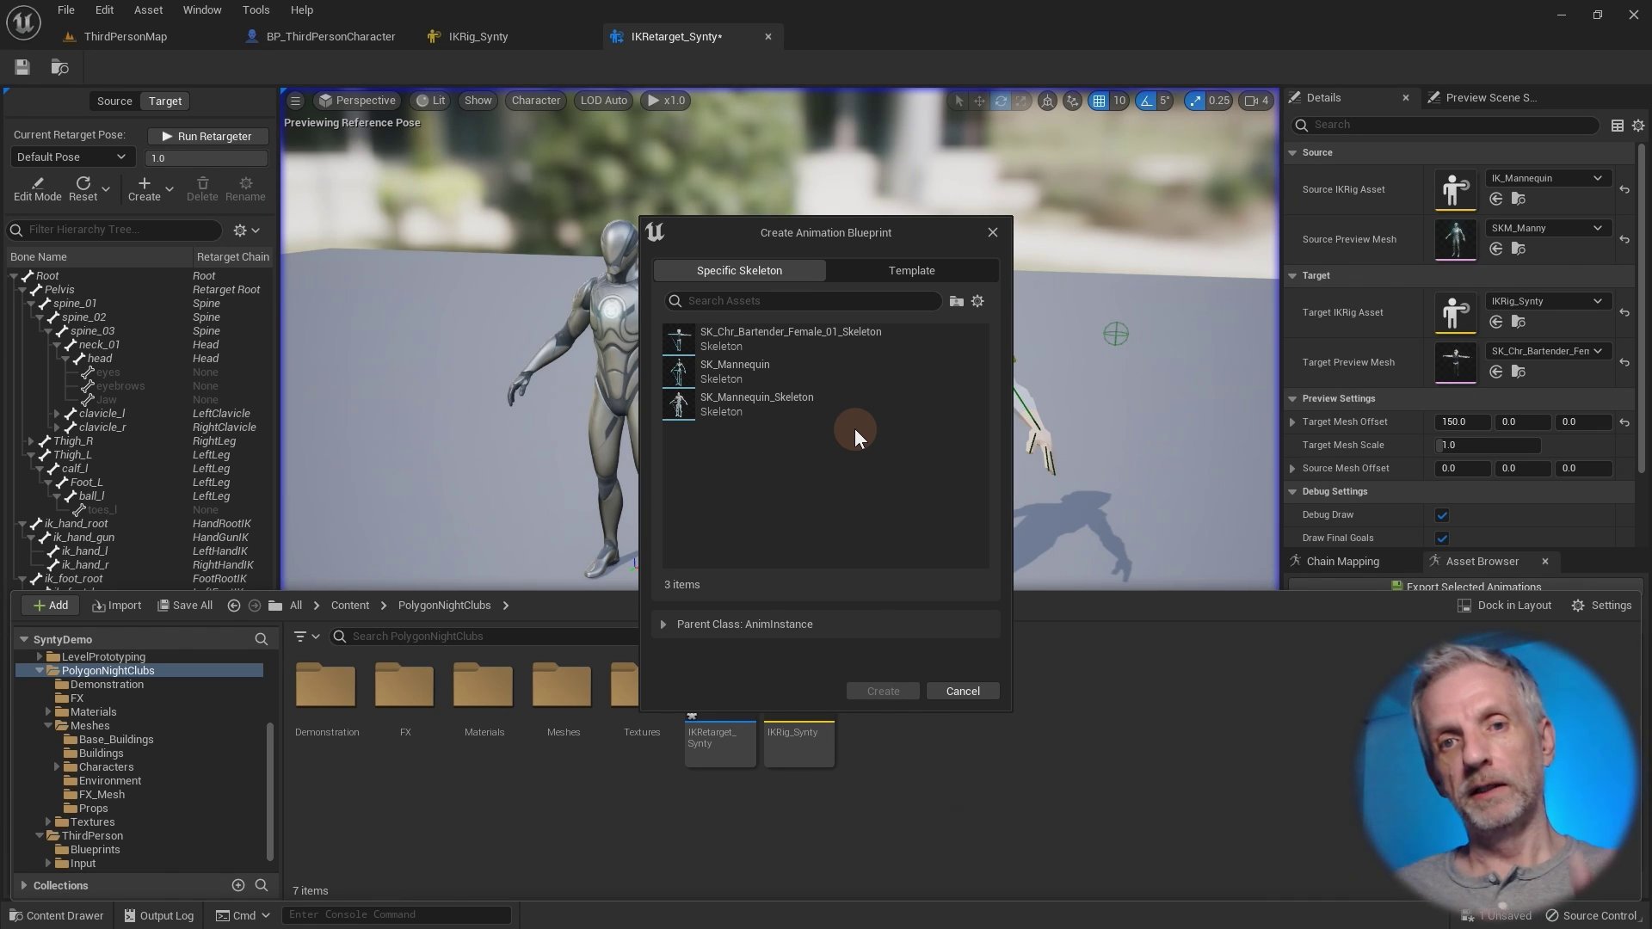
mouse_move(763, 348)
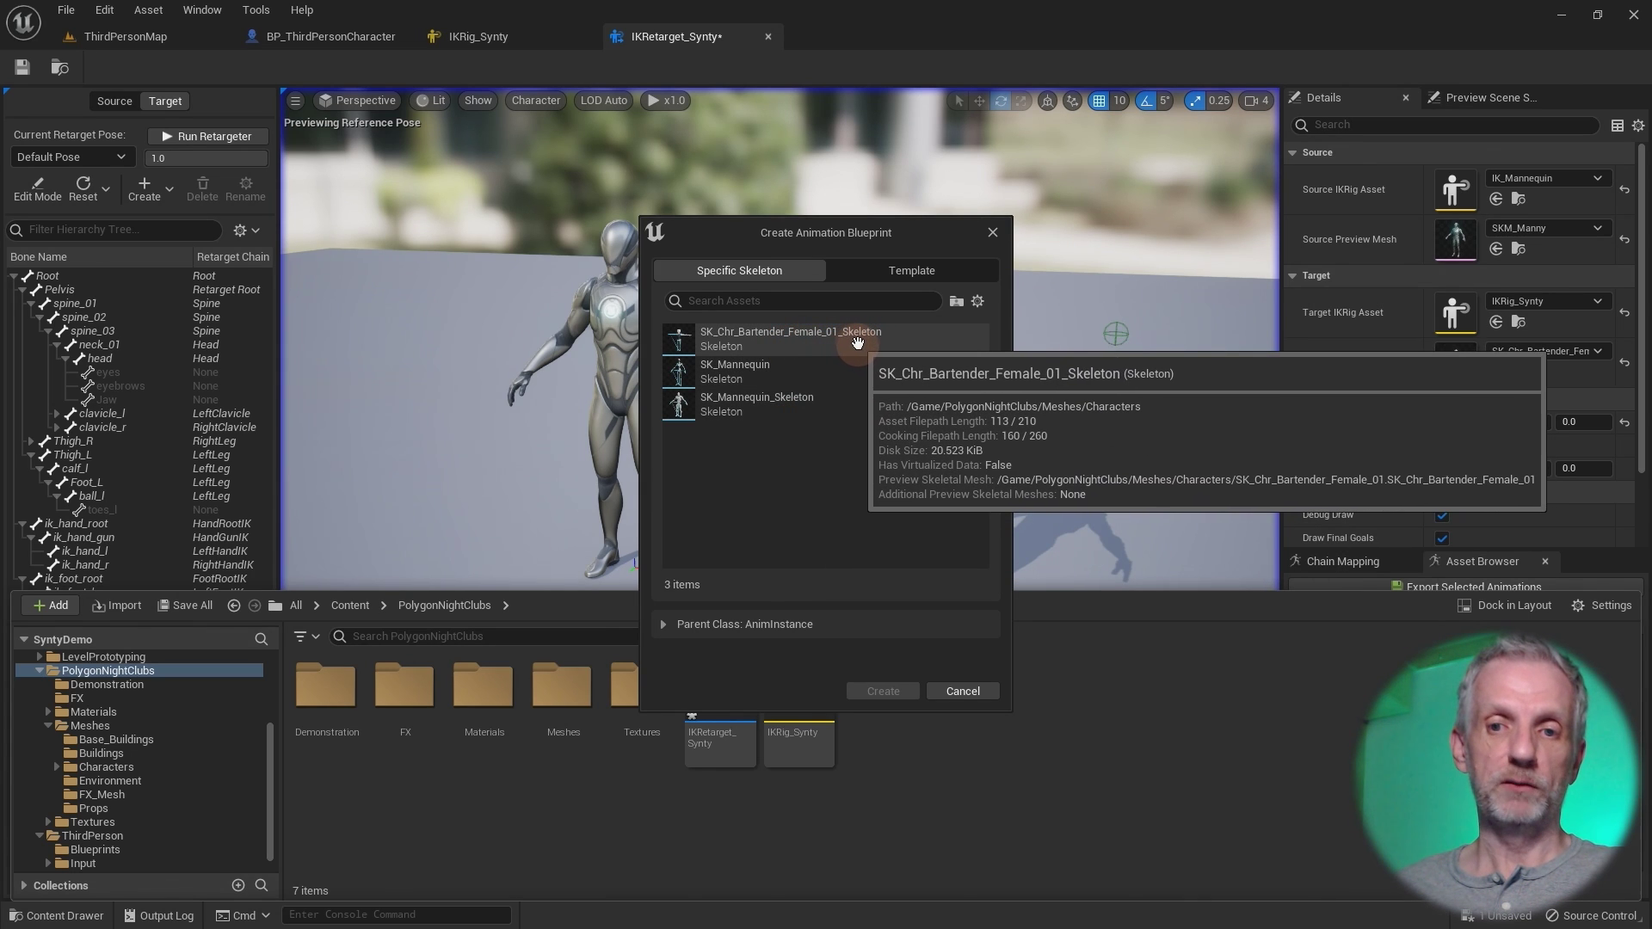
click(858, 341)
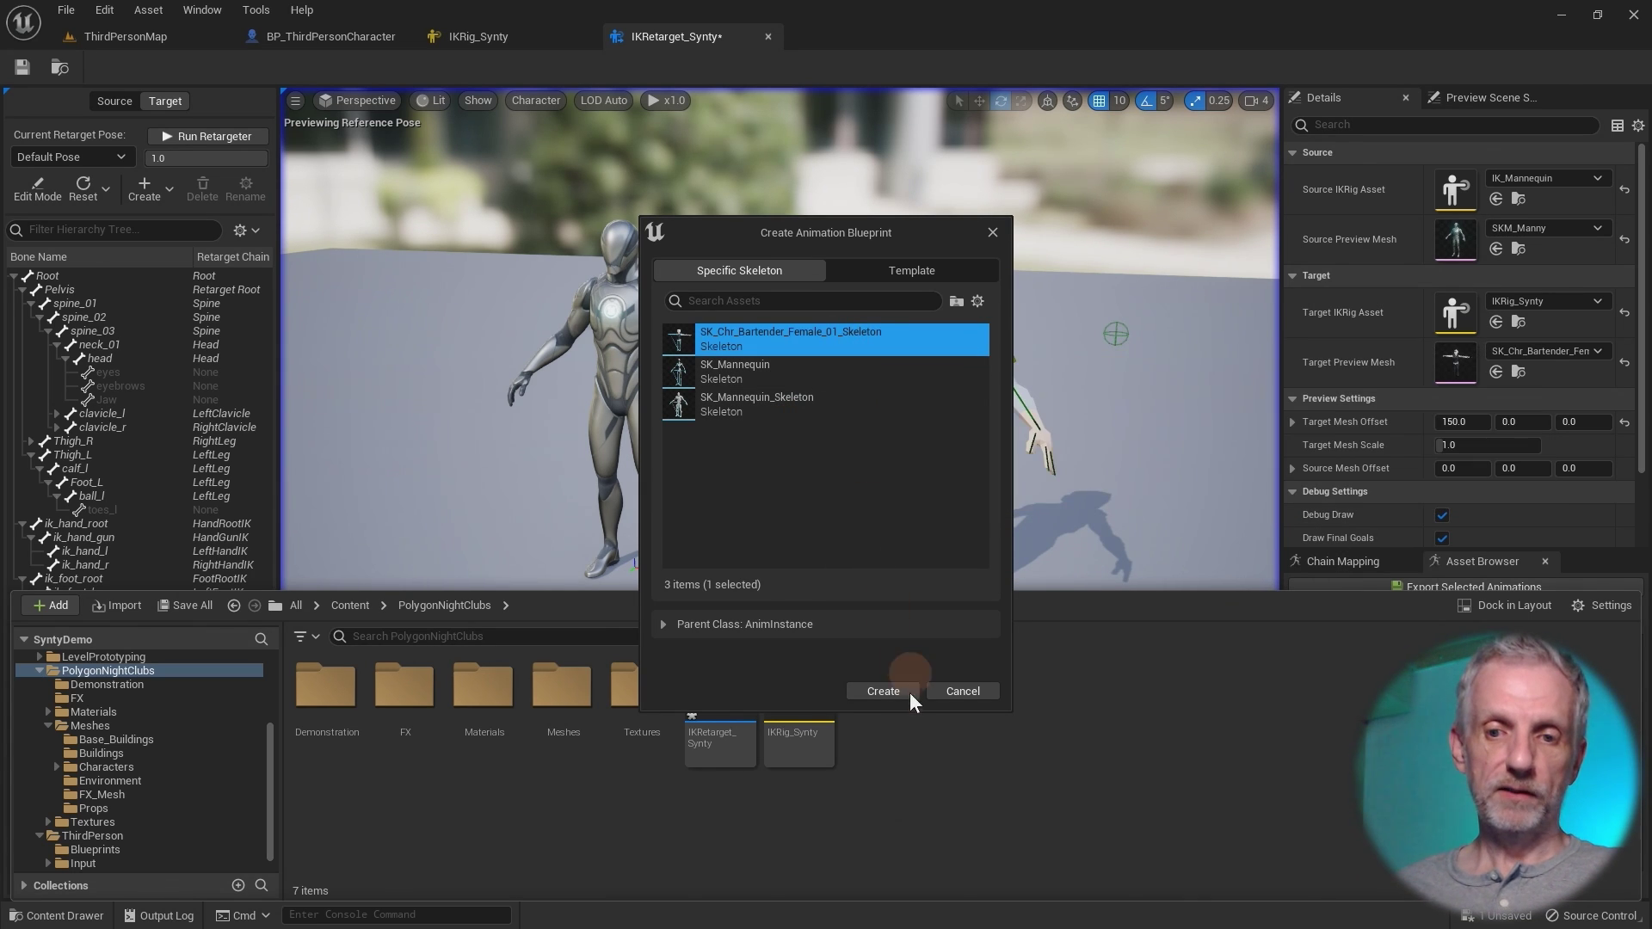
click(883, 691)
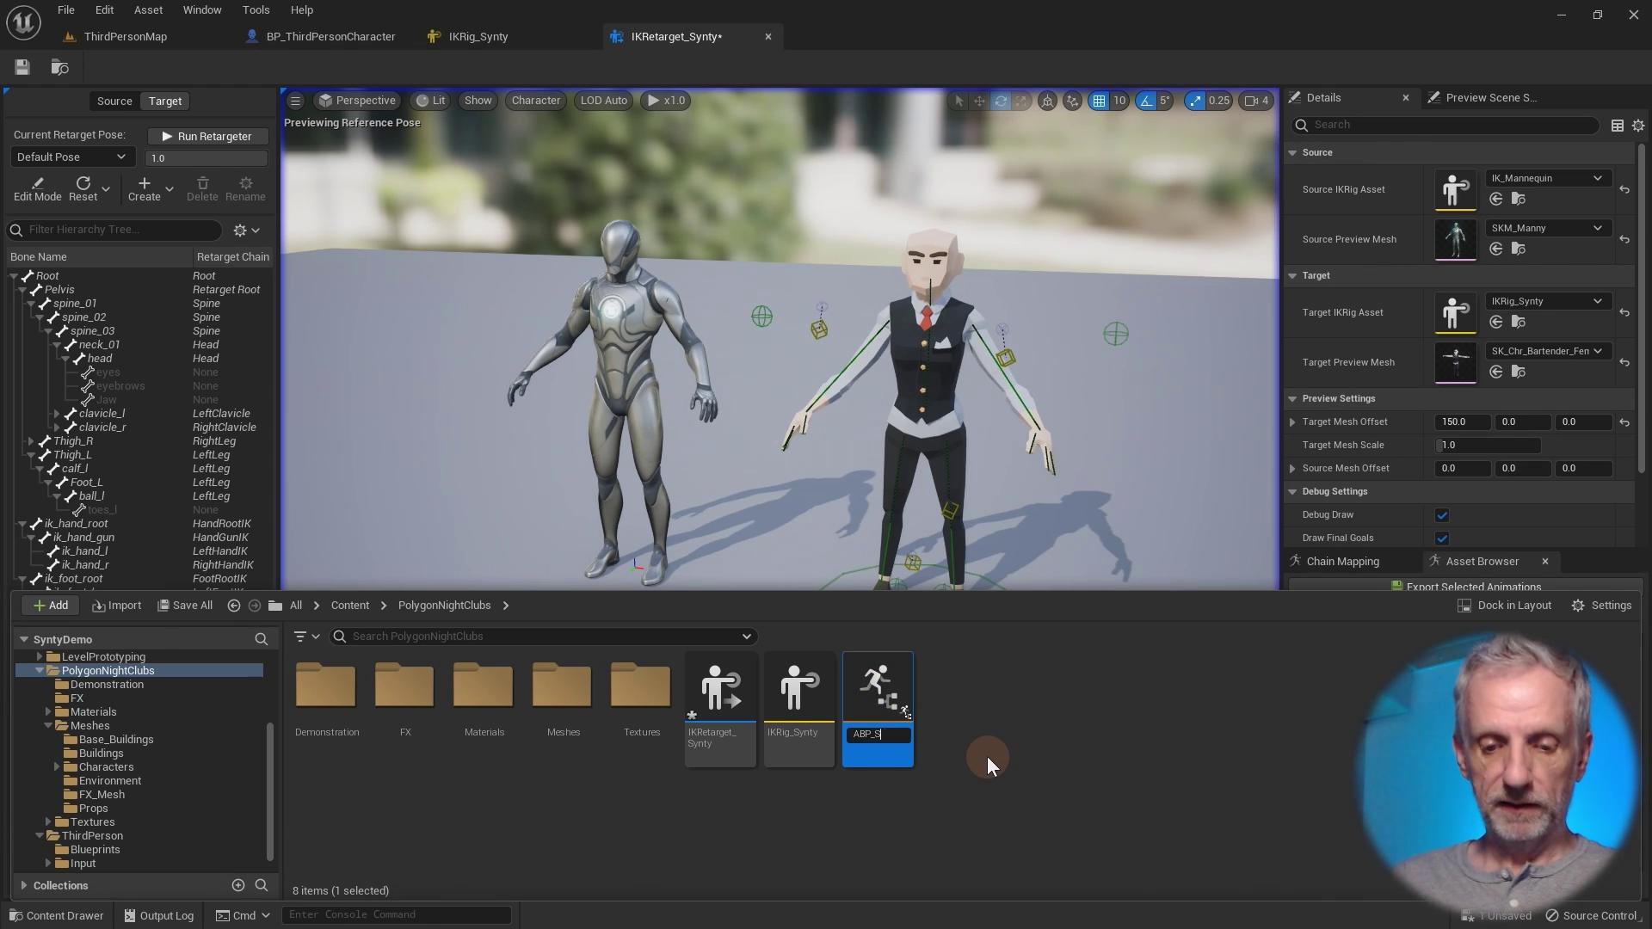
text(ABP_Synty)
key(Return)
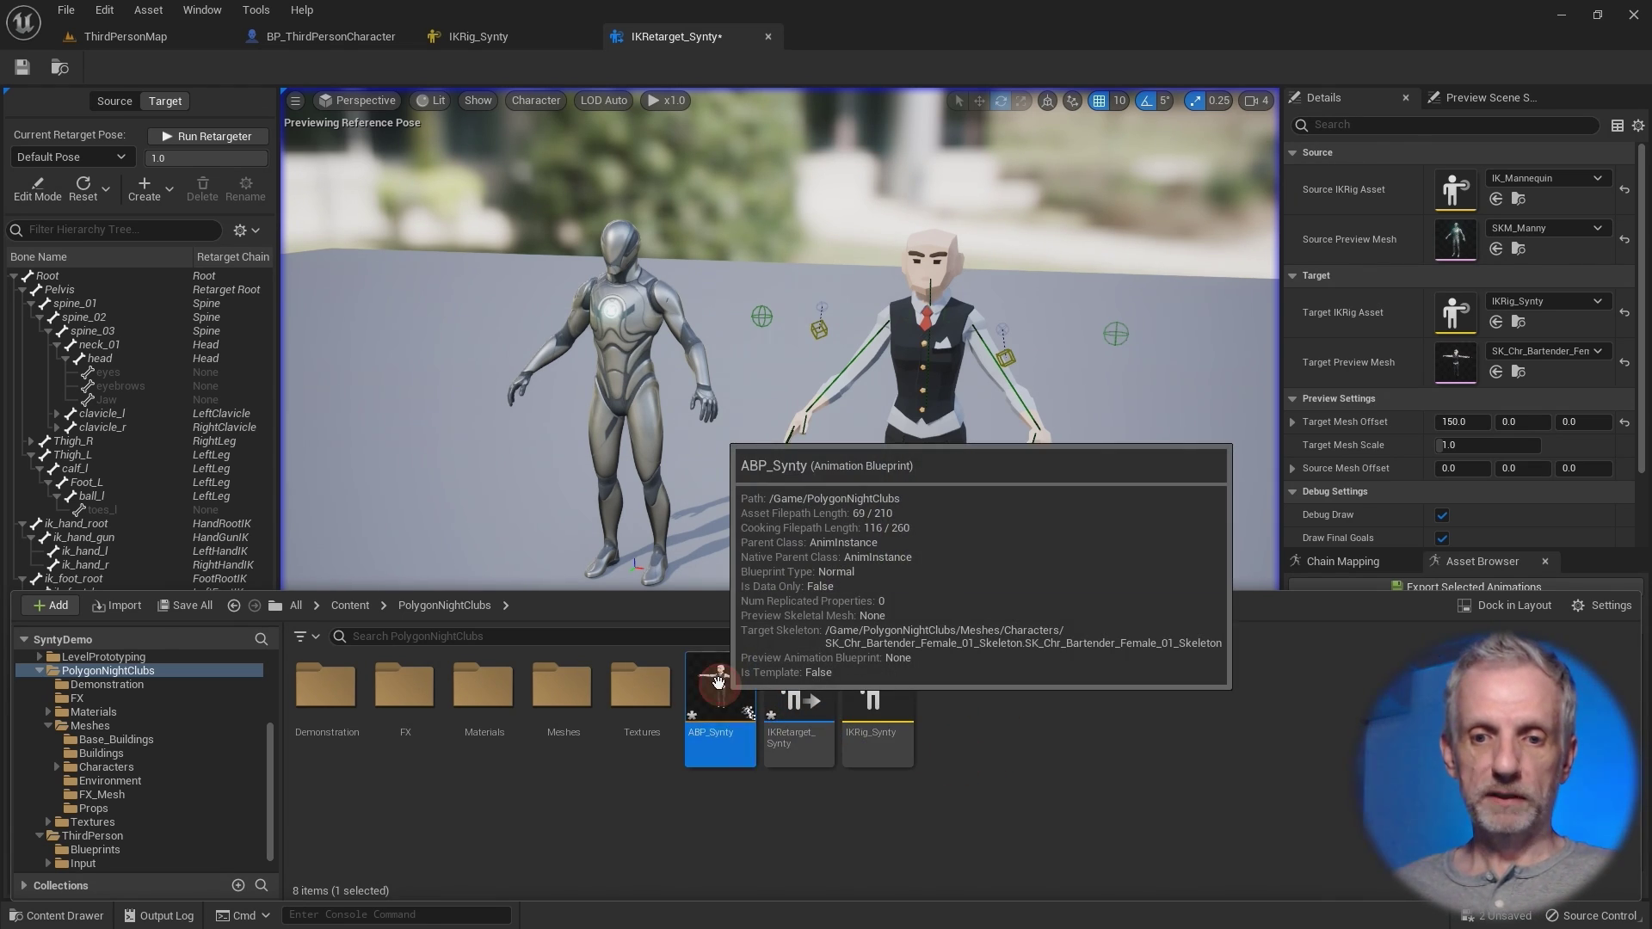
Open ABP_Synty and add a Retarget Pose From Mesh node connected to the Output Pose's Result.
double_click(718, 682)
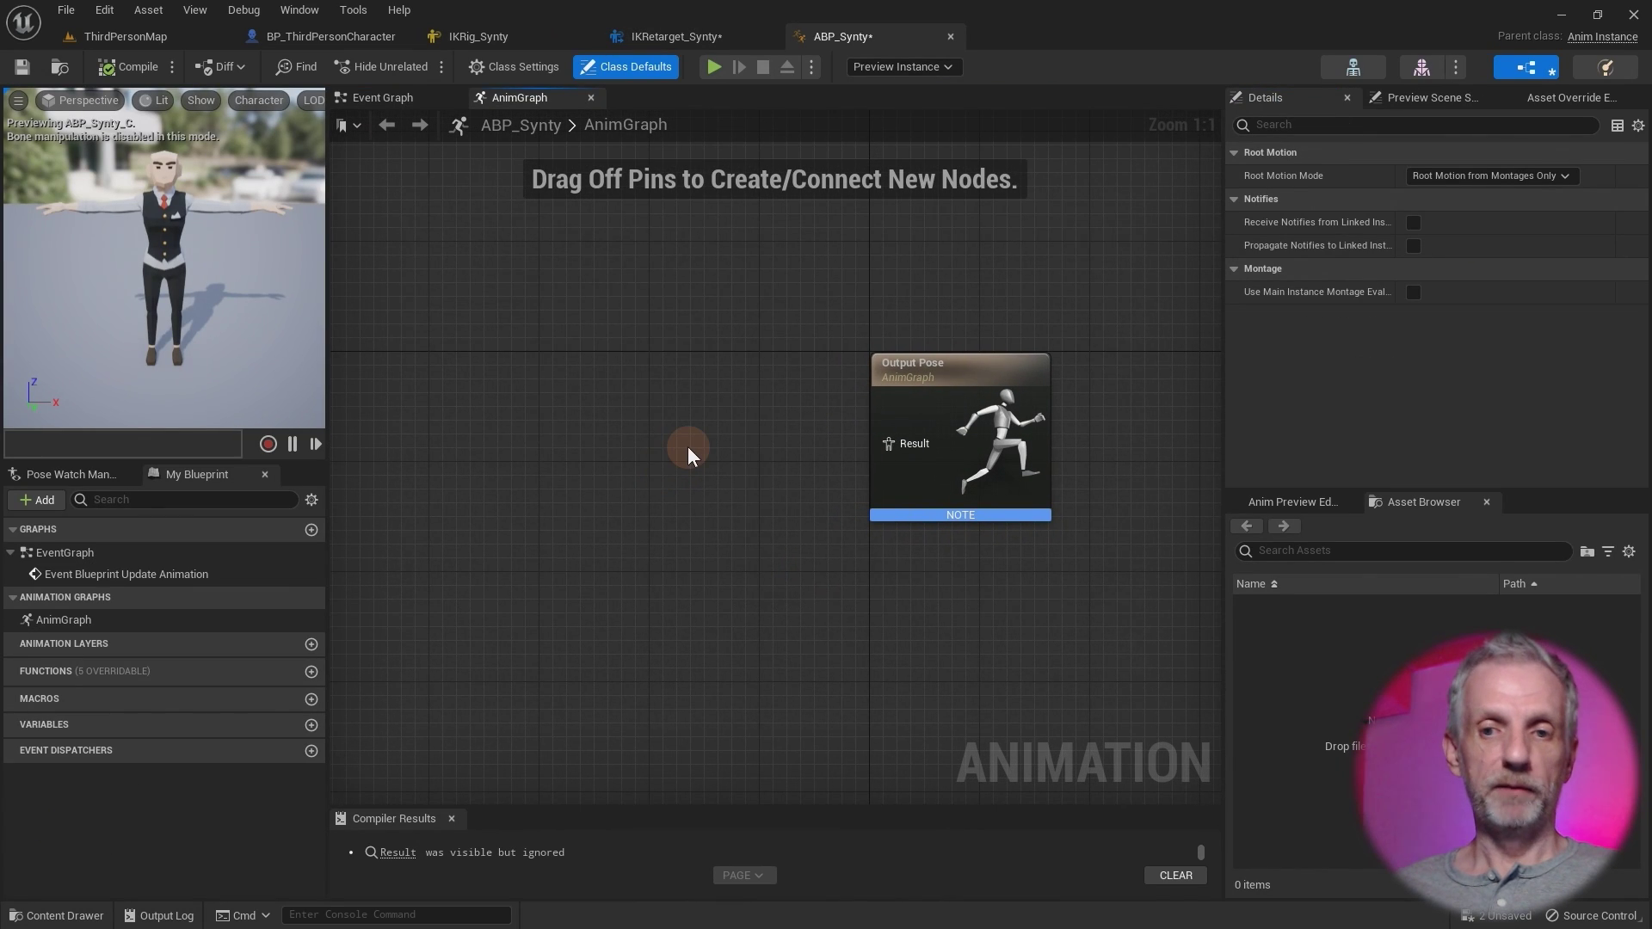
right_drag(688, 446, 771, 395)
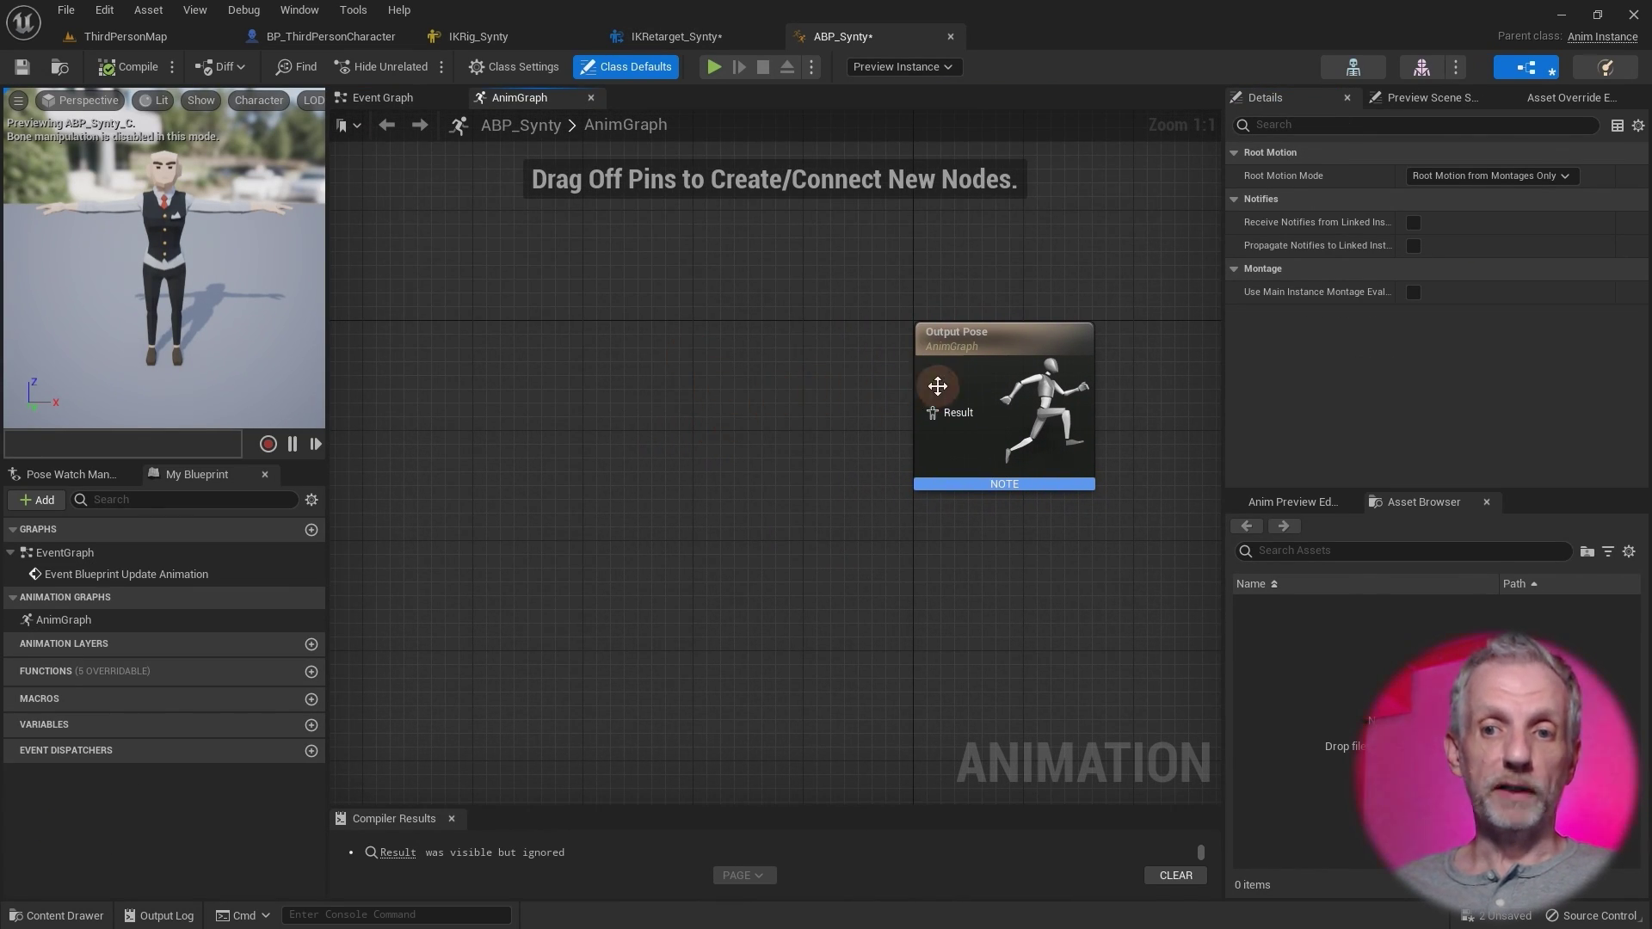
click(939, 344)
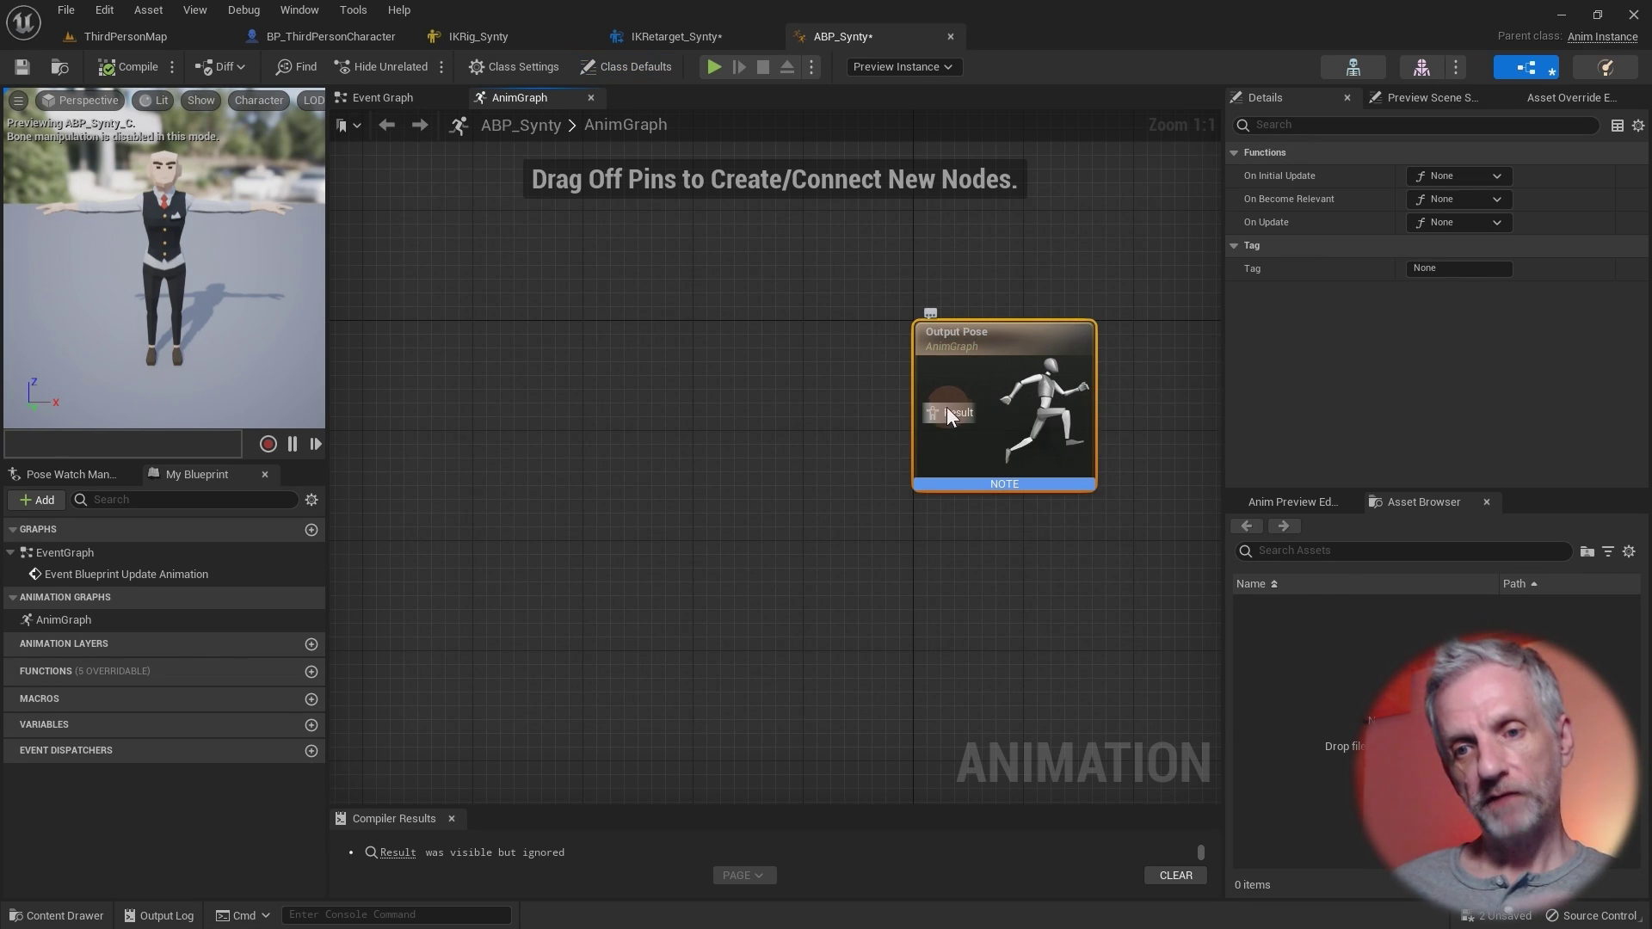
drag(934, 415, 698, 484)
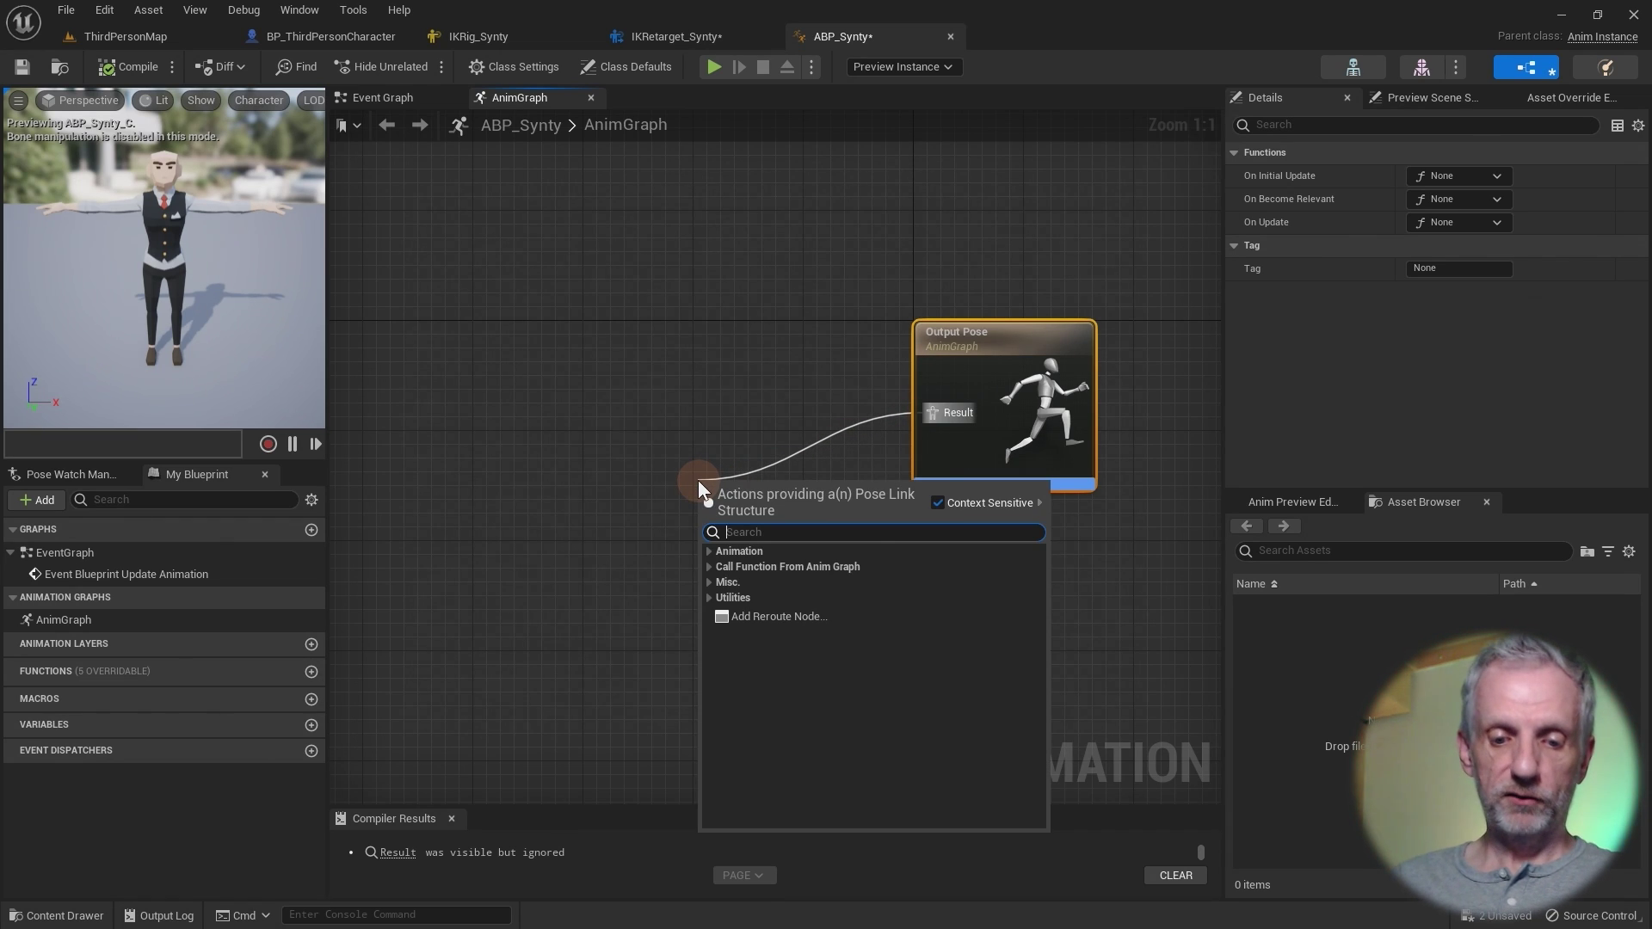
text(retarget)
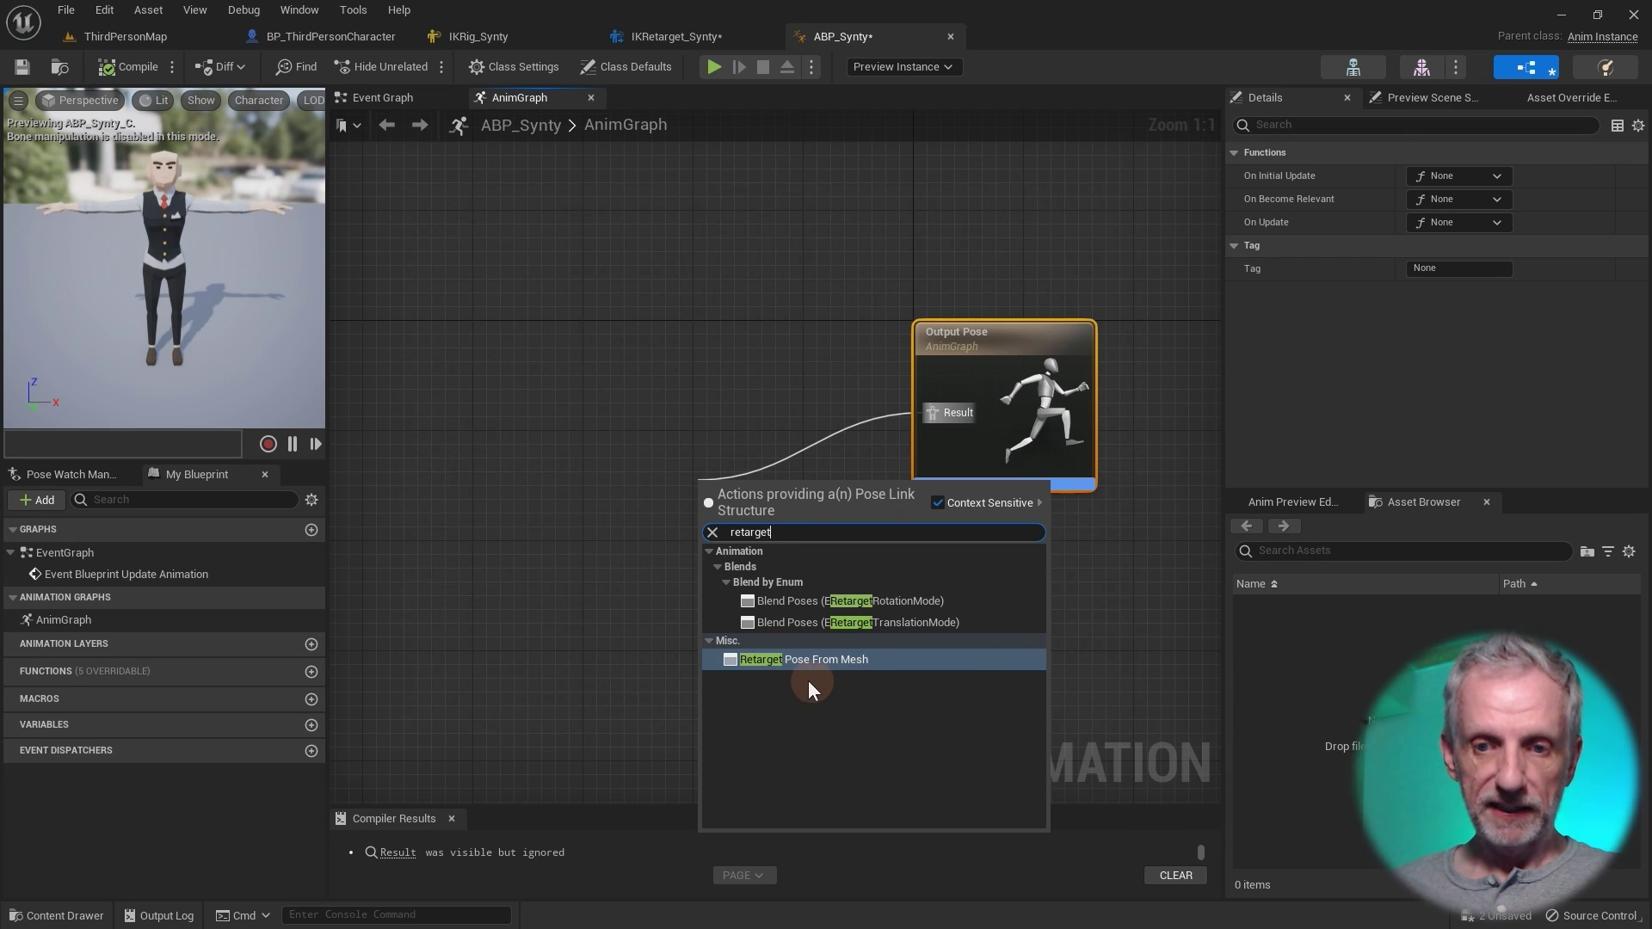
click(877, 660)
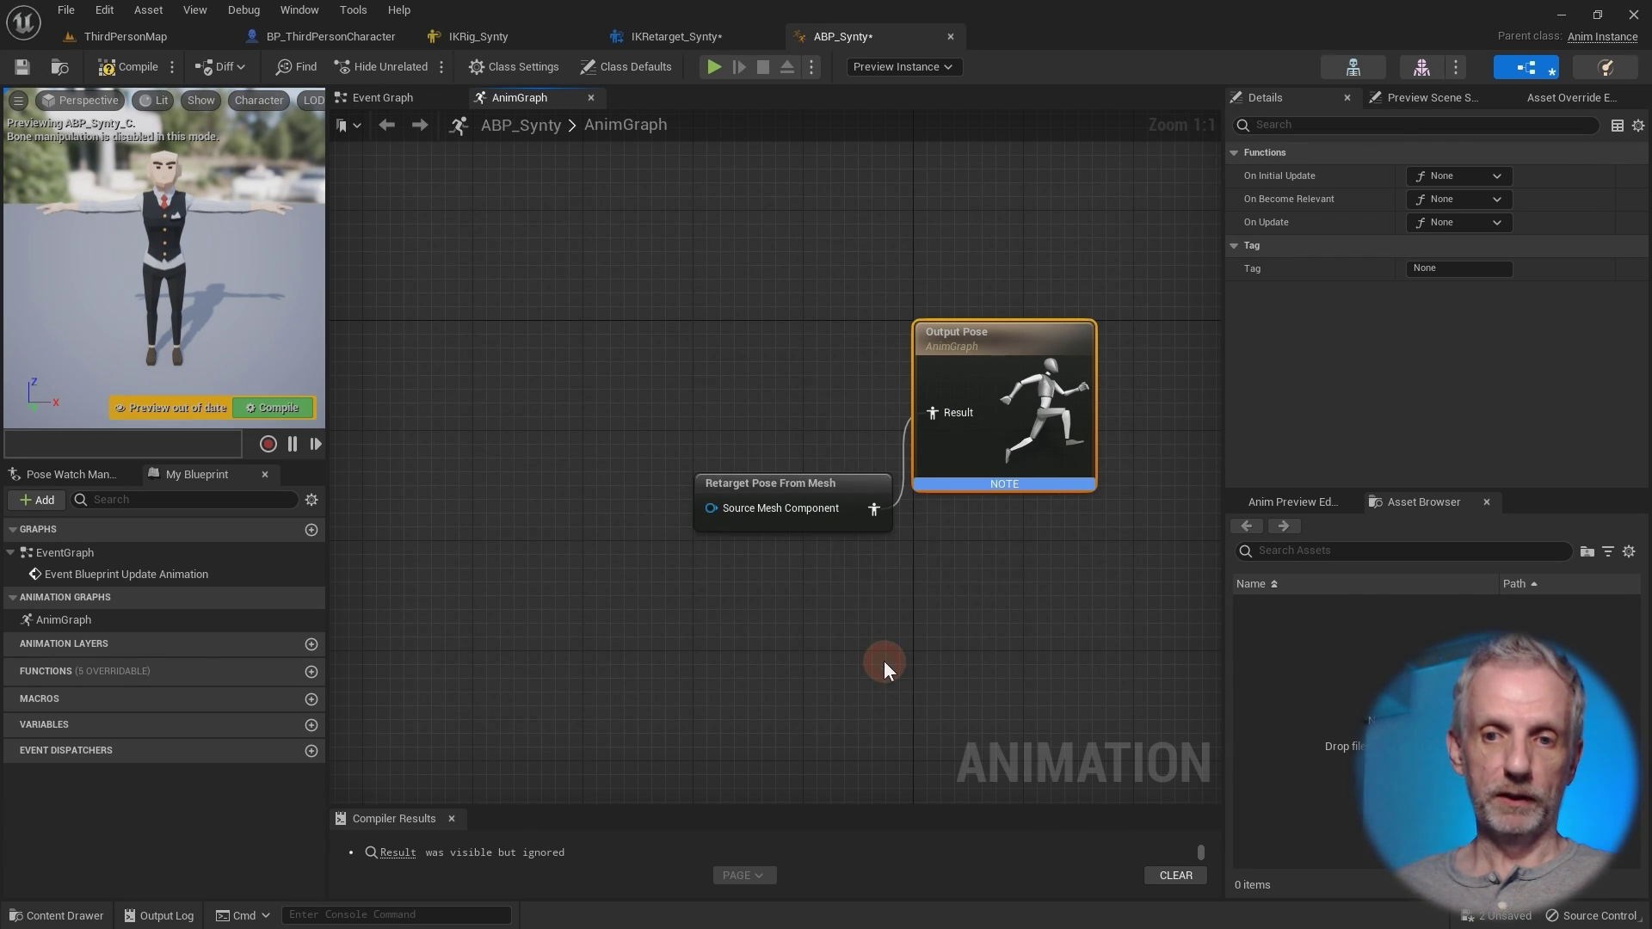
Line up the Retarget Pose From Mesh node with Output Pose and assign IKRetarget_Synty as its IKRetargeter asset.
drag(797, 483, 662, 387)
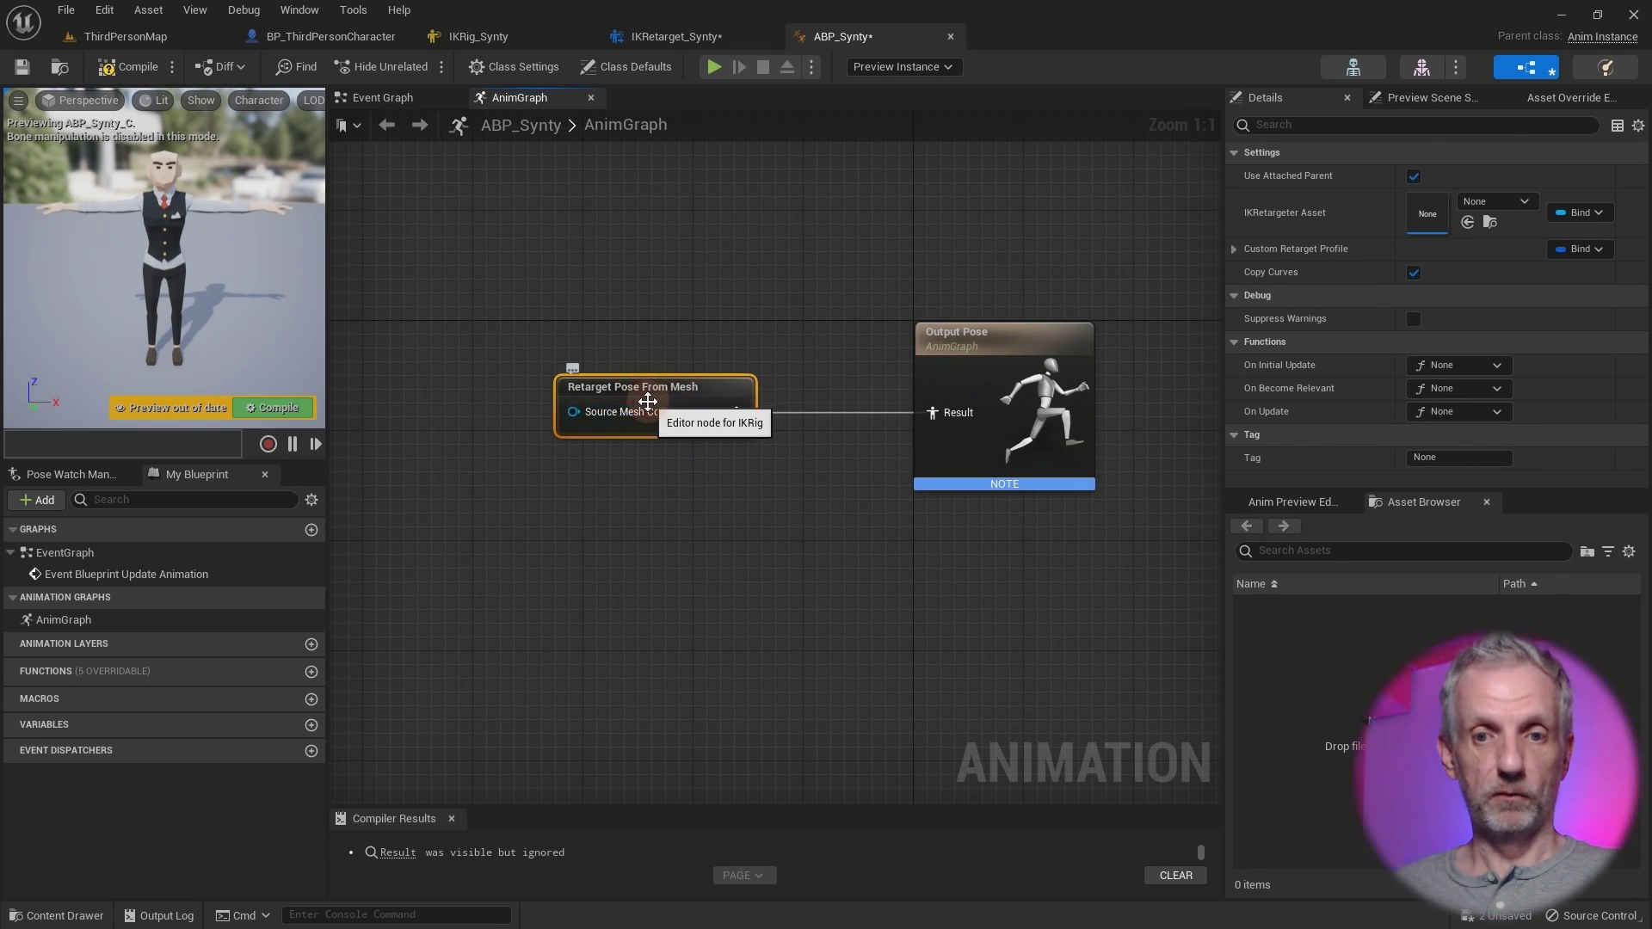
click(1519, 203)
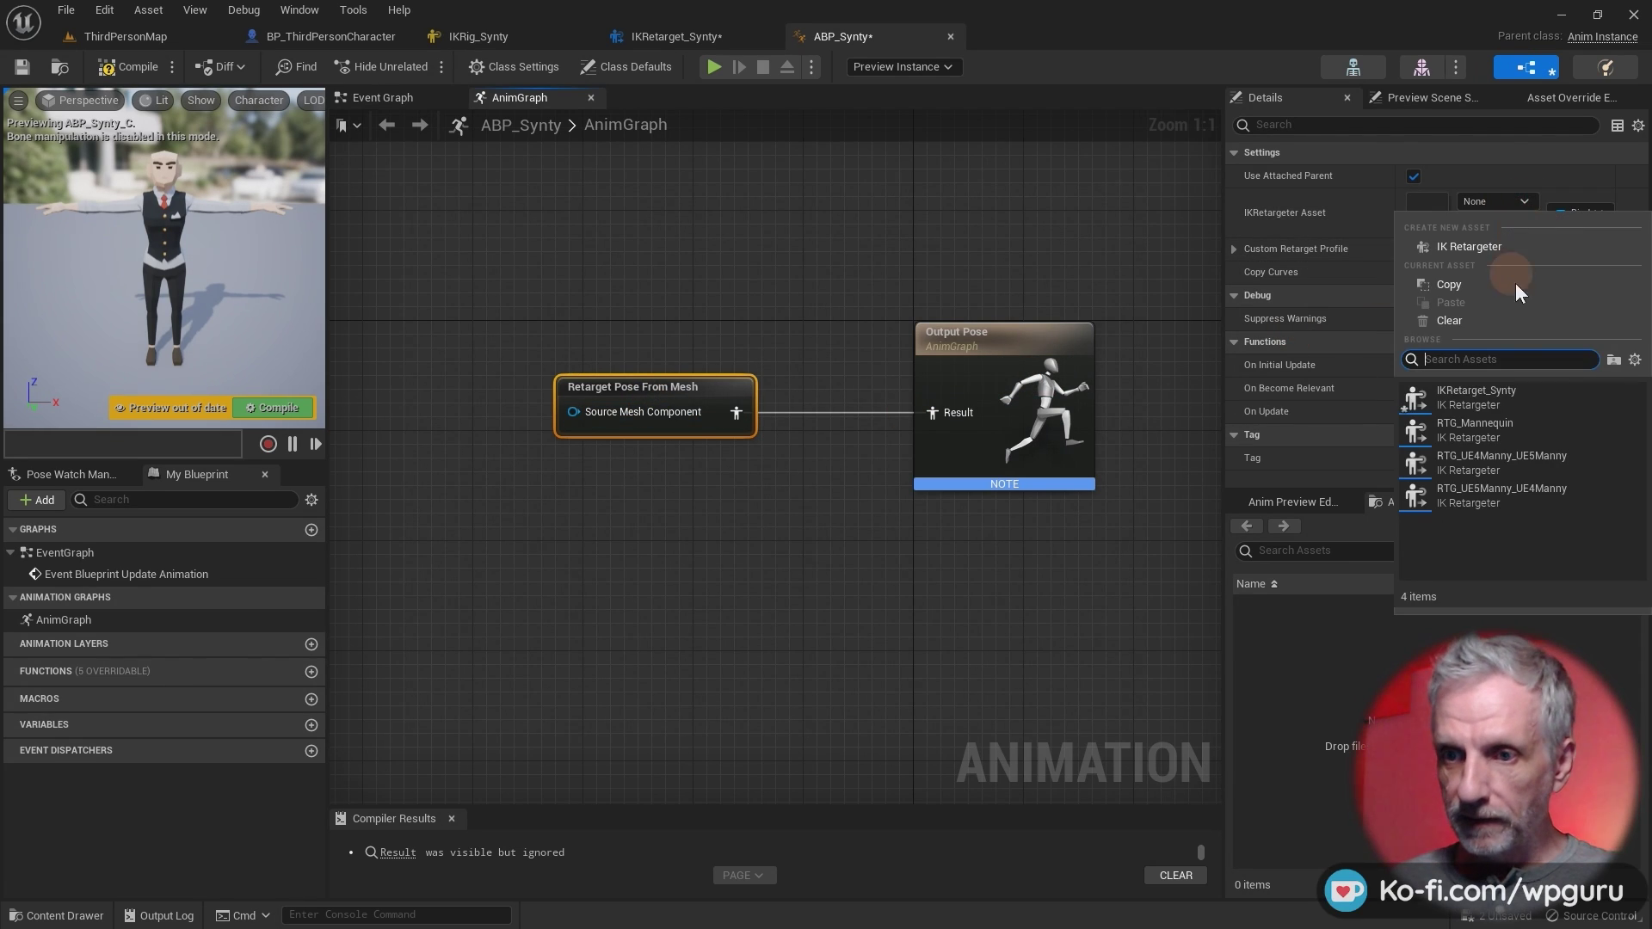
click(1522, 392)
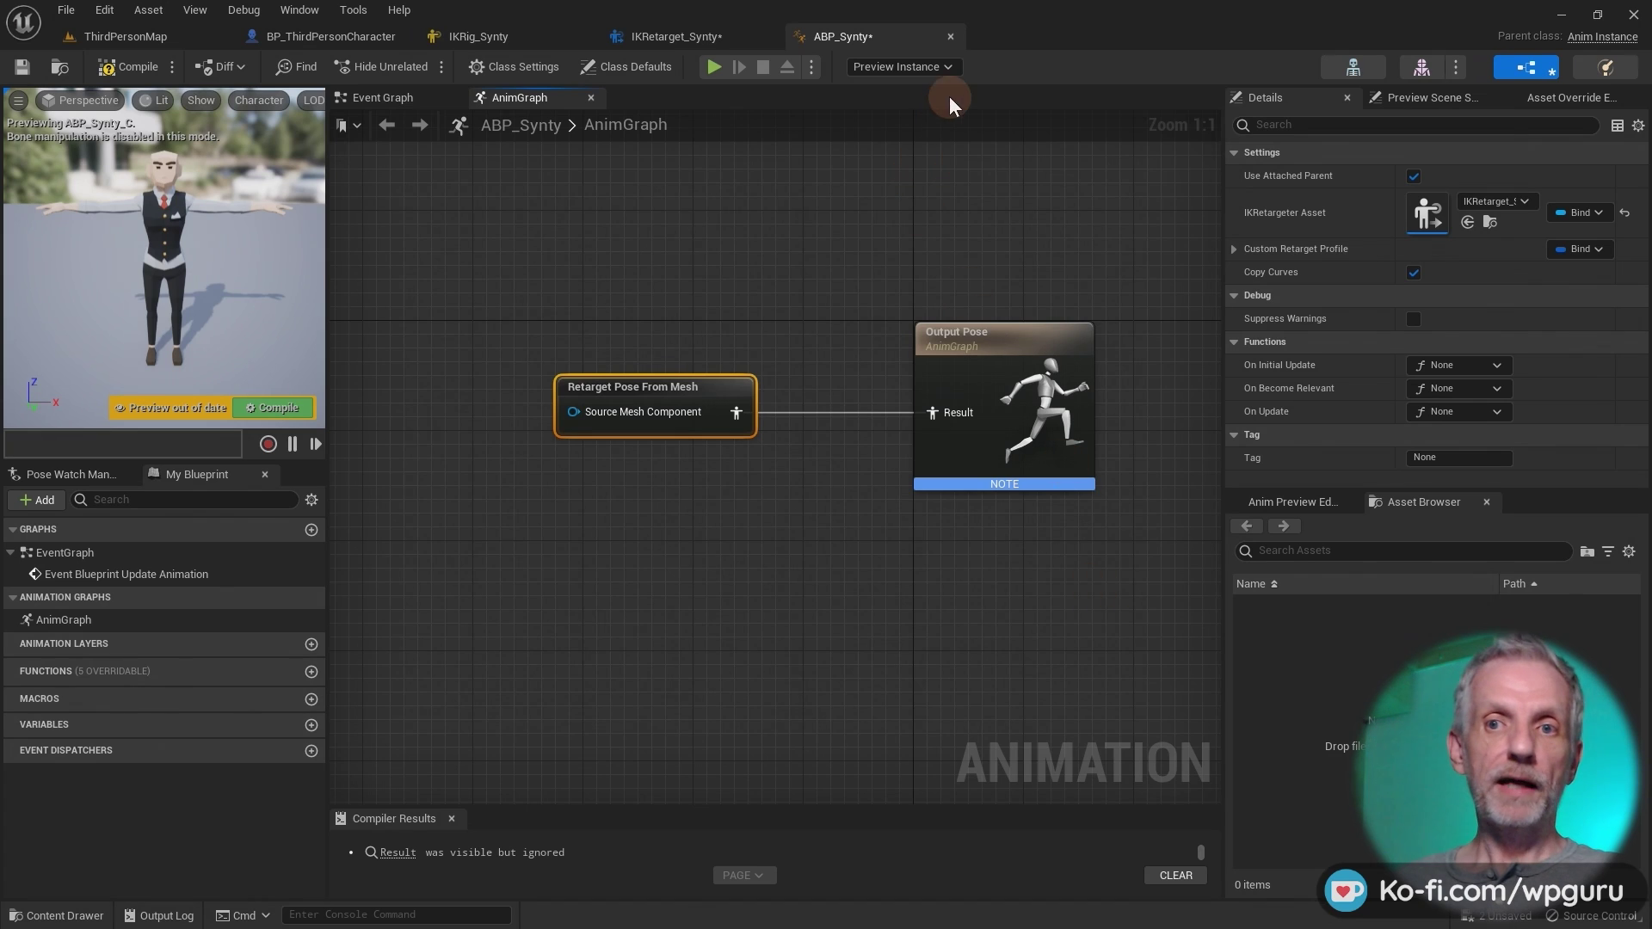
Close the ABP_Synty, IKRetarget_Synty and IKRig_Synty editors to return to BP_ThirdPersonCharacter.
click(952, 34)
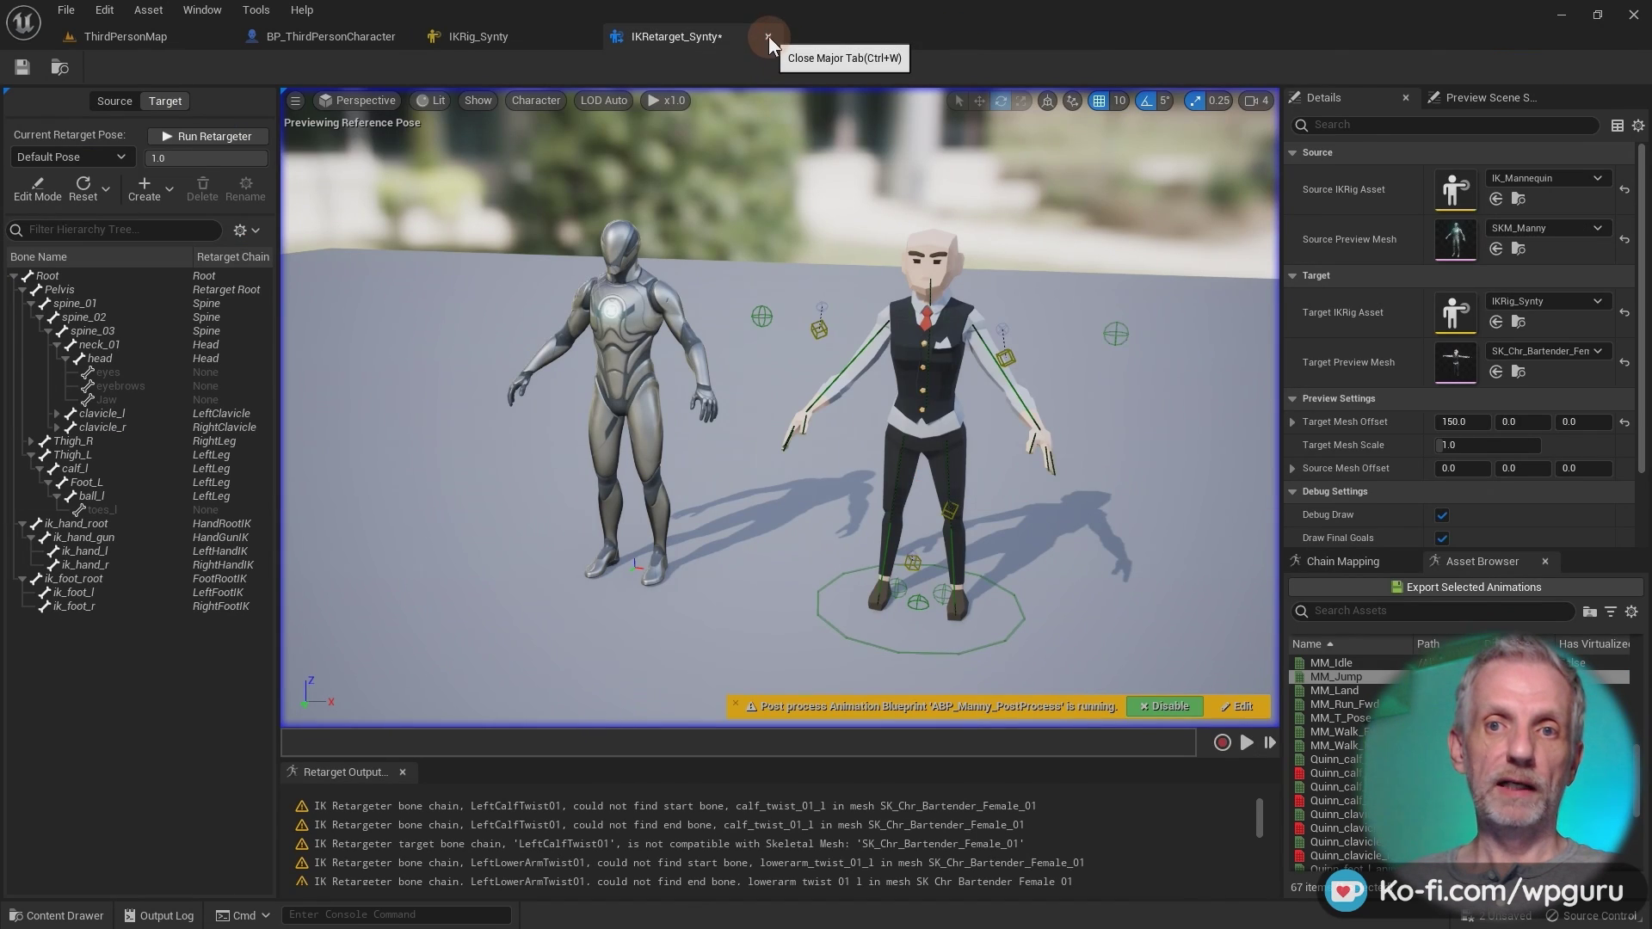
click(768, 36)
click(584, 37)
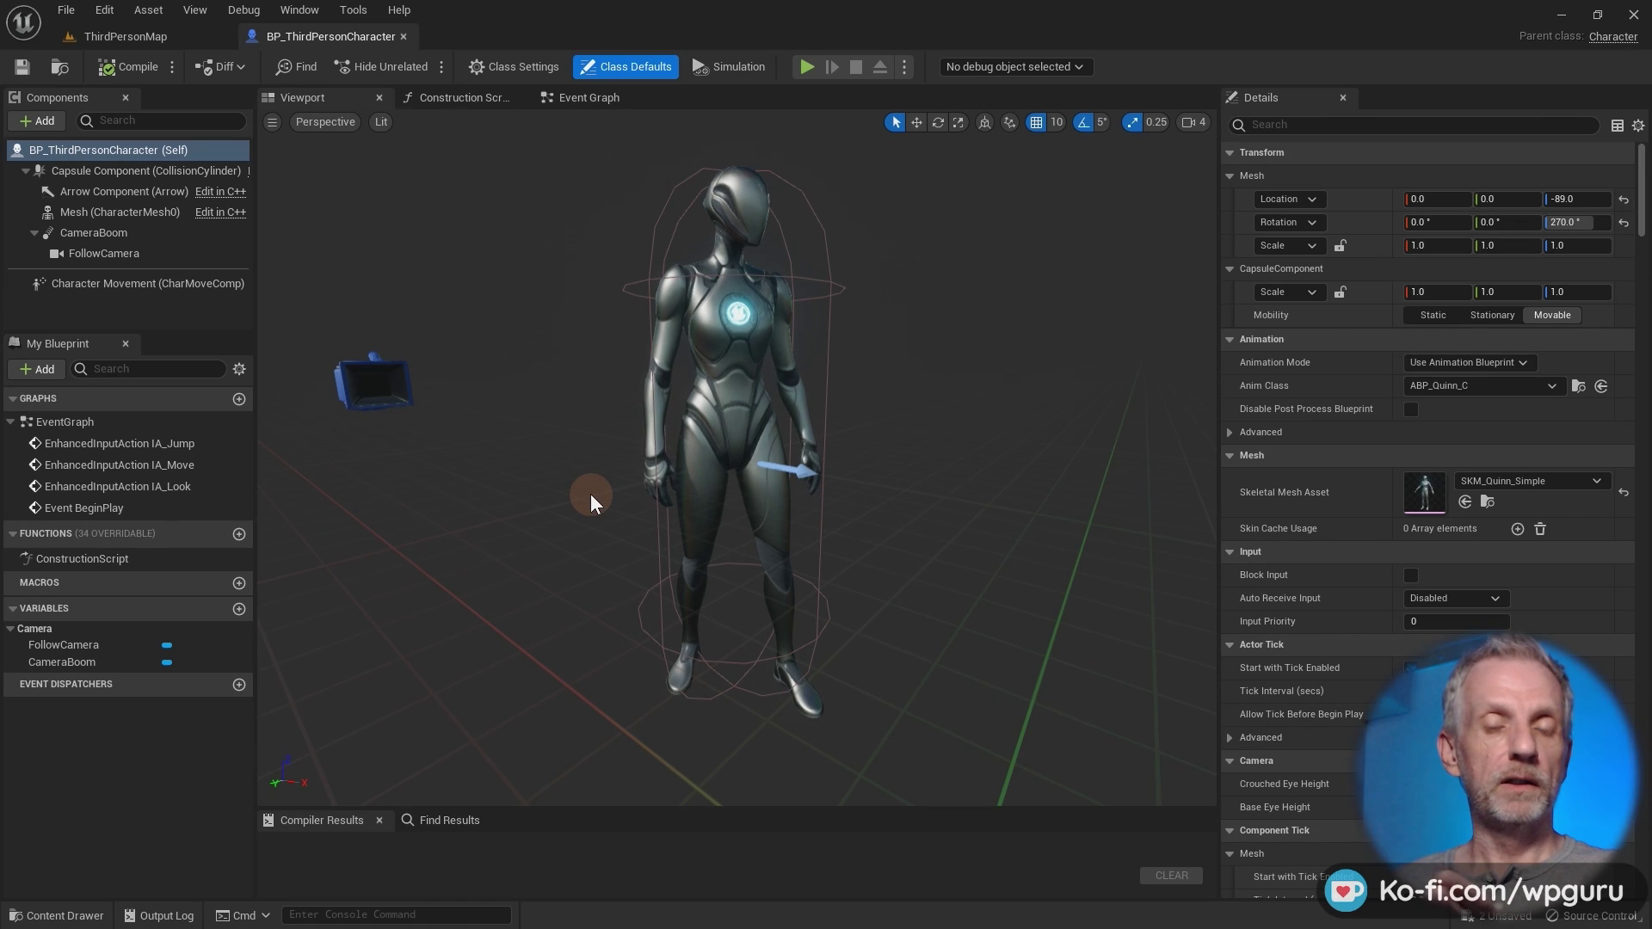
Add a Skeletal Mesh component under Mesh (CharacterMesh0) and name it Synty Mesh.
scroll(554, 529, down, 4)
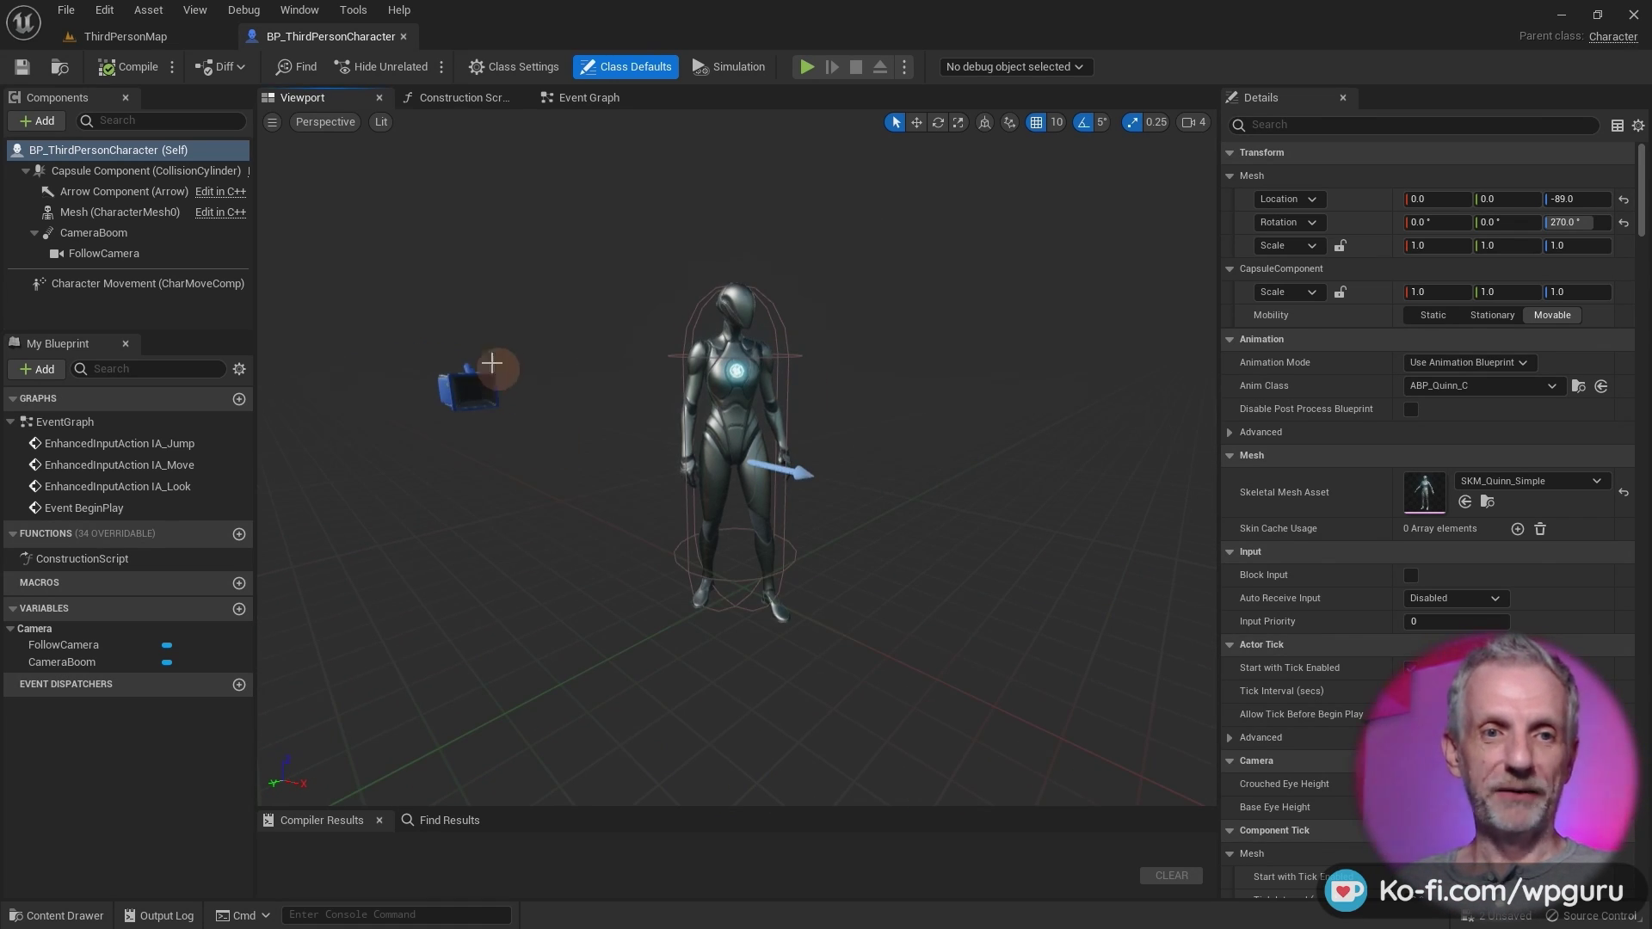
click(727, 419)
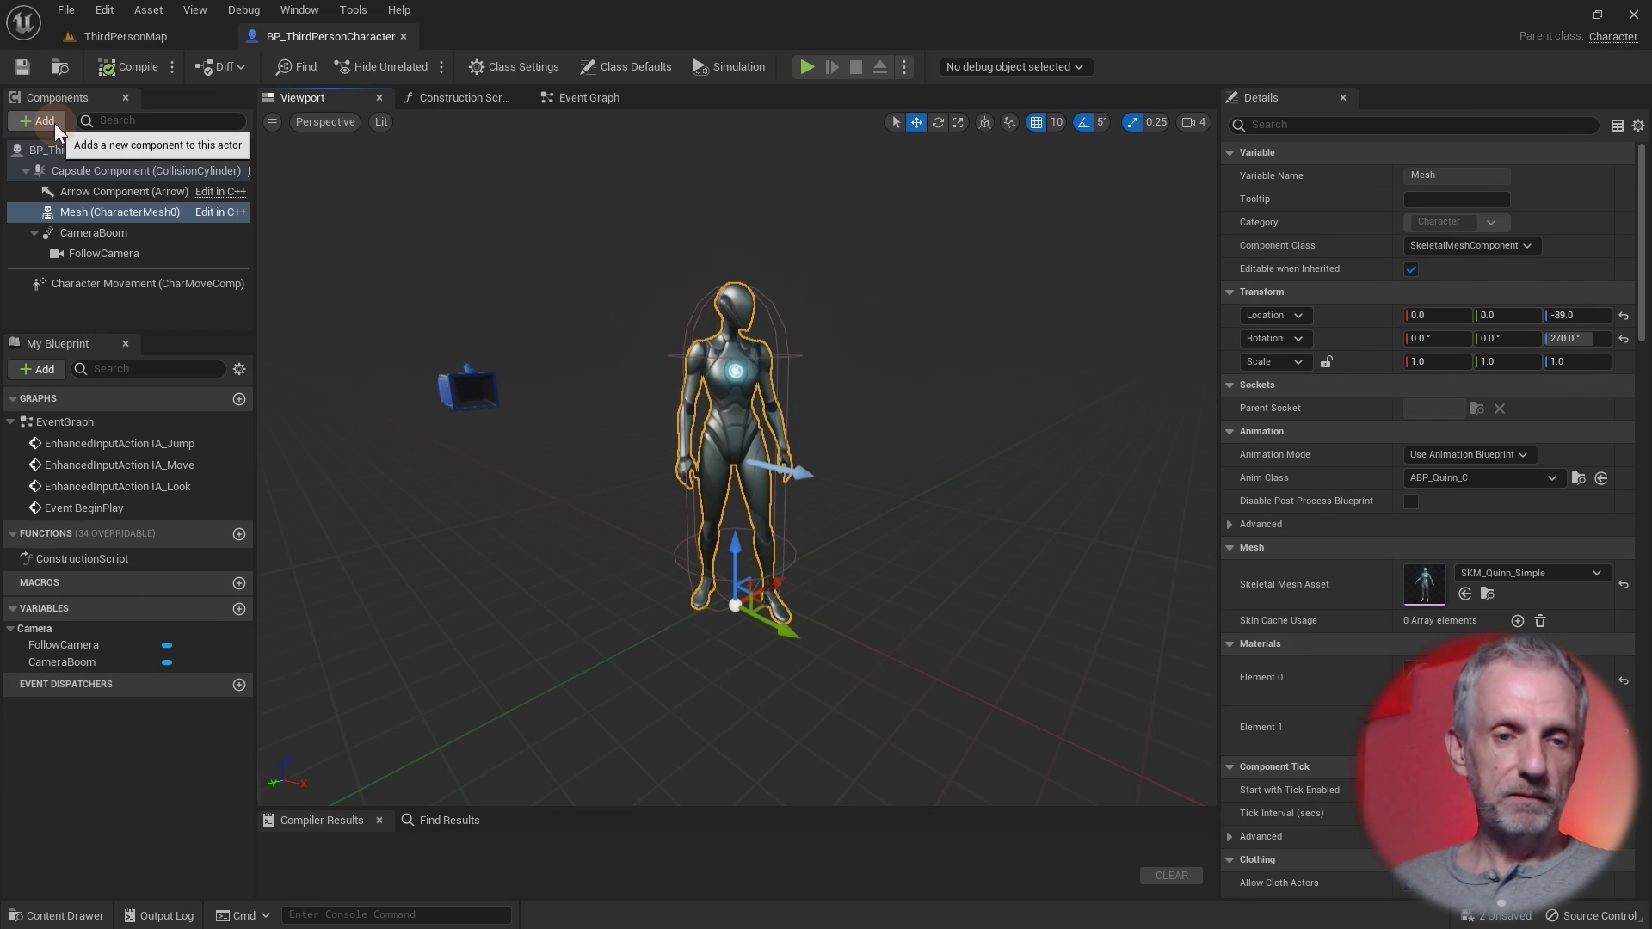
click(93, 150)
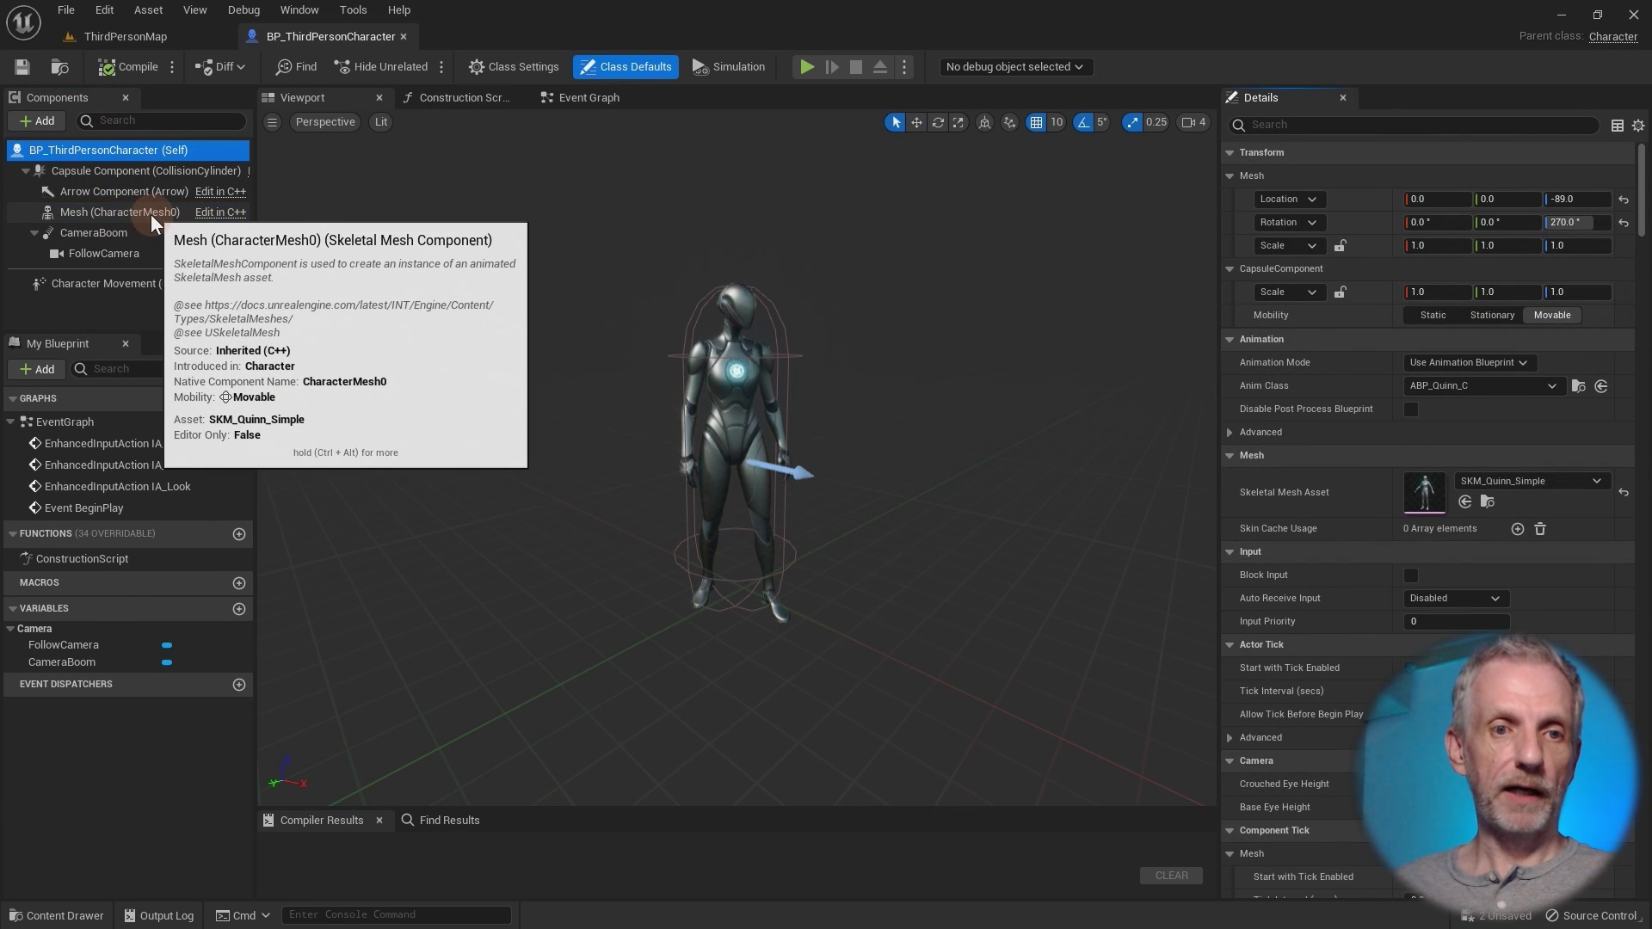
click(151, 214)
click(48, 127)
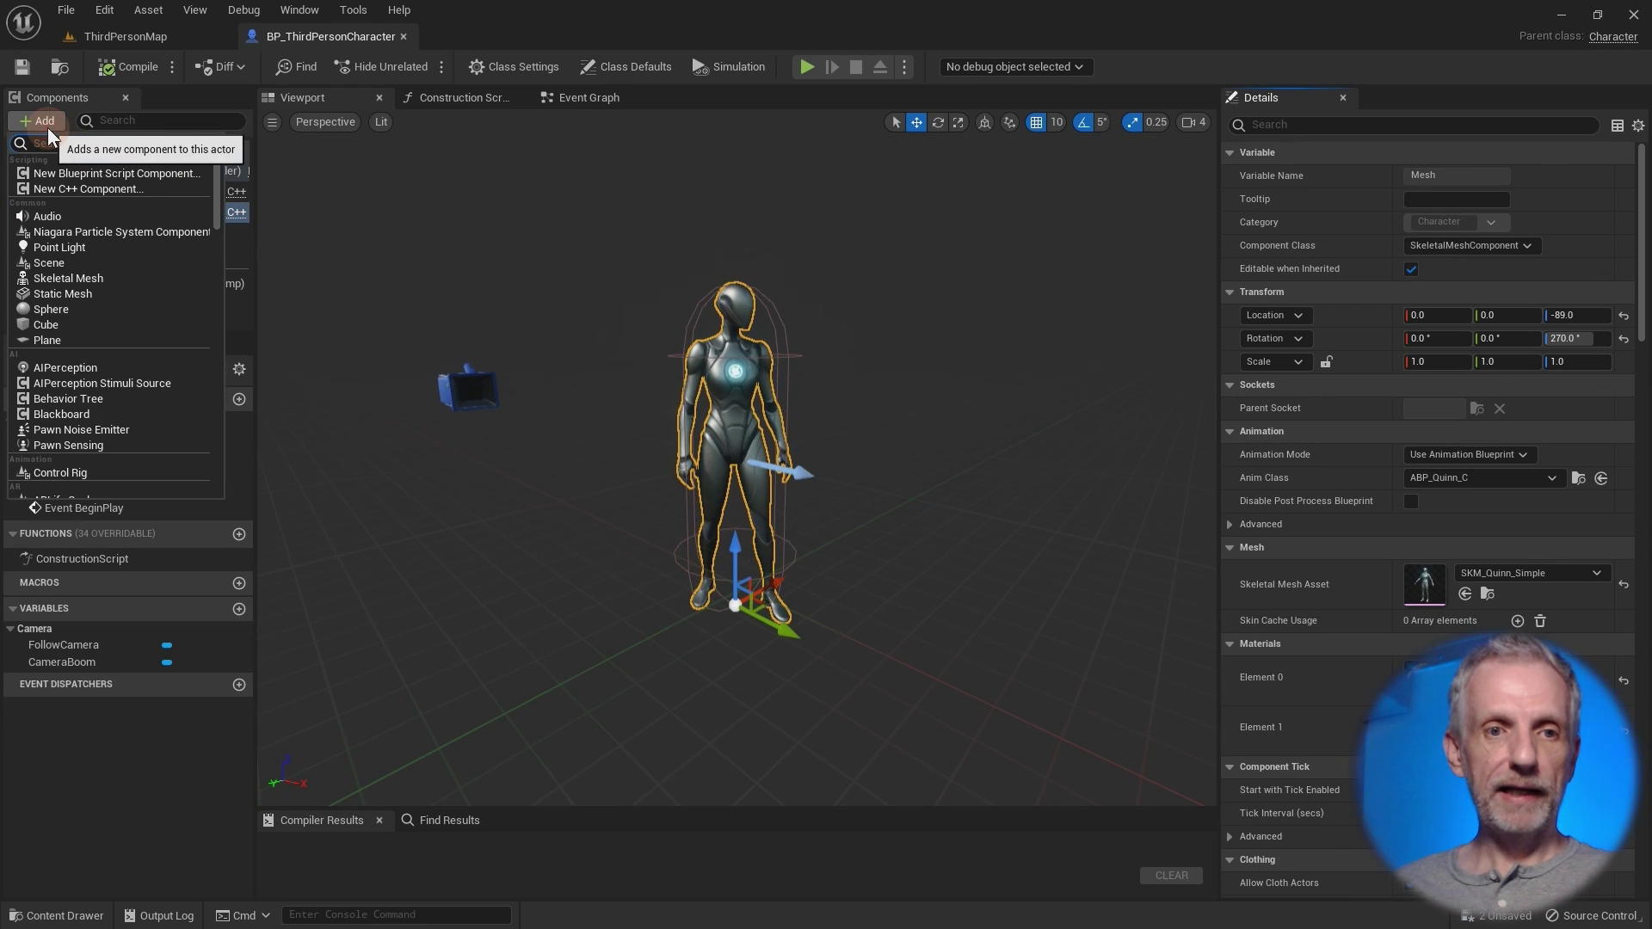
text(skelet)
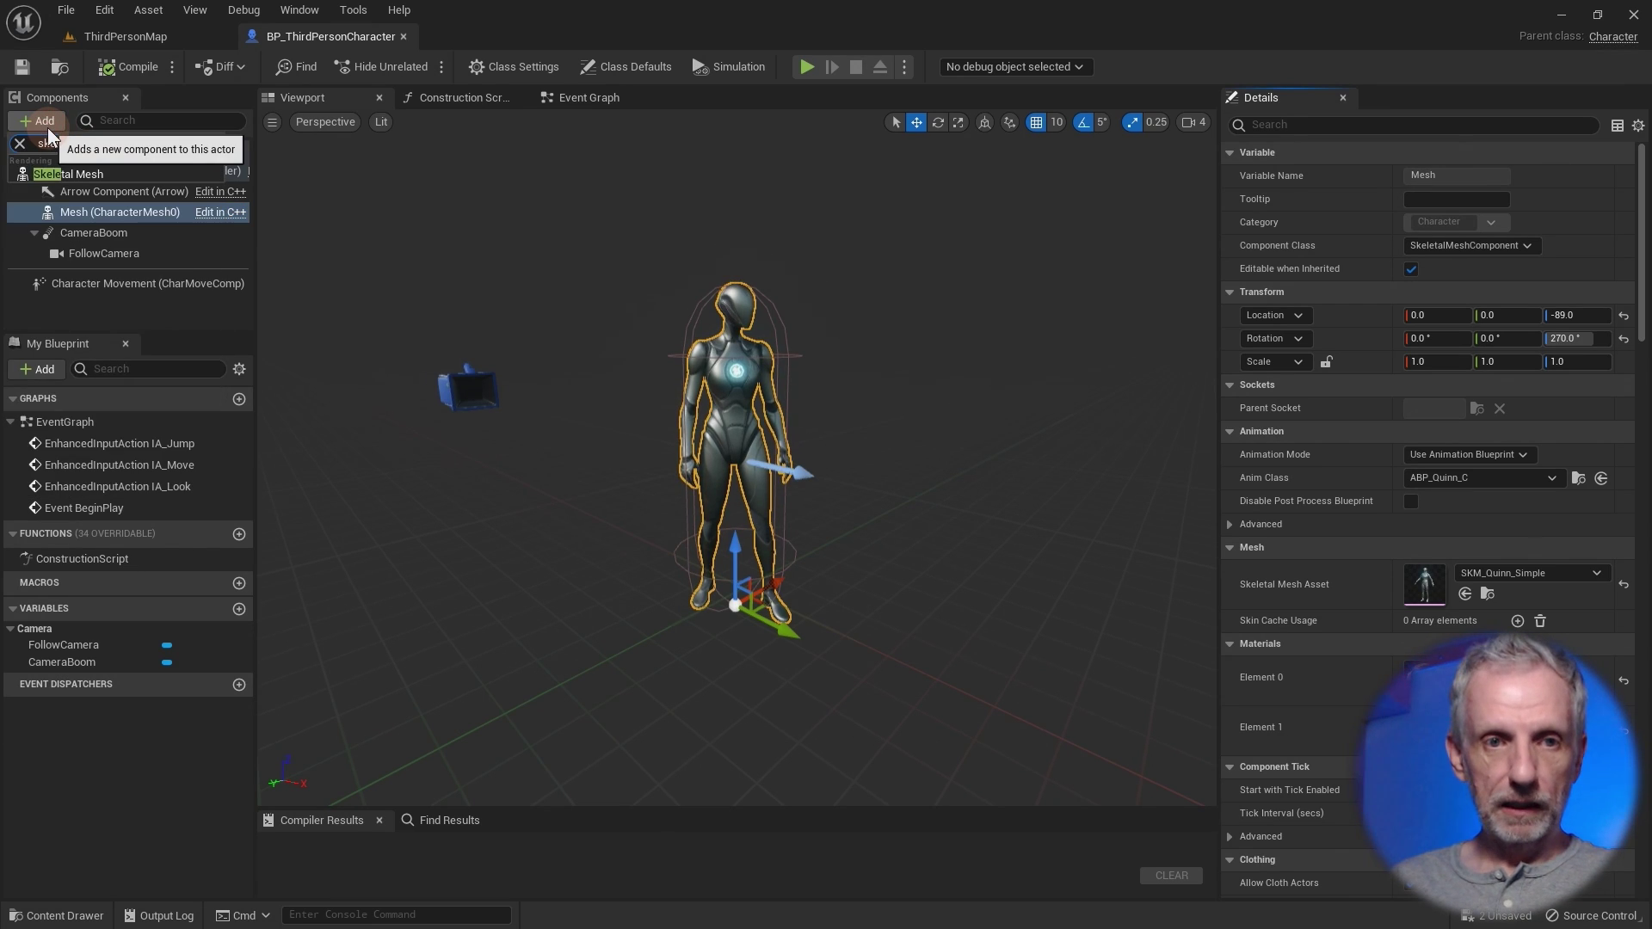
click(115, 184)
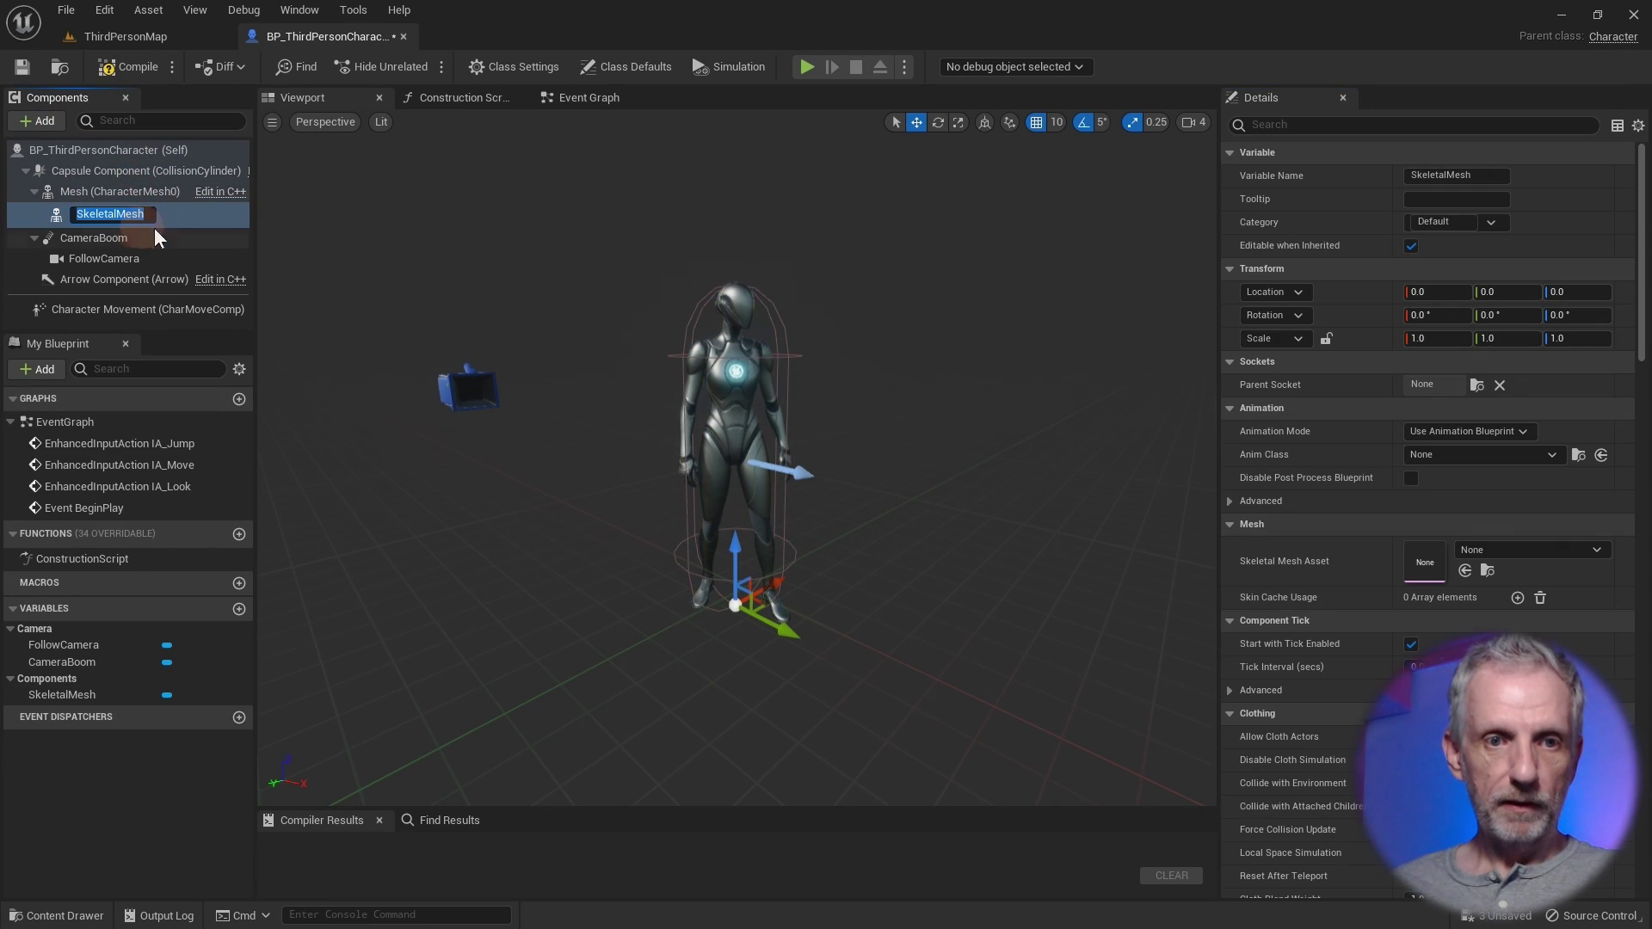
text(Synty Mesh)
key(Return)
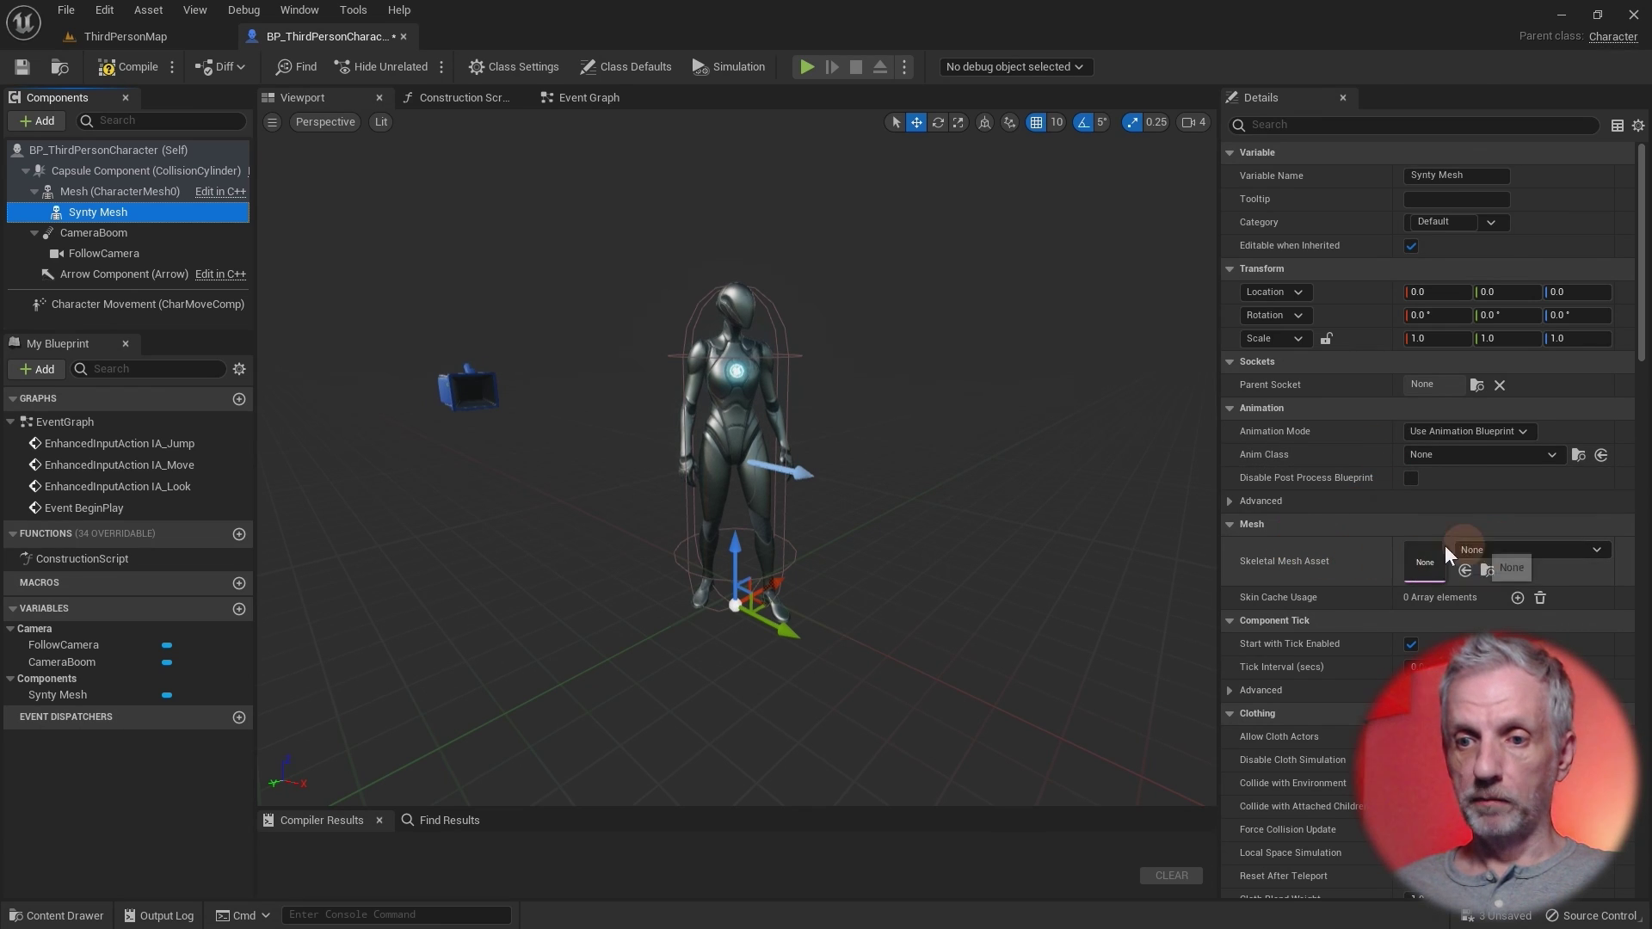
Assign SK_Chr_Bartender_Female_01 from PolygonNightClubs/Meshes/Characters as the Synty Mesh's skeletal mesh asset.
scroll(1519, 560, down, 3)
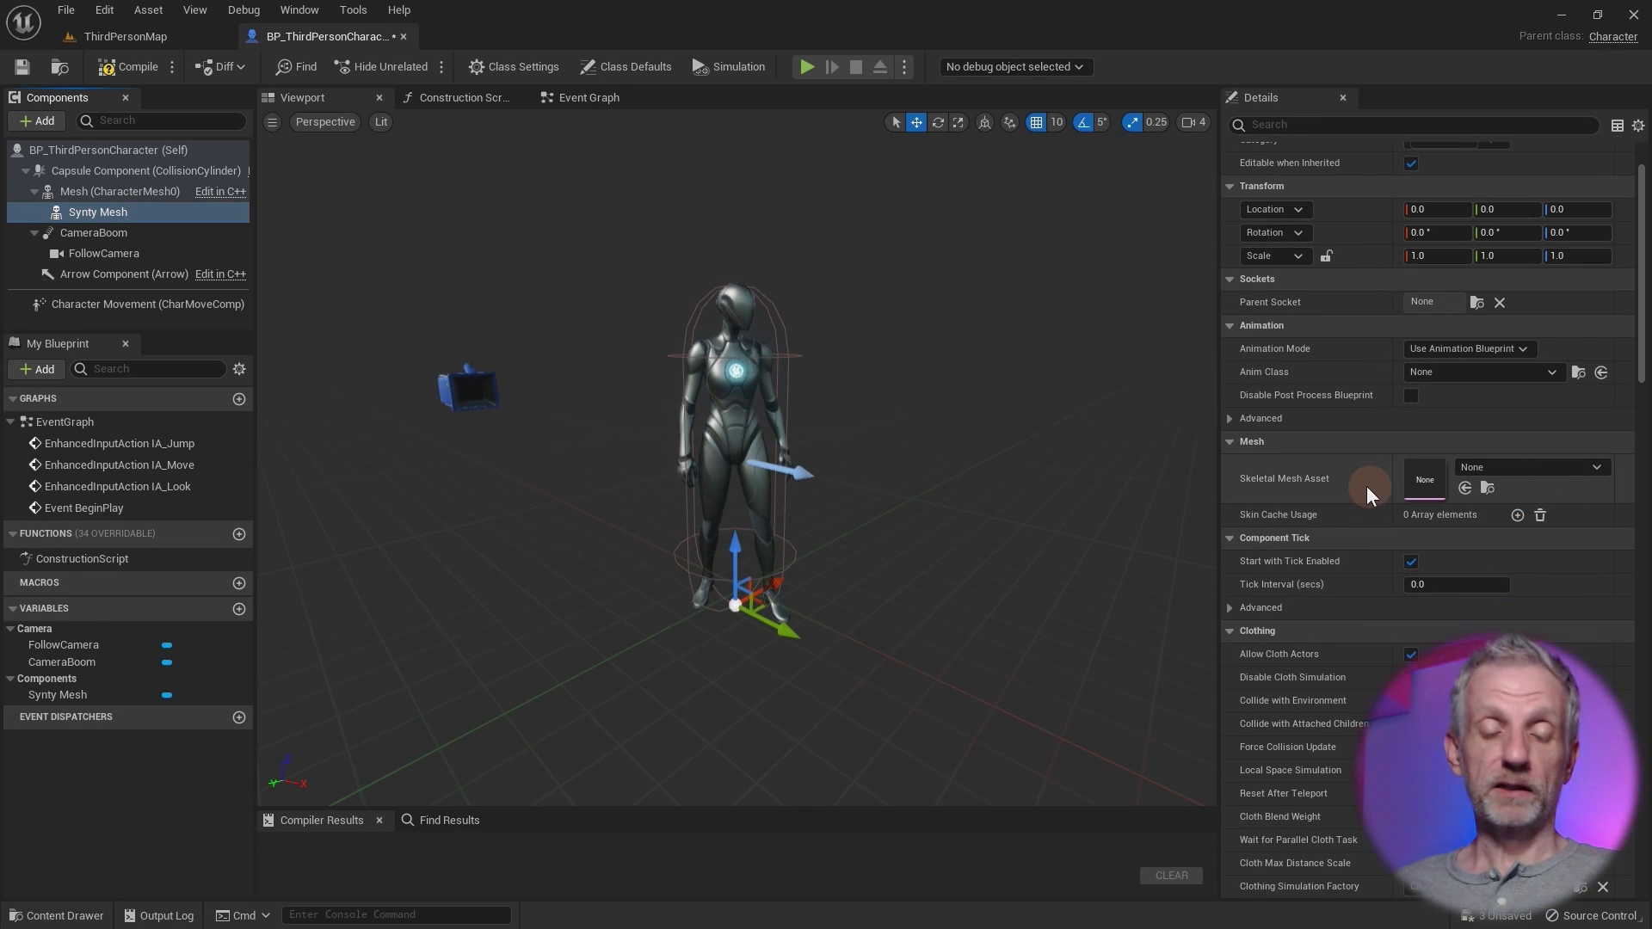
key(ctrl+space)
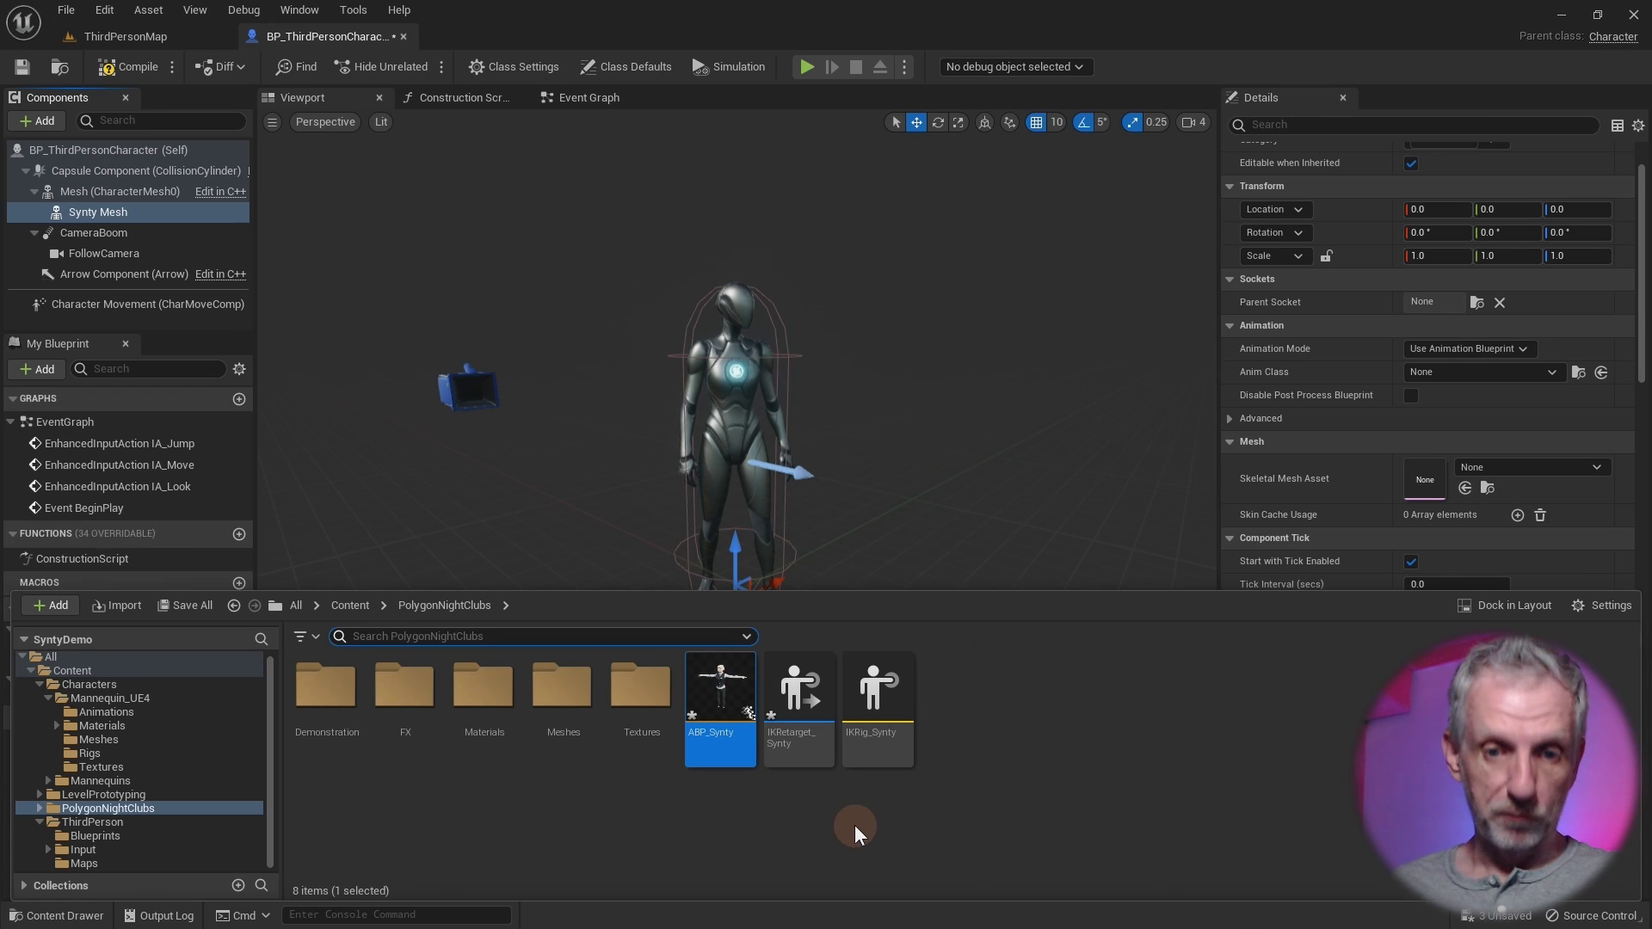
double_click(561, 685)
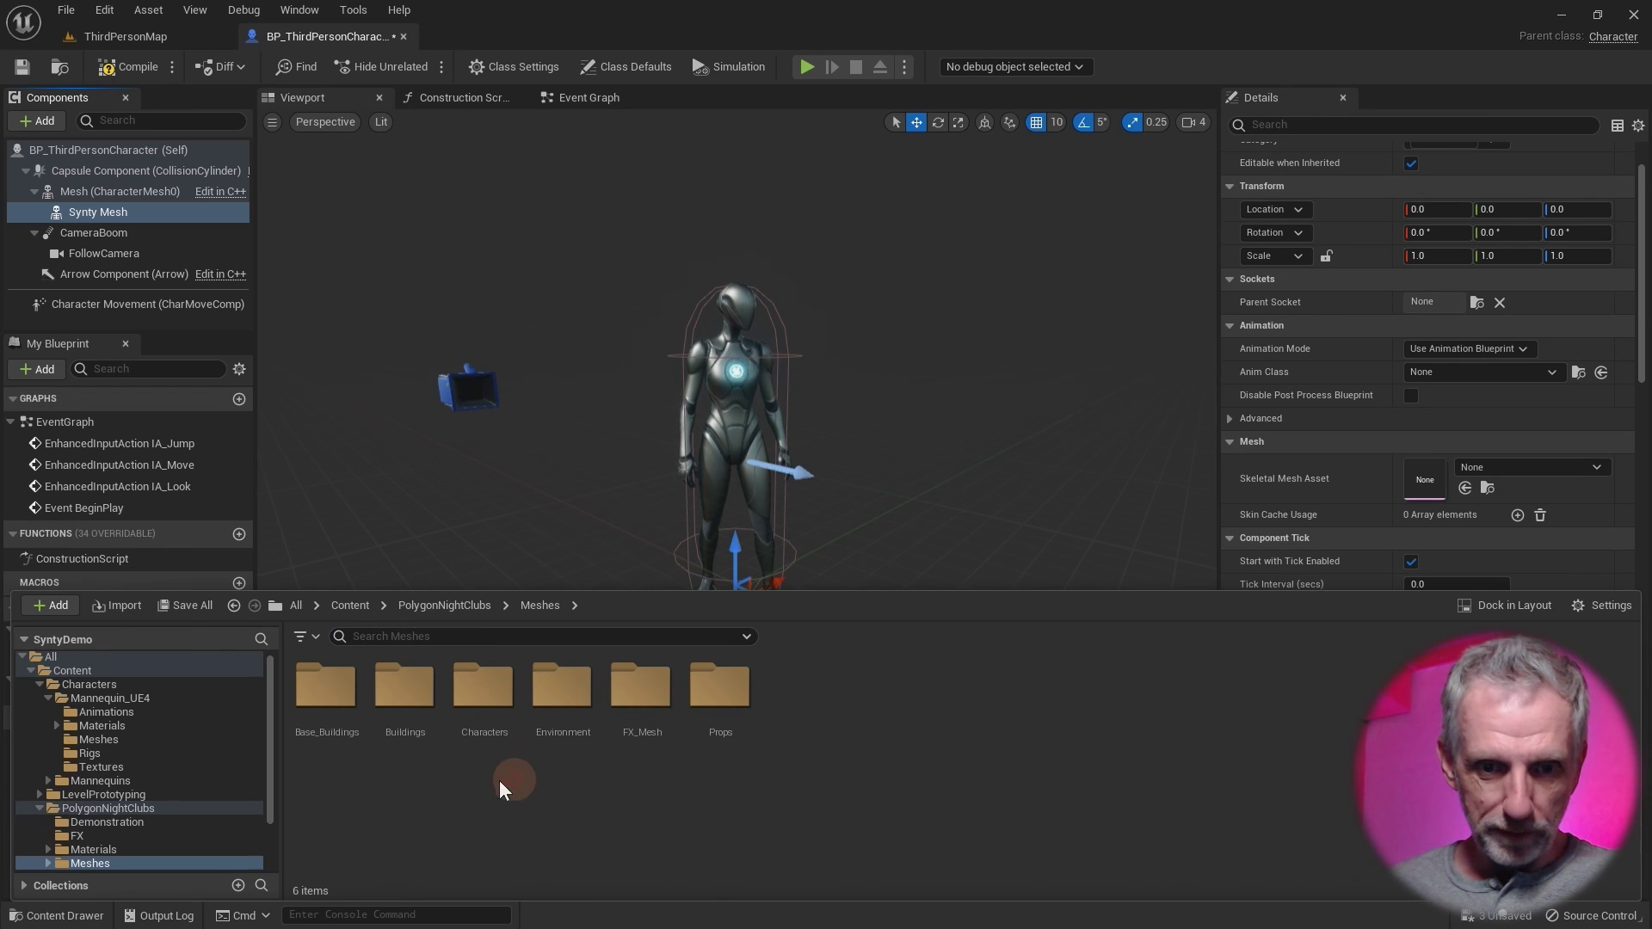
double_click(484, 685)
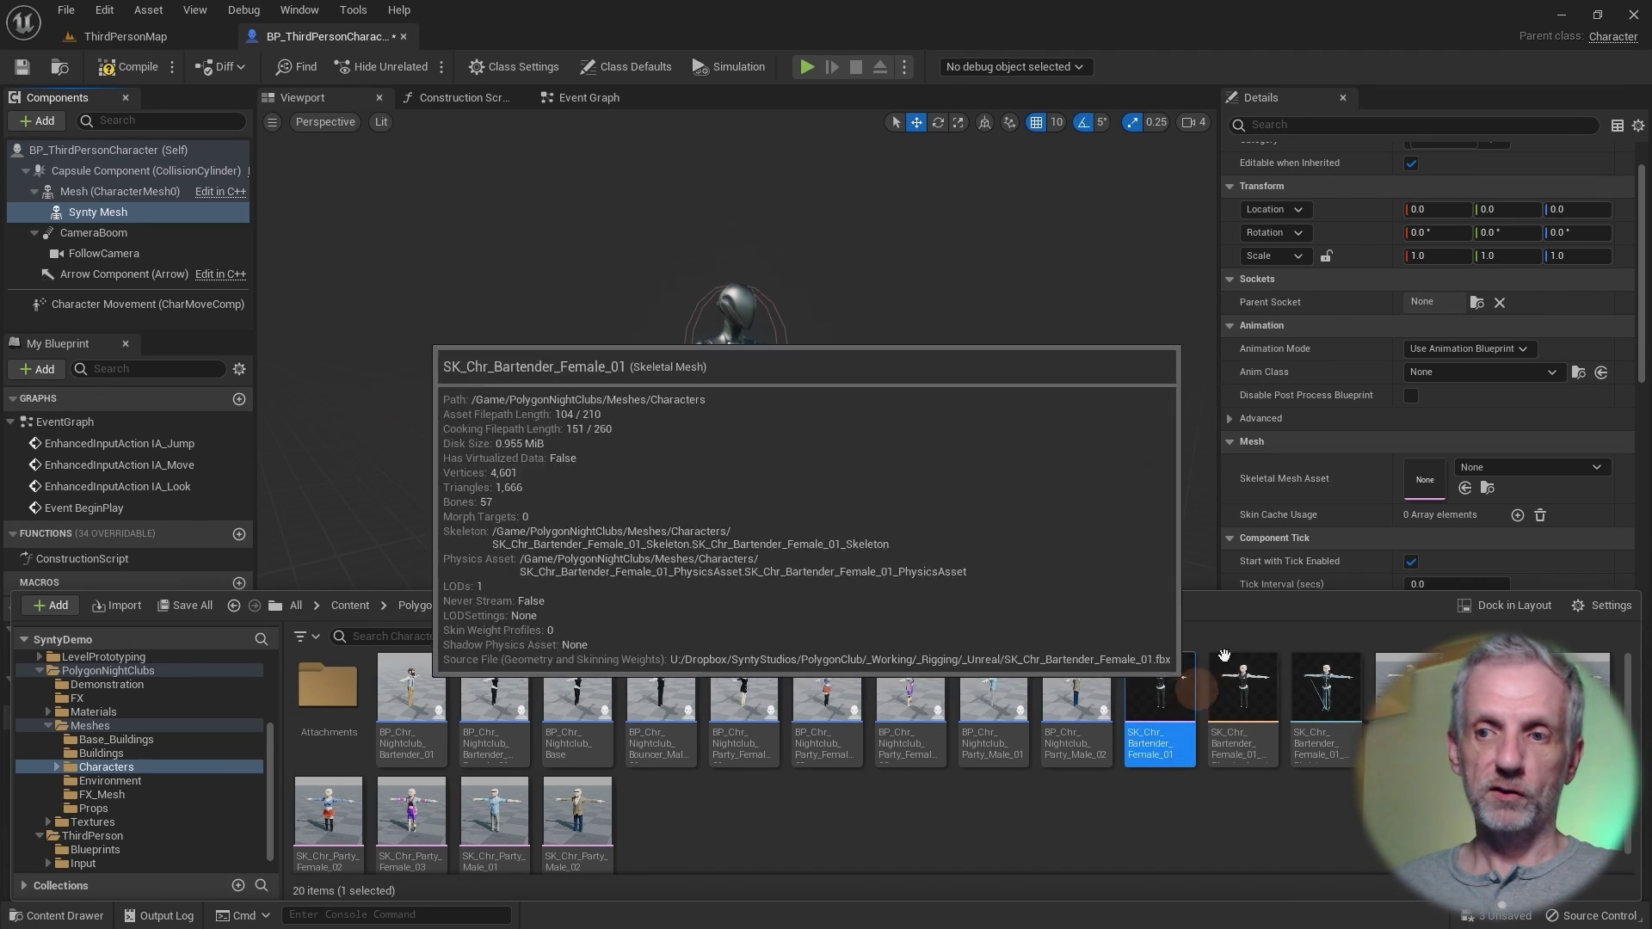
click(1465, 487)
alt+drag(1027, 476, 944, 493)
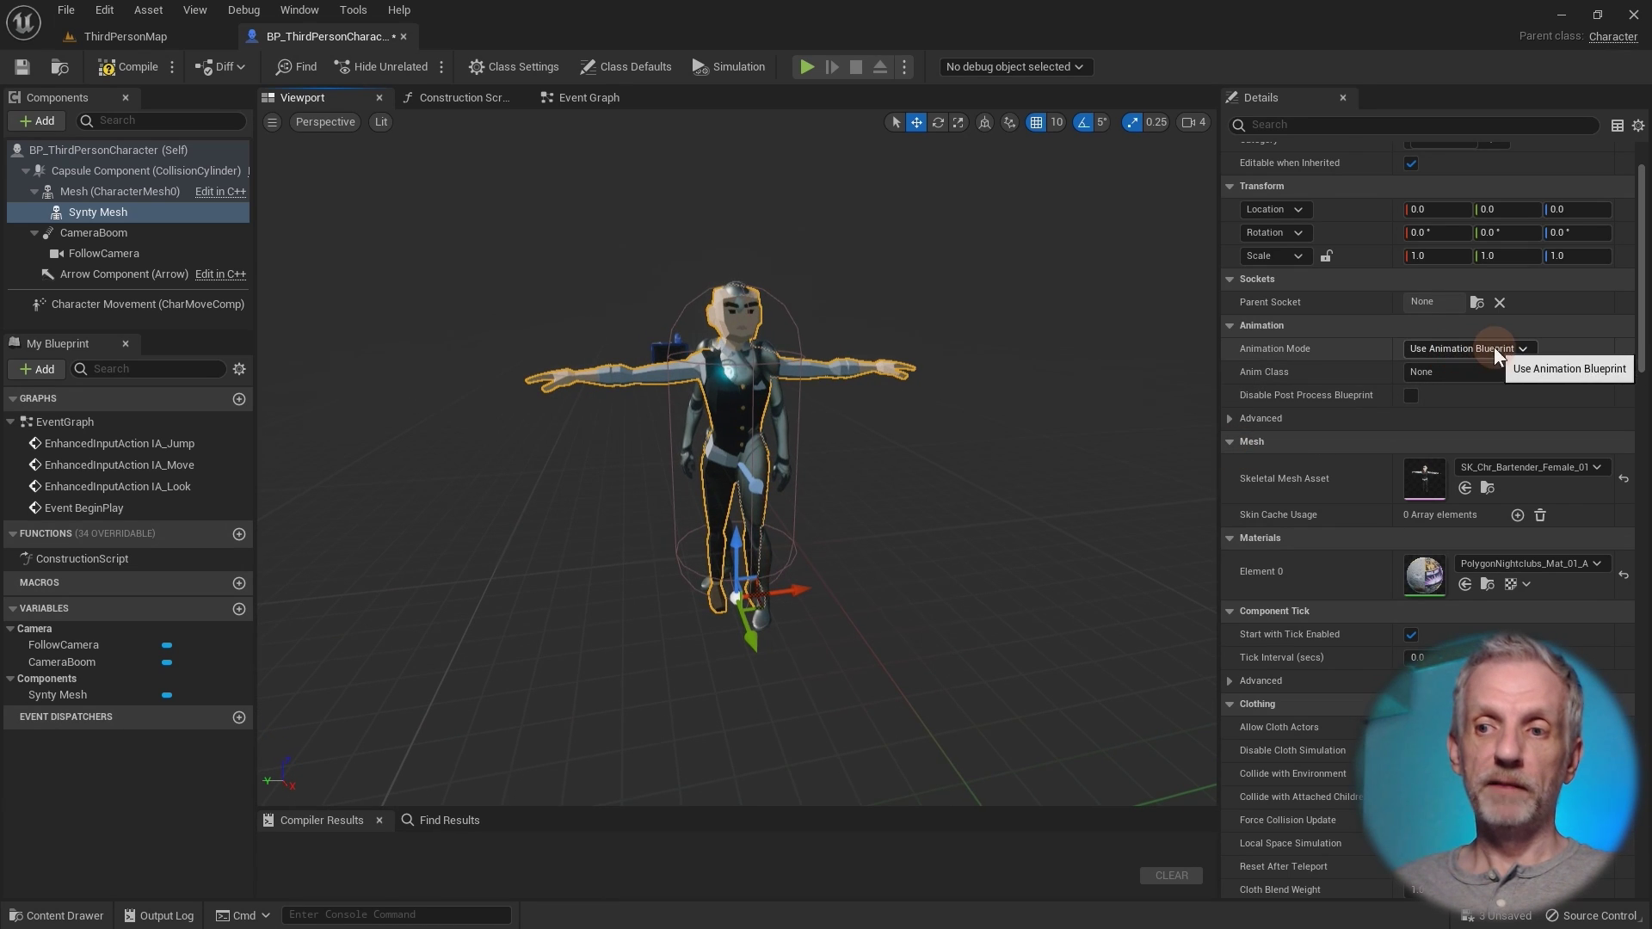
Set the Synty Mesh's Anim Class to ABP_Synty.
click(1500, 373)
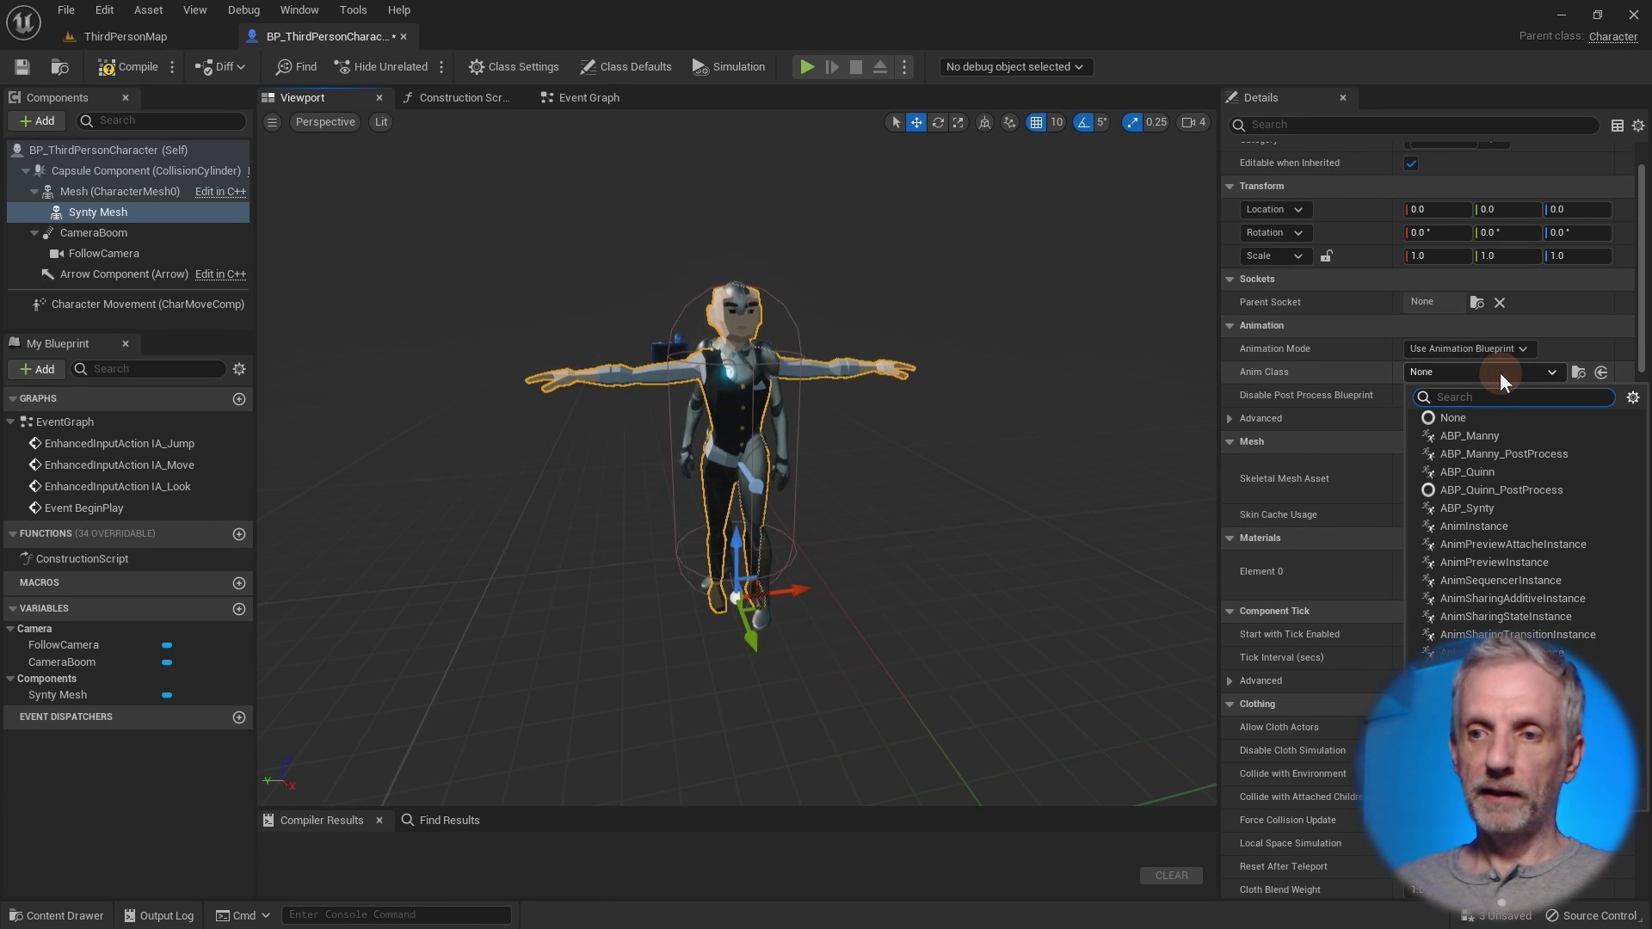
click(1515, 508)
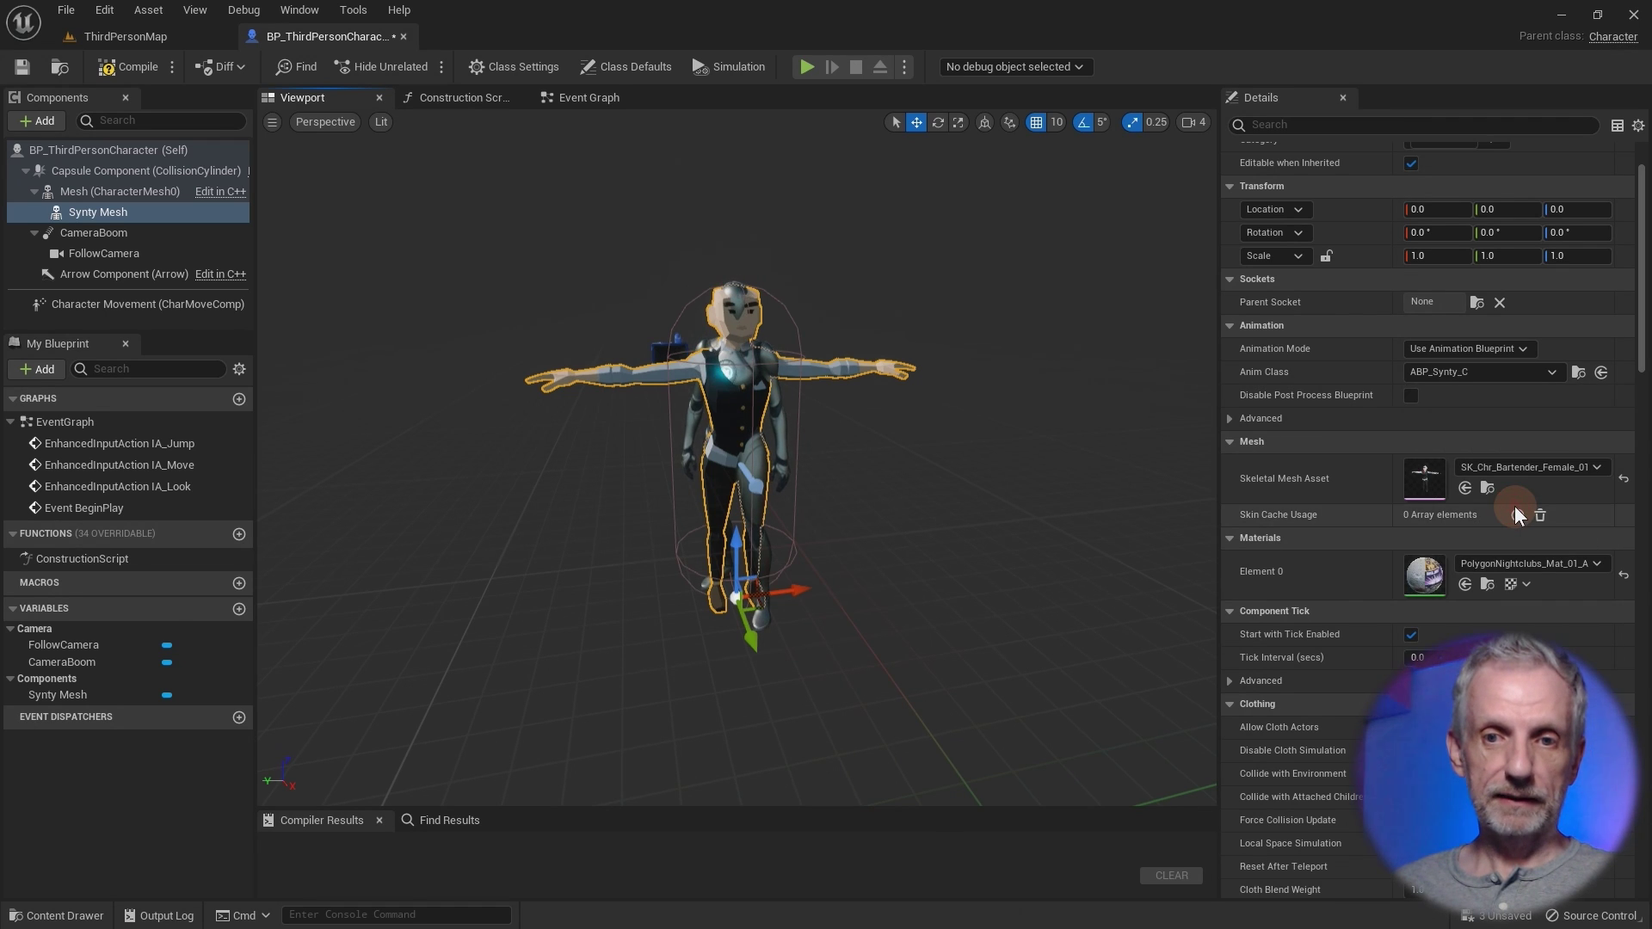
mouse_move(961, 539)
right_down()
mouse_move(921, 527)
mouse_move(1338, 522)
mouse_move(946, 524)
right_up()
Compile BP_ThirdPersonCharacter and save all modified assets.
click(126, 69)
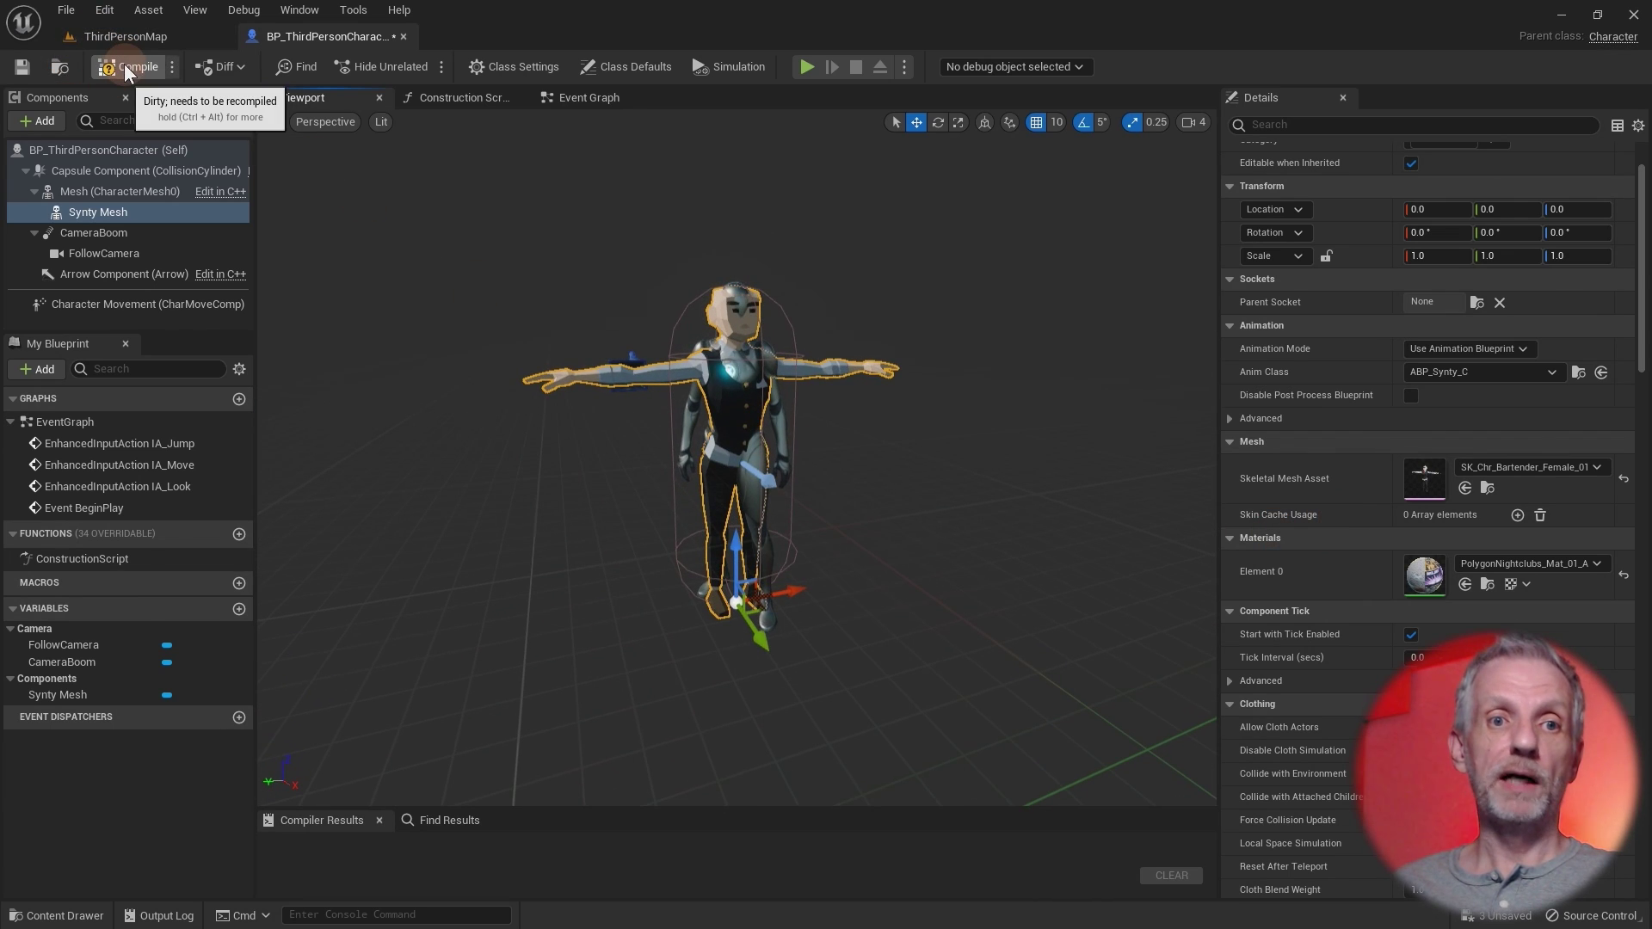
click(65, 12)
click(103, 131)
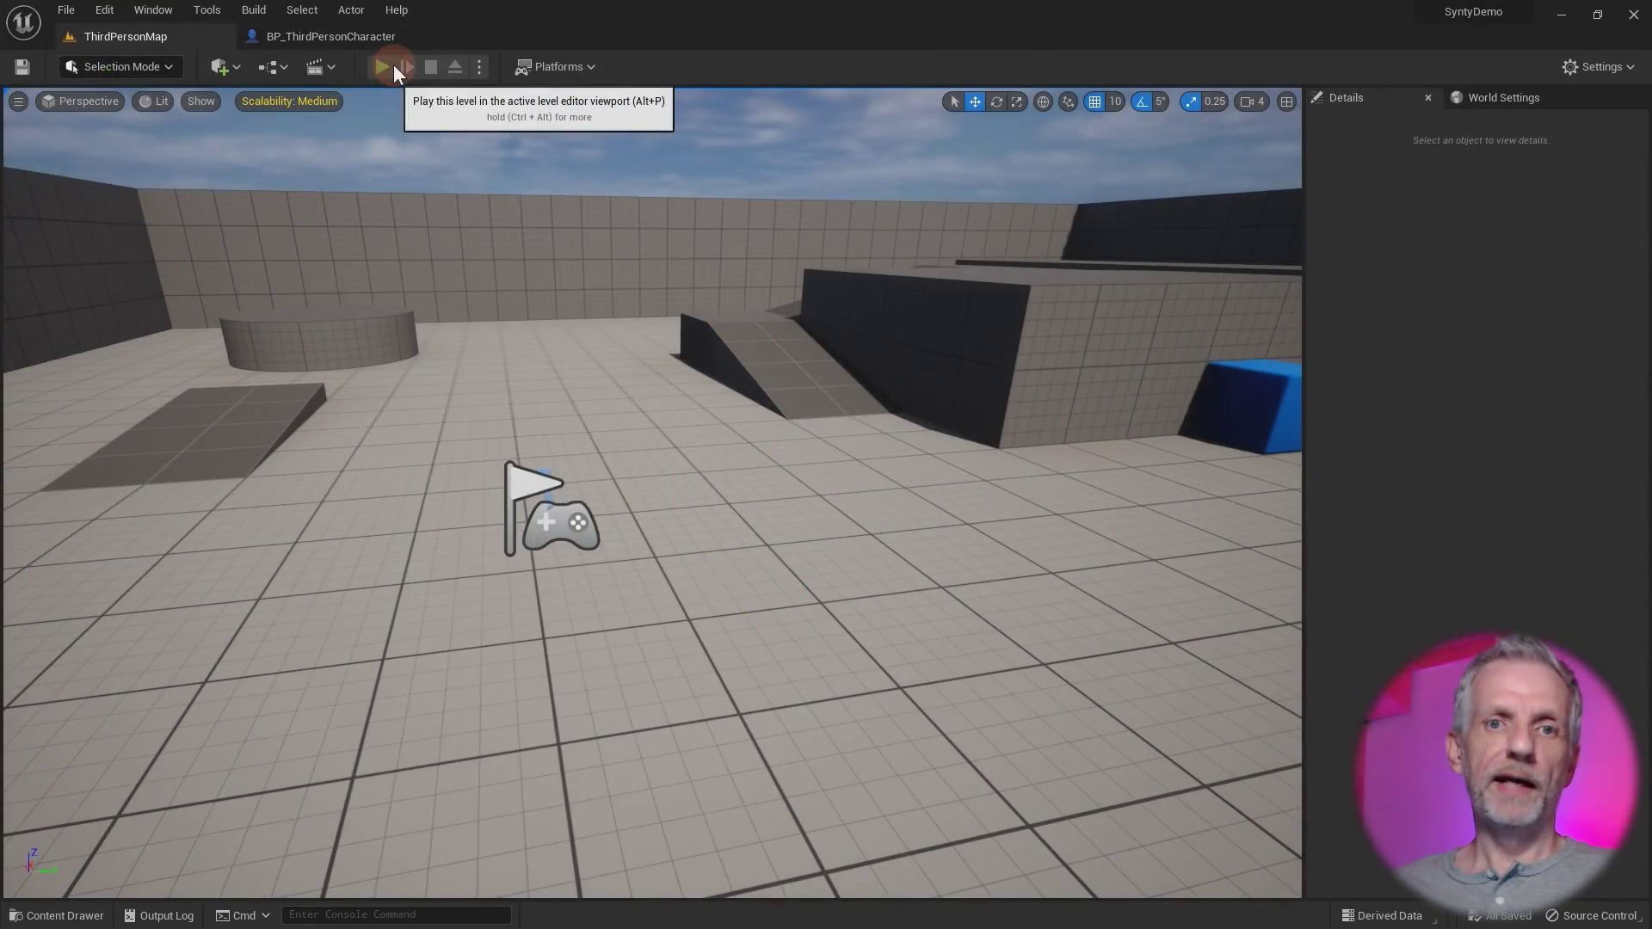
Play ThirdPersonMap, run the character around to check how both meshes animate, and end the play session.
click(394, 69)
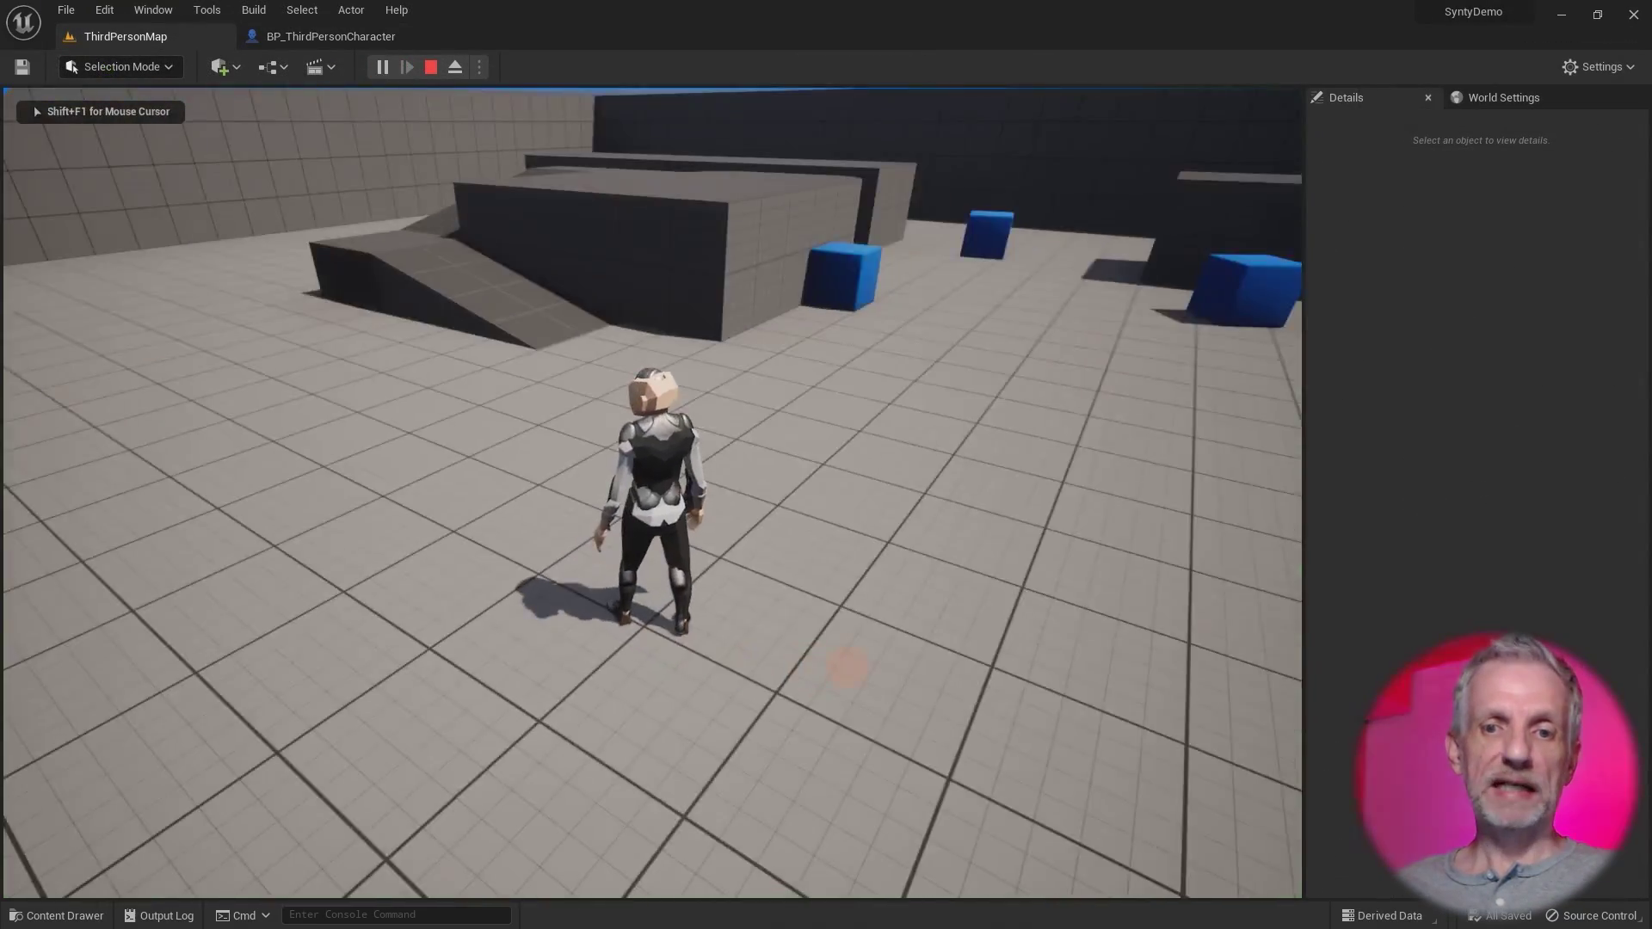
key(s)
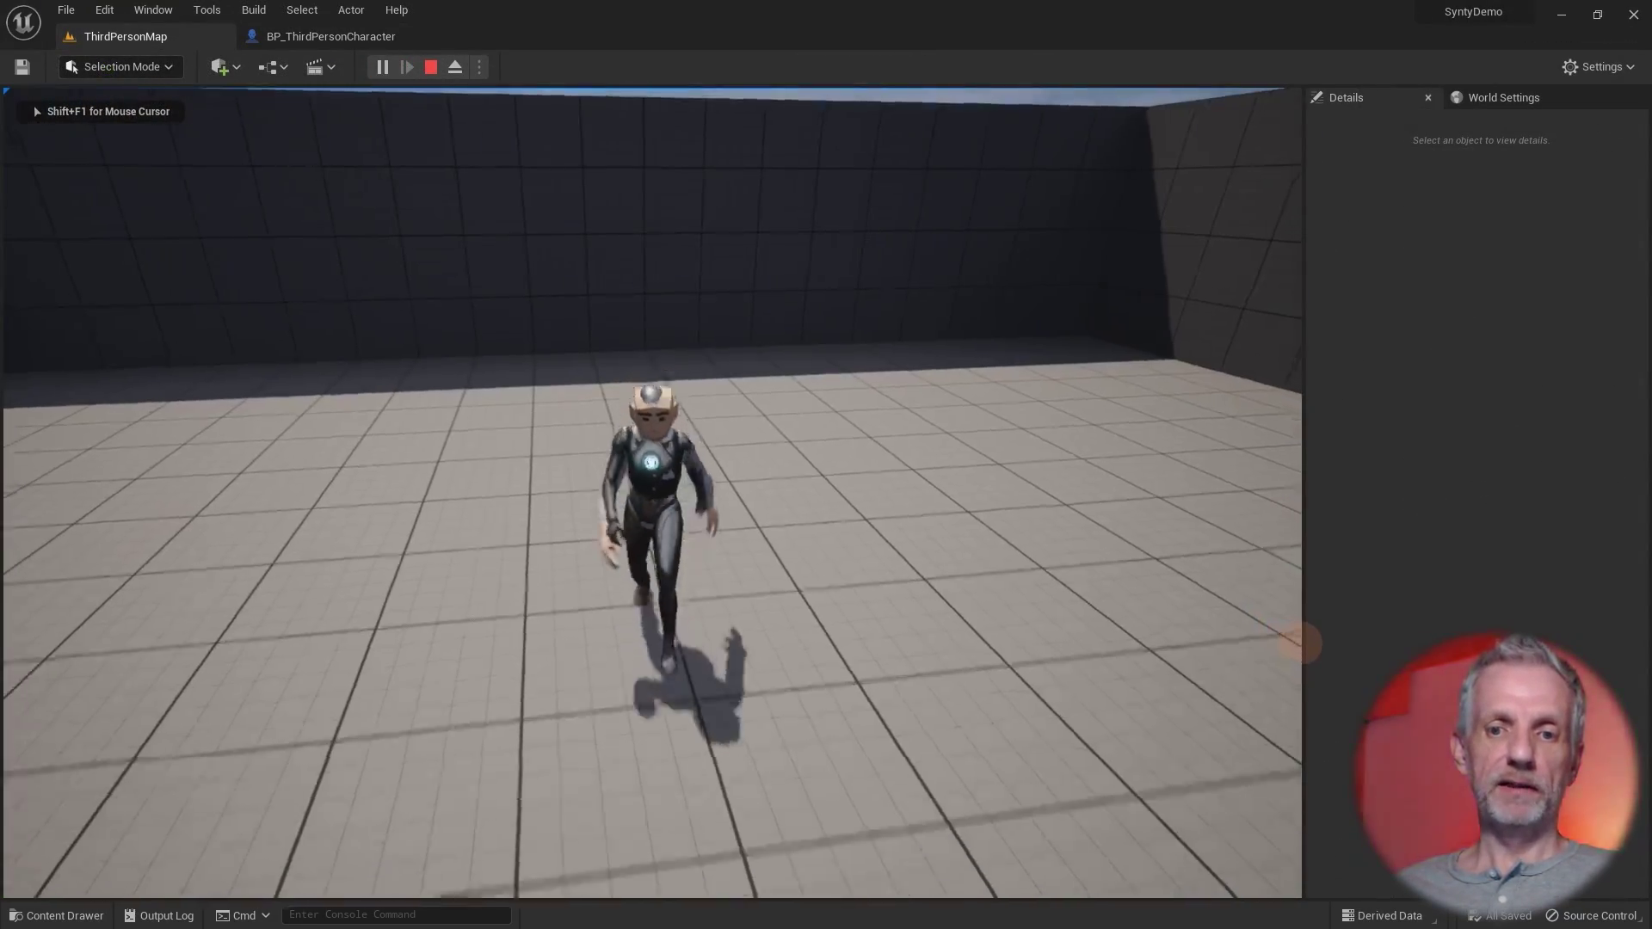
key(w)
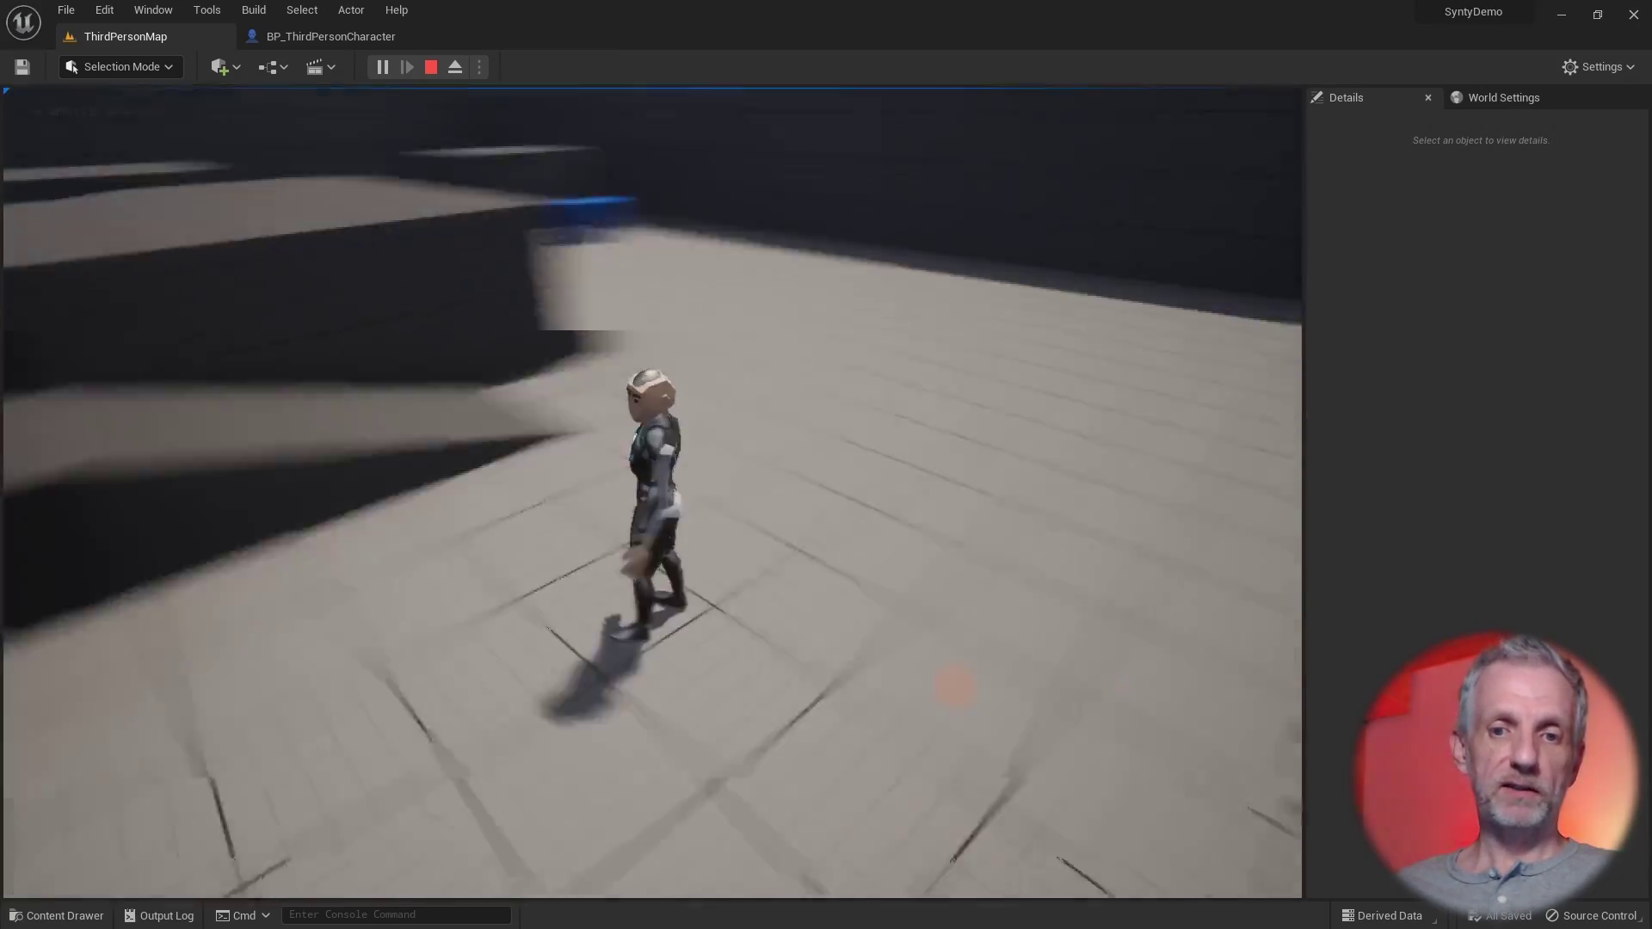
key(w)
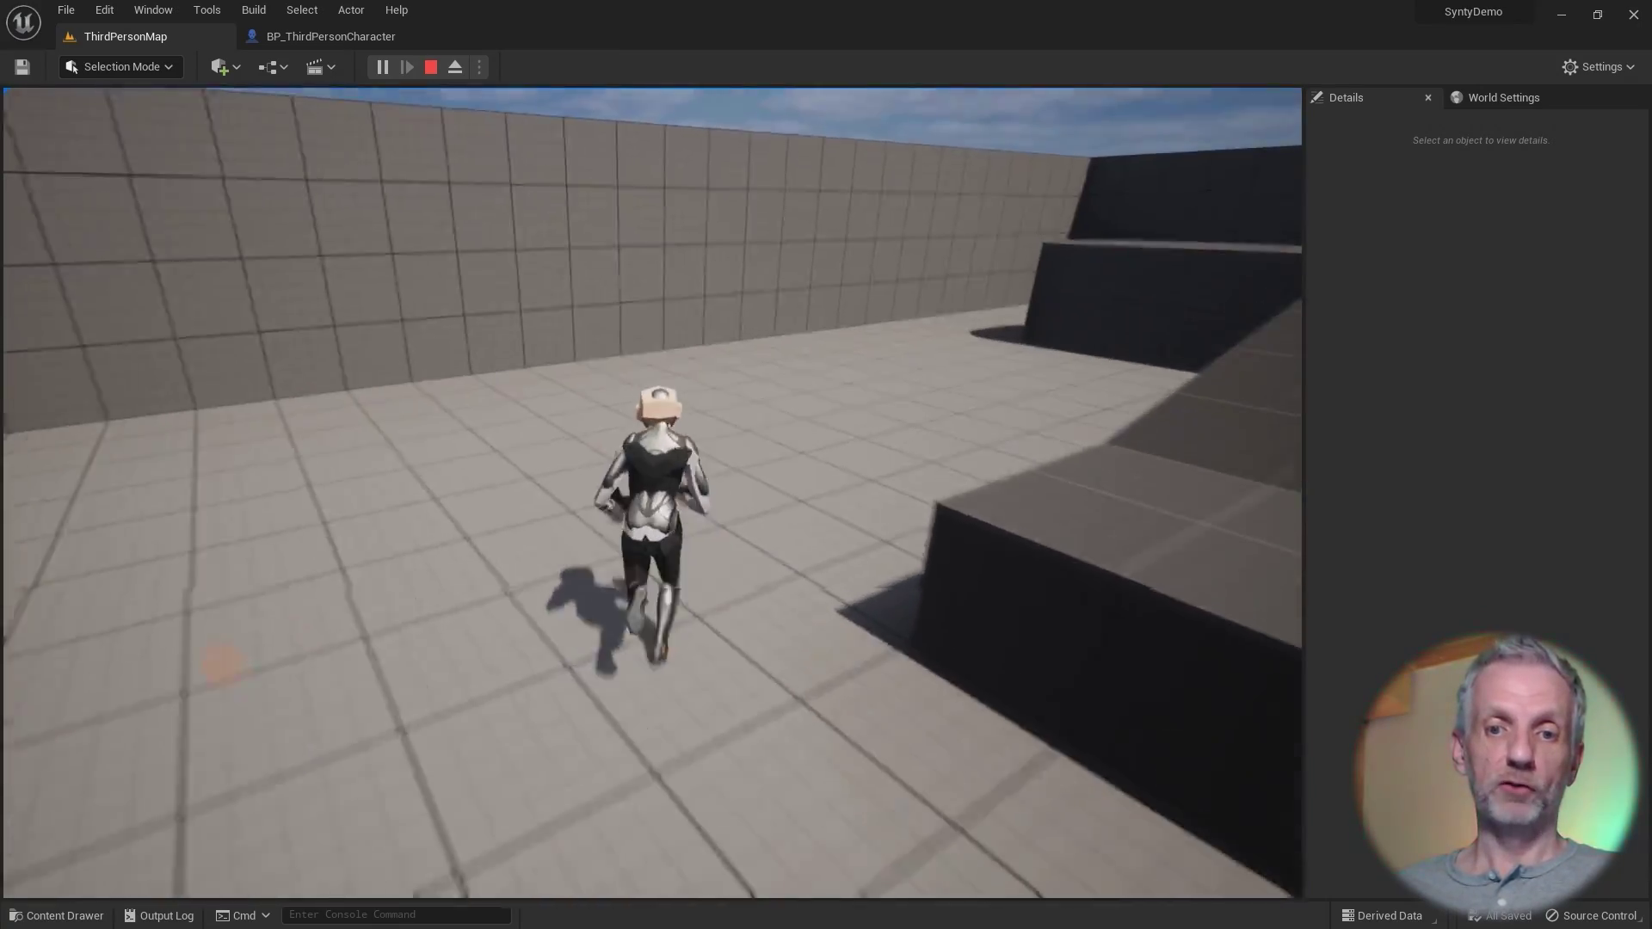
key(s)
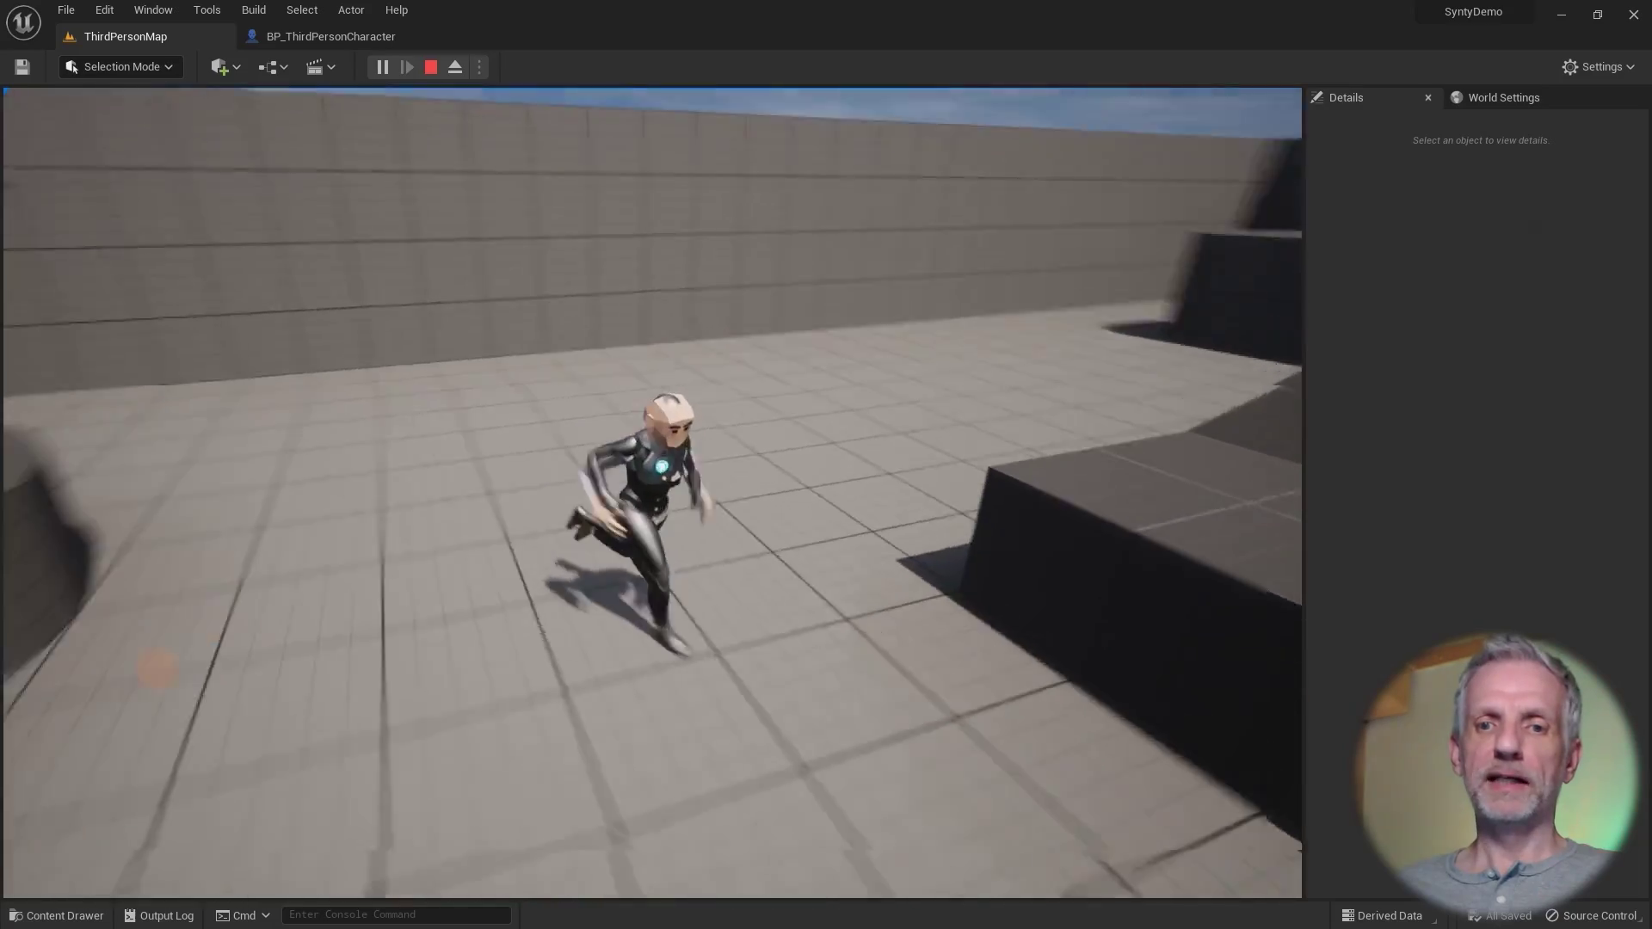
key(s)
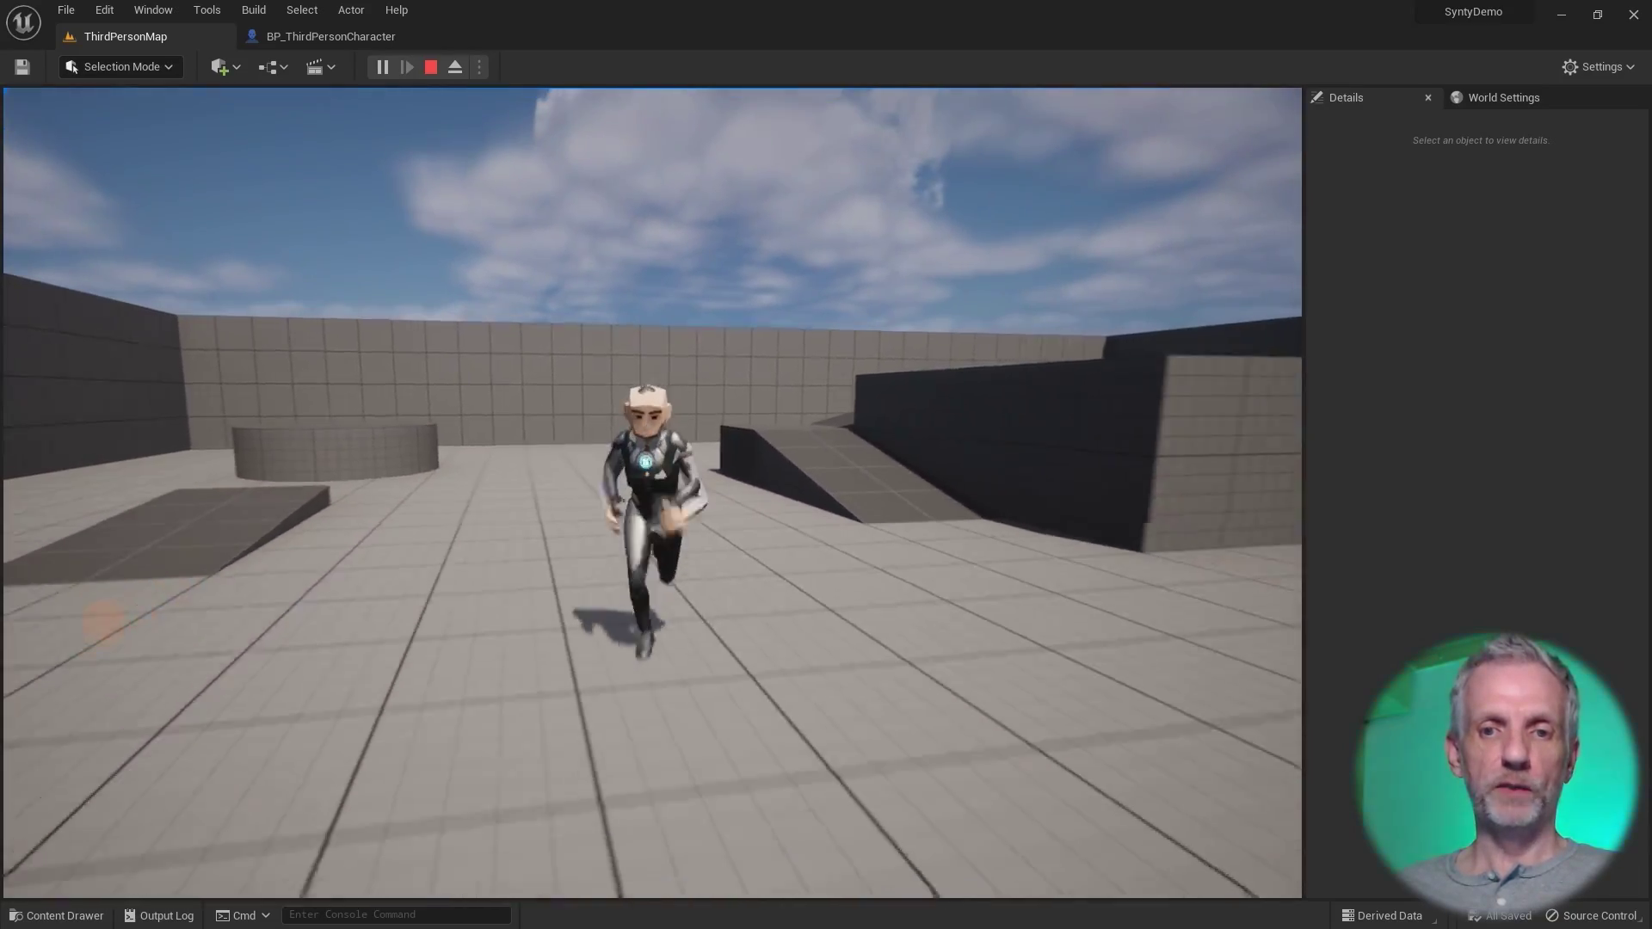
key(w)
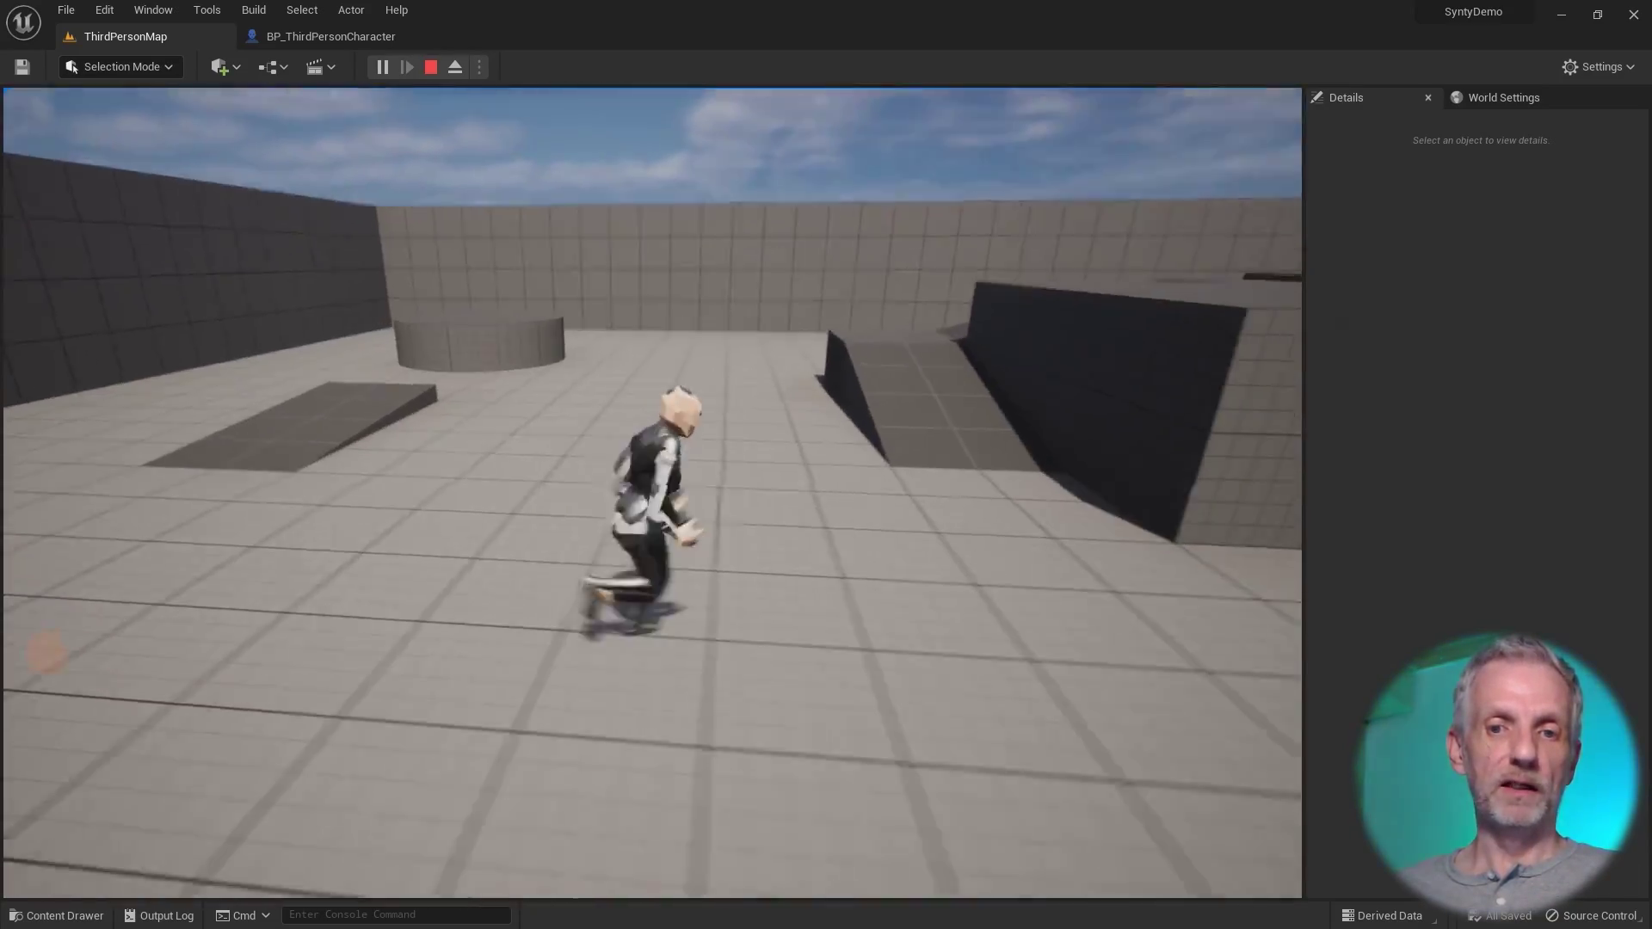
key(s)
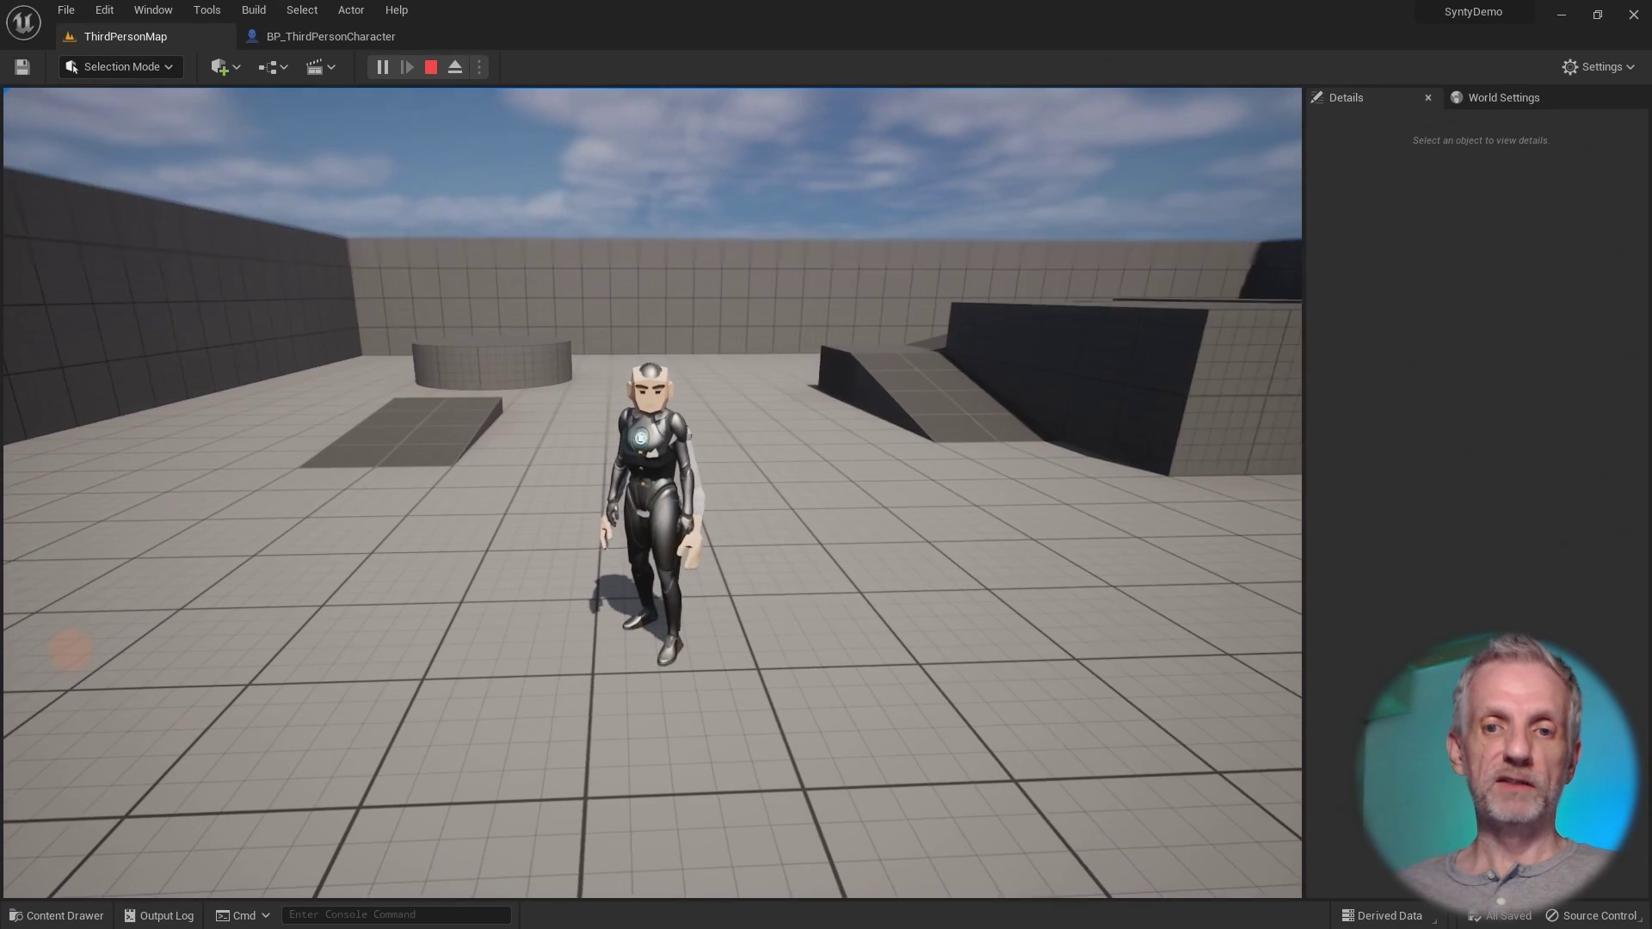
key(Escape)
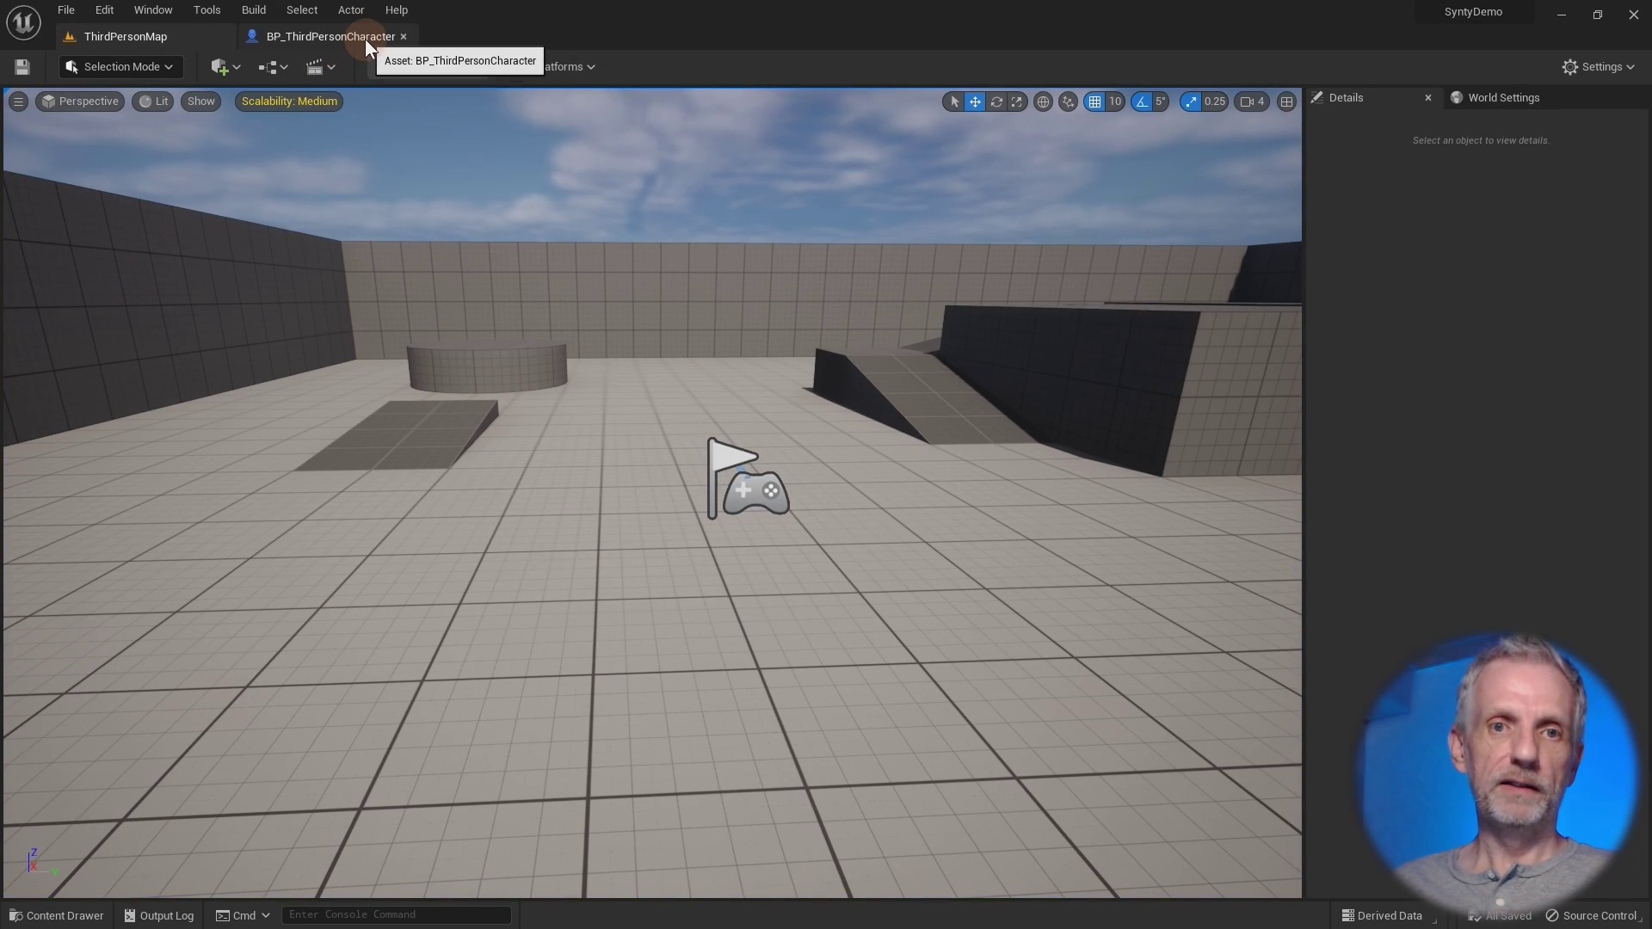
In BP_ThirdPersonCharacter, turn off Visible for the parent Mesh (CharacterMesh0) so the mannequin is hidden.
click(331, 37)
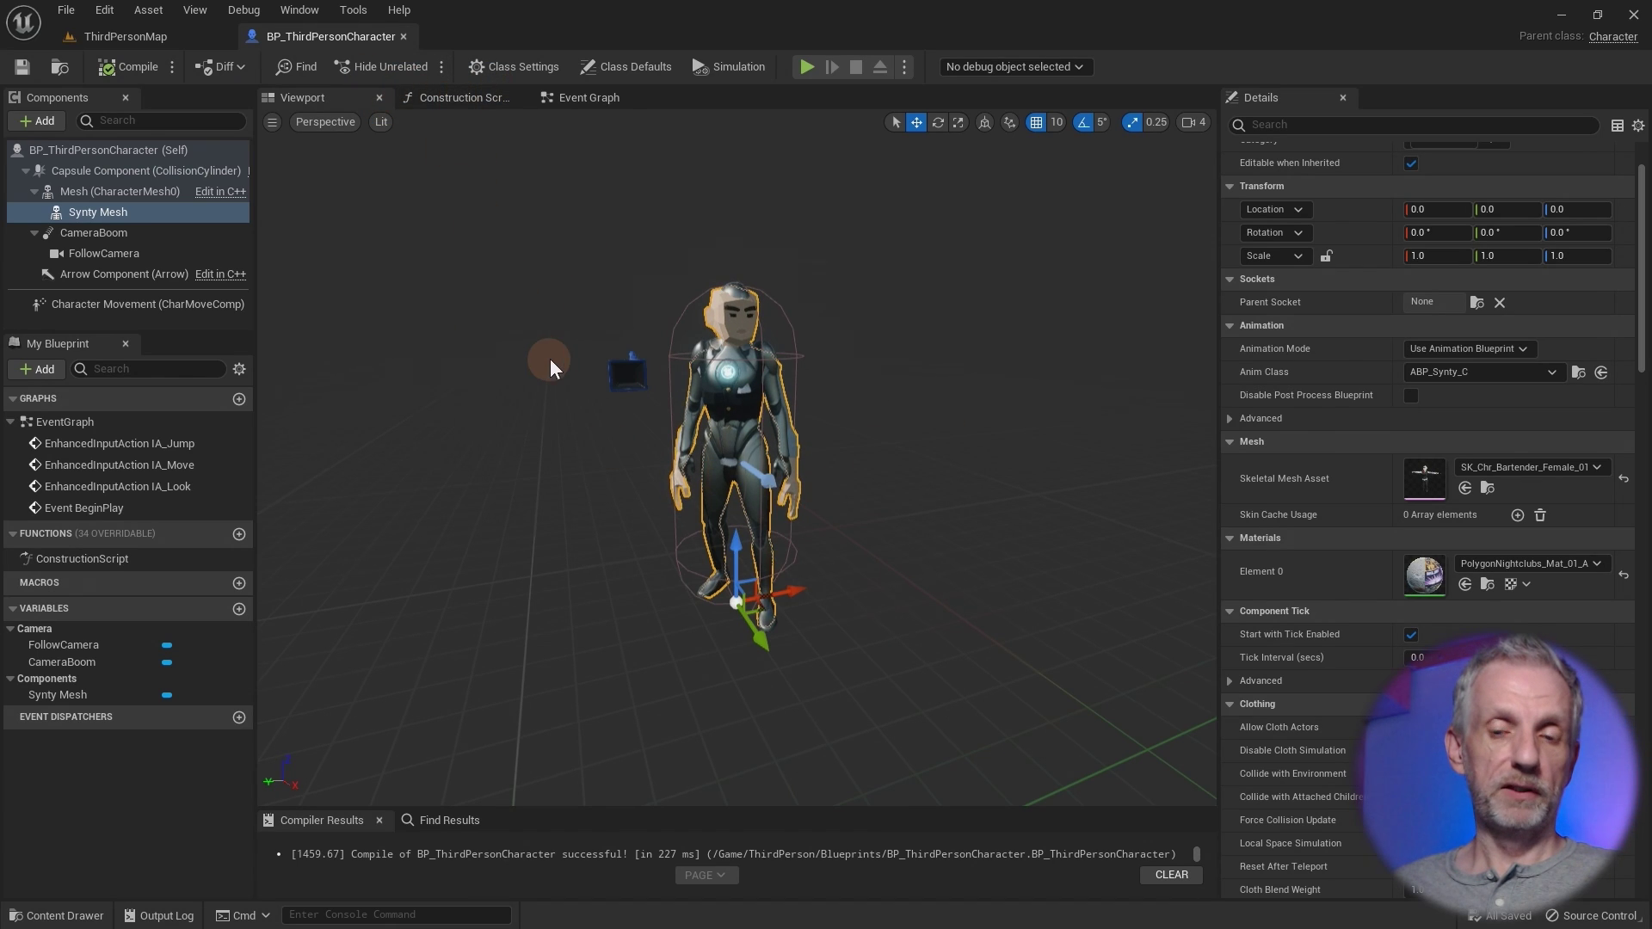
alt+drag(550, 365, 580, 353)
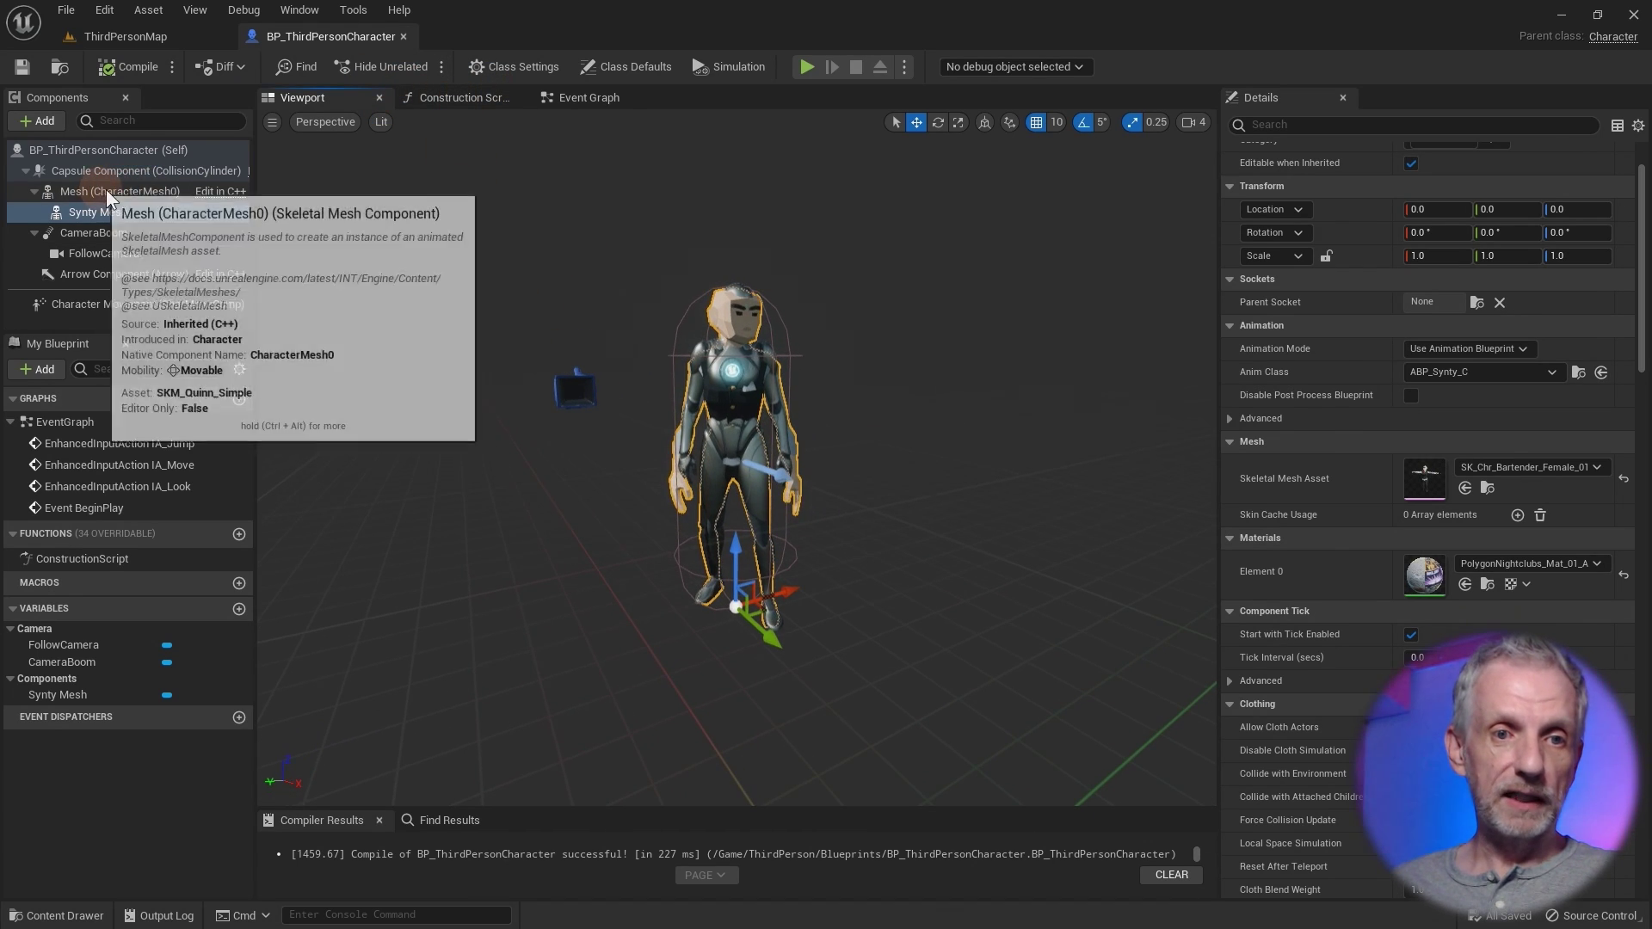
click(129, 191)
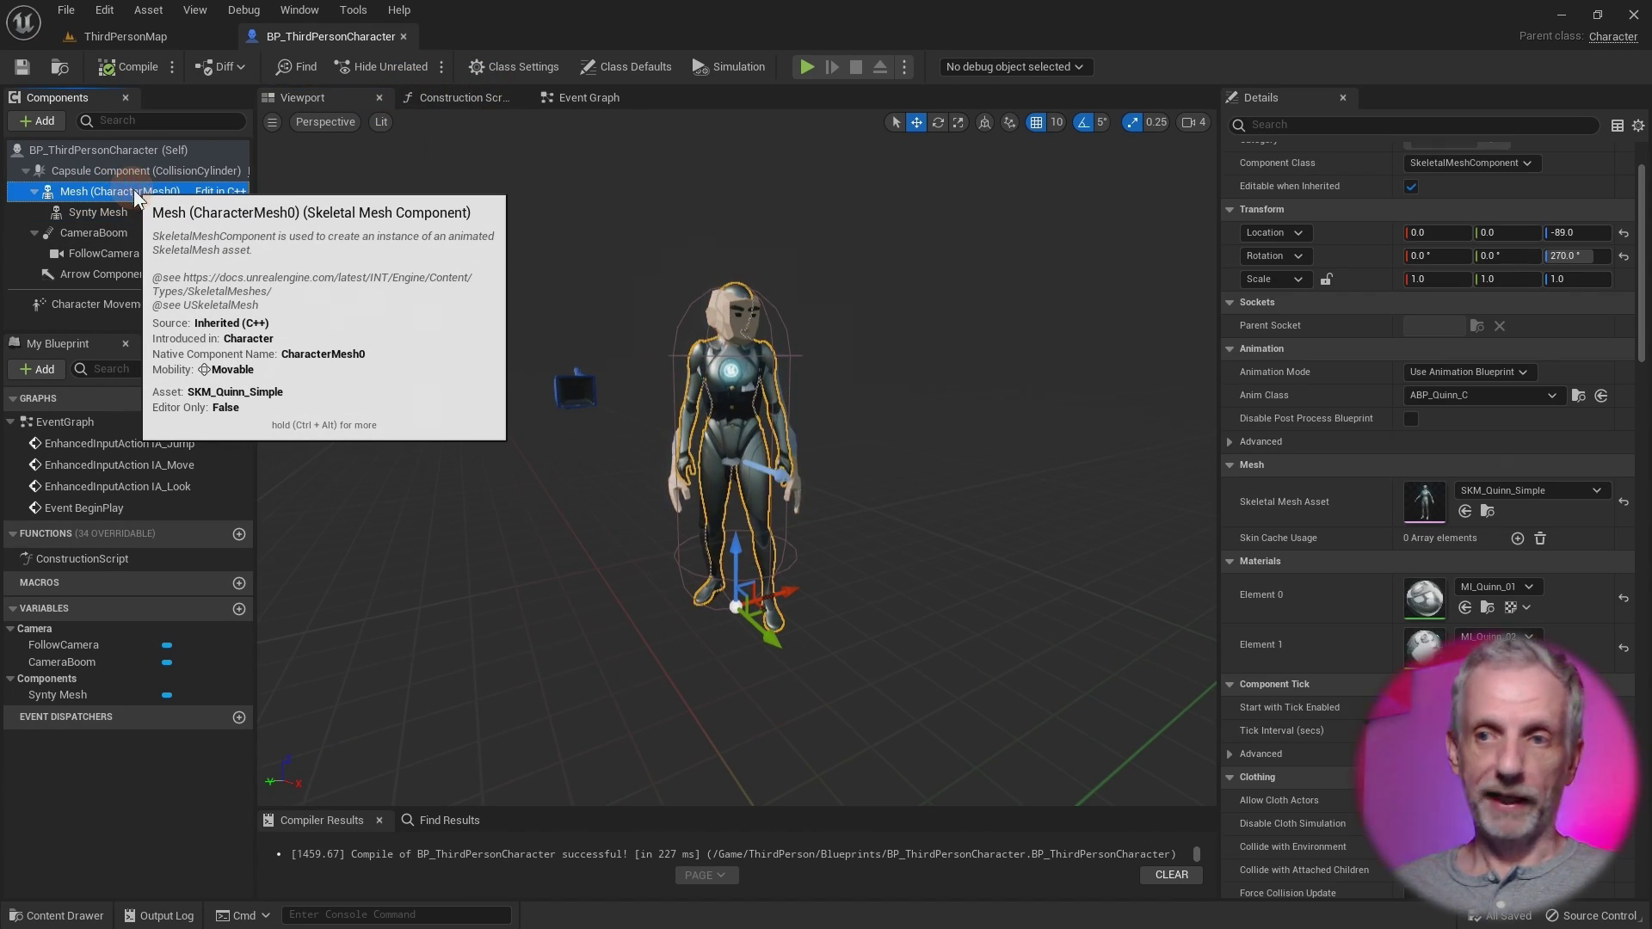
click(1405, 125)
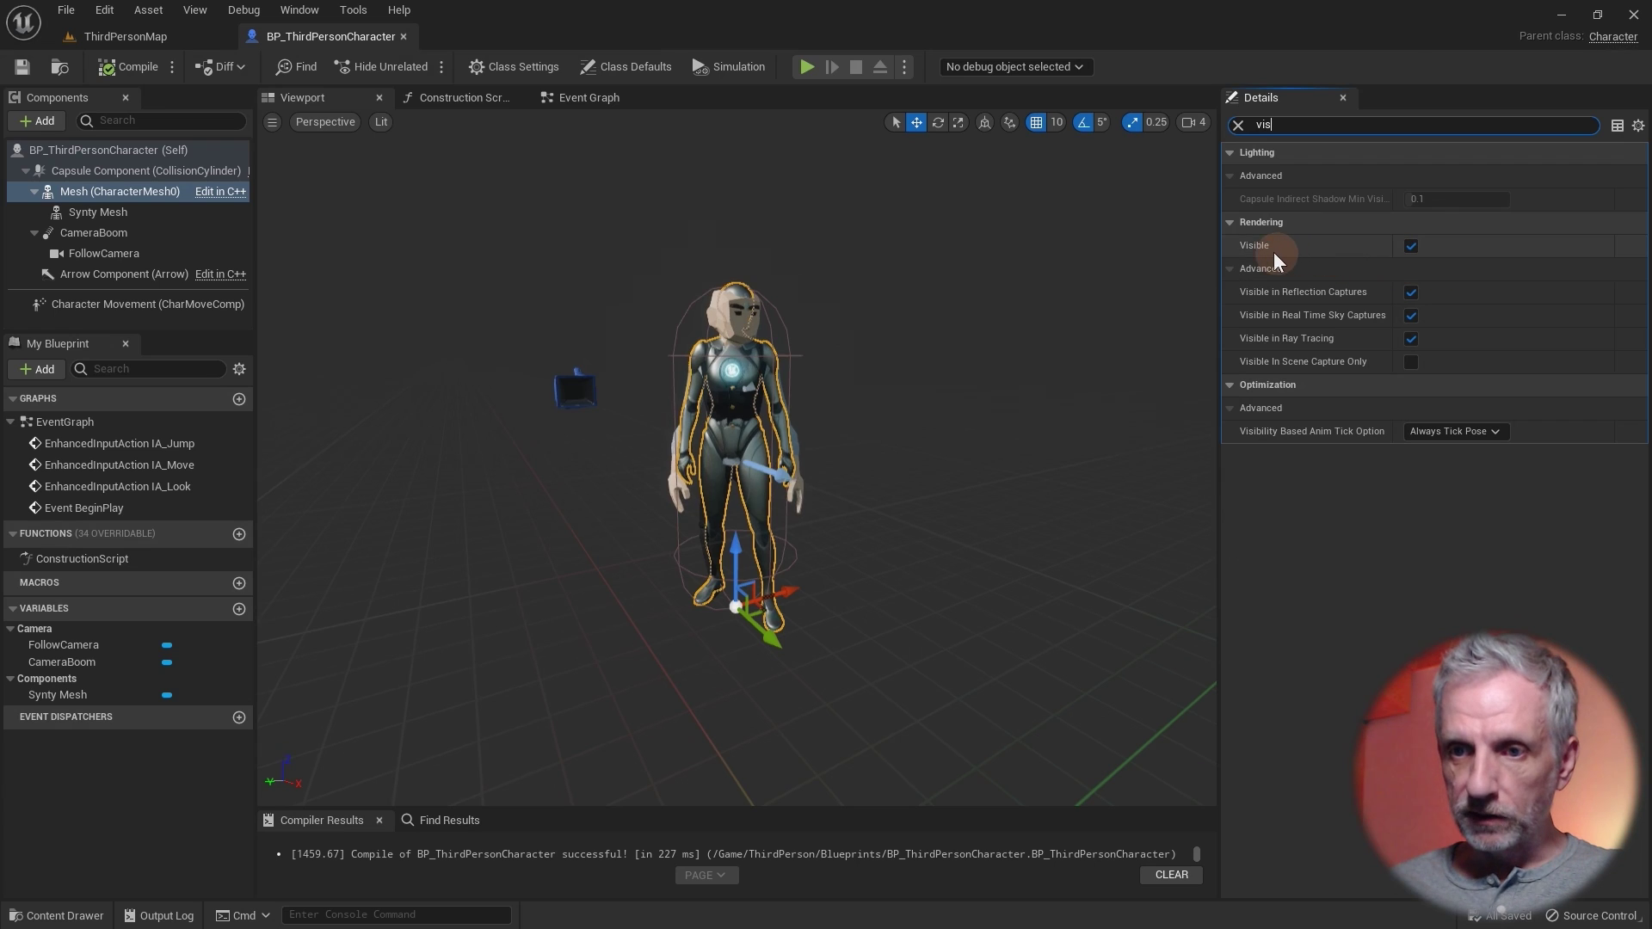
click(1411, 247)
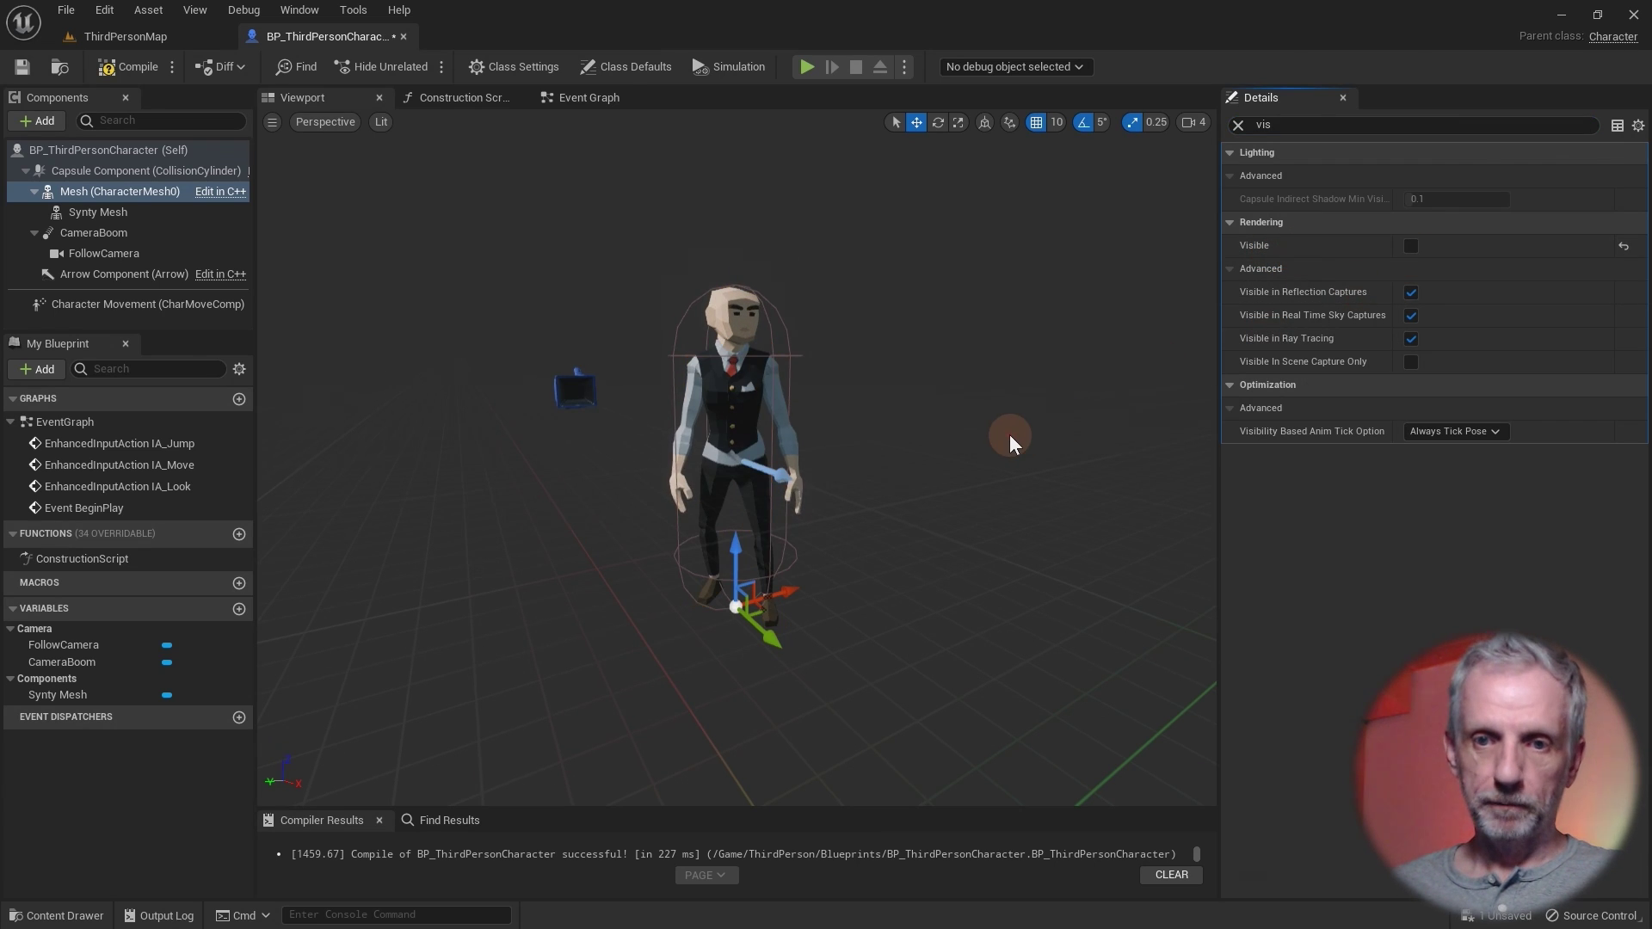
scroll(1010, 435, up, 2)
alt+drag(958, 470, 946, 487)
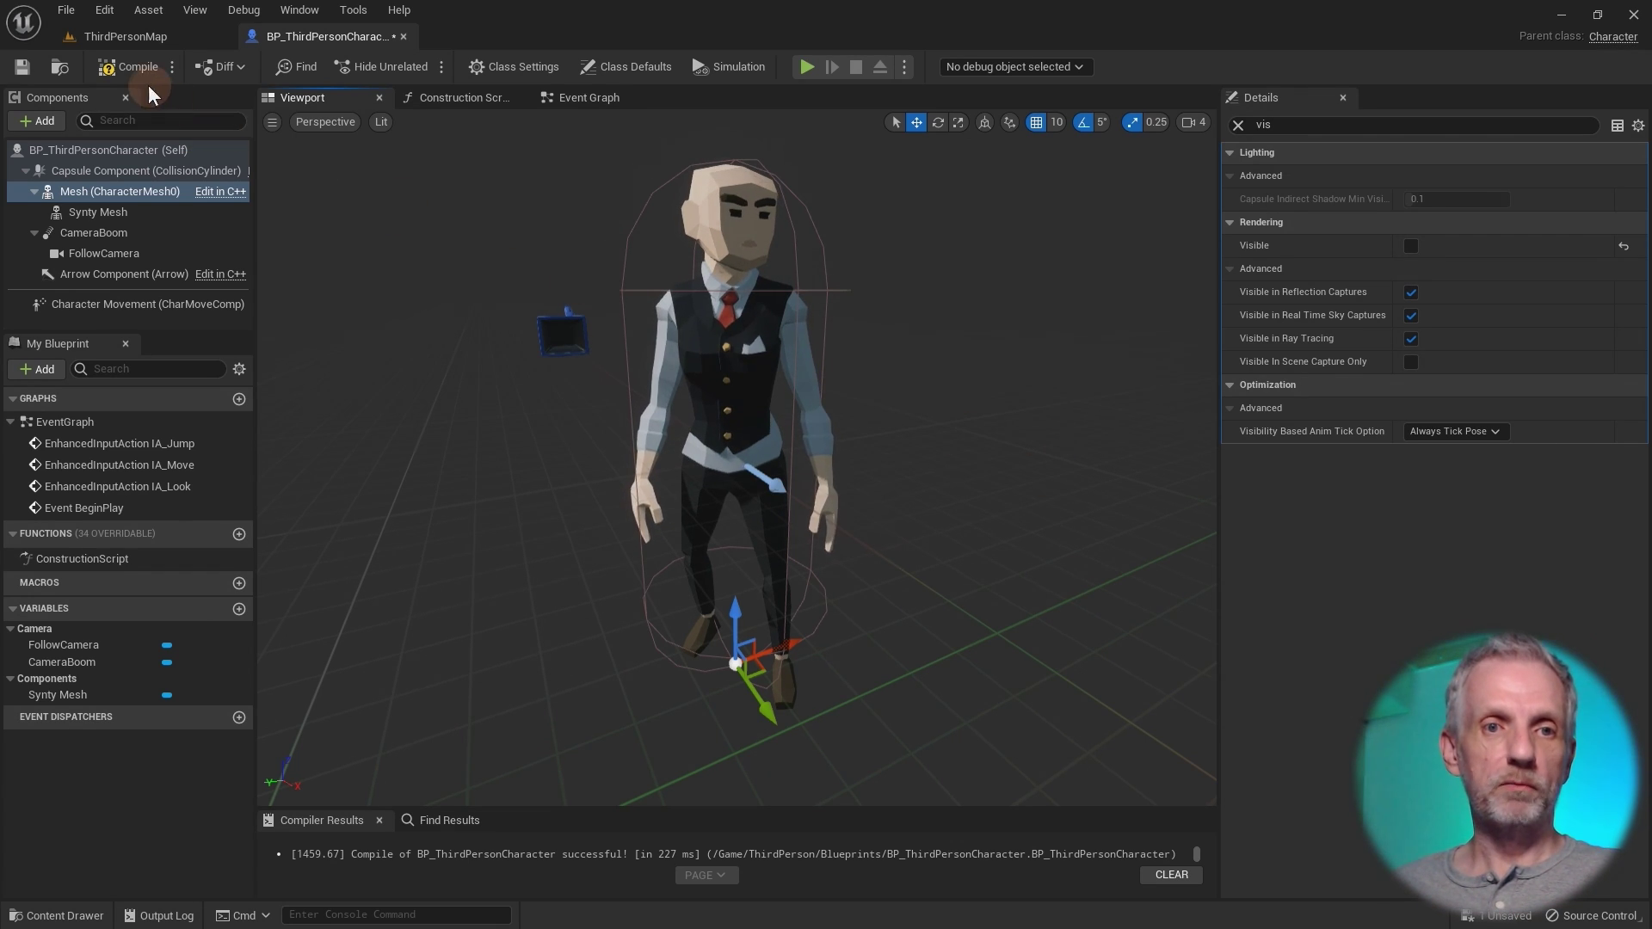
Play ThirdPersonMap, move the character around to check its animation with the mannequin hidden, and end the play session.
click(147, 35)
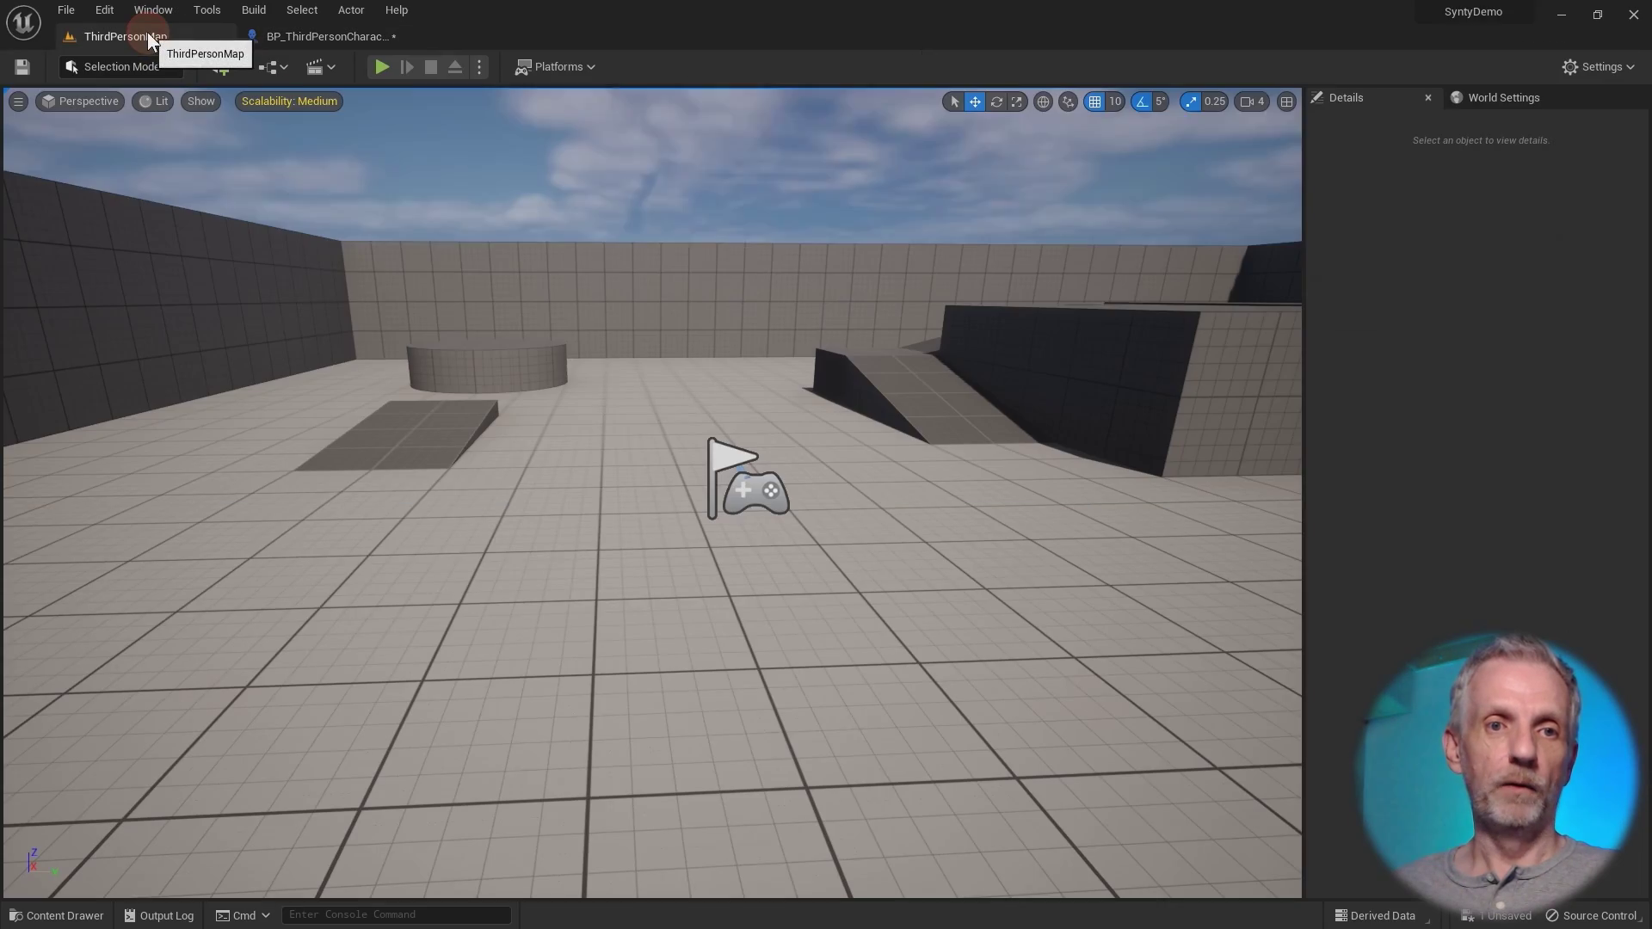
click(382, 67)
click(681, 526)
key(w)
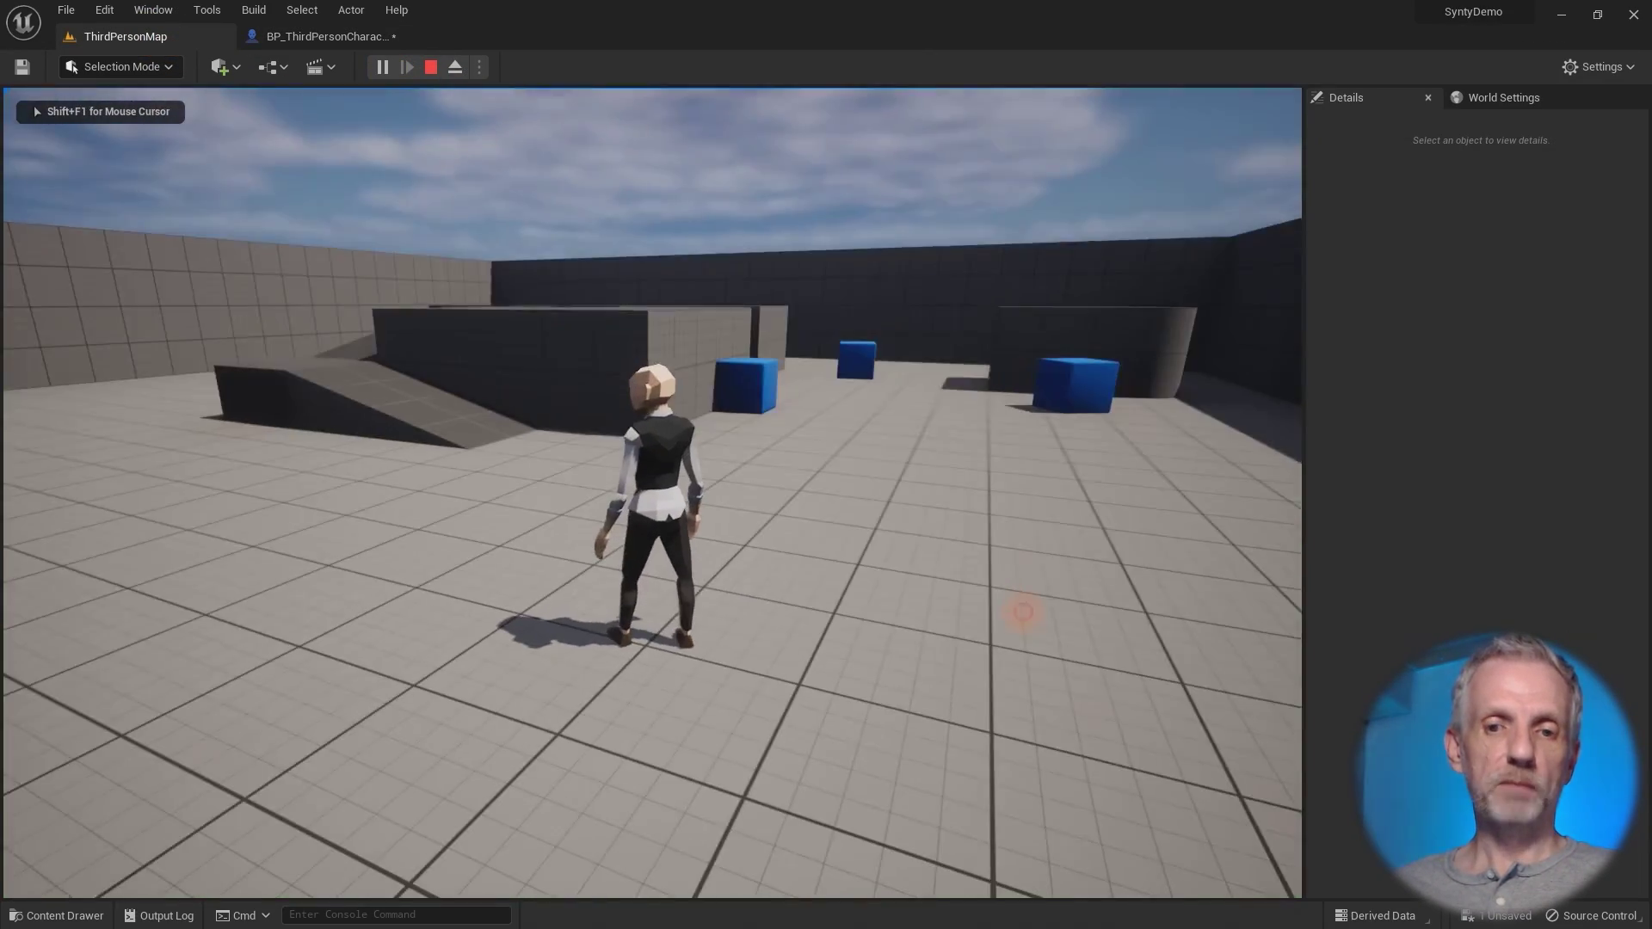
key(a)
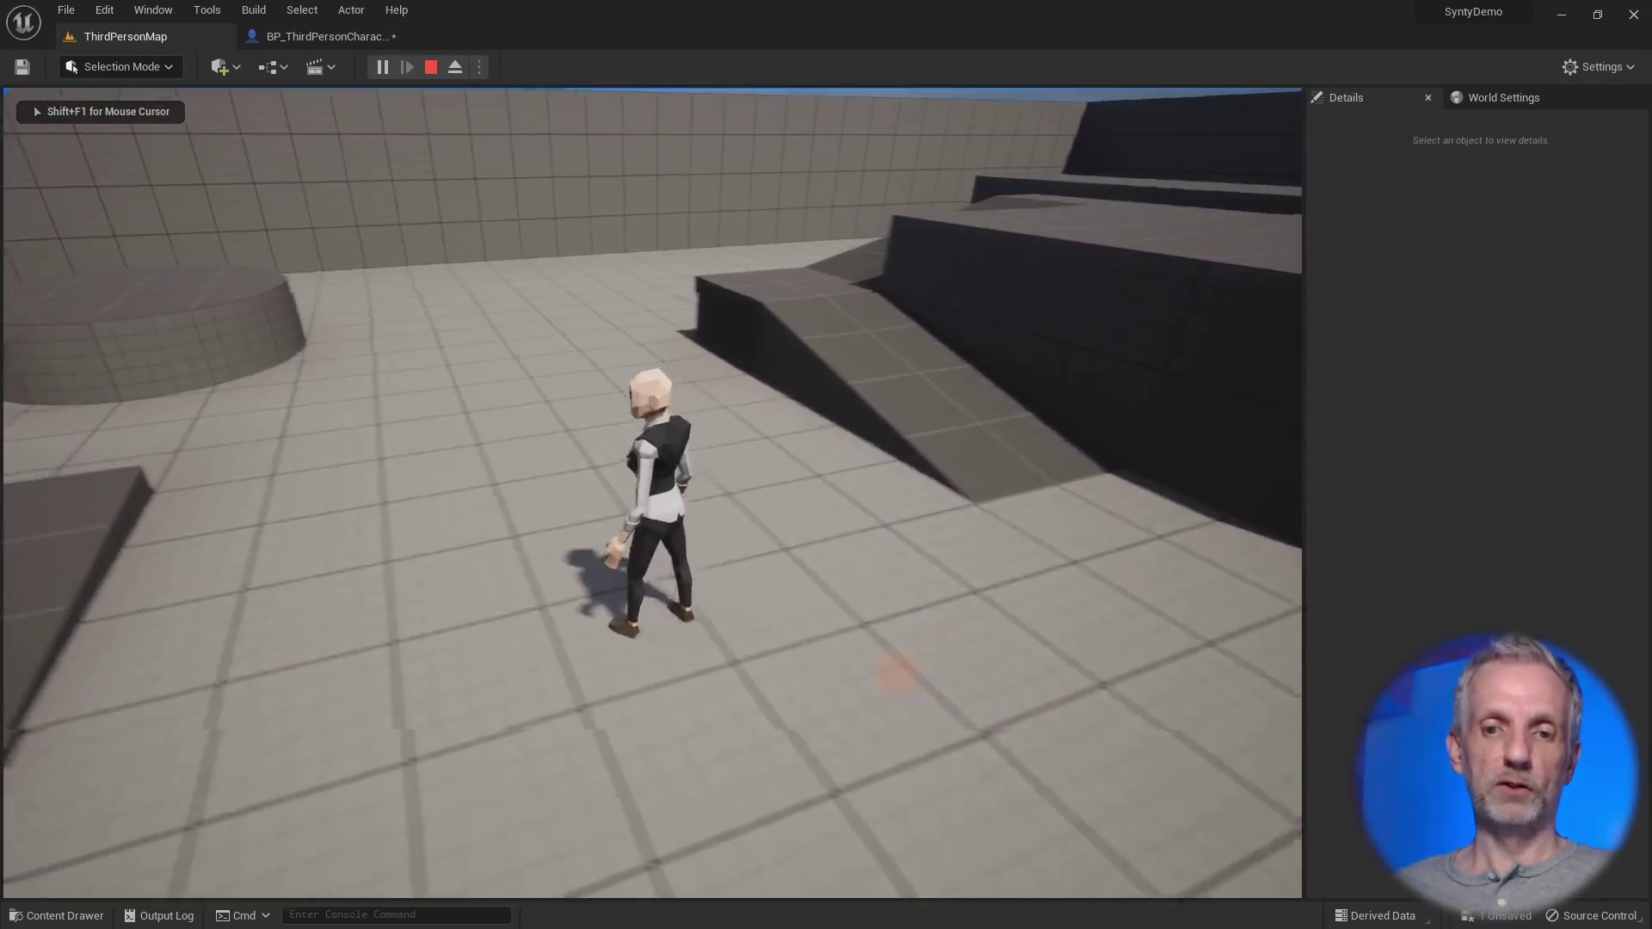
key(s)
key(w)
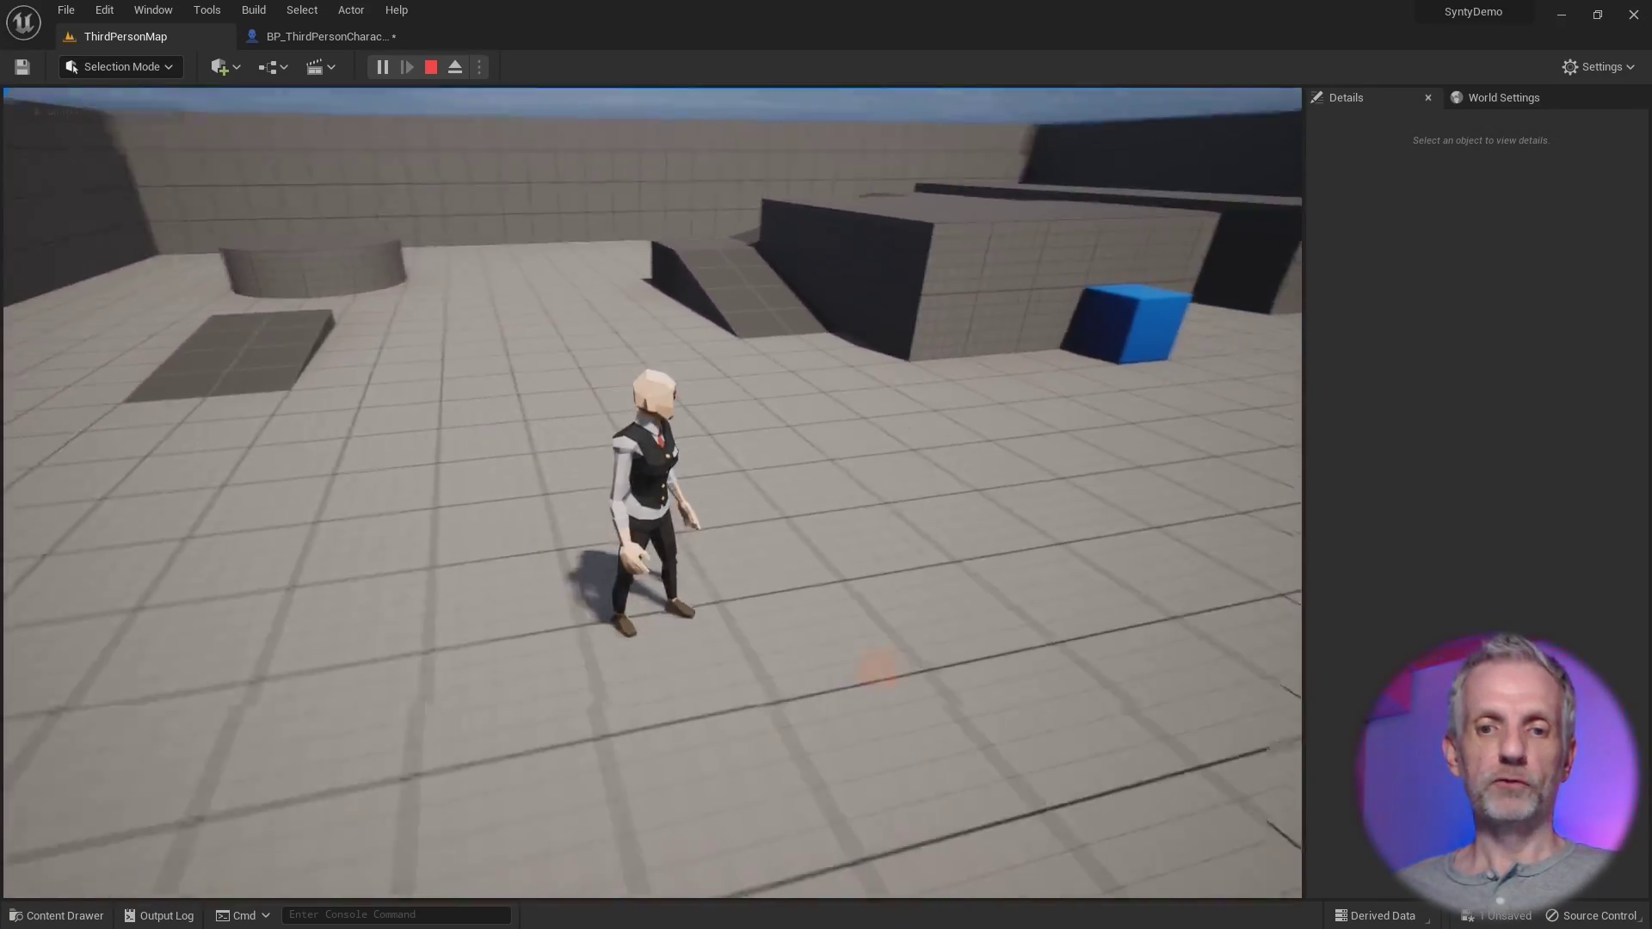
key(s)
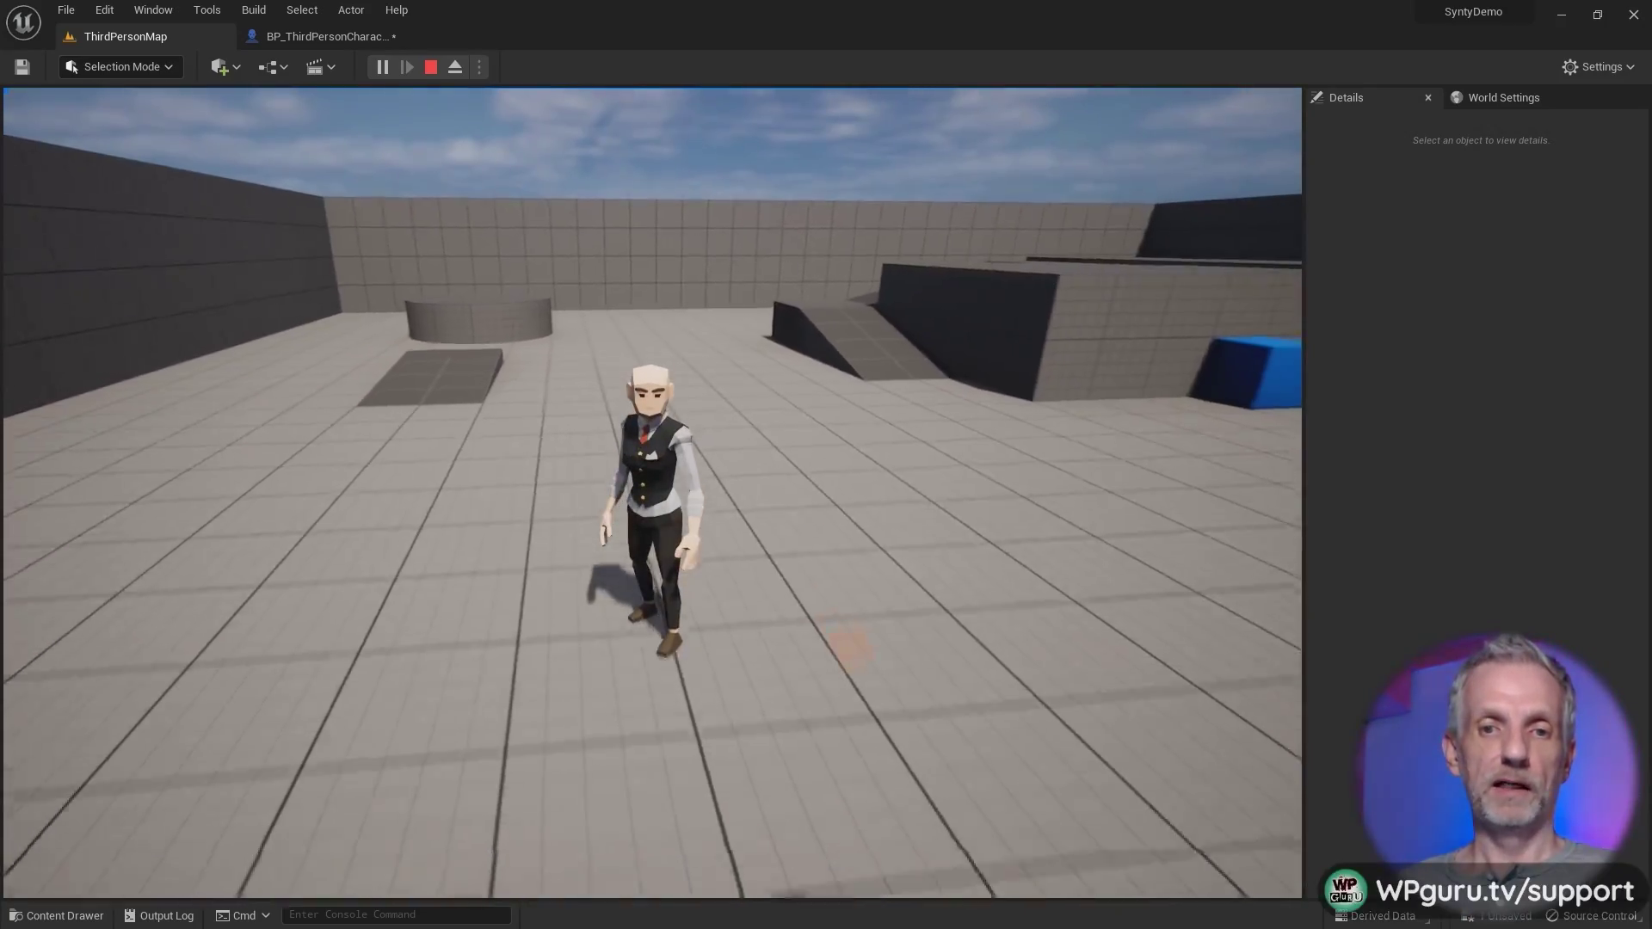
key(shift+F1)
key(Escape)
In BP_ThirdPersonCharacter, set the parent Mesh's Visibility Based Anim Tick Option to Always Tick Pose and Refresh Bones, and compile.
click(325, 36)
click(141, 192)
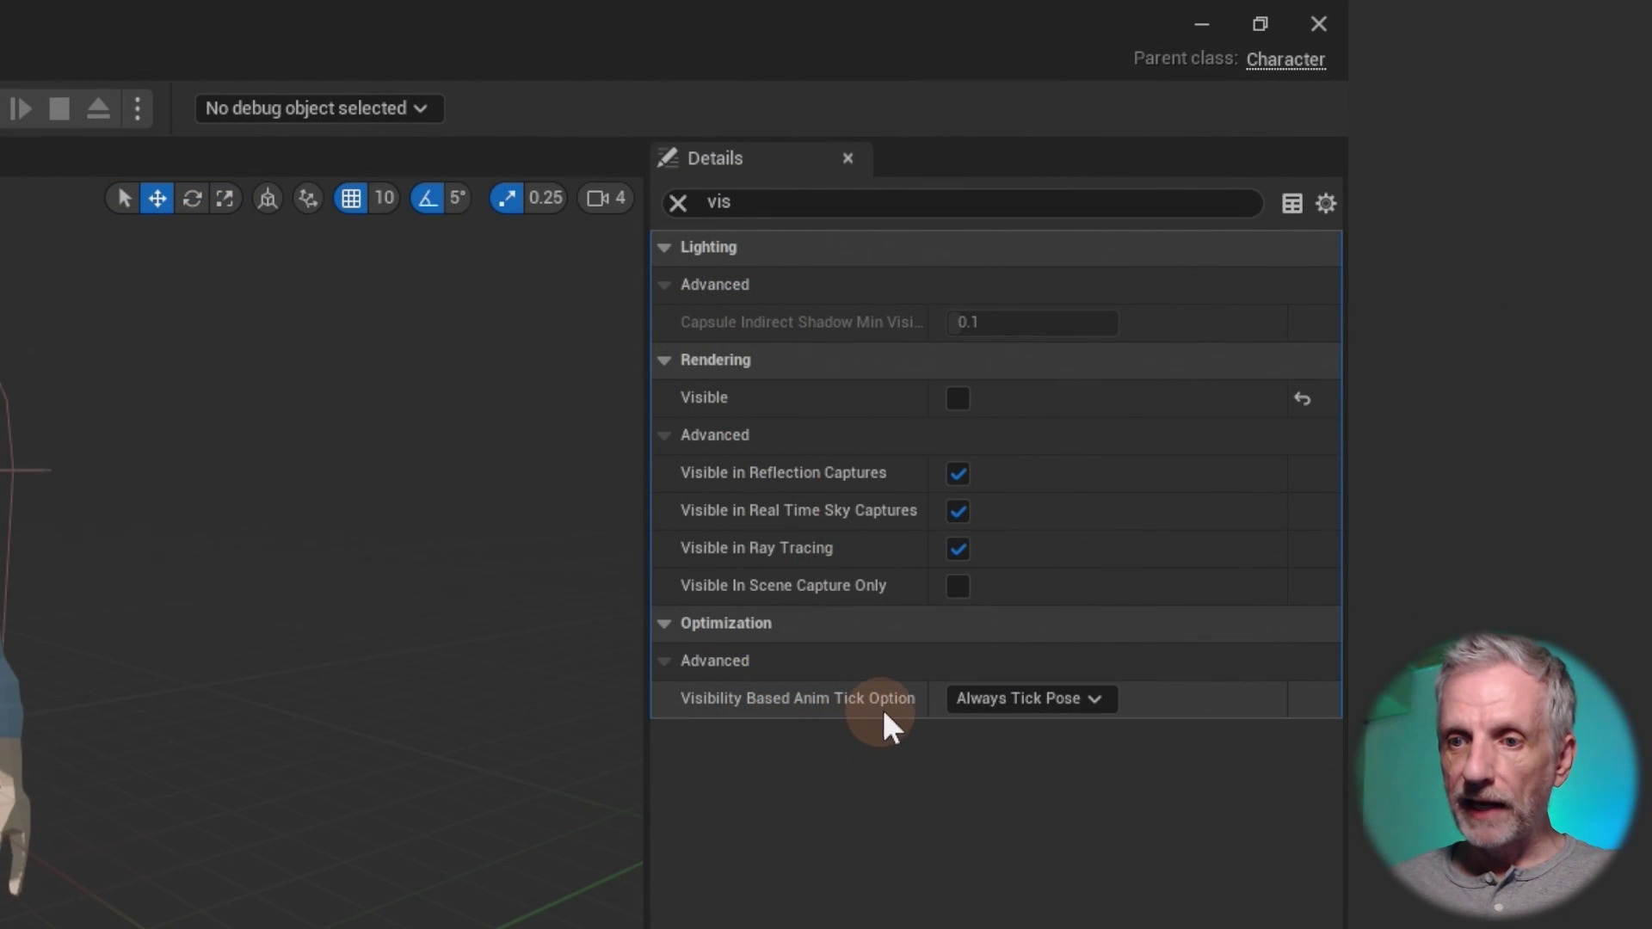
click(1096, 699)
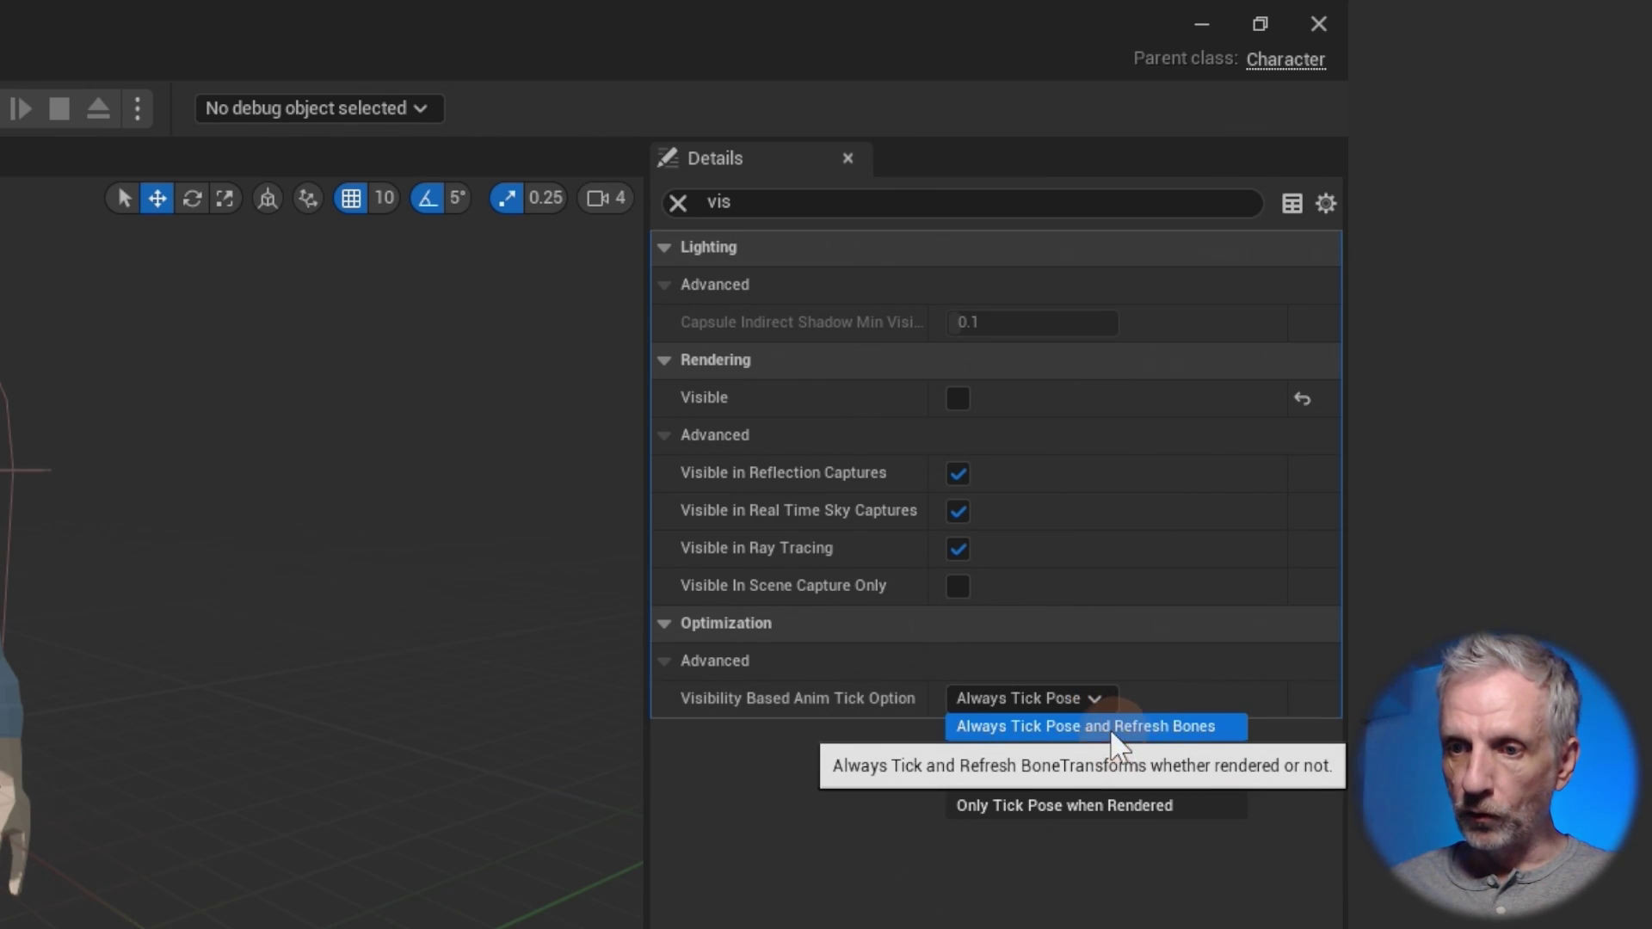
click(1161, 731)
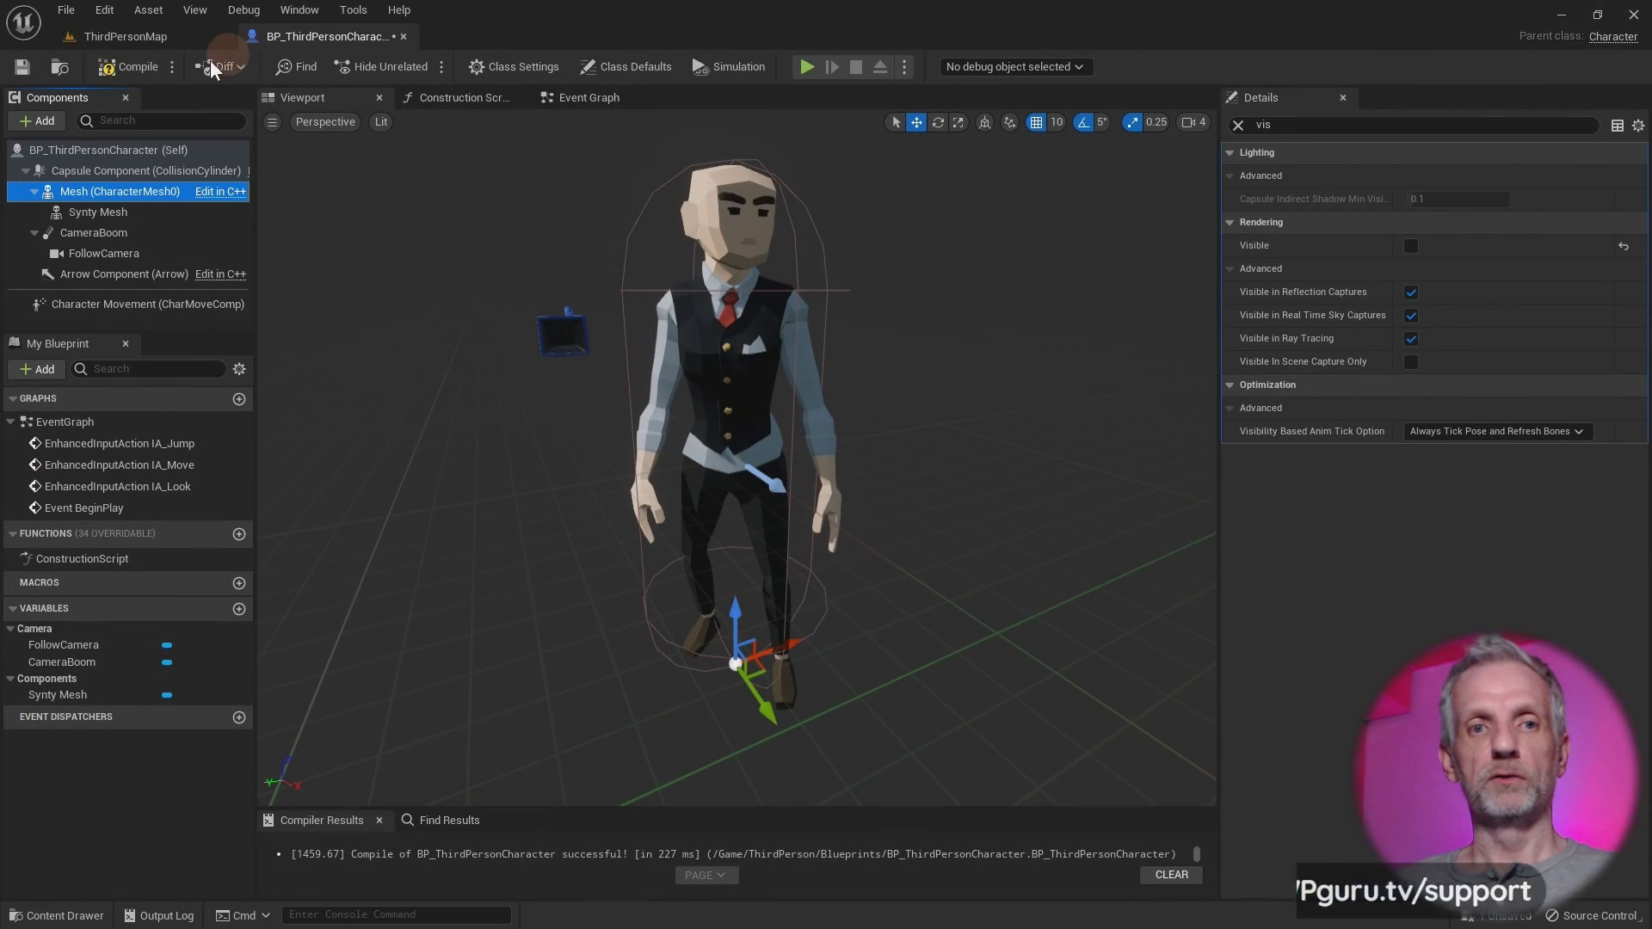
click(141, 66)
Play ThirdPersonMap and run the character across the floor and ramps in all directions to check the retargeted animations.
click(148, 37)
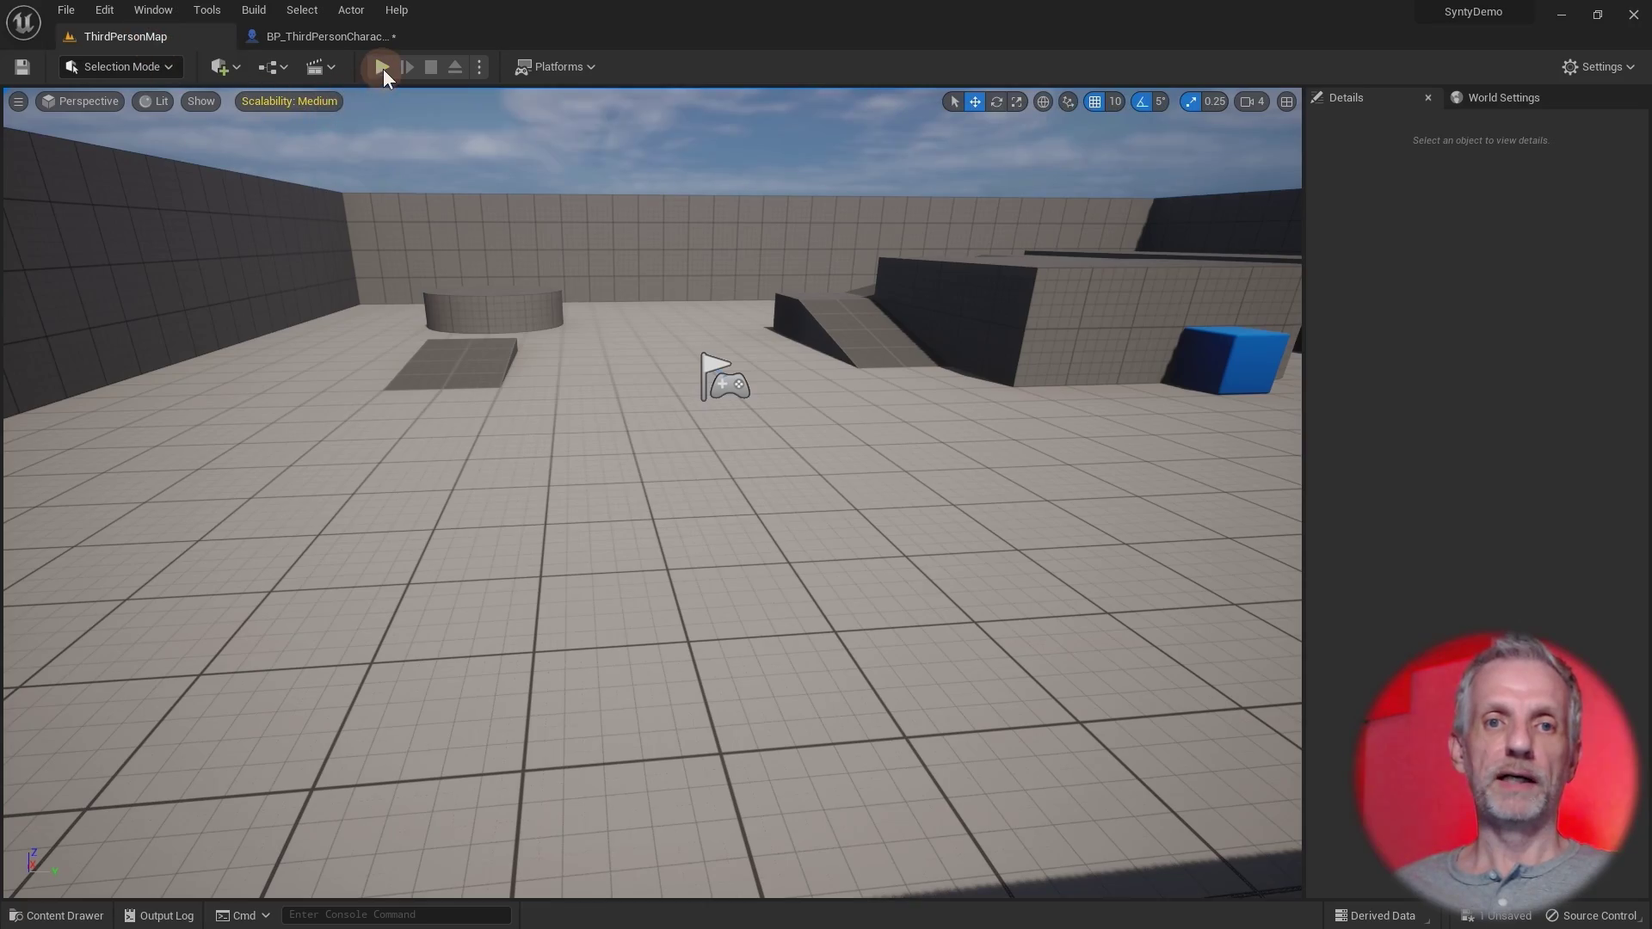
click(716, 469)
key(s)
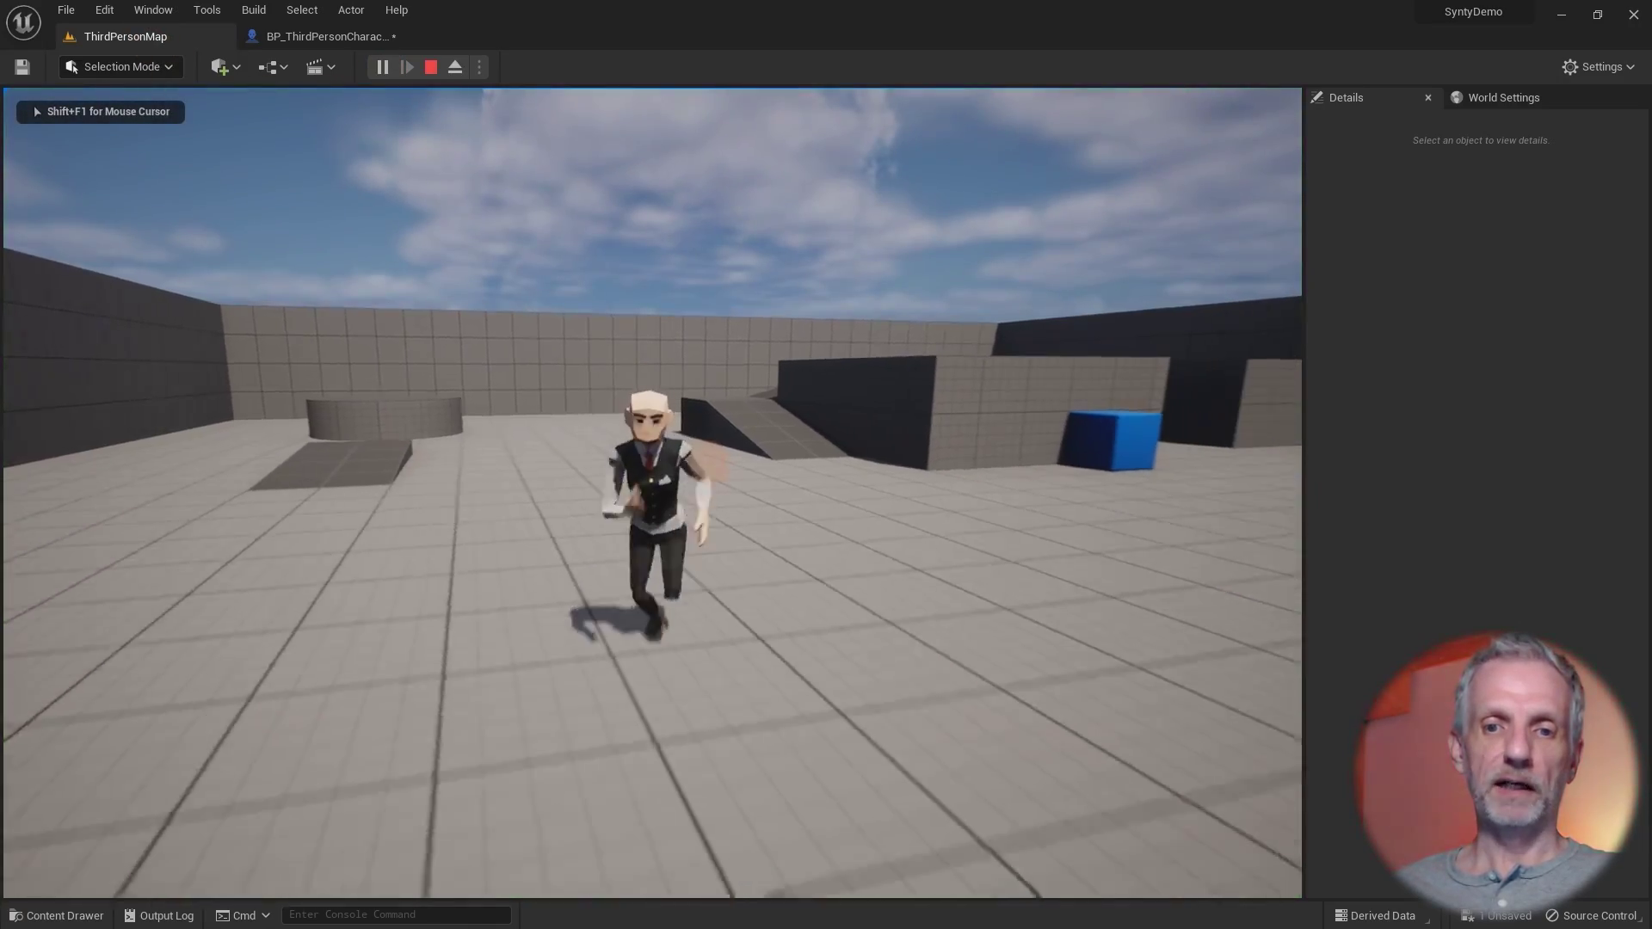
key(d)
key(w)
key(a)
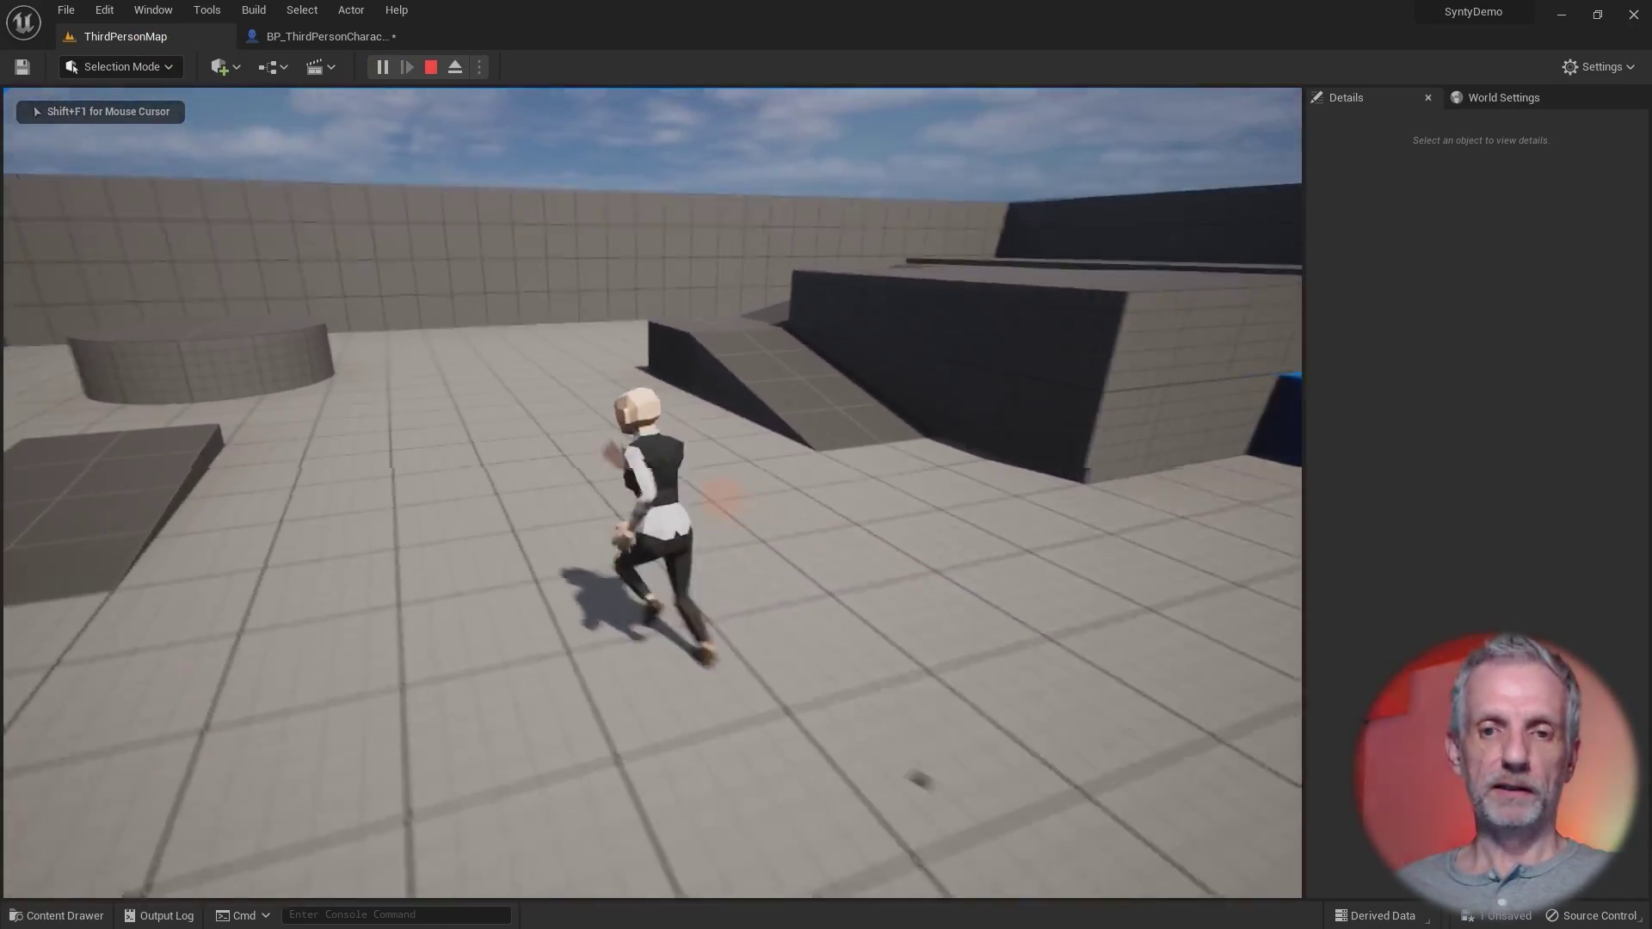
key(w)
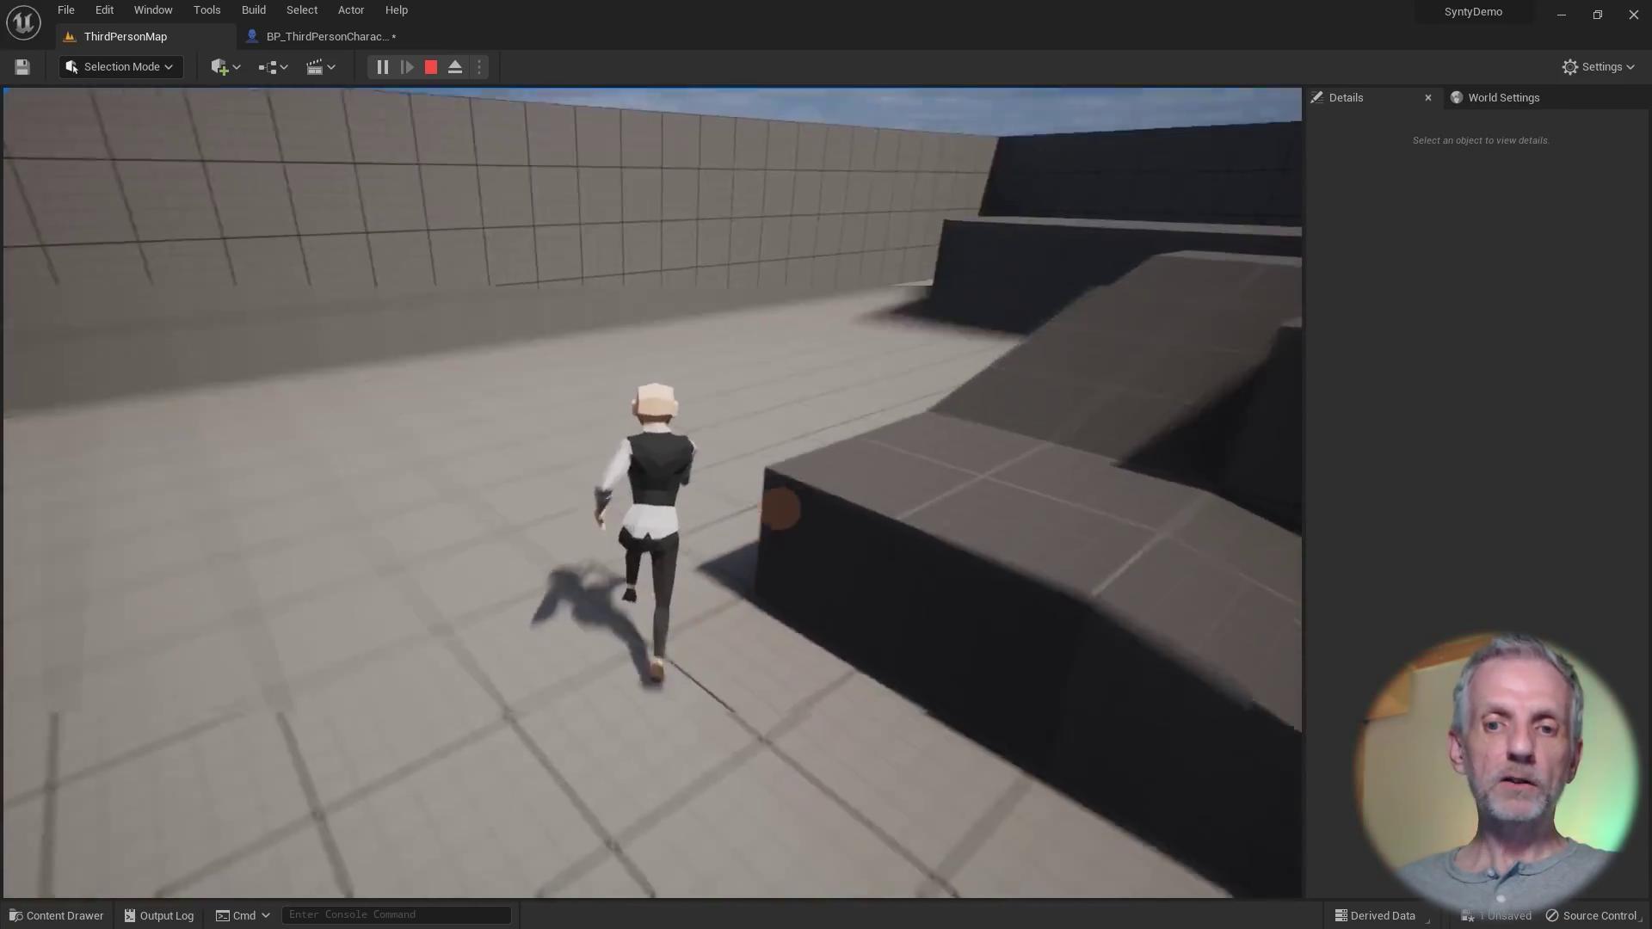
key(s)
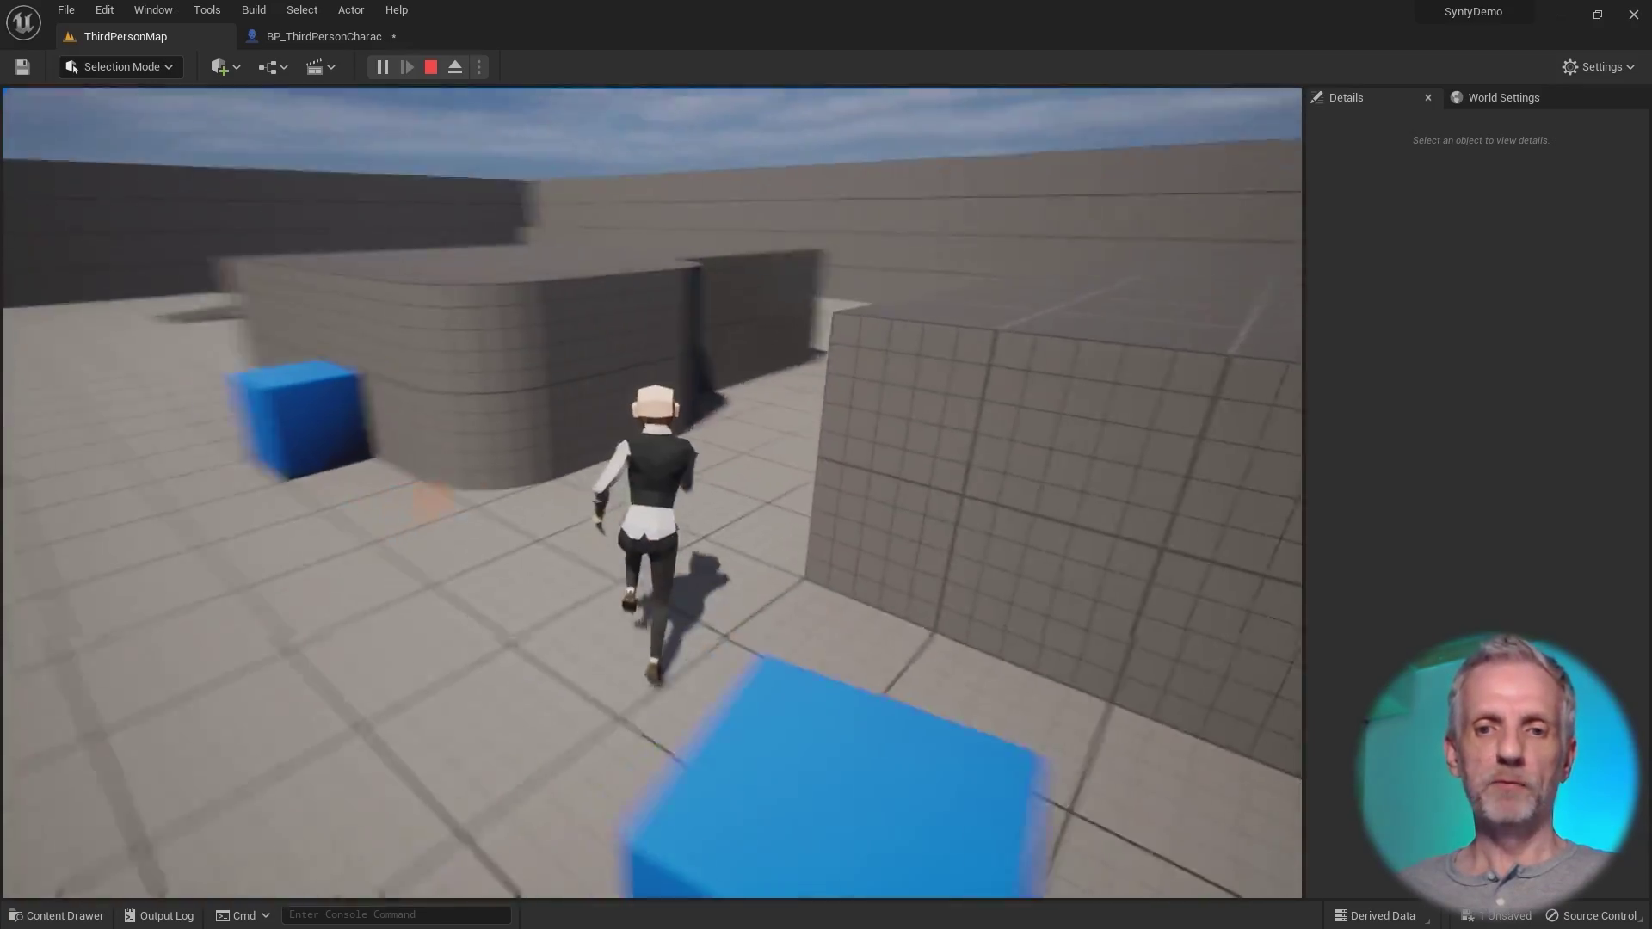
key(w)
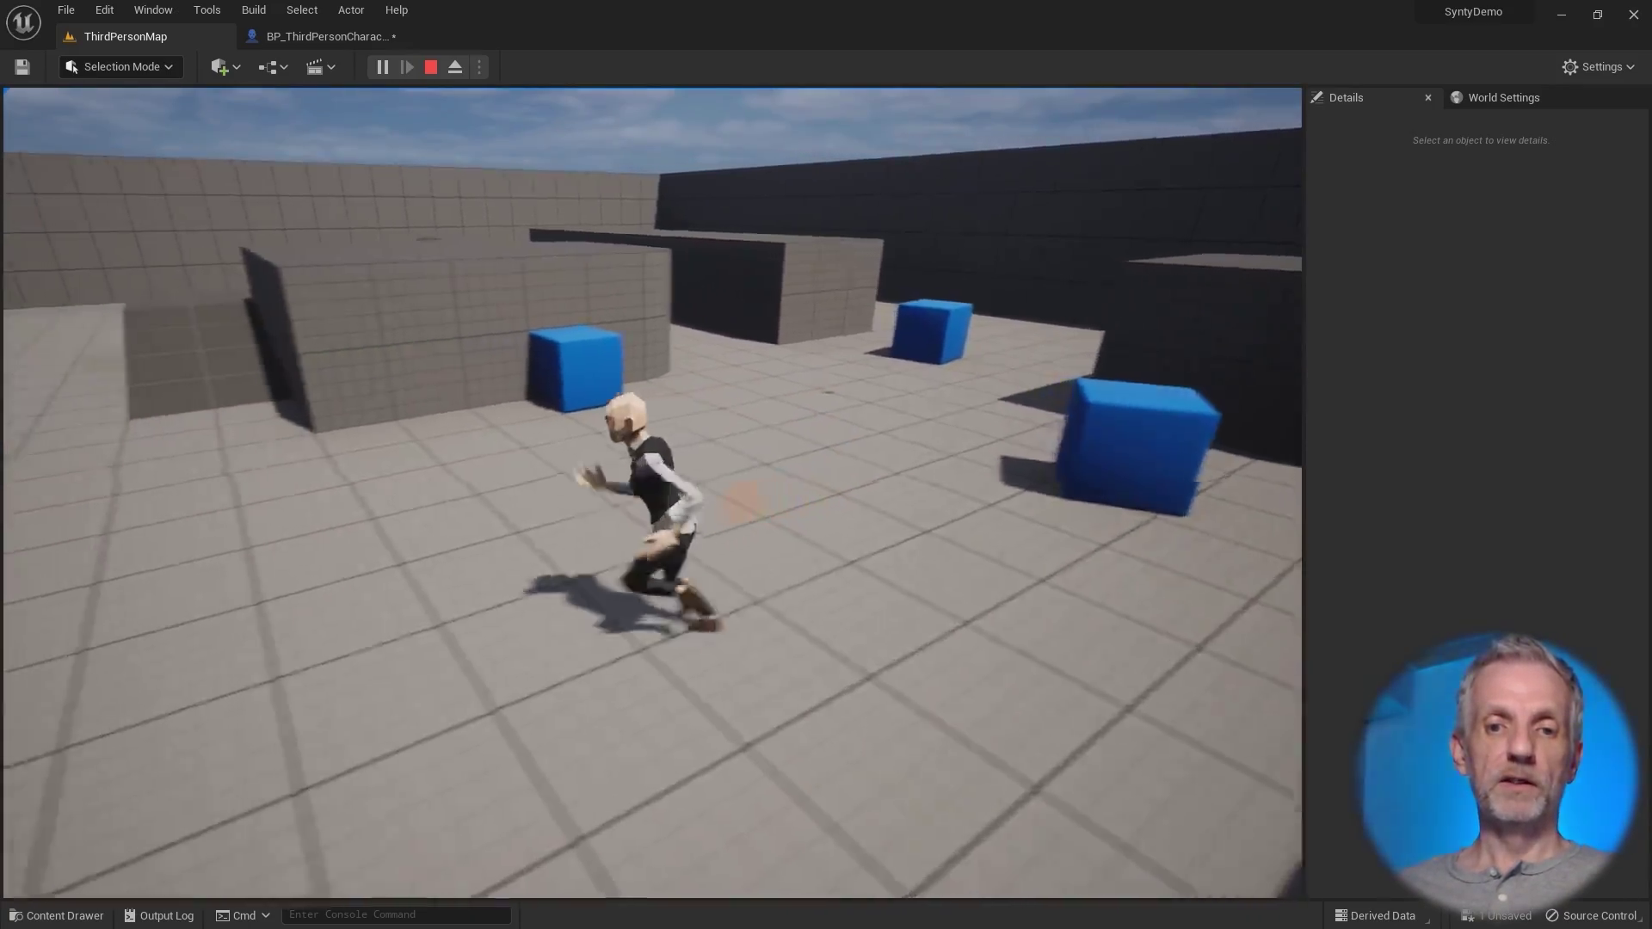
key(w)
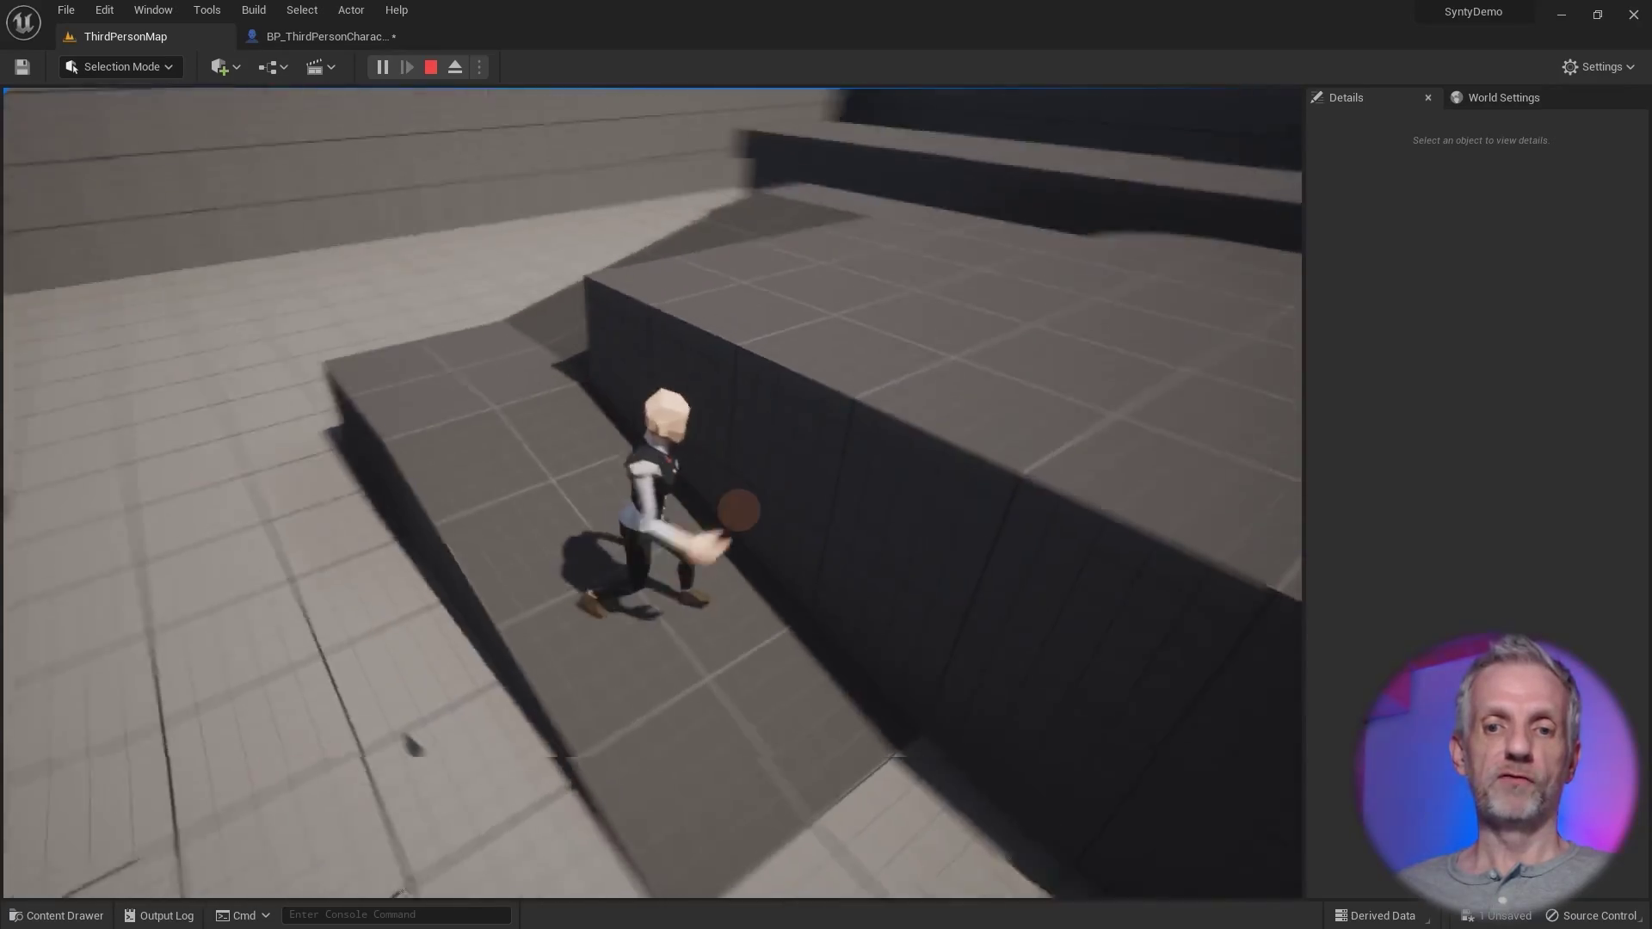
key(s)
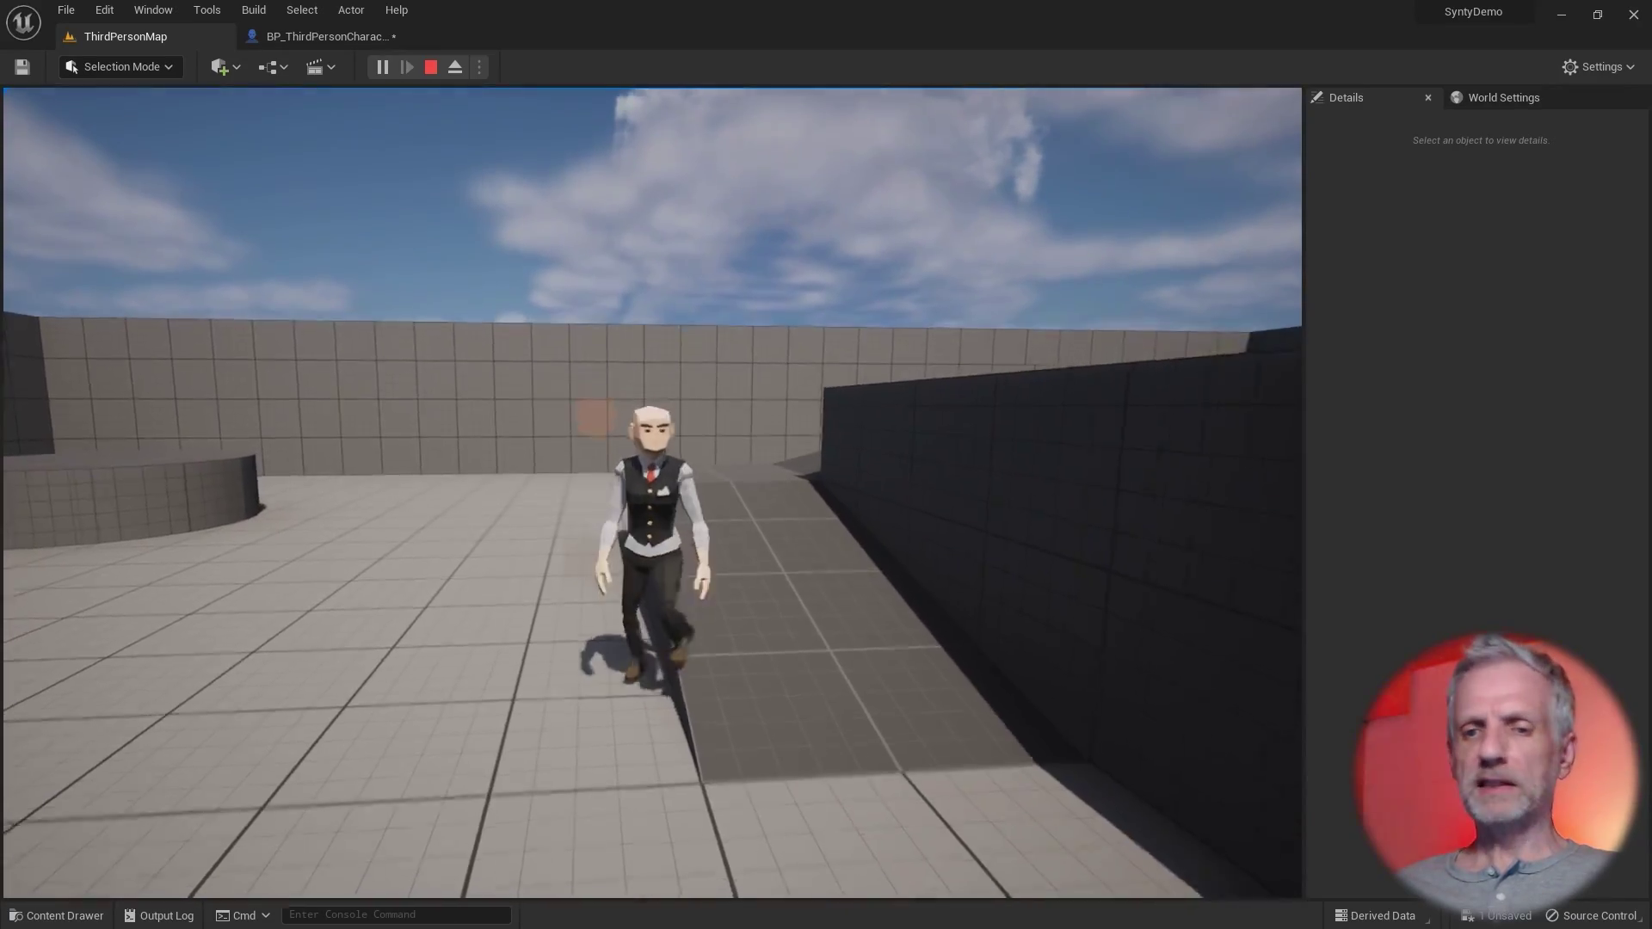
key(w)
key(a)
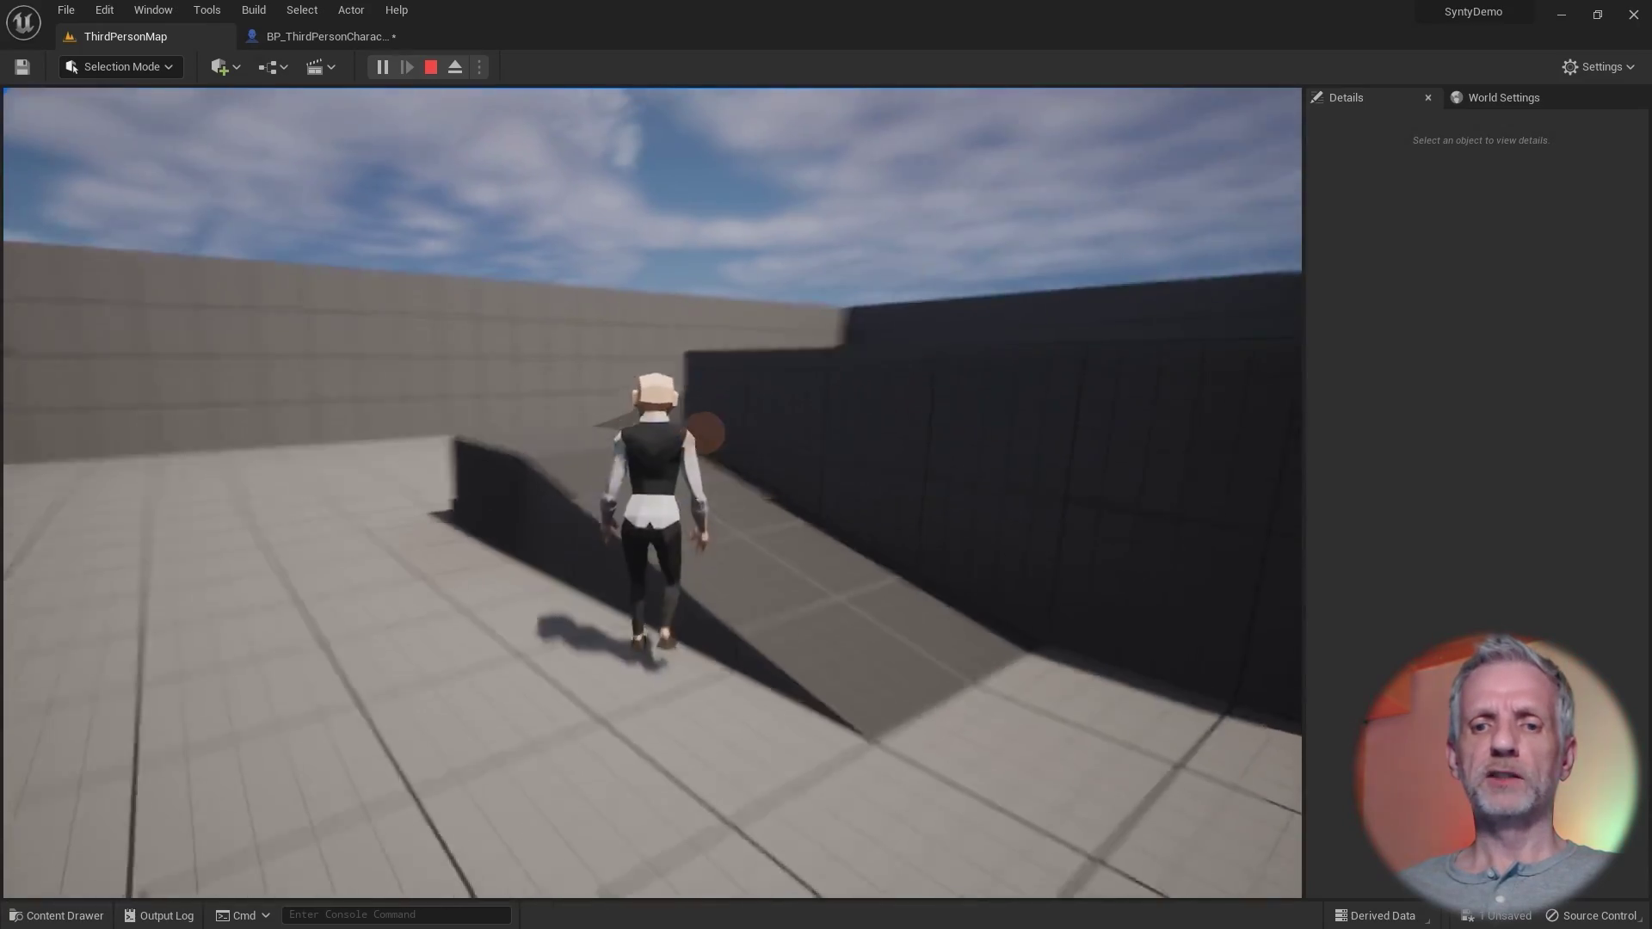
key(d)
key(s)
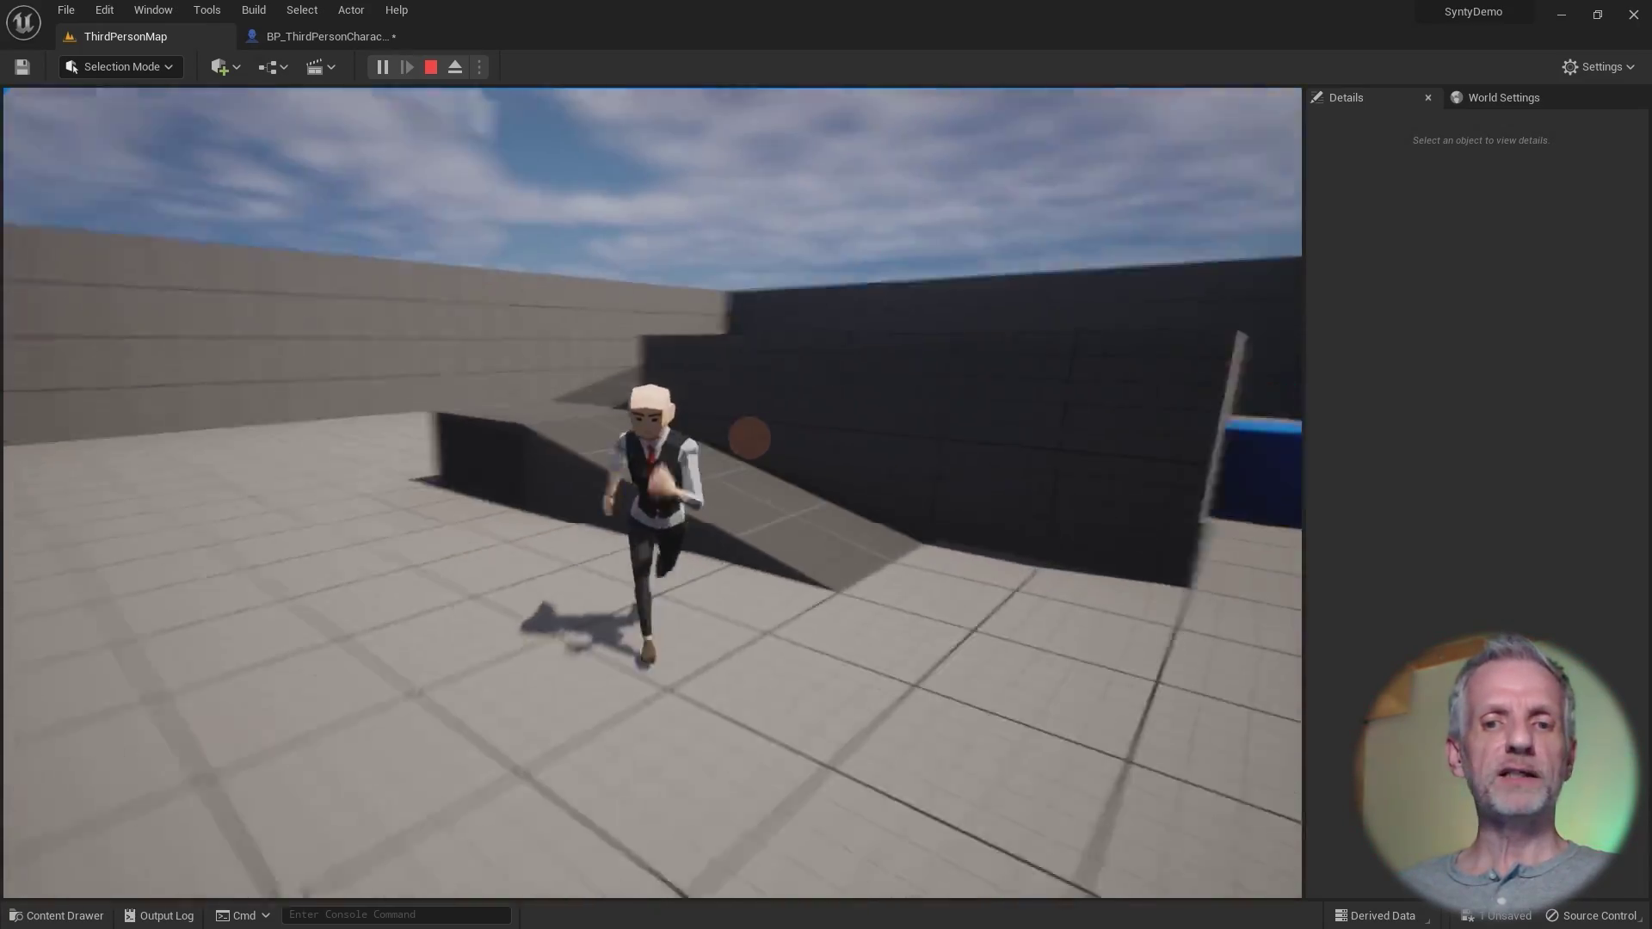
key(w)
key(a)
key(d)
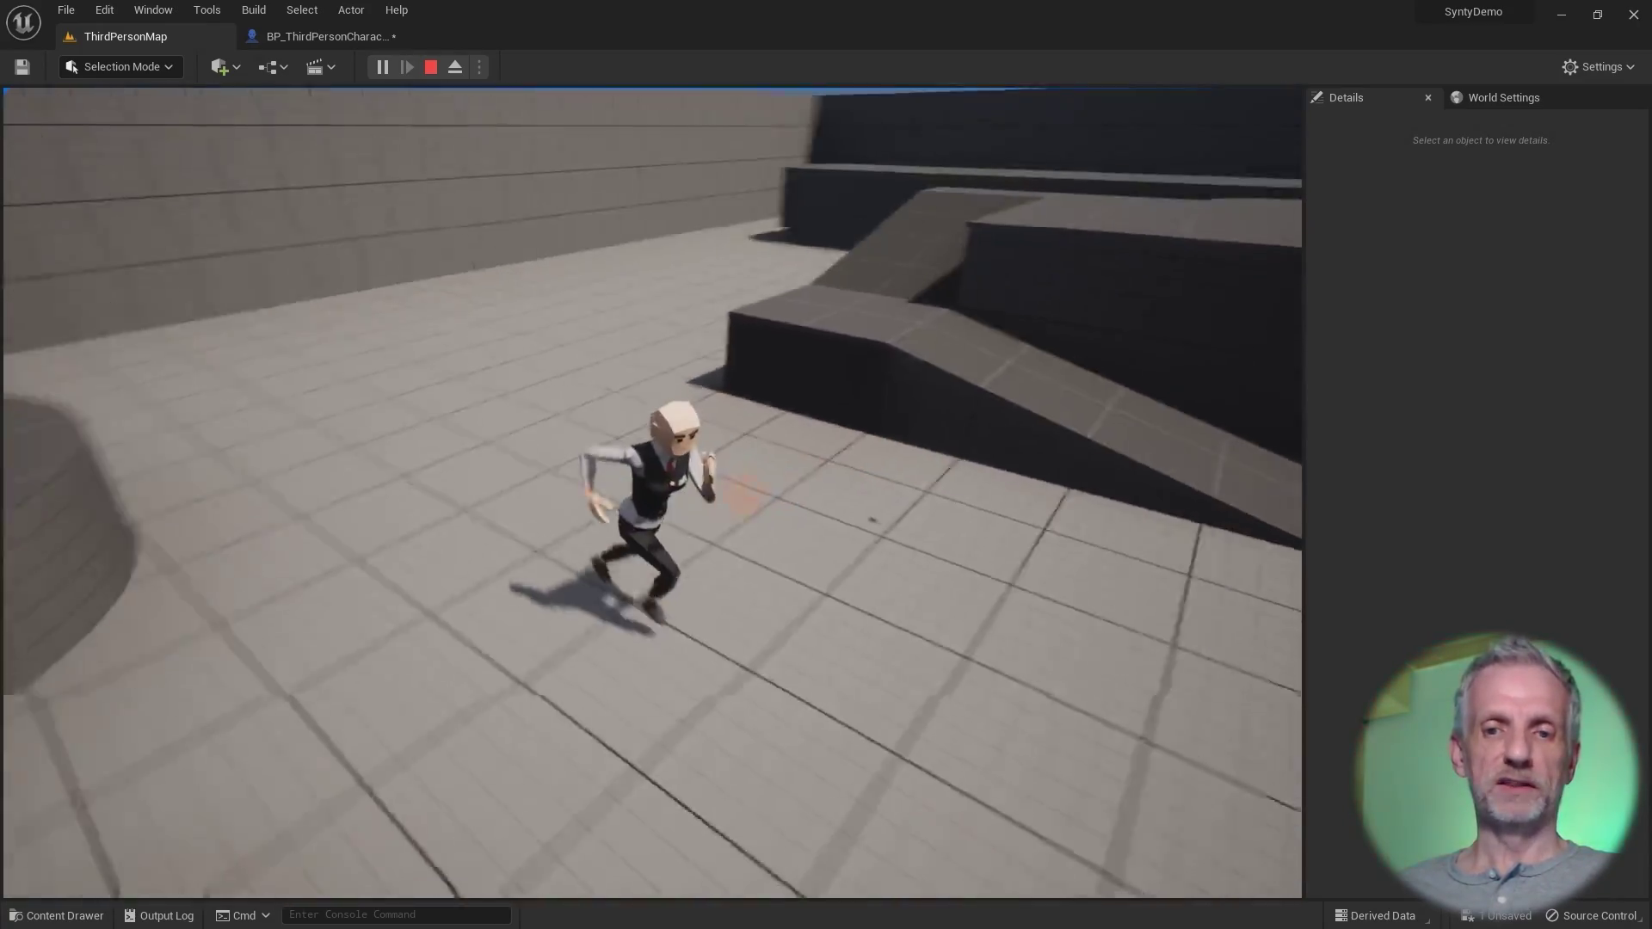
key(s)
key(d)
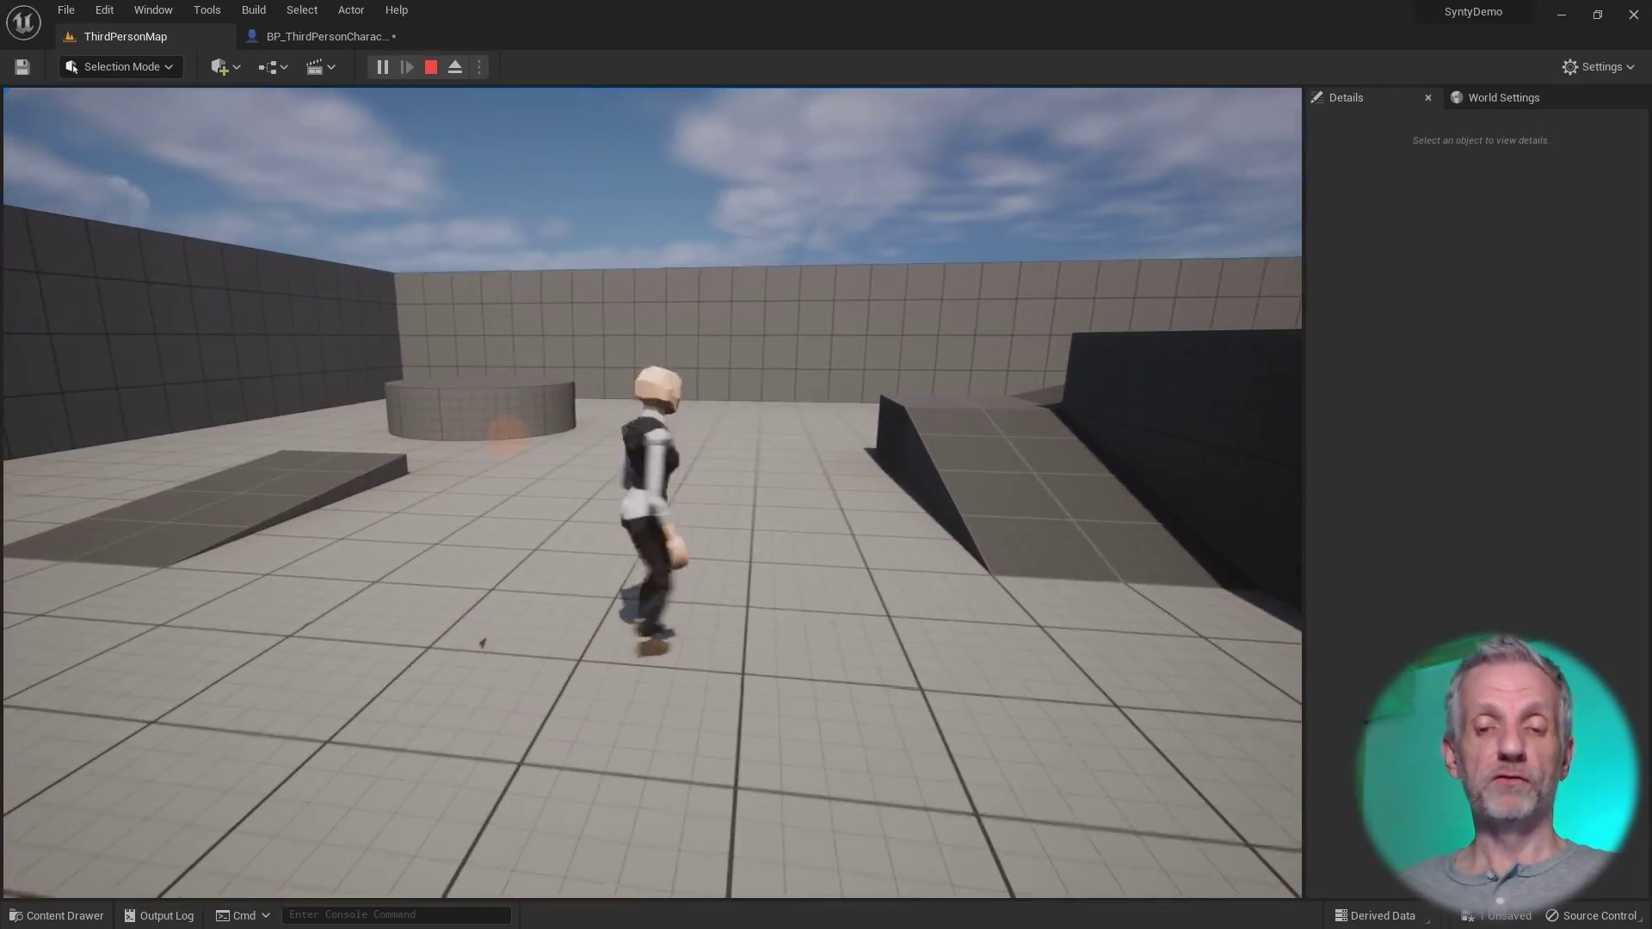
key(s)
key(w)
key(s)
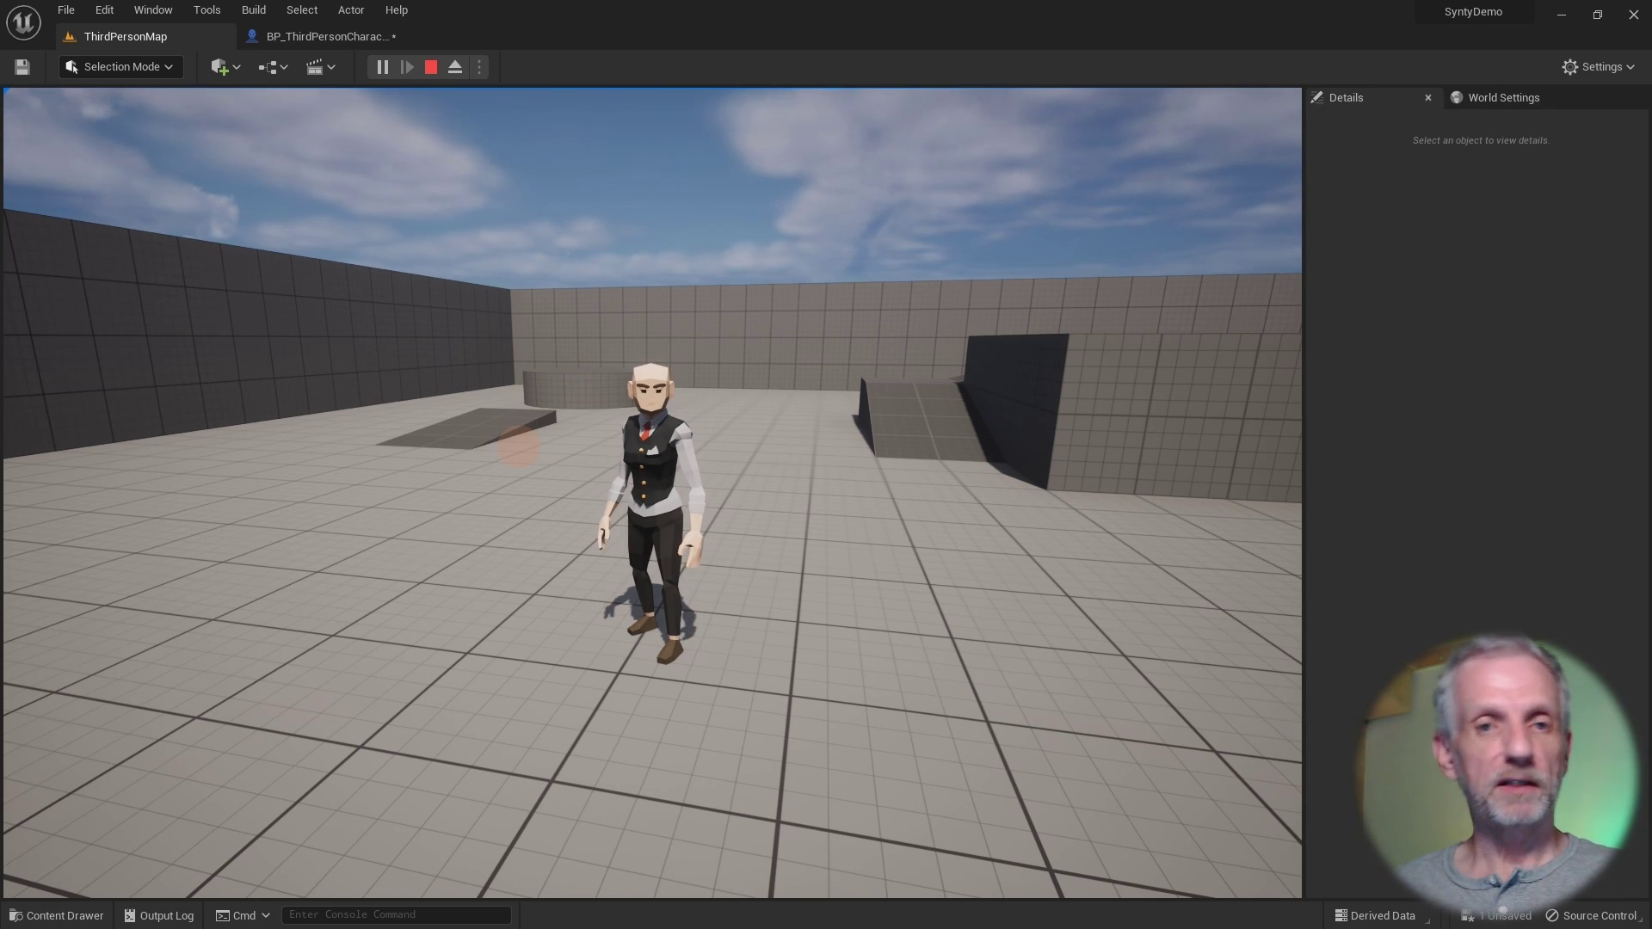
key(s)
key(w)
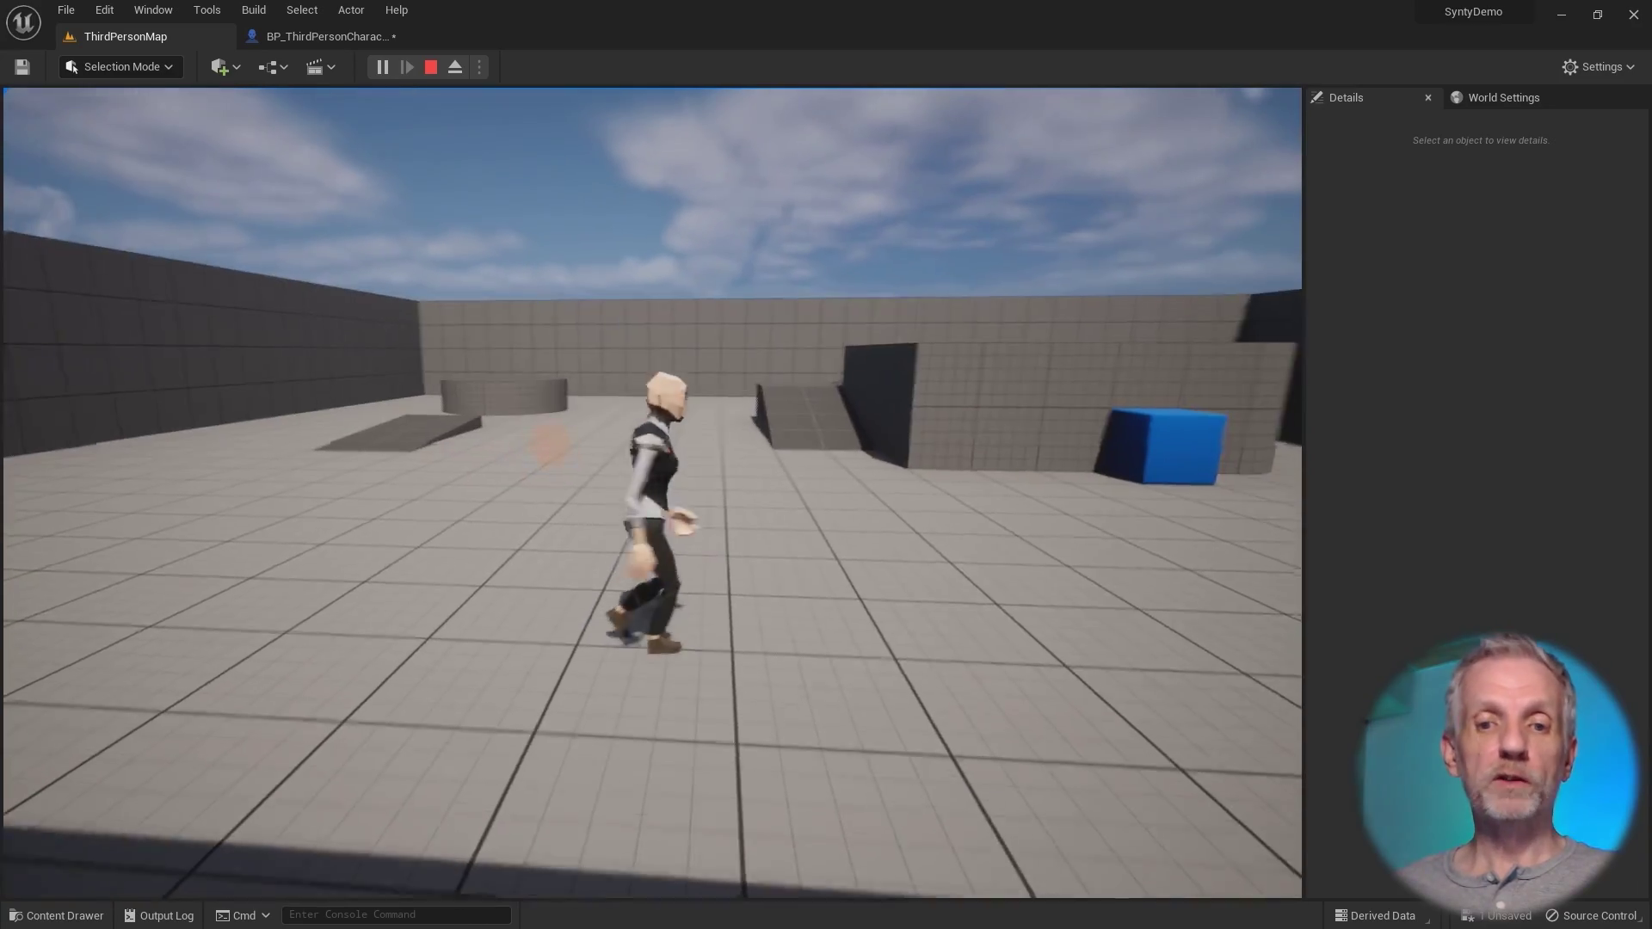
key(a)
key(s)
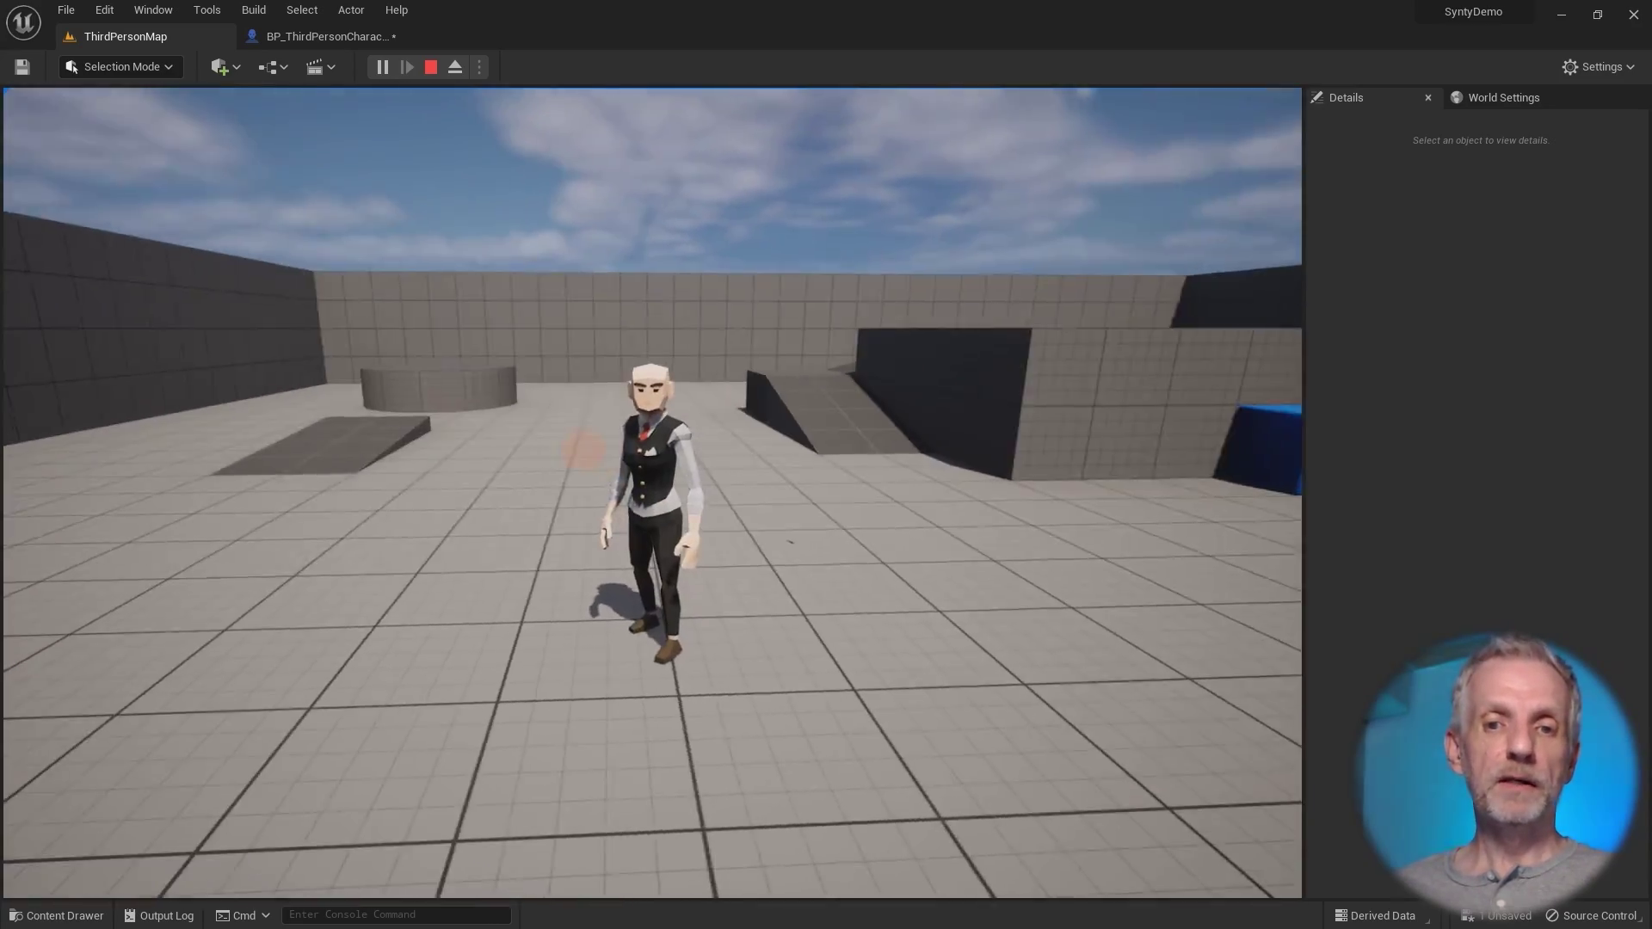
key(d)
key(s)
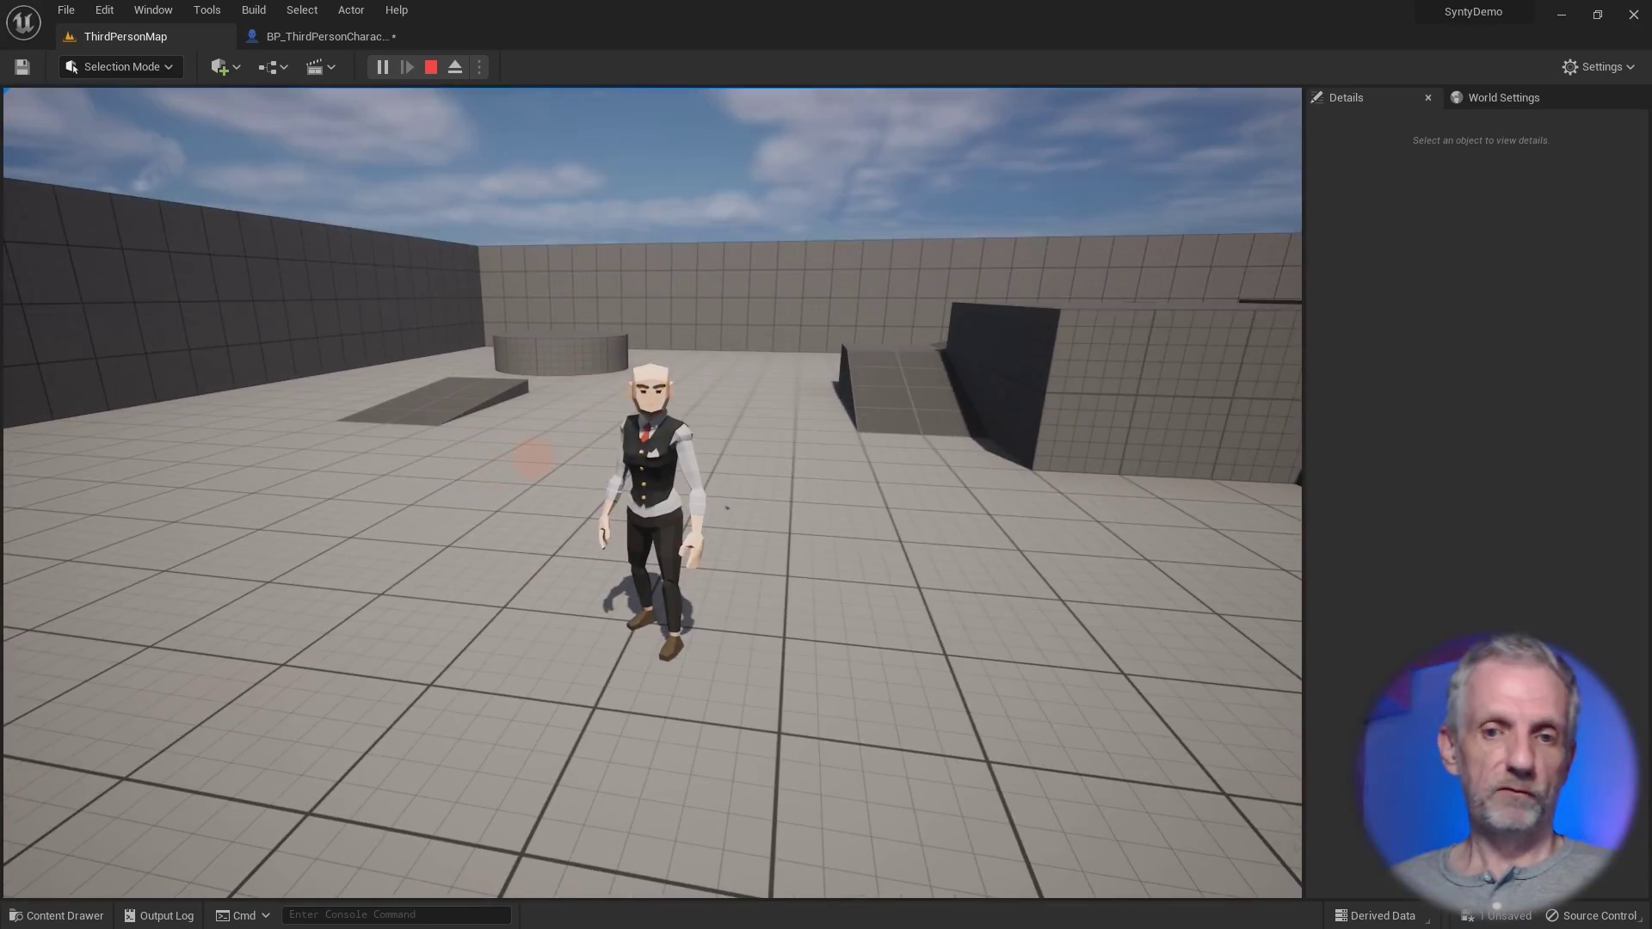